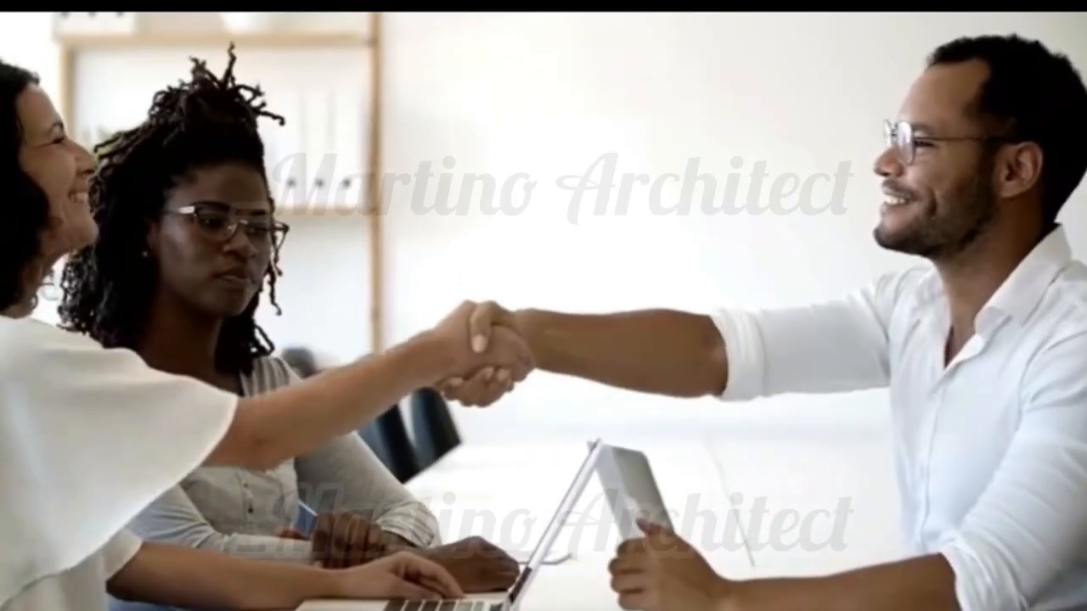
key("space")
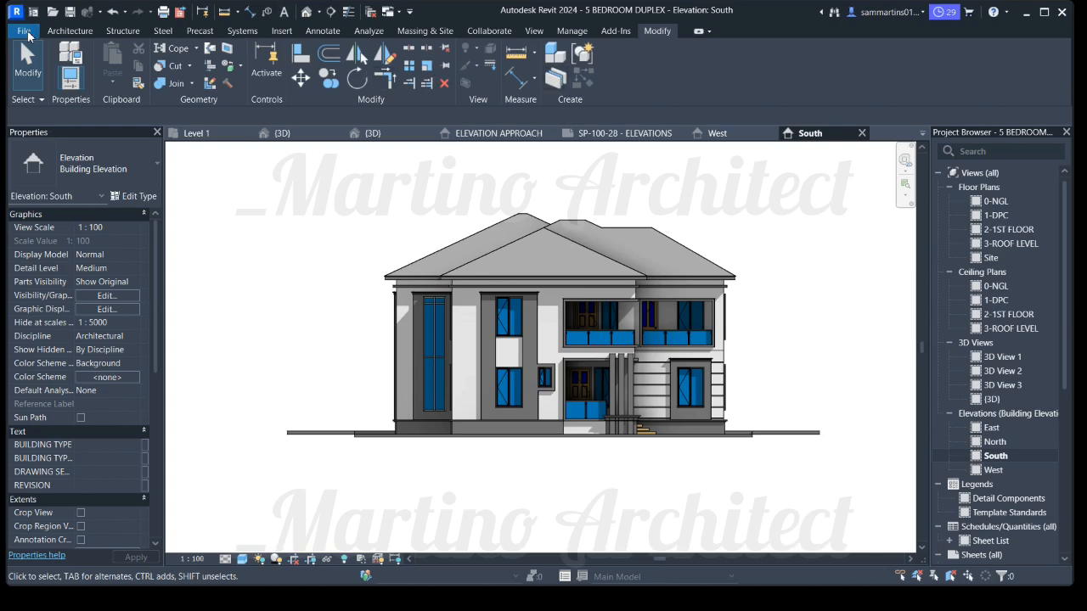
Create a new family from the A3 metric template in the English Titleblocks folder
left_click(28, 34)
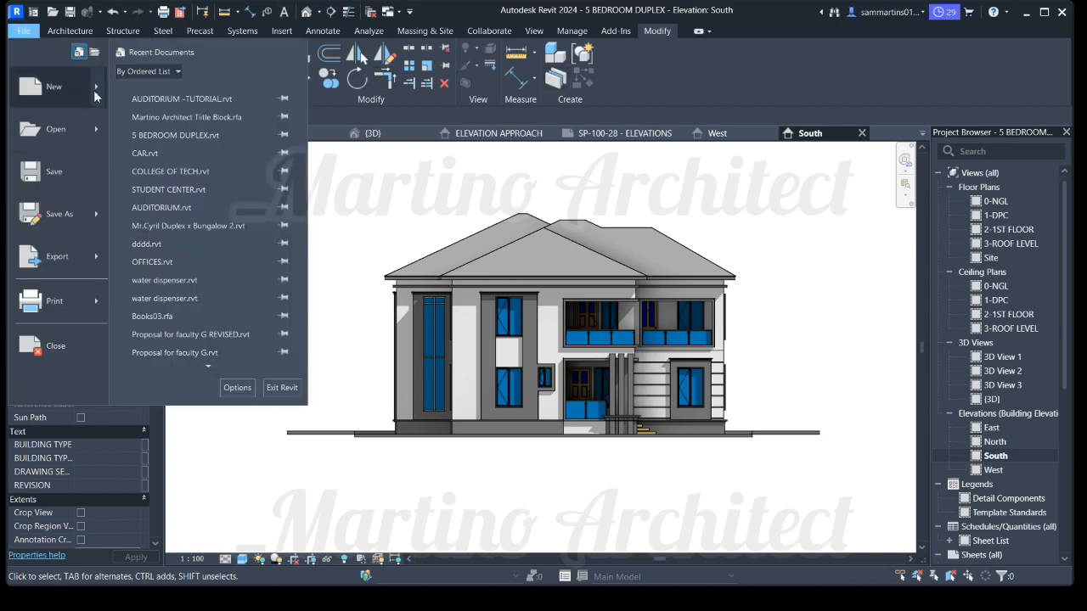
mouse_move(96, 87)
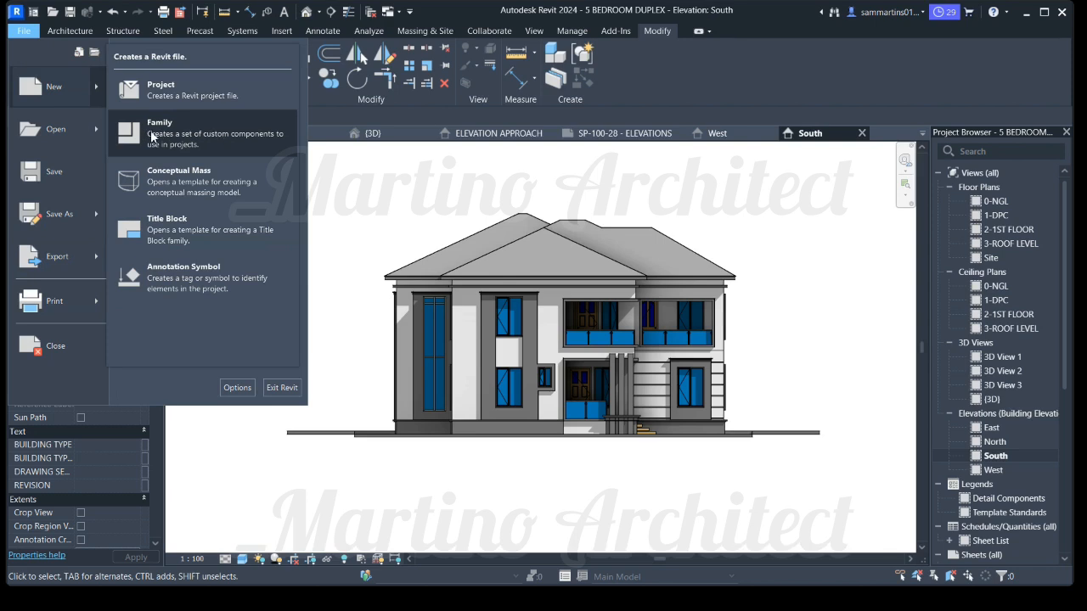
left_click(218, 135)
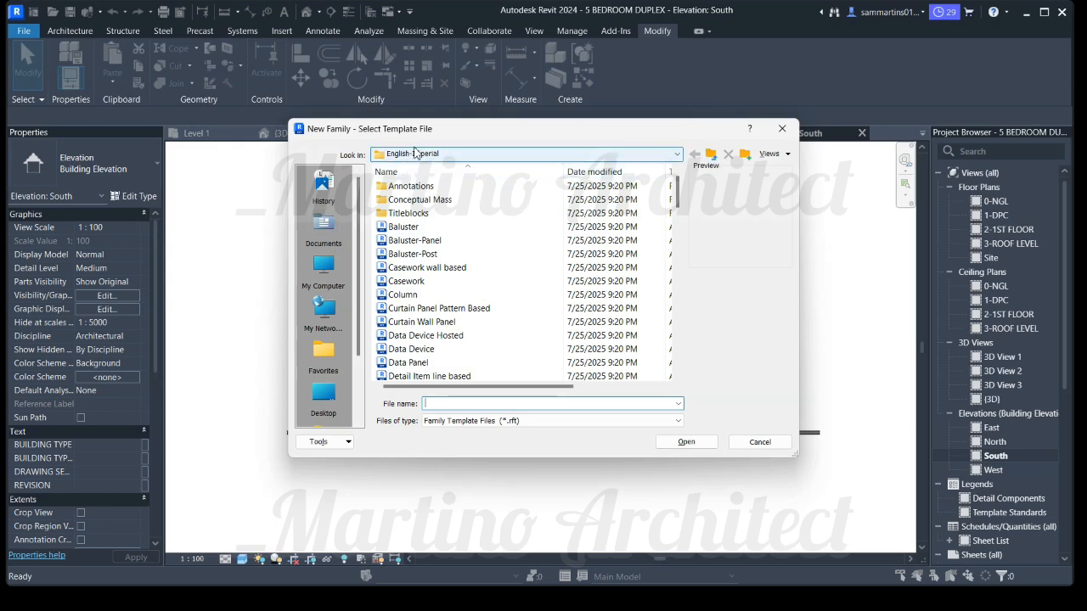
left_click(711, 154)
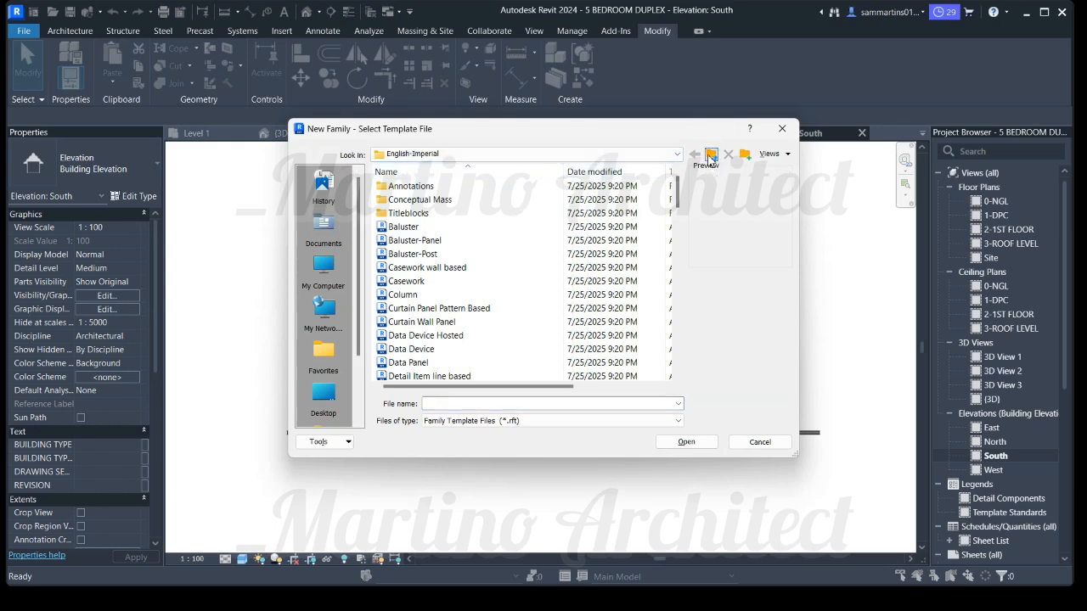
double_click(401, 212)
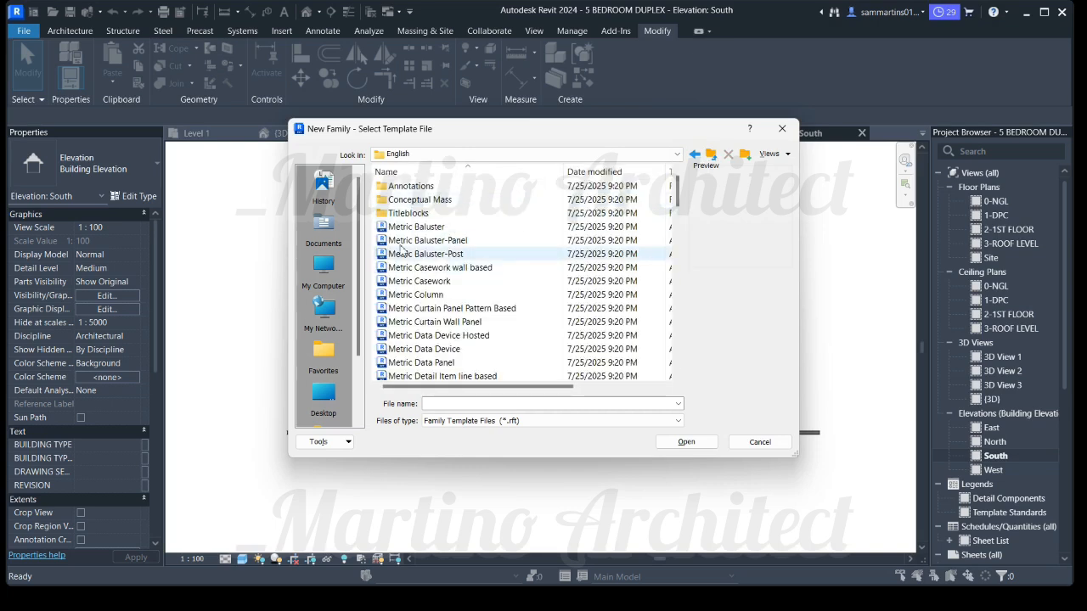
double_click(408, 214)
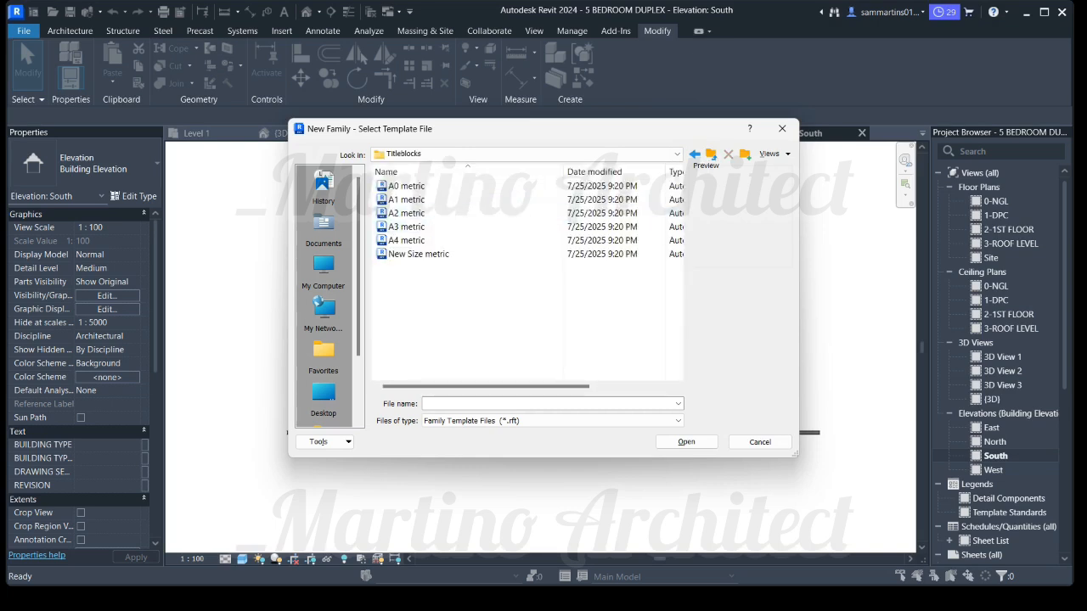
double_click(423, 239)
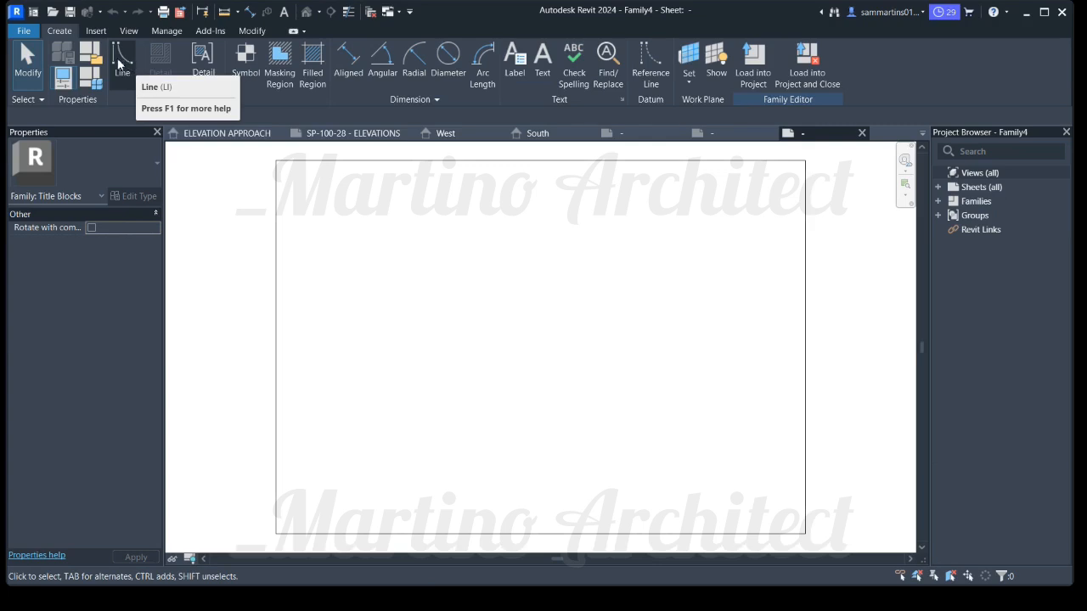
Draw a rectangular border inside the sheet outline from corner to corner, using an offset of -10
key("l")
key("i")
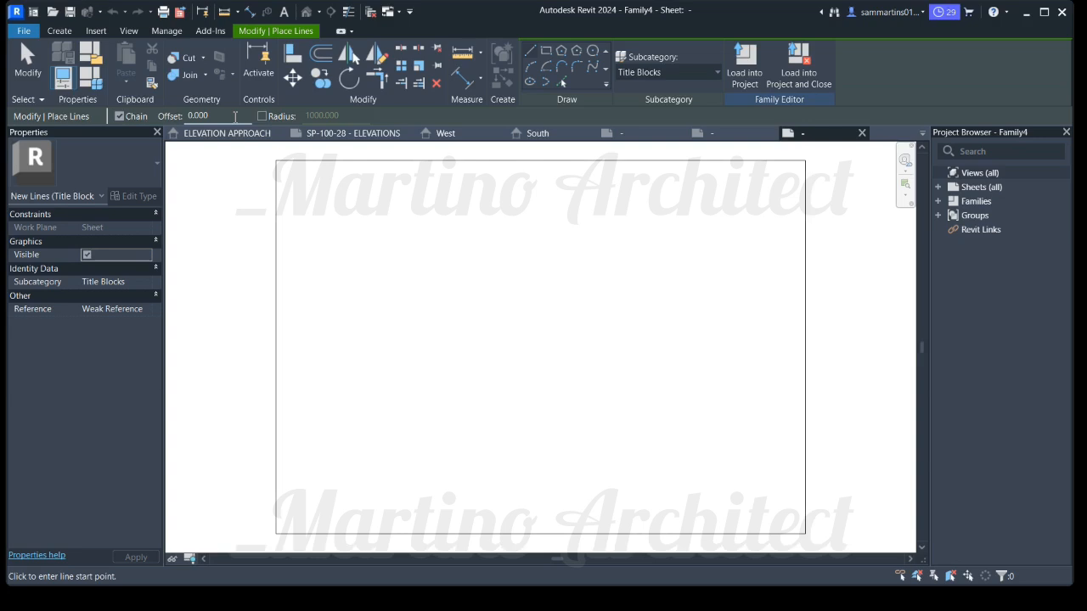
left_click(233, 119)
type("-1")
left_click(546, 51)
left_click(277, 162)
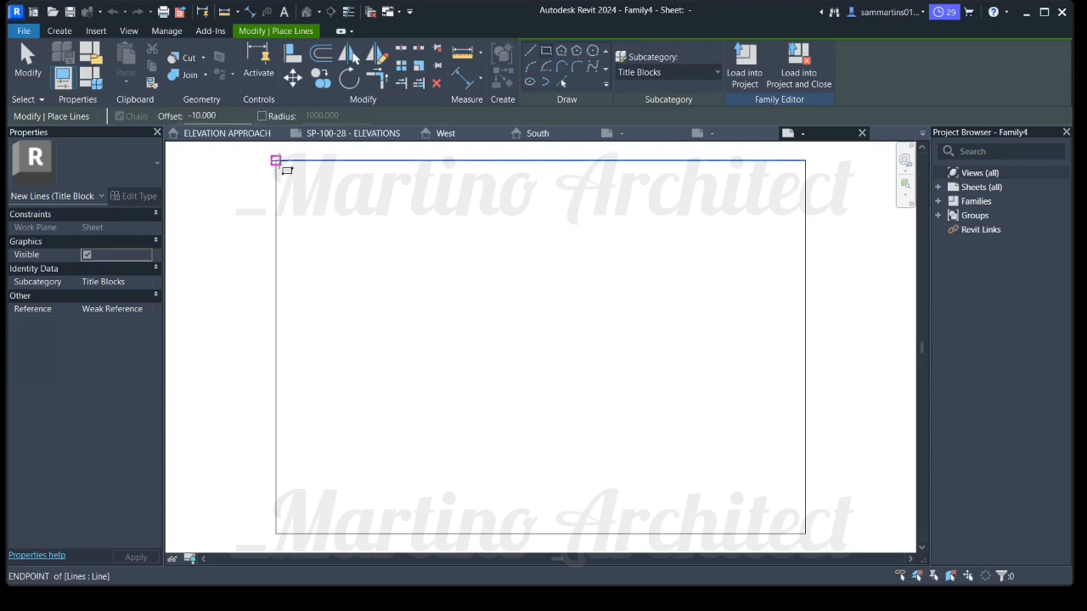
left_click(805, 533)
scroll(589, 417, "up", 5)
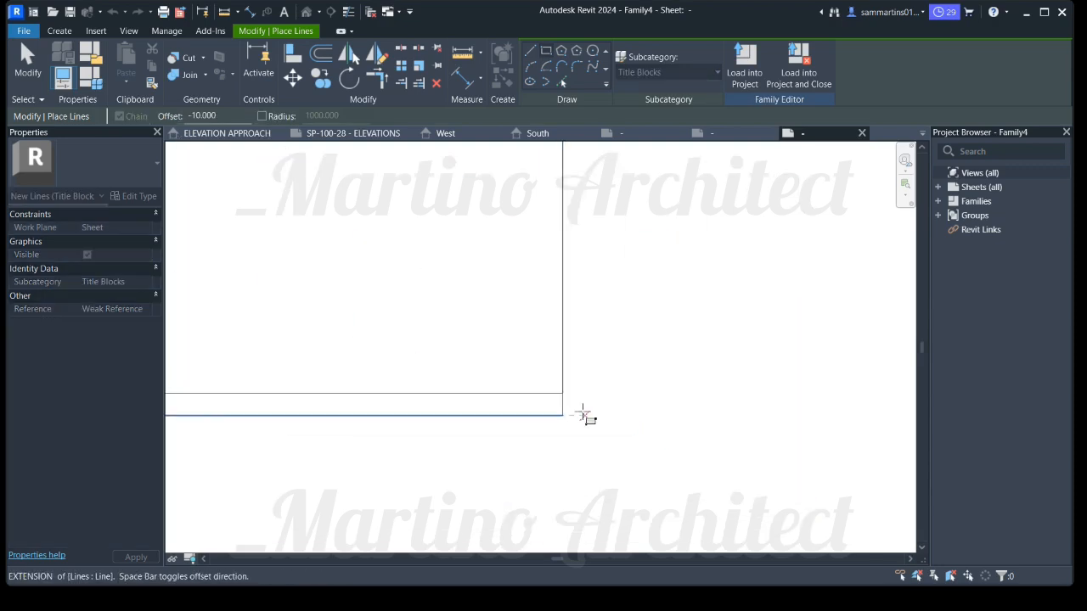
left_click(559, 417)
scroll(442, 340, "down", 6)
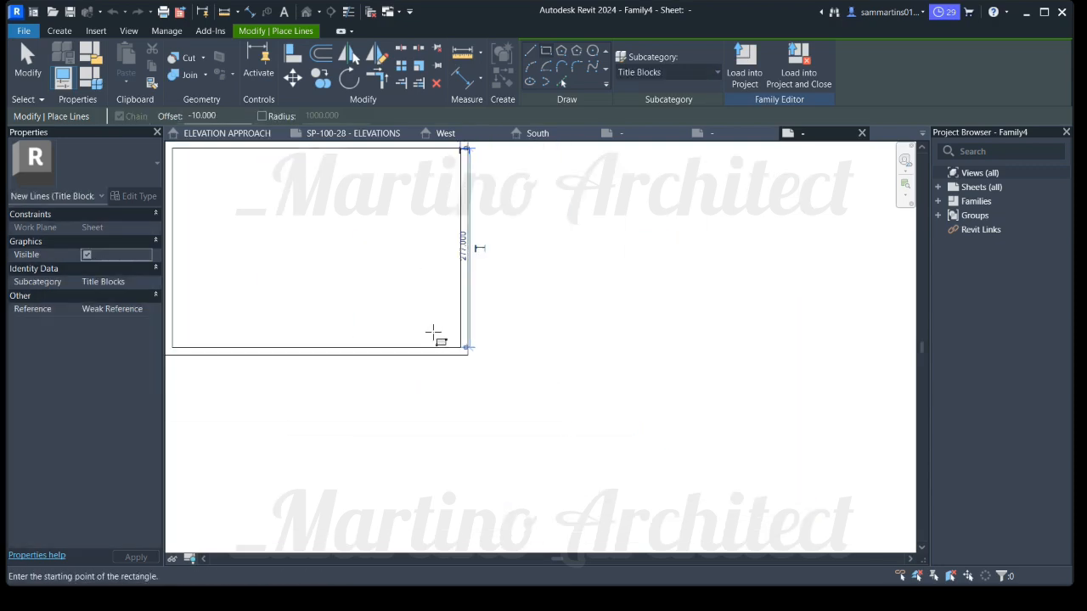
scroll(481, 366, "up", 3)
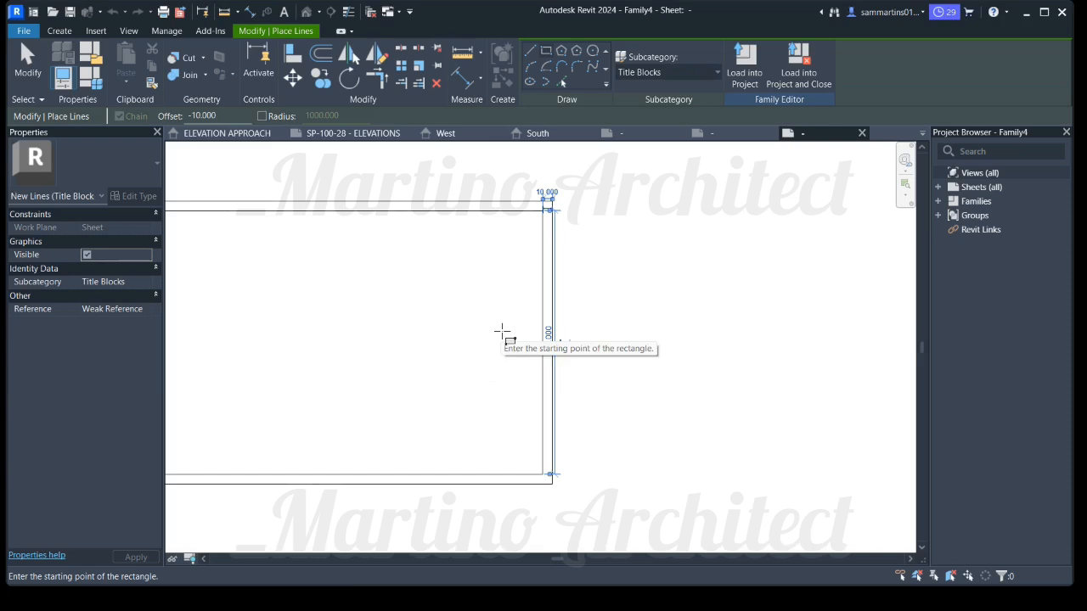
middle_click_drag(533, 342, 641, 356)
scroll(641, 357, "down", 1)
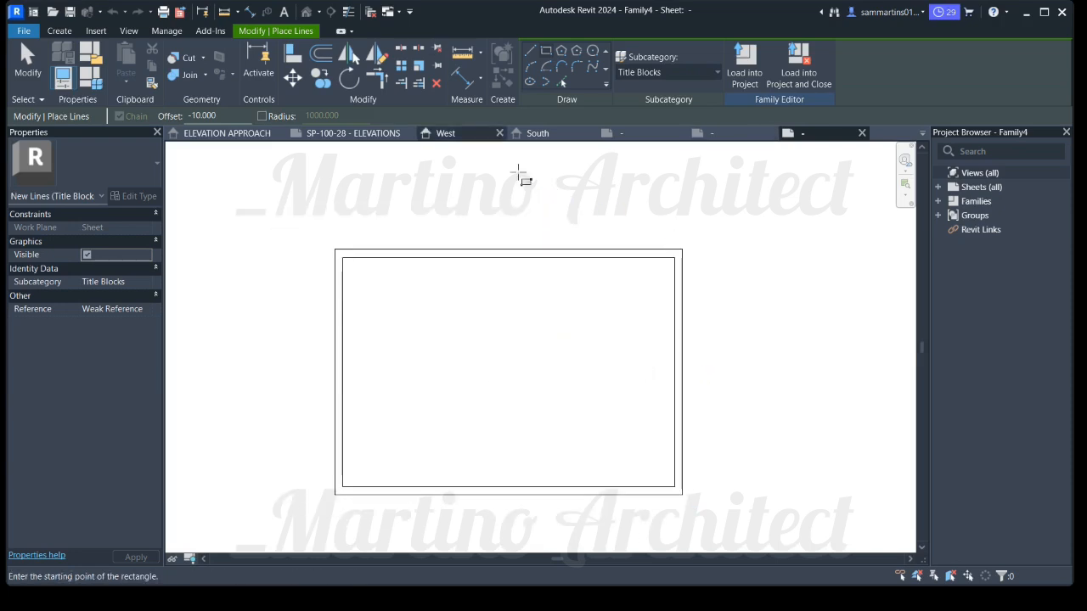
Add a vertical line offset 50 inward from the inner border's right edge to form the title column
left_click(561, 82)
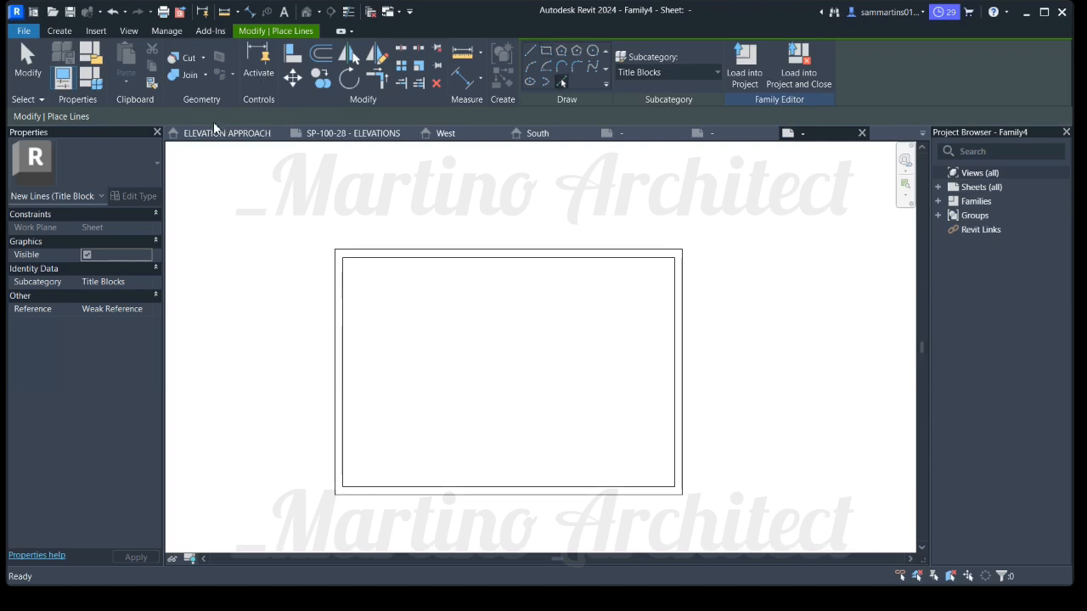
left_click_drag(184, 114, 118, 115)
type("50.000")
scroll(685, 330, "up", 2)
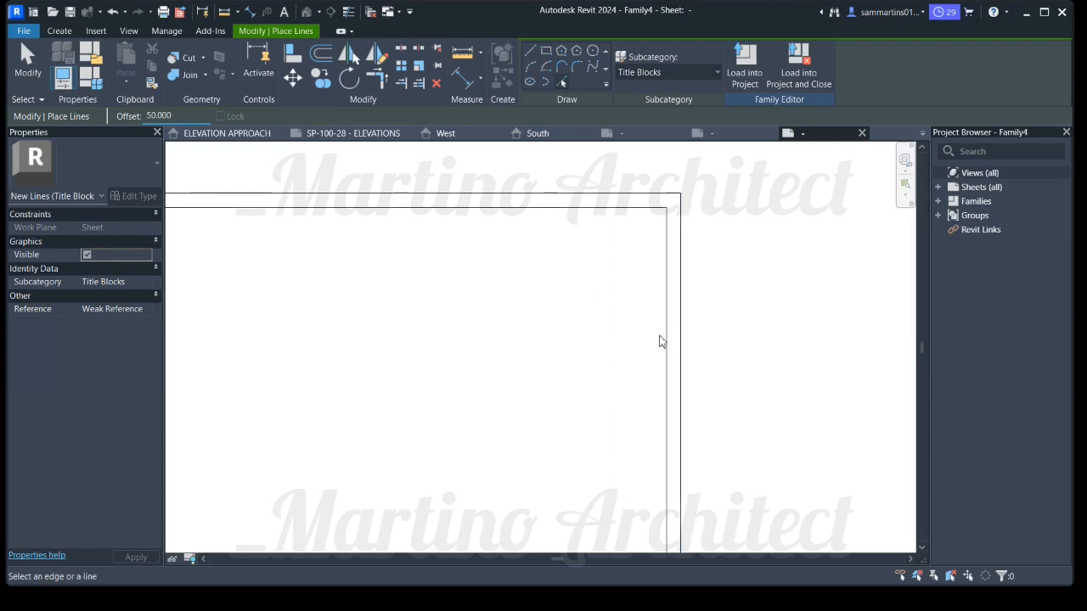
left_click(666, 343)
scroll(630, 267, "down", 3)
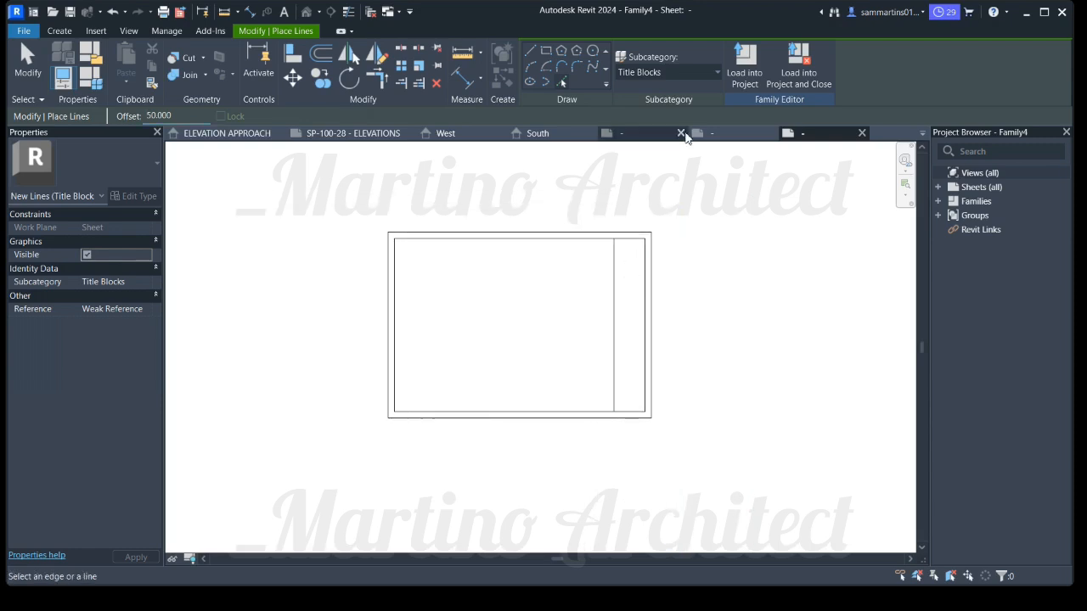
scroll(620, 243, "up", 2)
scroll(620, 243, "up", 1)
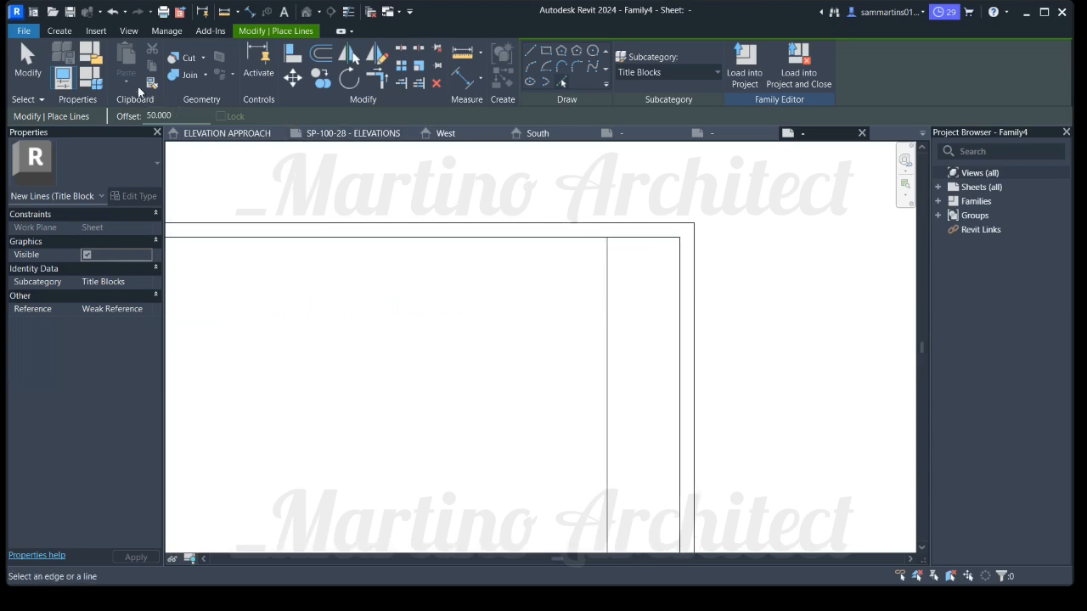
left_click(60, 31)
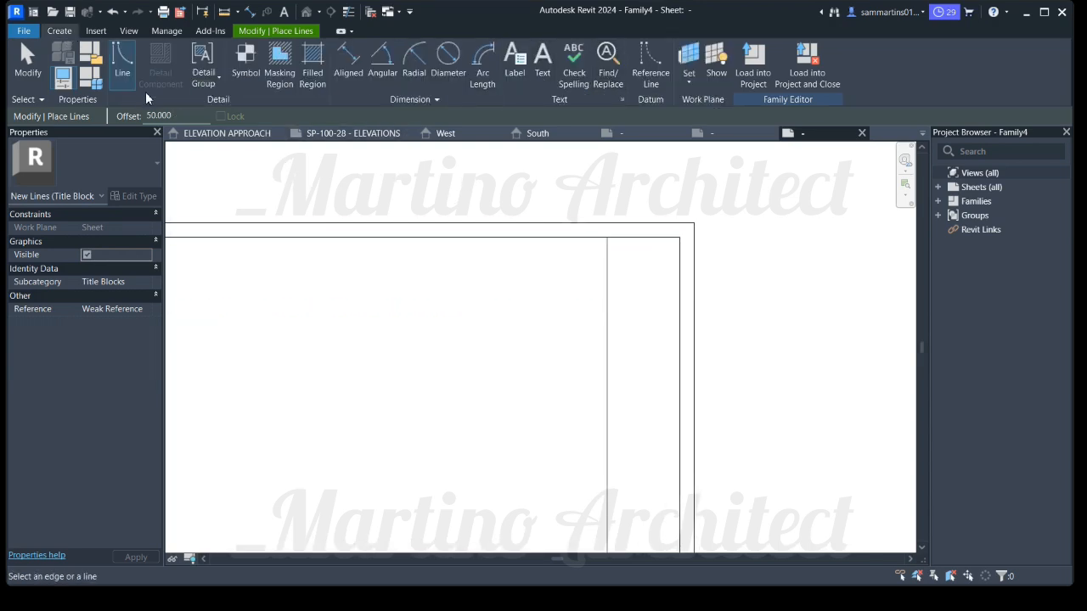
left_click(131, 69)
type("50")
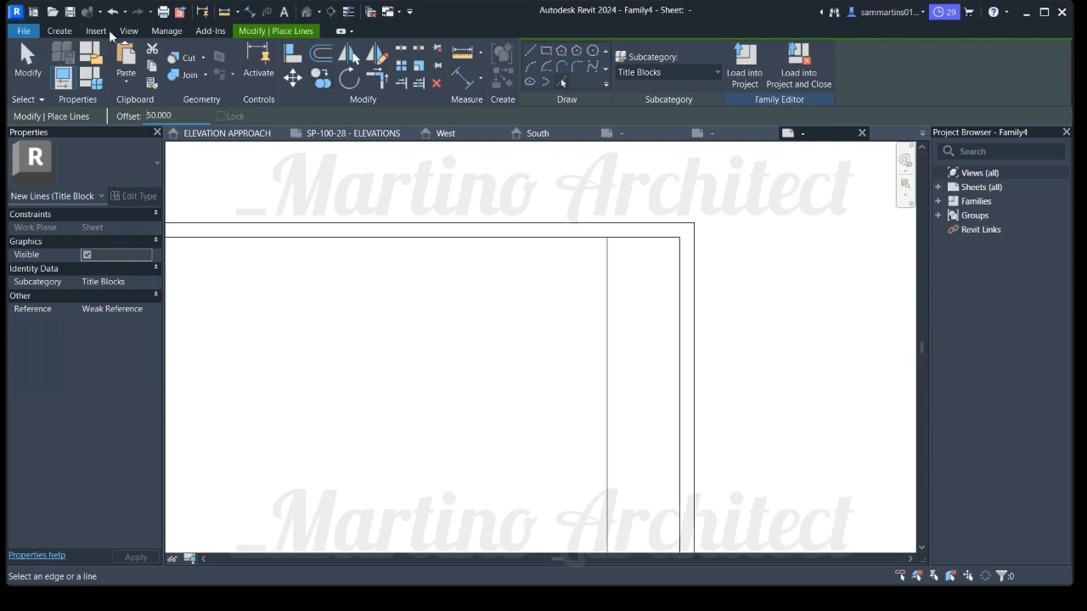
left_click(69, 33)
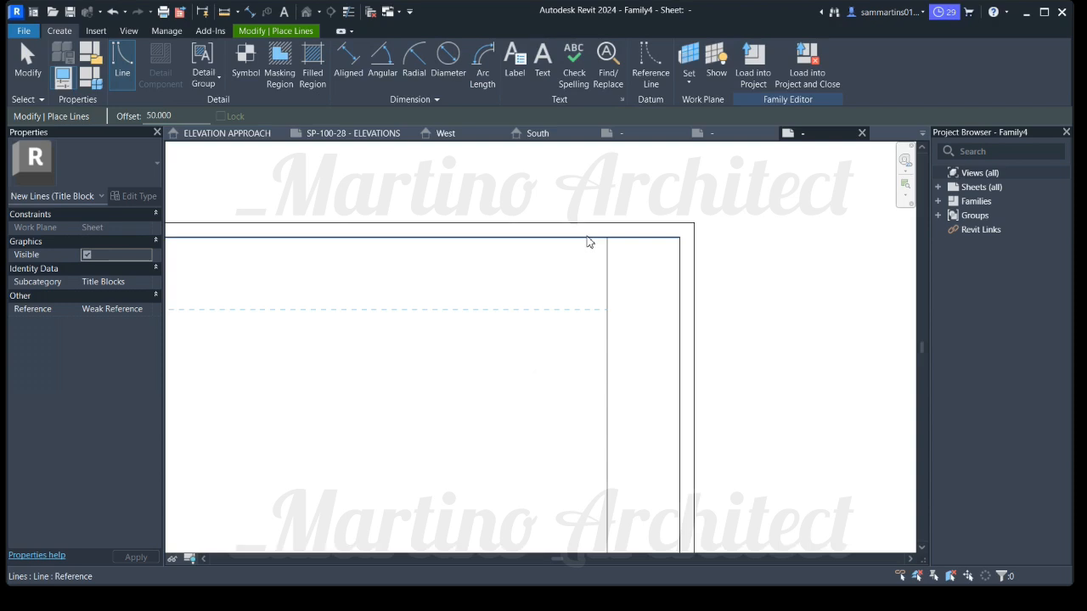
middle_click_drag(641, 246, 534, 247)
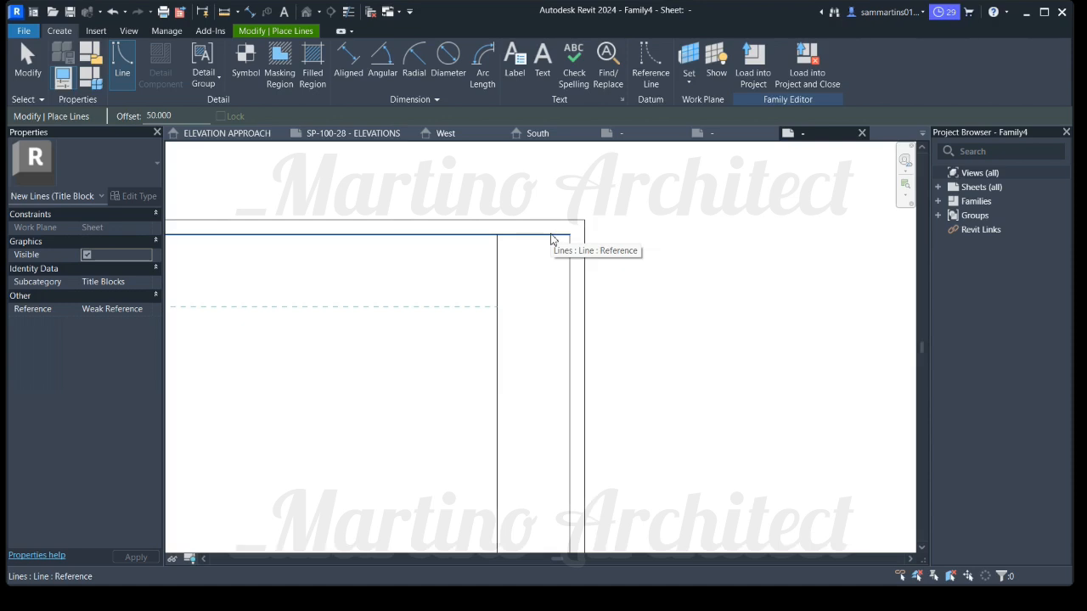
key("Escape")
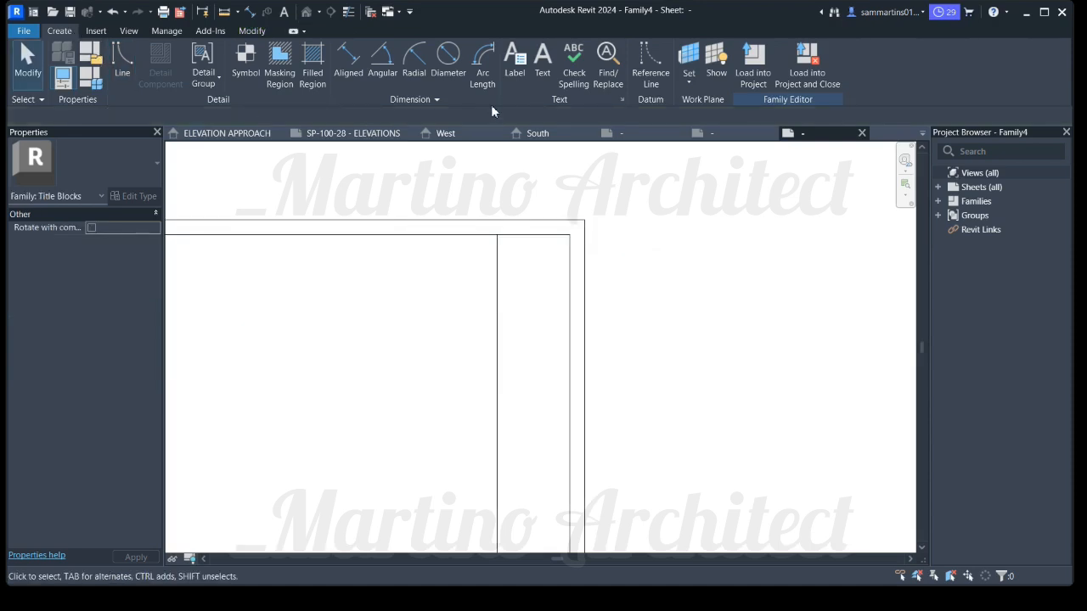
Add a horizontal line offset 50 below the inner border's top edge with the Pick Lines tool
scroll(242, 181, "down", 3)
middle_click_drag(308, 219, 488, 256)
scroll(487, 256, "up", 1)
left_click(127, 63)
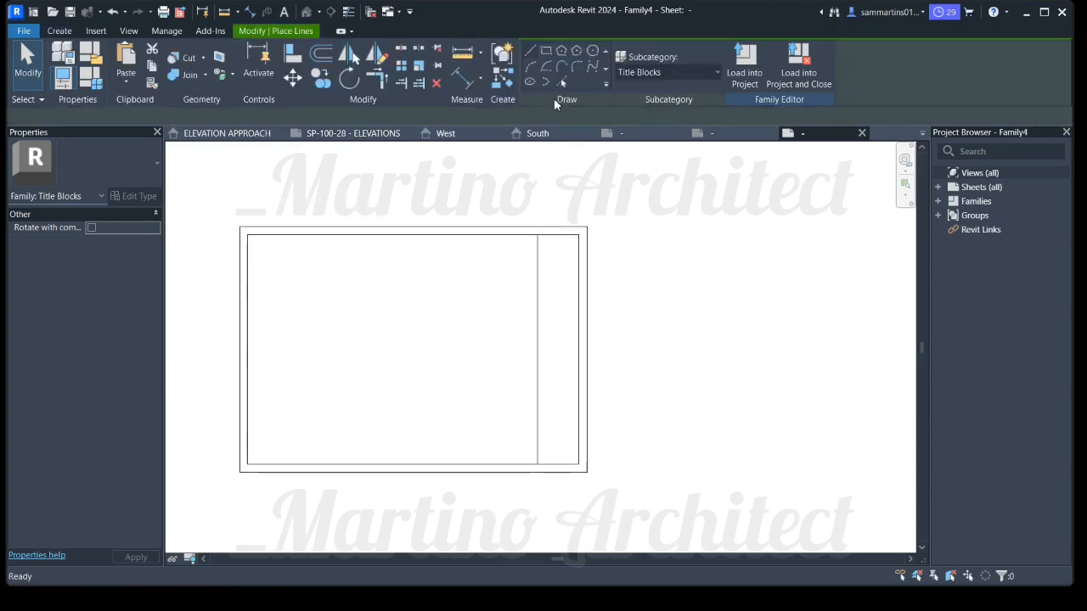
left_click(202, 117)
left_click_drag(190, 121, 136, 102)
type("50")
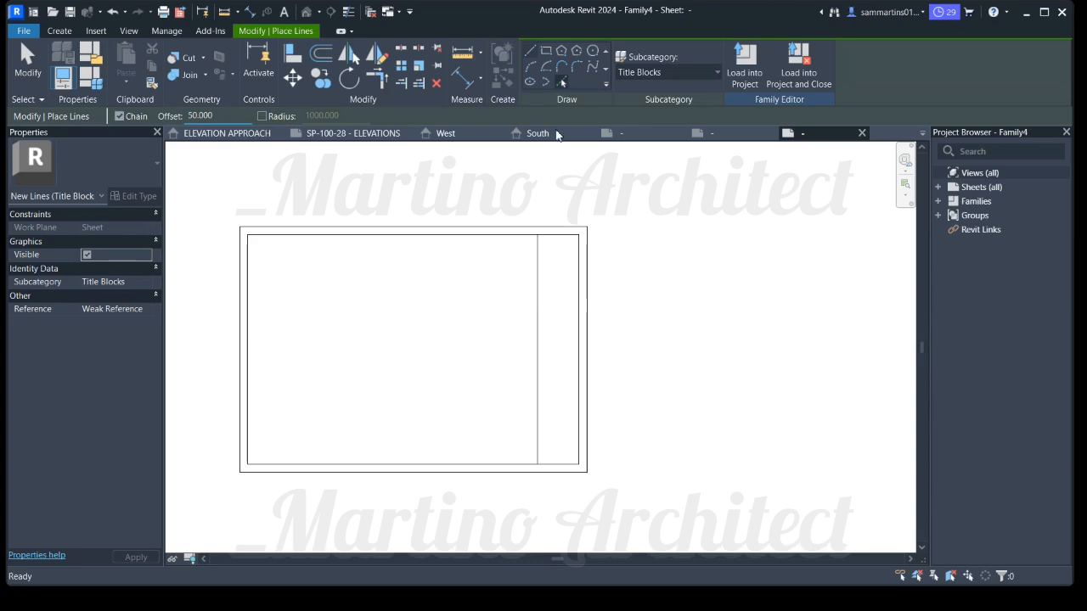
left_click(560, 82)
scroll(560, 239, "up", 4)
left_click(561, 238)
scroll(569, 248, "down", 3)
scroll(580, 246, "up", 1)
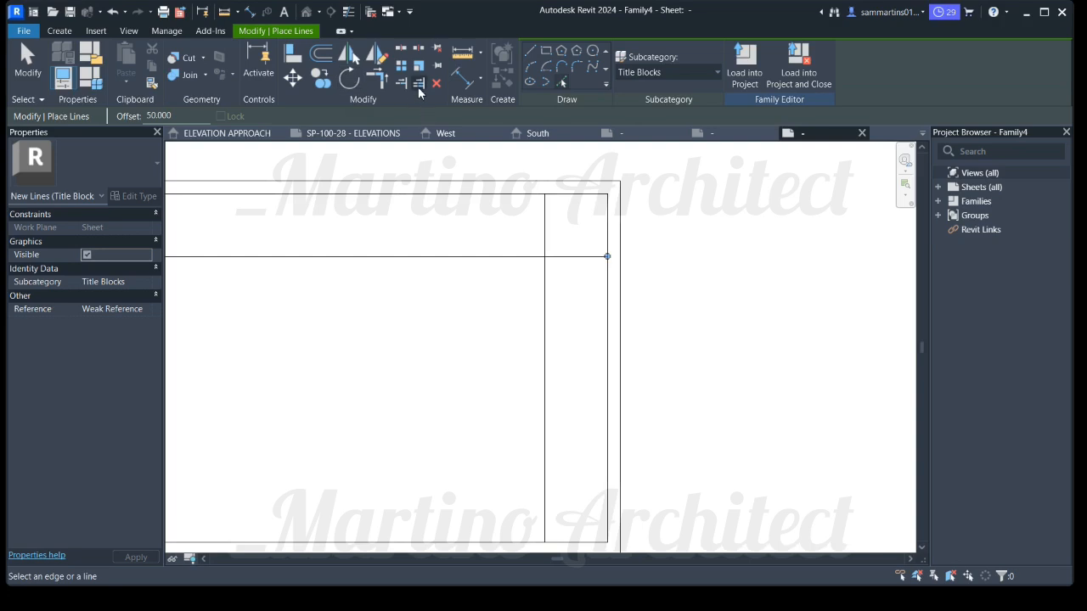
Trim the horizontal line to the title column's vertical line, keeping only the part inside the column
key("Escape")
left_click(548, 235)
left_click(573, 257)
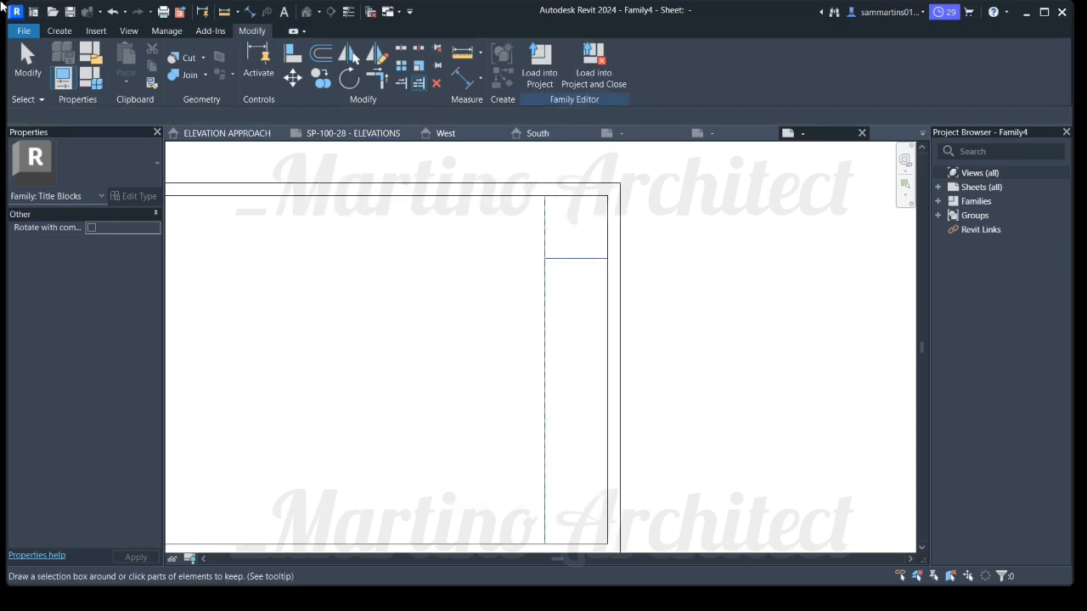
Add six more horizontal divider lines down the title column, each offset 25 below the previous one
left_click(53, 30)
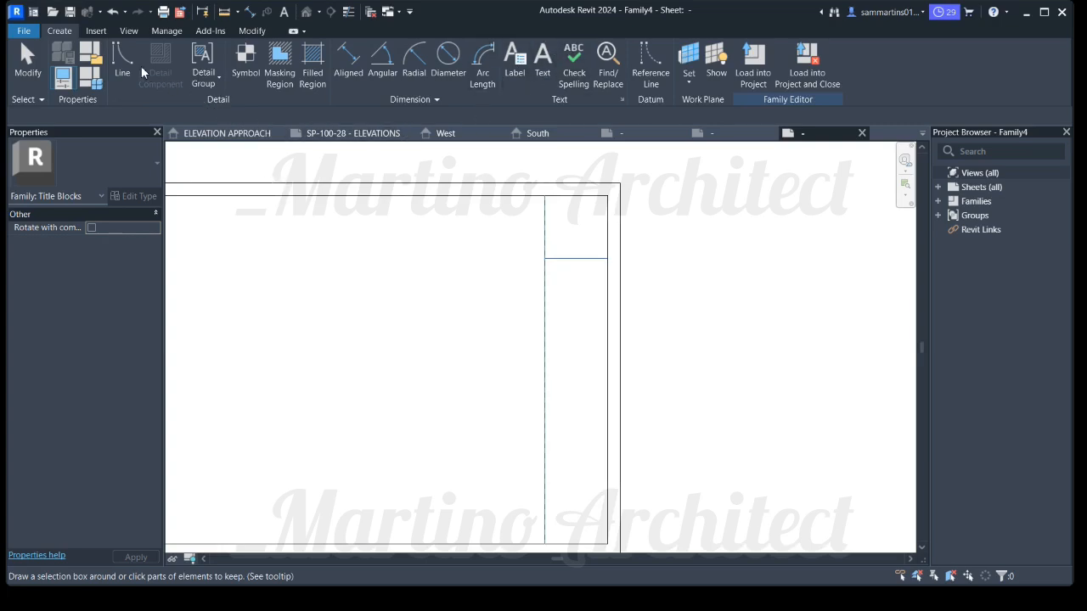
key("l")
key("i")
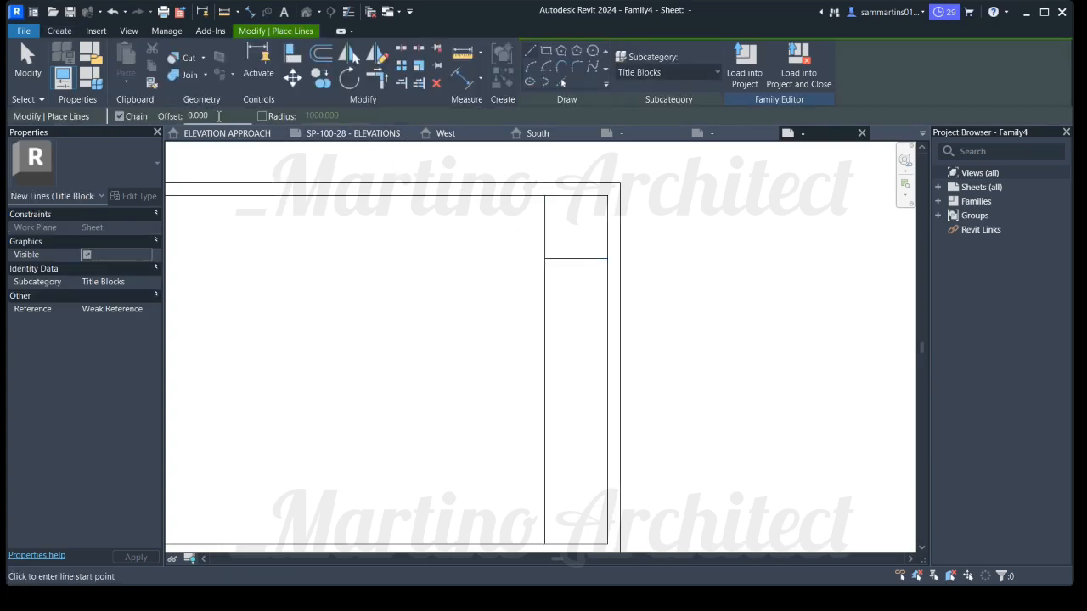
left_click(232, 119)
type("25")
left_click(563, 83)
left_click(577, 272)
scroll(579, 314, "down", 3)
scroll(581, 269, "up", 4)
left_click(573, 266)
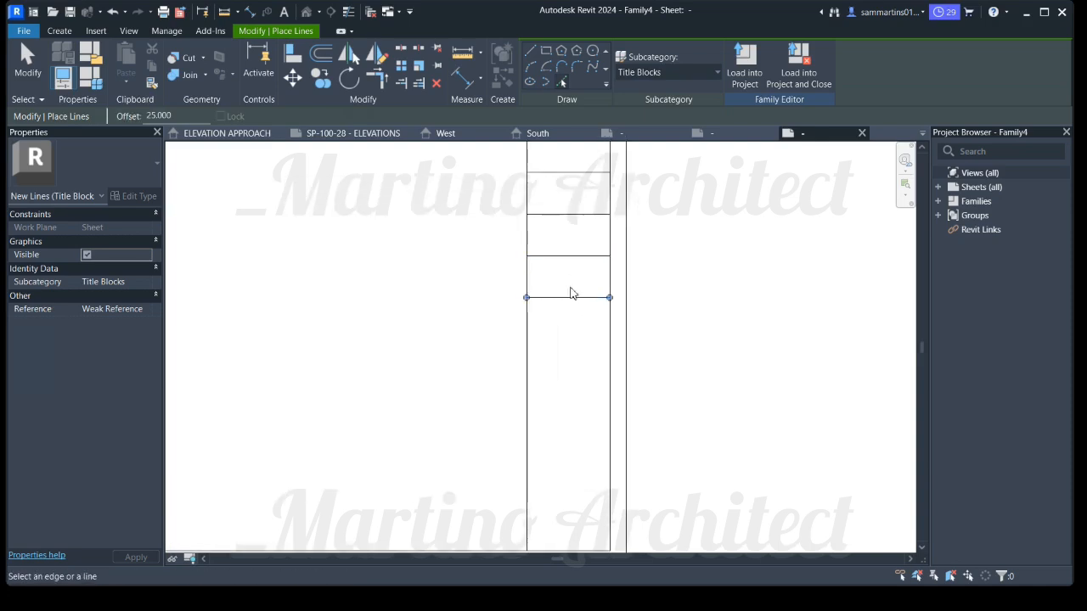
left_click(575, 304)
left_click(577, 340)
scroll(577, 344, "down", 3)
scroll(582, 283, "up", 2)
left_click(582, 284)
scroll(583, 399, "down", 3)
scroll(583, 399, "up", 2)
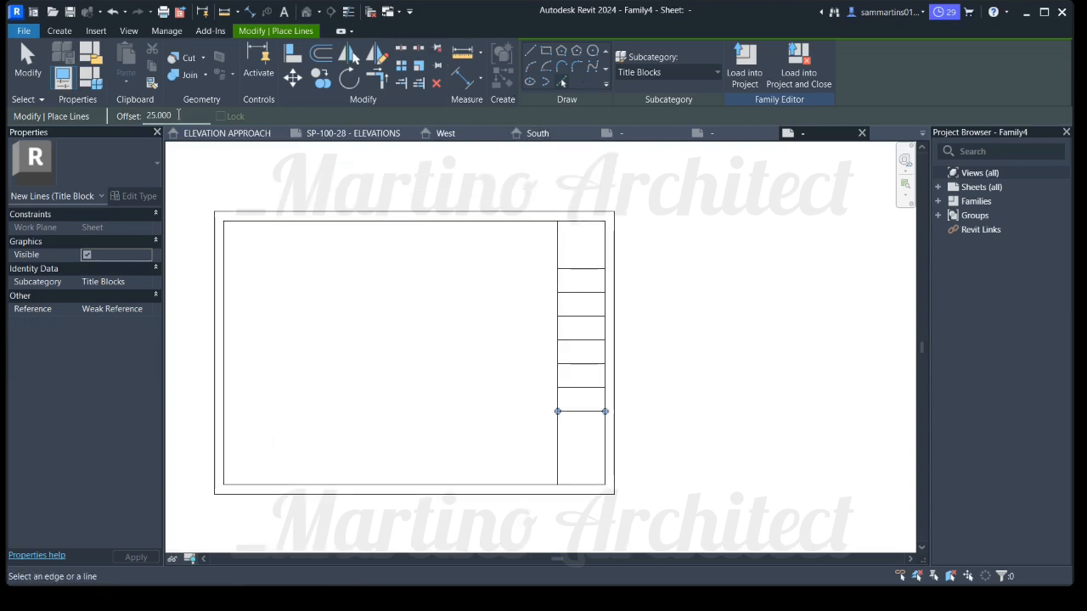
Draw a rectangle inside the title column's top cell from corner to corner, using an offset of -3
left_click_drag(184, 119, 138, 120)
type("-3")
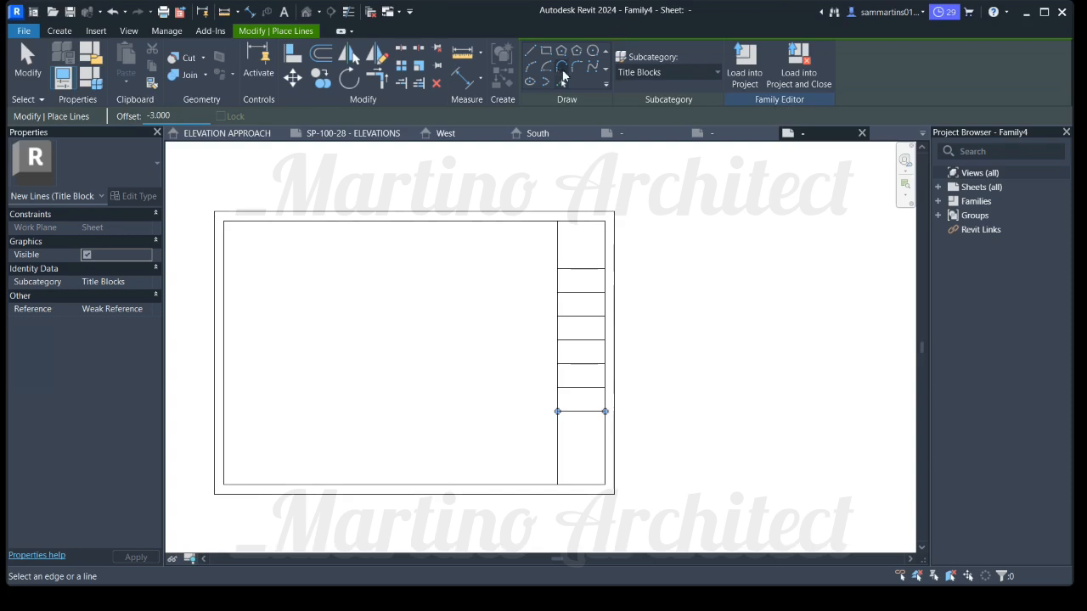
left_click(548, 51)
scroll(557, 226, "up", 3)
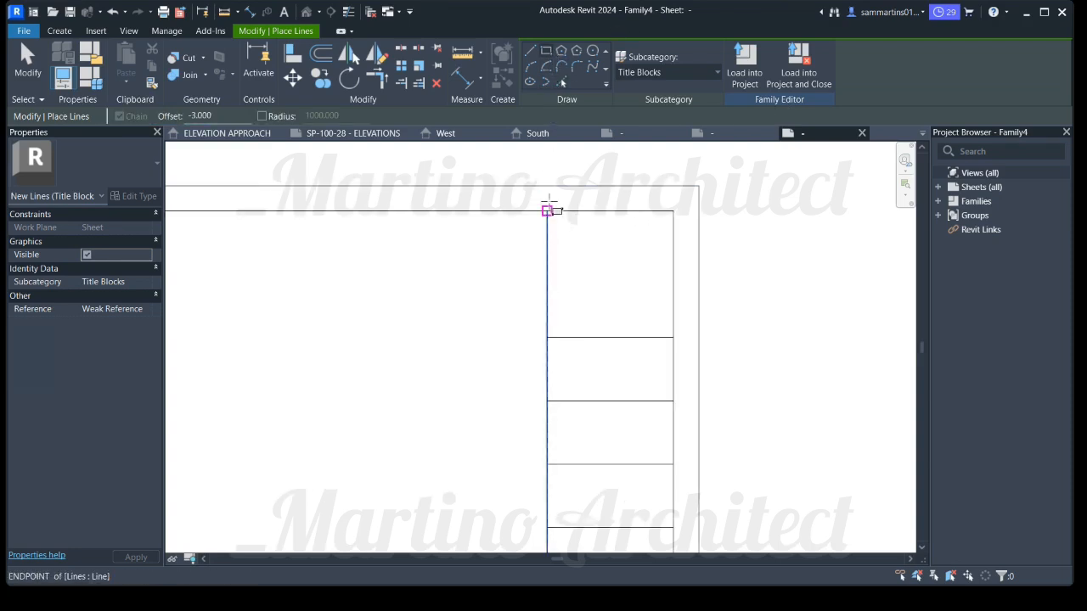
left_click(548, 211)
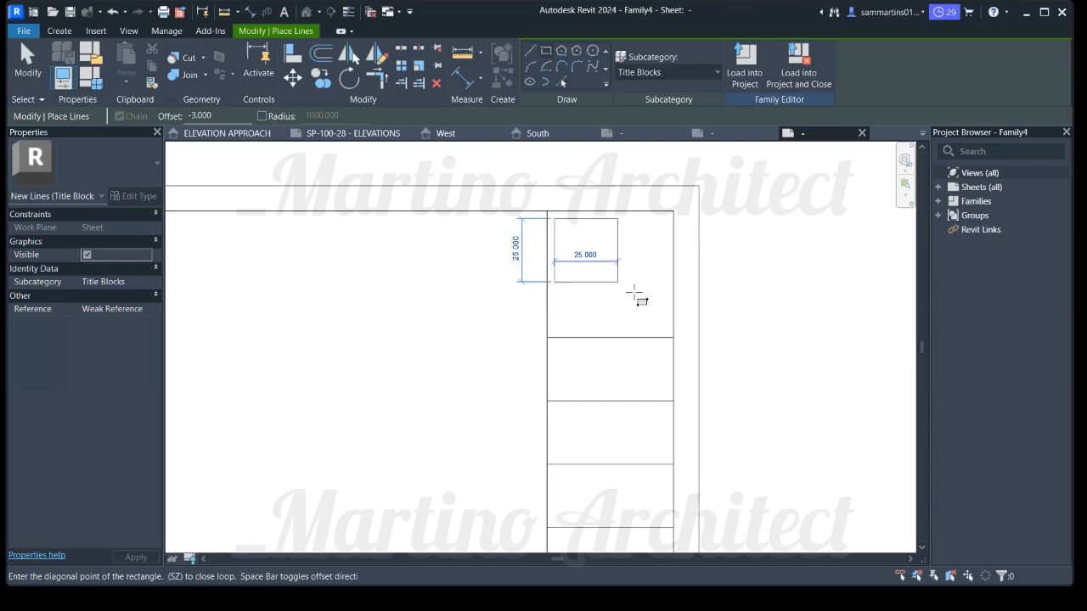
scroll(666, 336, "up", 1)
left_click(673, 338)
scroll(600, 322, "down", 2)
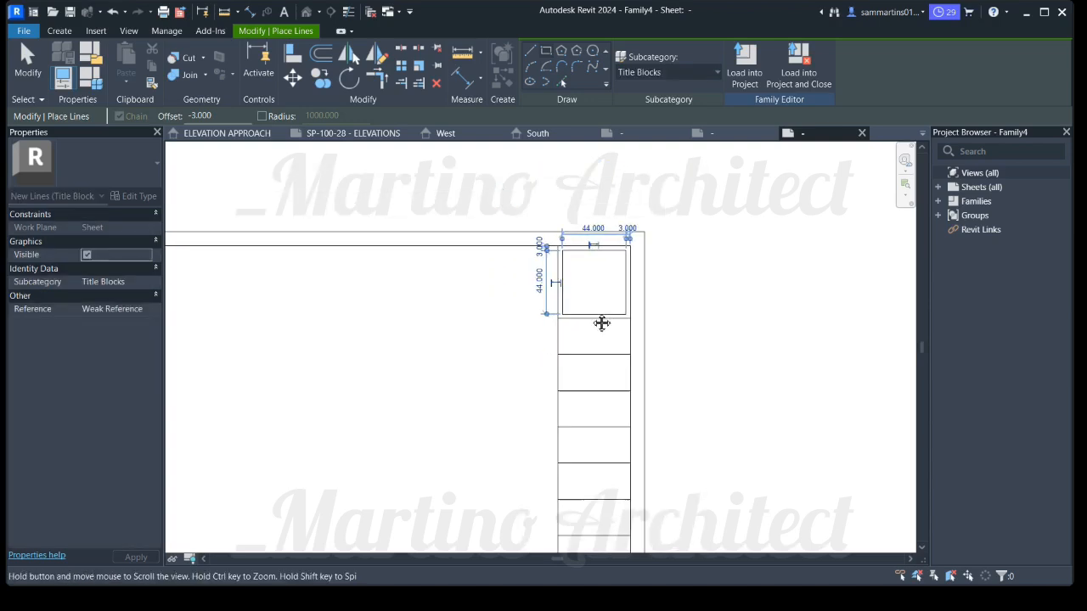
Draw inset rectangles with the -3 offset inside the title column's second, third and fourth cells, from corner to corner
scroll(519, 284, "up", 2)
left_click(514, 266)
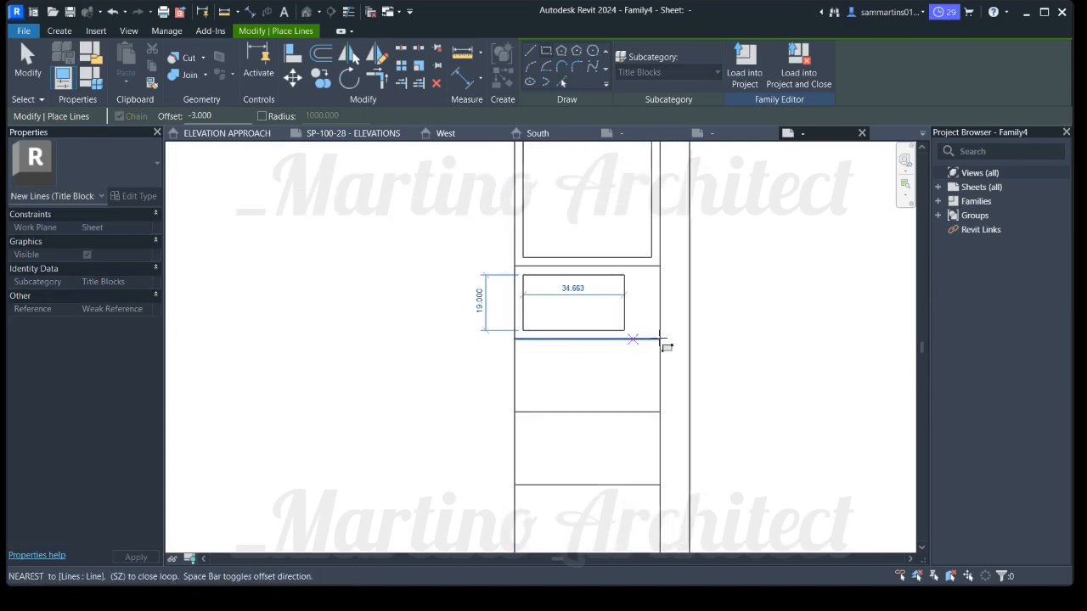
left_click(659, 340)
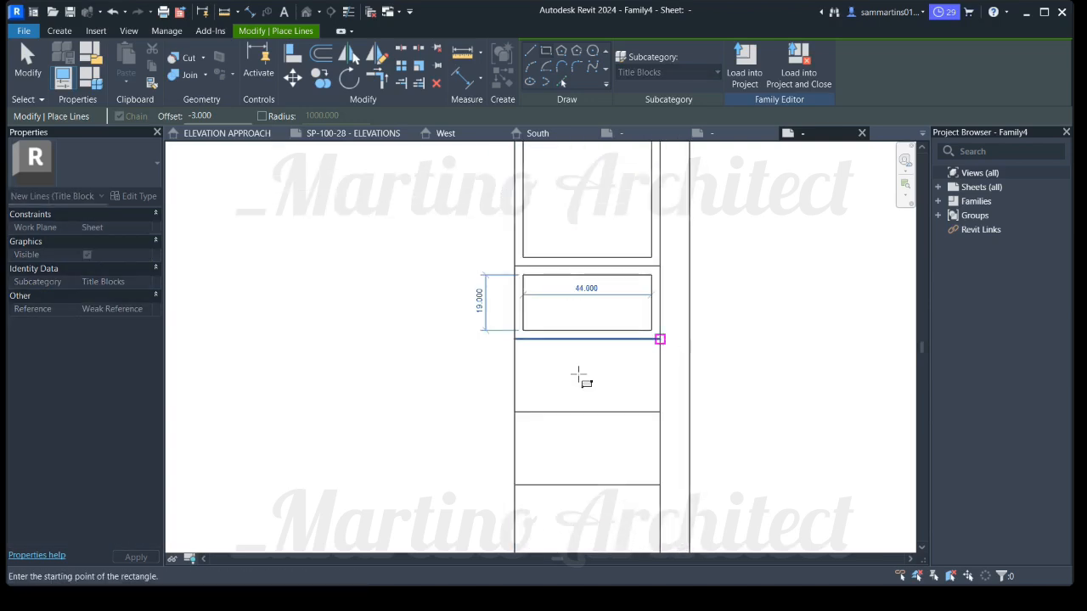
left_click(514, 340)
scroll(626, 379, "down", 3)
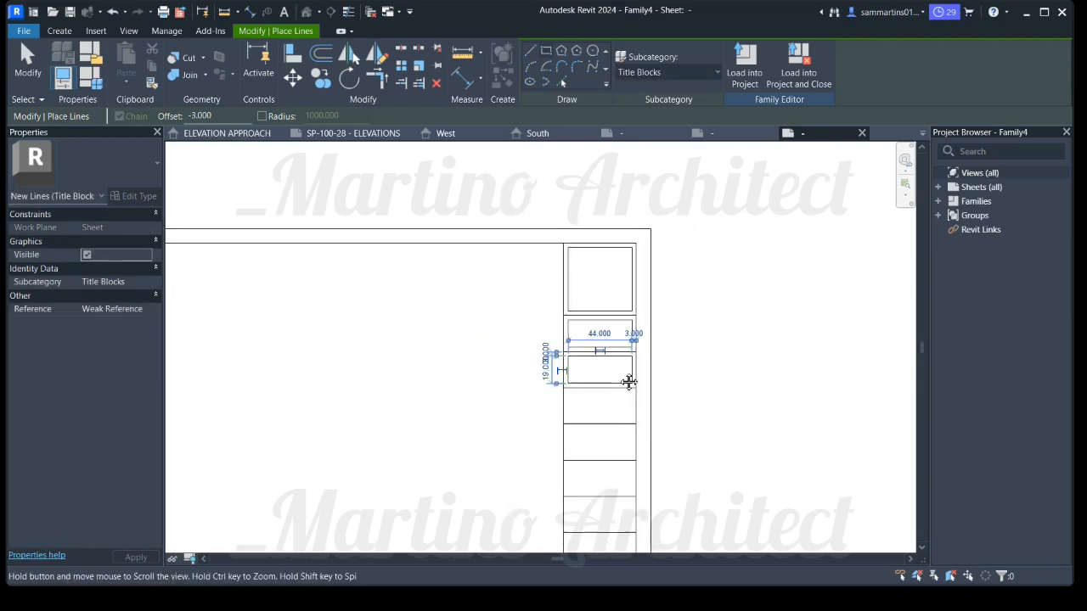
scroll(527, 333, "up", 3)
left_click(506, 312)
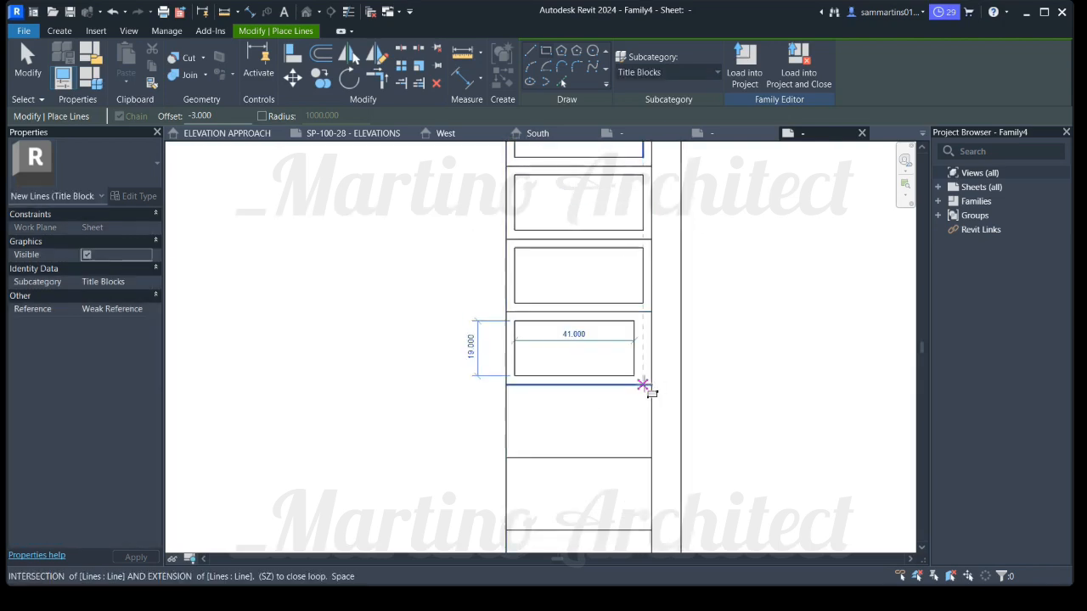
left_click(651, 385)
Draw the same inset rectangles with the -3 offset inside the title column's fifth, sixth and seventh cells
scroll(626, 388, "down", 2)
middle_click_drag(629, 374, 614, 347)
scroll(594, 340, "up", 2)
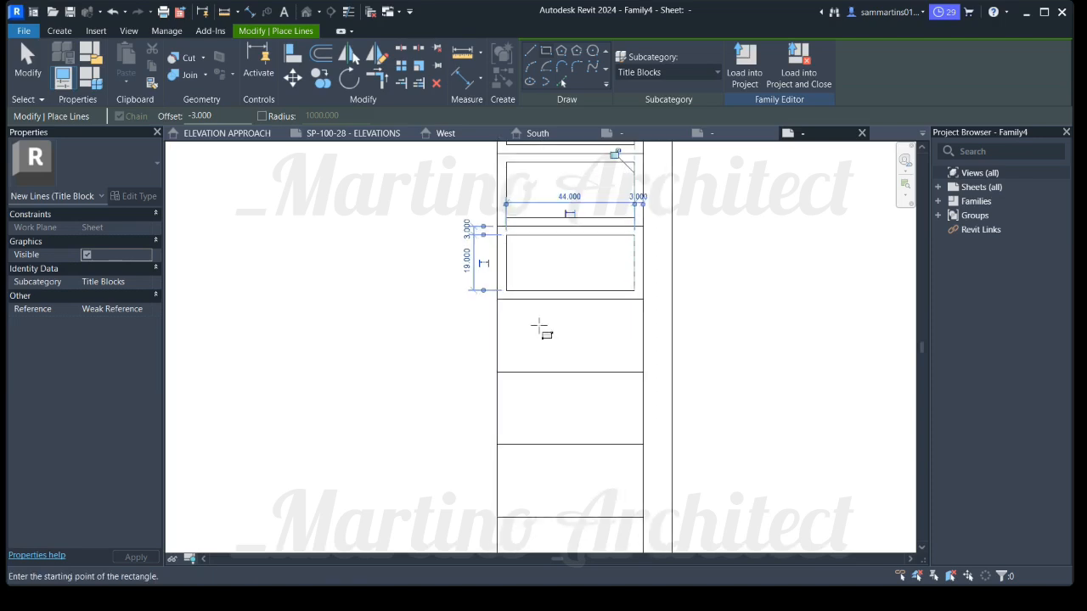
left_click(497, 299)
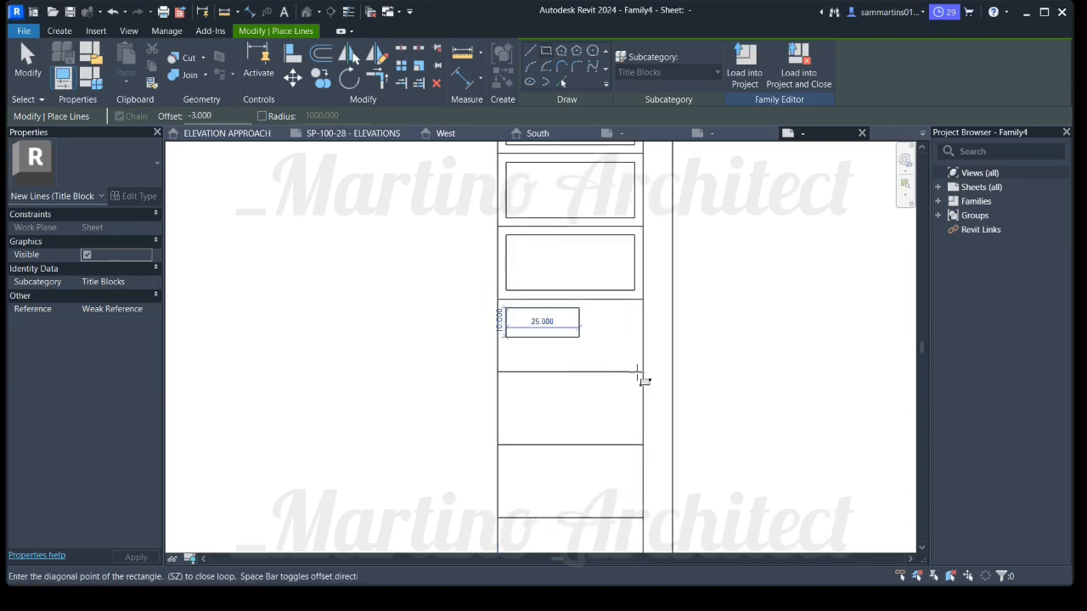
left_click(643, 372)
scroll(594, 382, "down", 2)
middle_click_drag(595, 381, 602, 321)
scroll(603, 321, "up", 1)
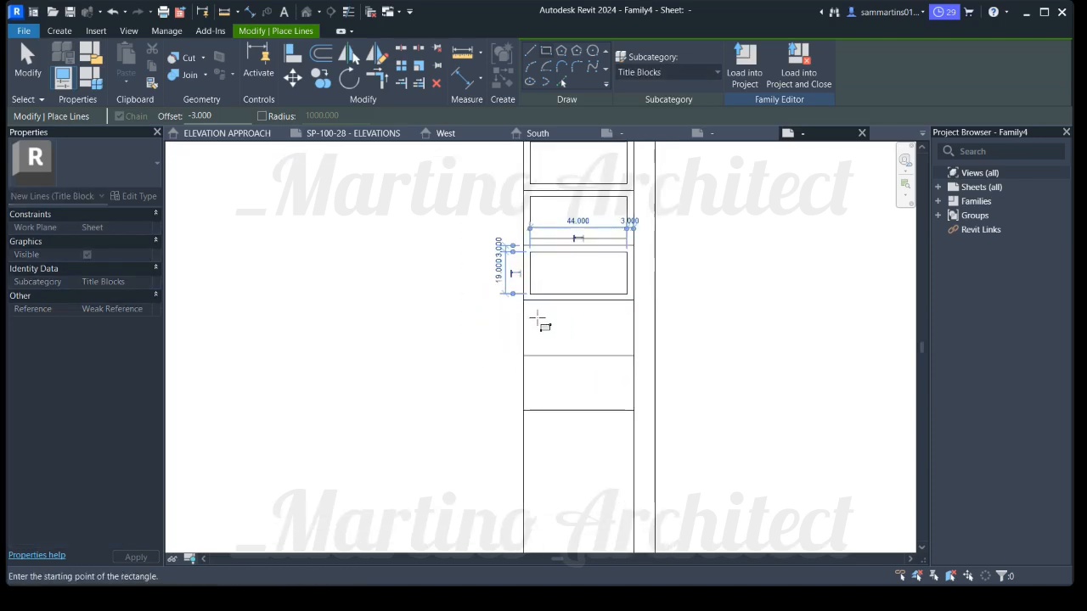
left_click(544, 325)
left_click(634, 355)
scroll(600, 357, "down", 1)
scroll(526, 291, "up", 1)
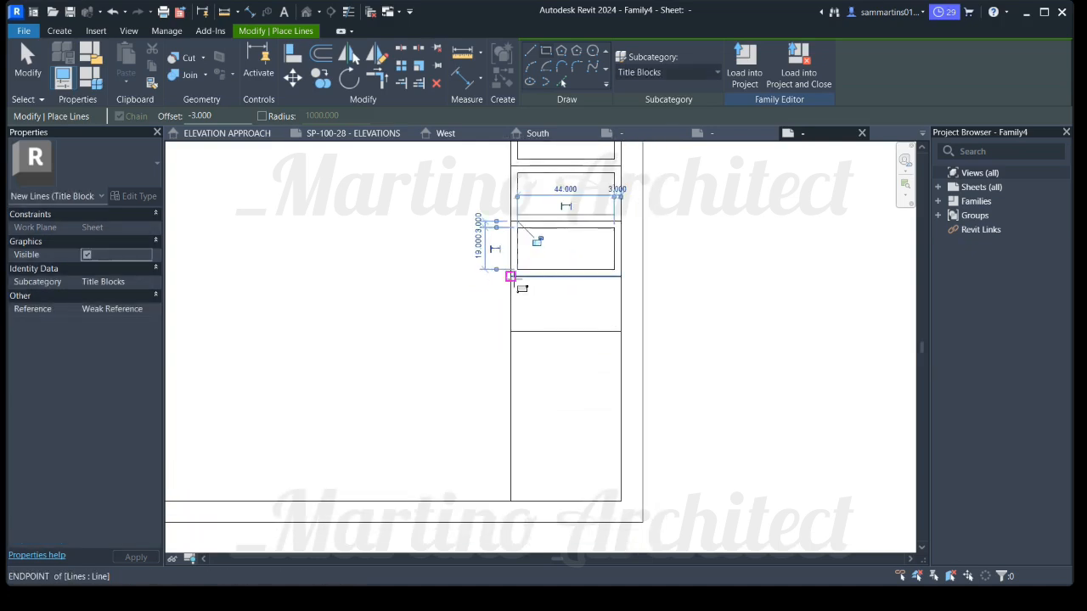
left_click(511, 276)
left_click(563, 348)
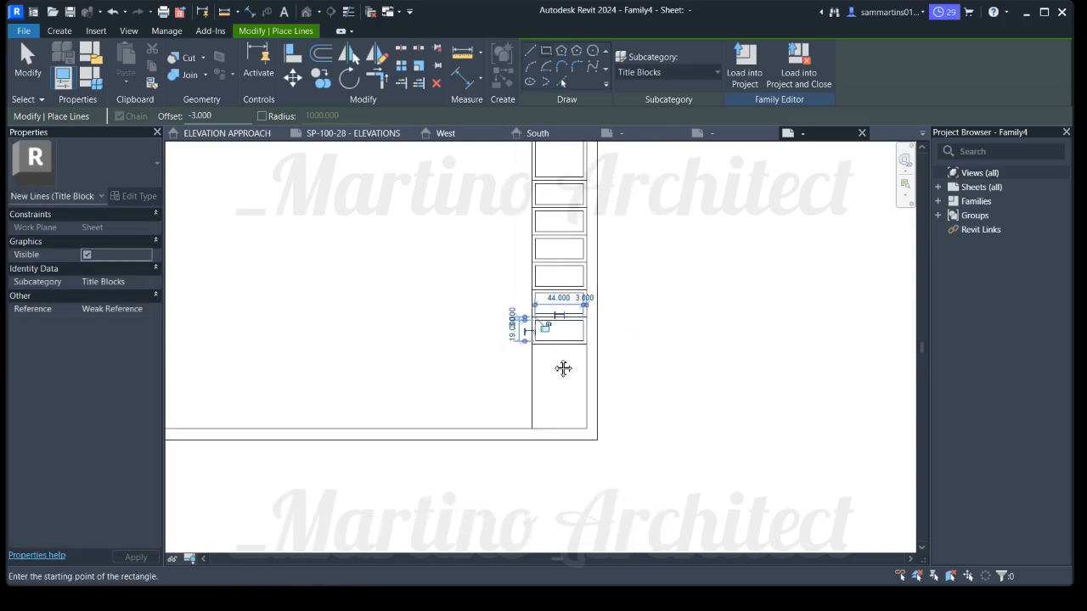
Add another horizontal divider line with Pick Lines, offset 25 below the title column's lowest divider
scroll(563, 369, "down", 1)
left_click(524, 294)
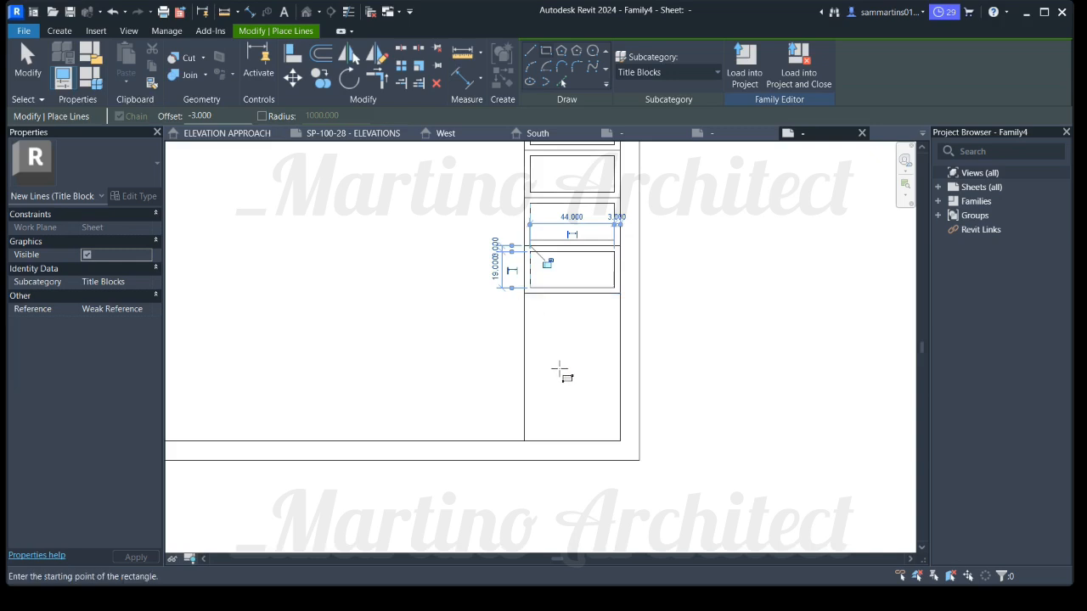
scroll(571, 365, "down", 2)
scroll(562, 361, "up", 2)
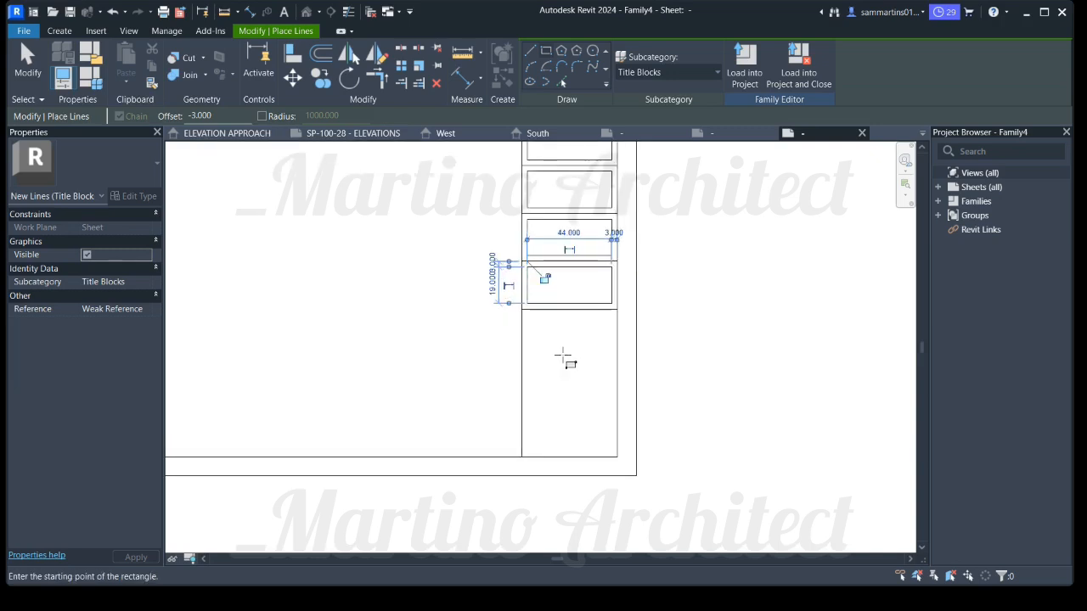
left_click(563, 82)
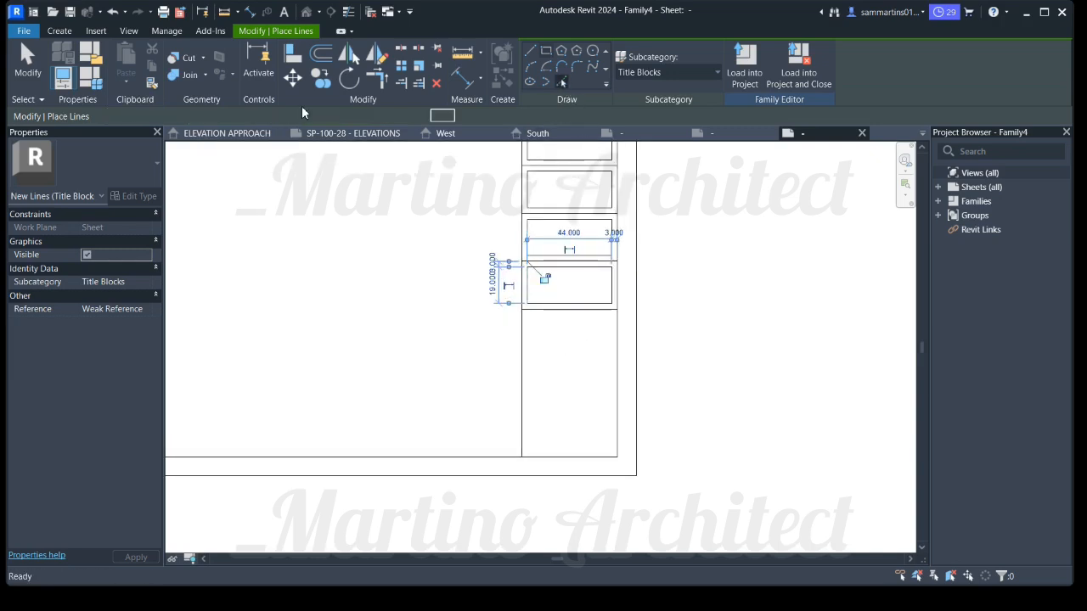
left_click_drag(189, 115, 113, 113)
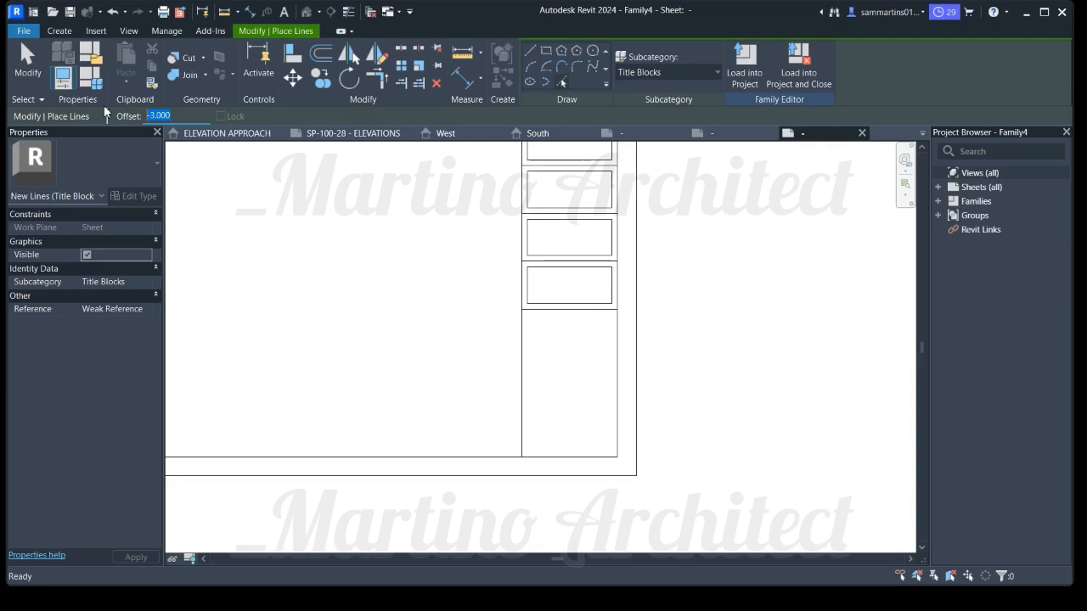
type("25")
left_click(560, 318)
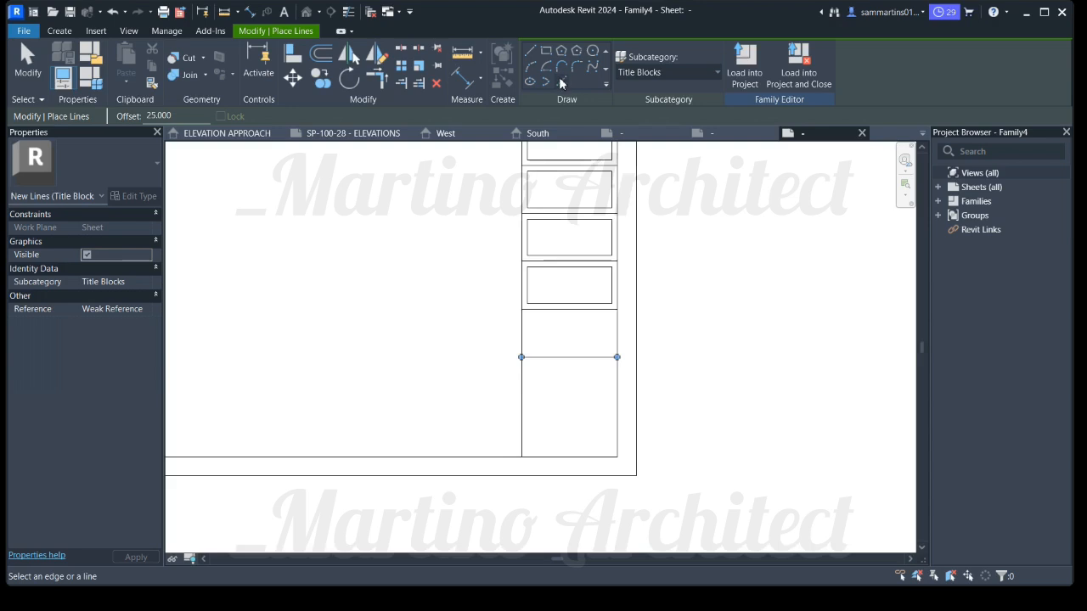
Draw a rectangle with an offset of -3 inside the new eighth cell of the title column
left_click_drag(173, 115, 118, 117)
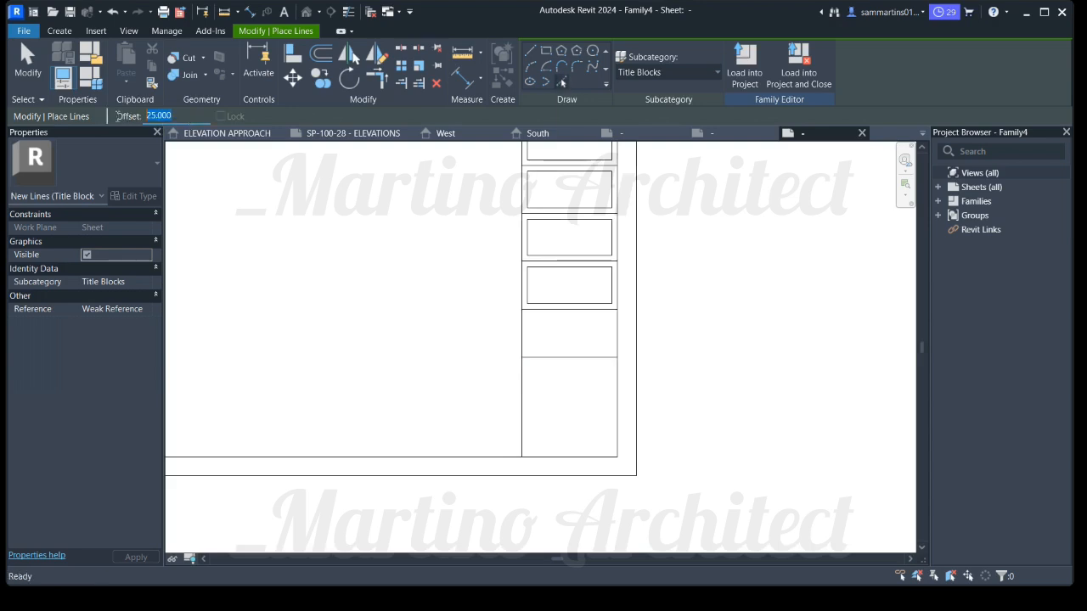
type("-3")
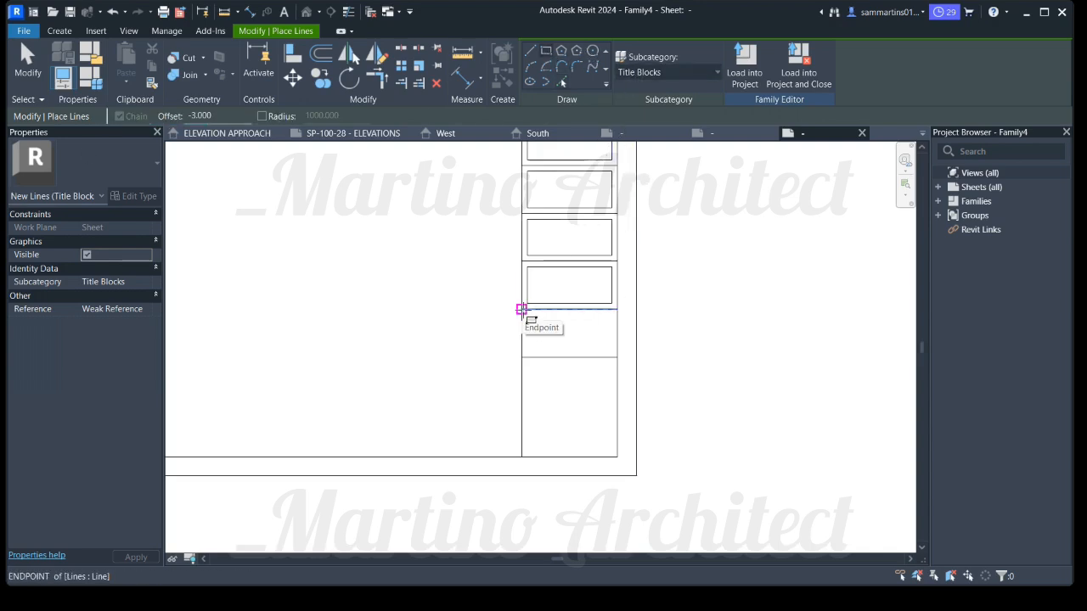
left_click(522, 310)
left_click(613, 358)
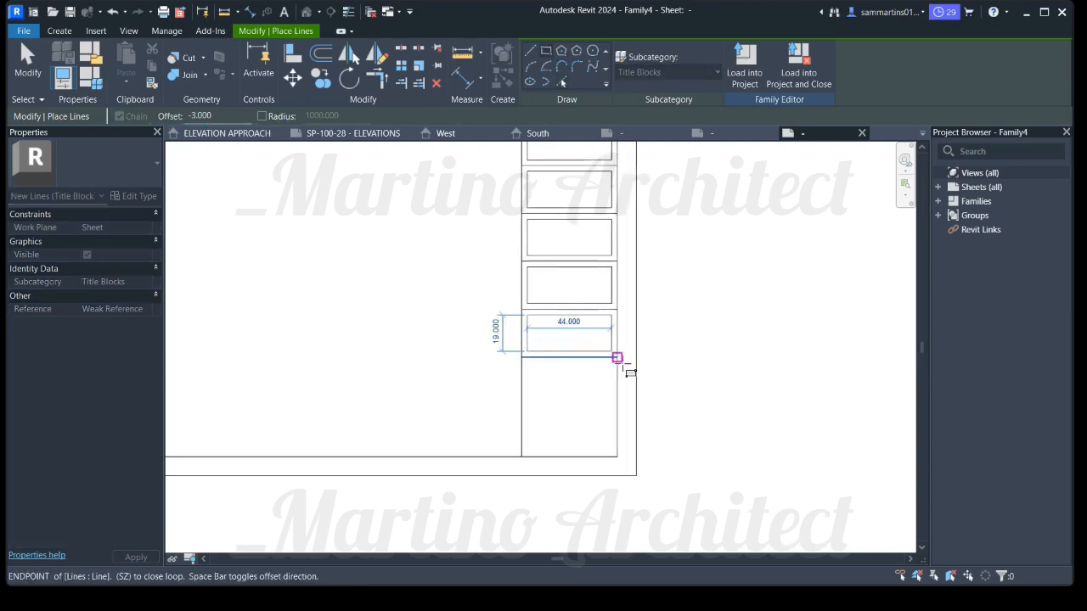
Draw a rectangle with the -3 offset inside the large bottom cell of the title column
scroll(526, 378, "up", 3)
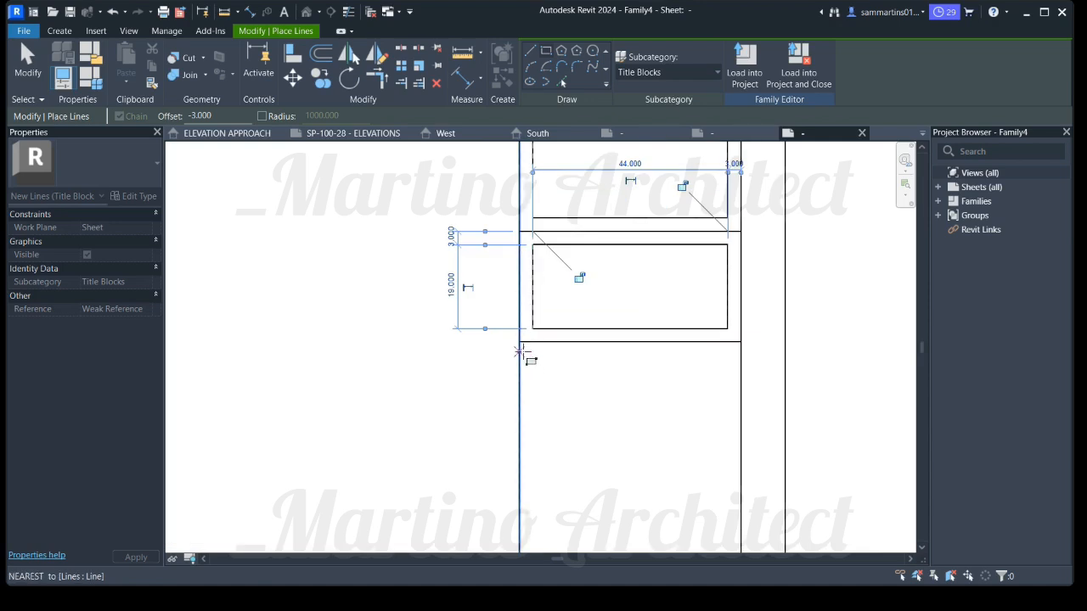
left_click(521, 344)
scroll(522, 344, "down", 3)
middle_click_drag(613, 416, 596, 383)
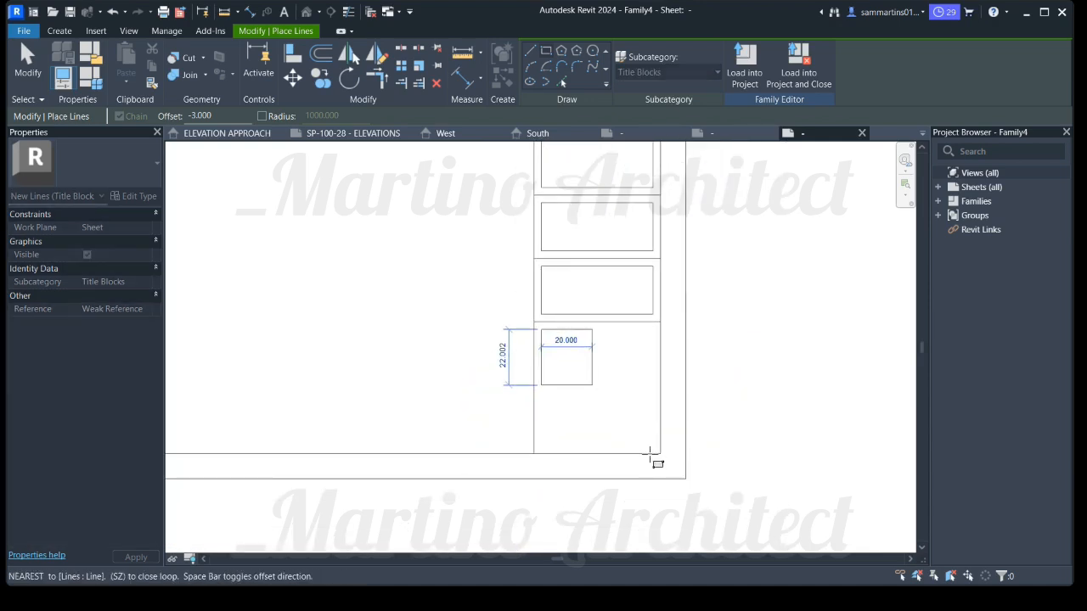
left_click(604, 411)
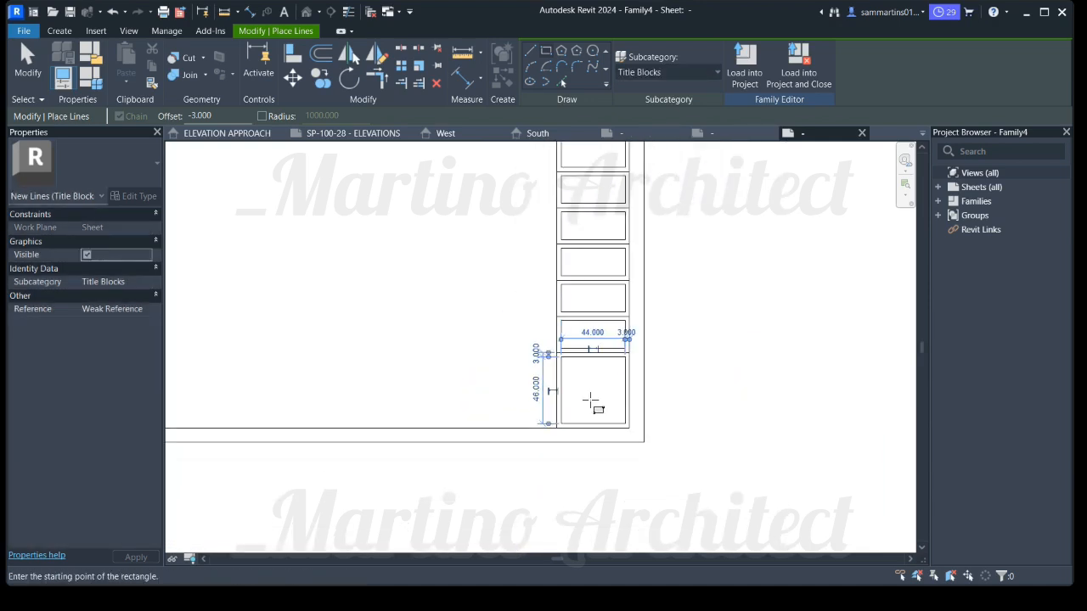
scroll(660, 436, "down", 1)
key("Escape")
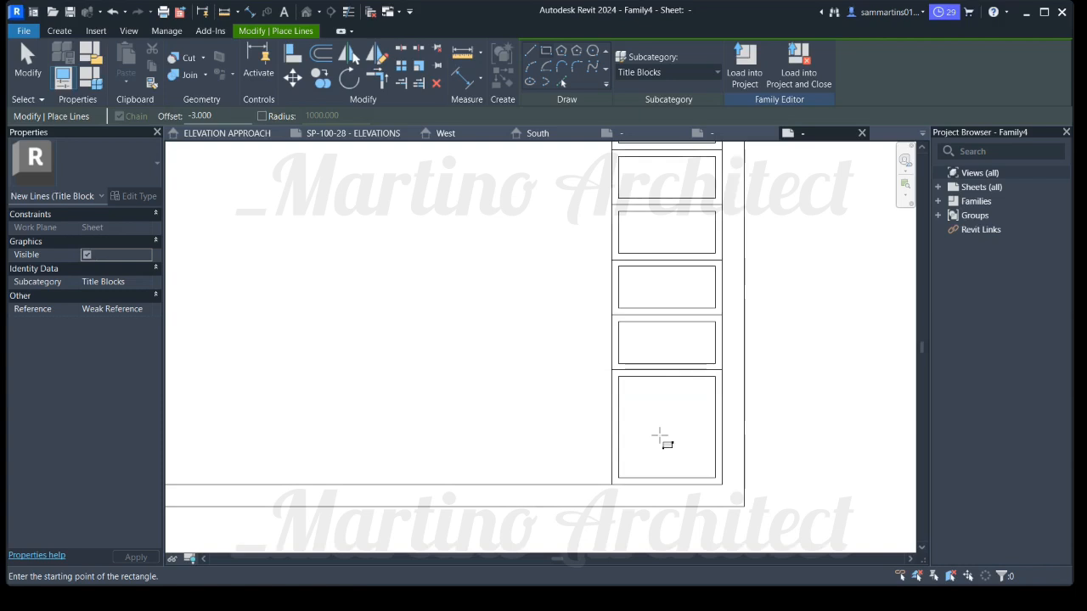
Finish drawing rectangles and examine the layout of the whole sheet's border and title column
scroll(620, 440, "down", 5)
middle_click_drag(618, 442, 683, 470)
scroll(618, 449, "up", 2)
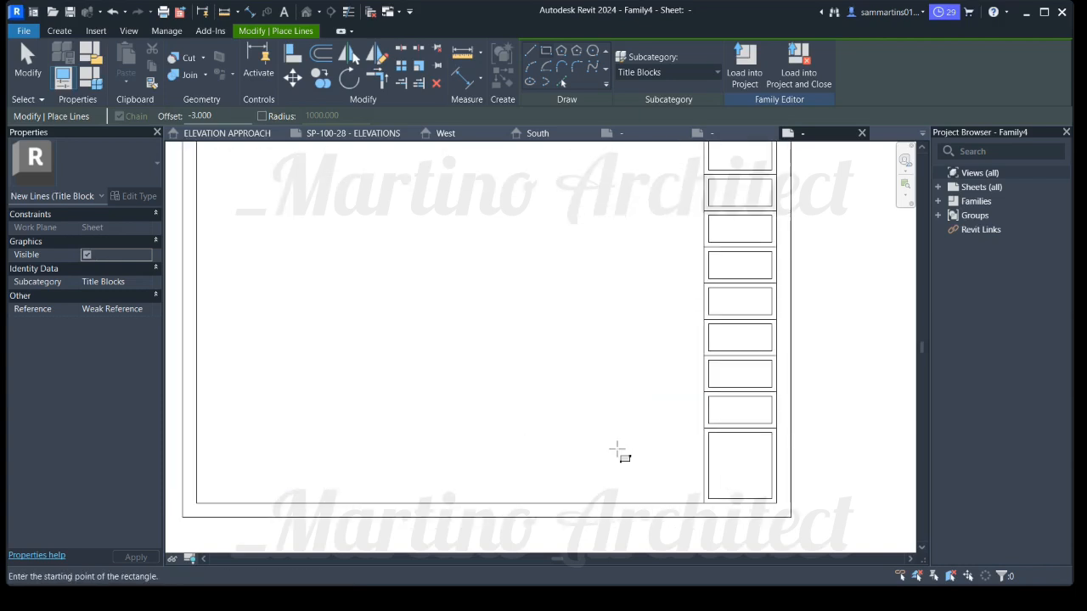
key("Escape")
scroll(672, 342, "down", 1)
scroll(672, 342, "down", 1)
middle_click_drag(672, 342, 575, 389)
scroll(600, 334, "up", 1)
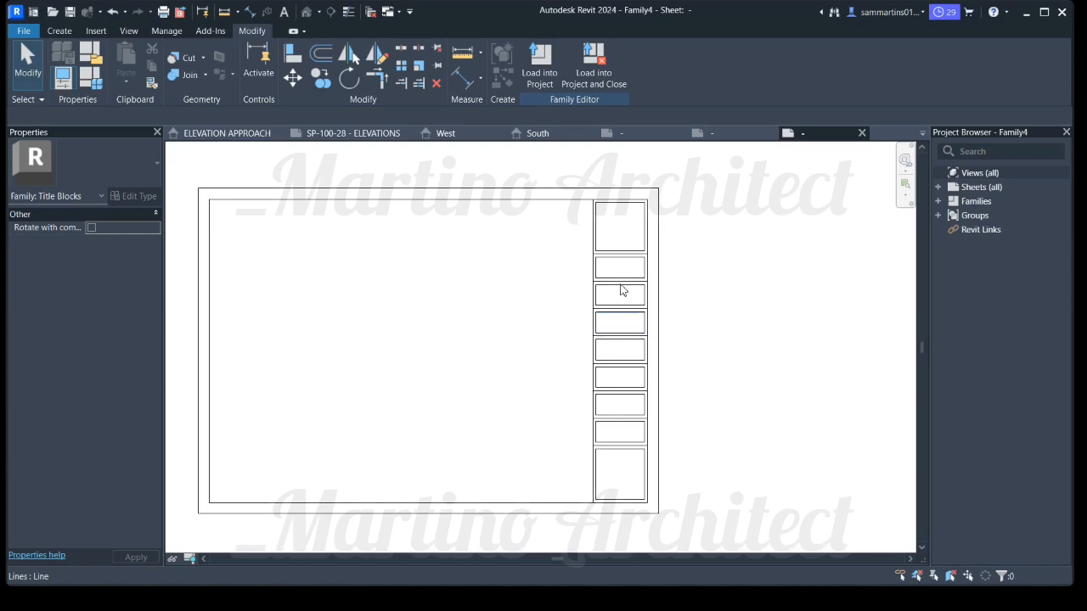
scroll(620, 290, "up", 2)
scroll(631, 481, "down", 2)
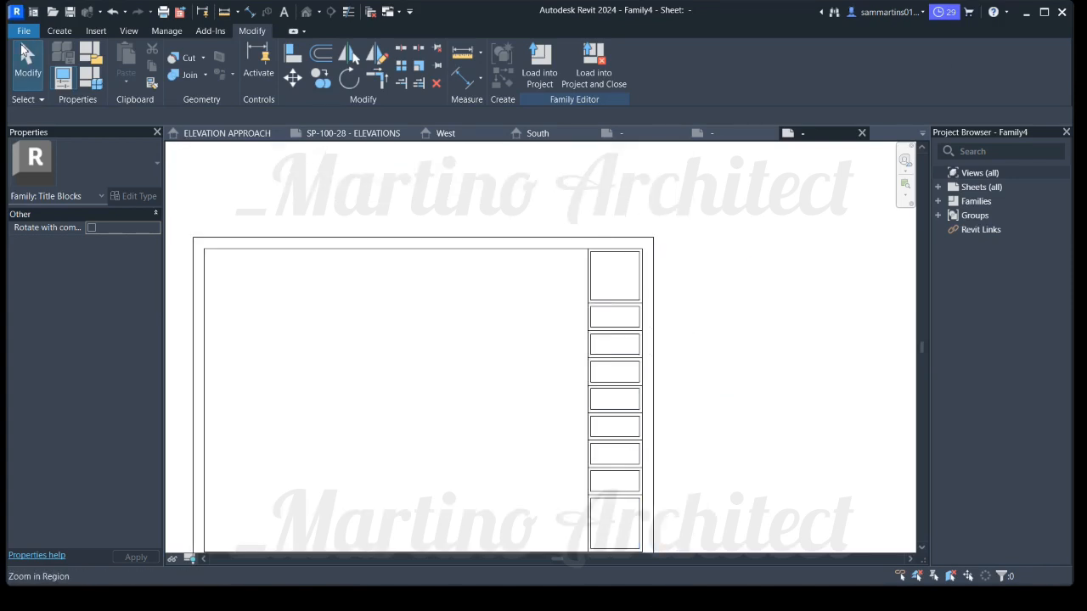
Start the Text tool and duplicate the 8mm text type as a new type named TEXT 1
left_click(59, 31)
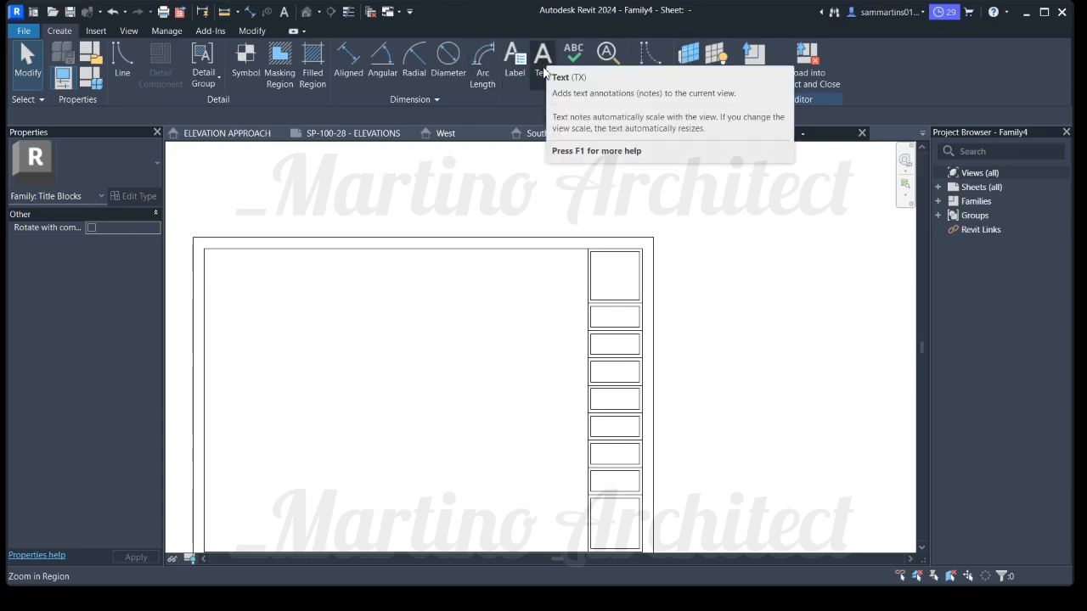
left_click(542, 58)
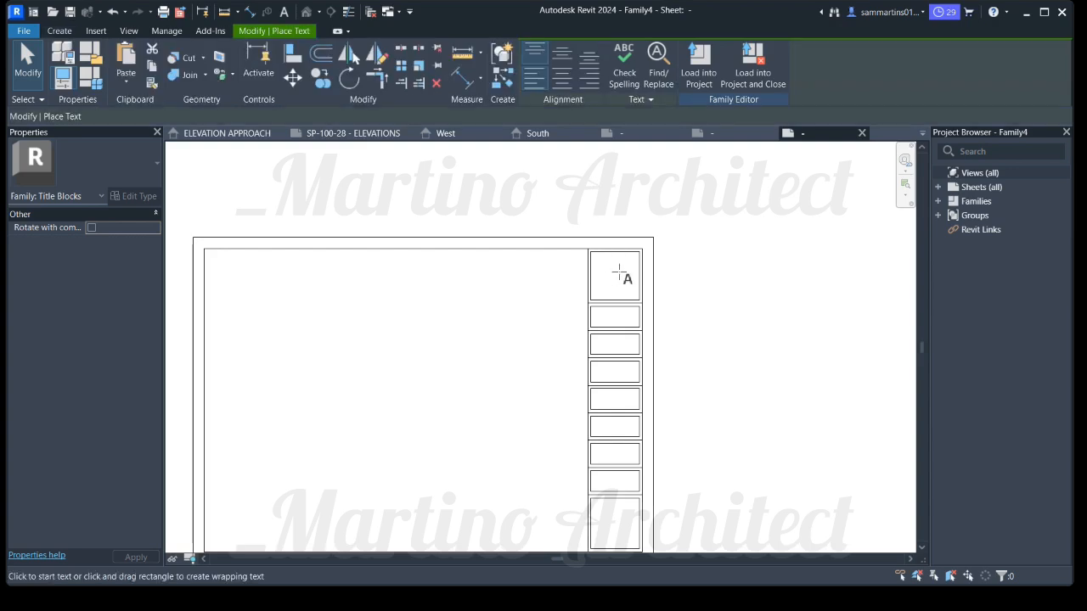
left_click(138, 196)
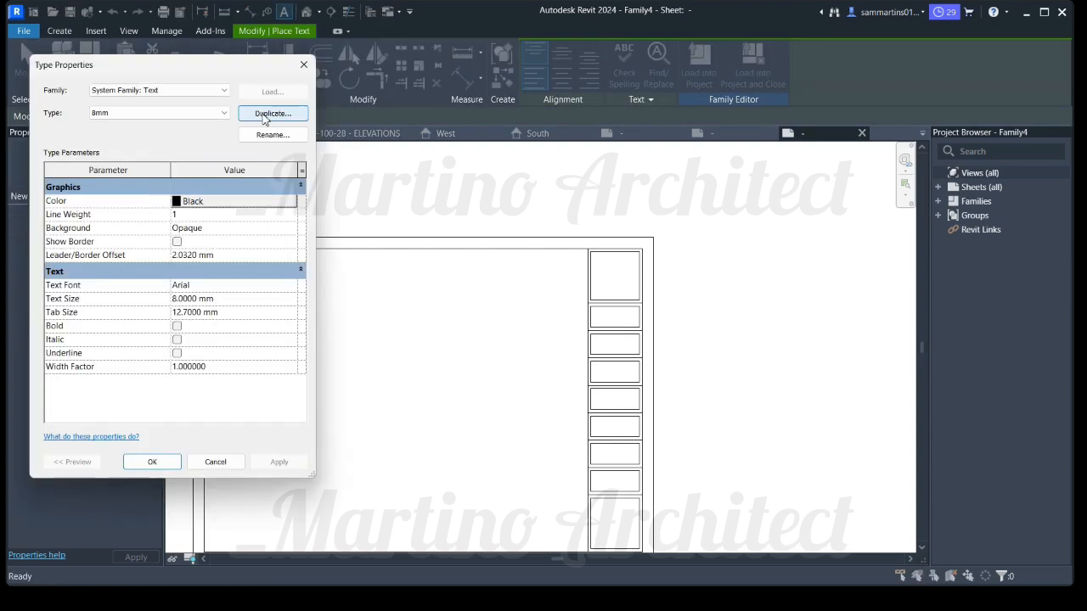
left_click(265, 115)
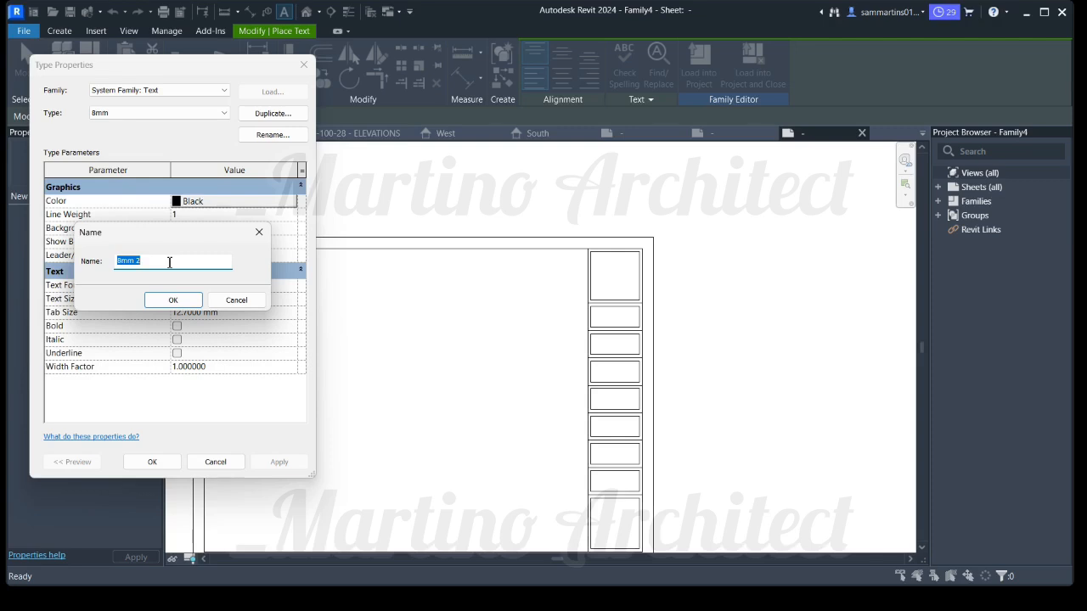
type("TEXT 1")
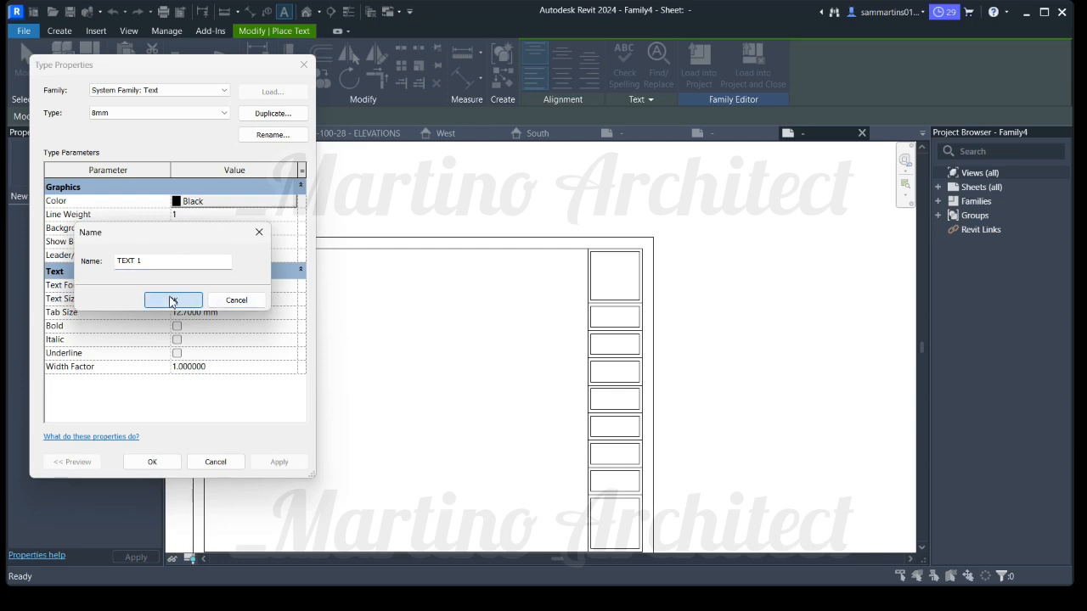
left_click(172, 300)
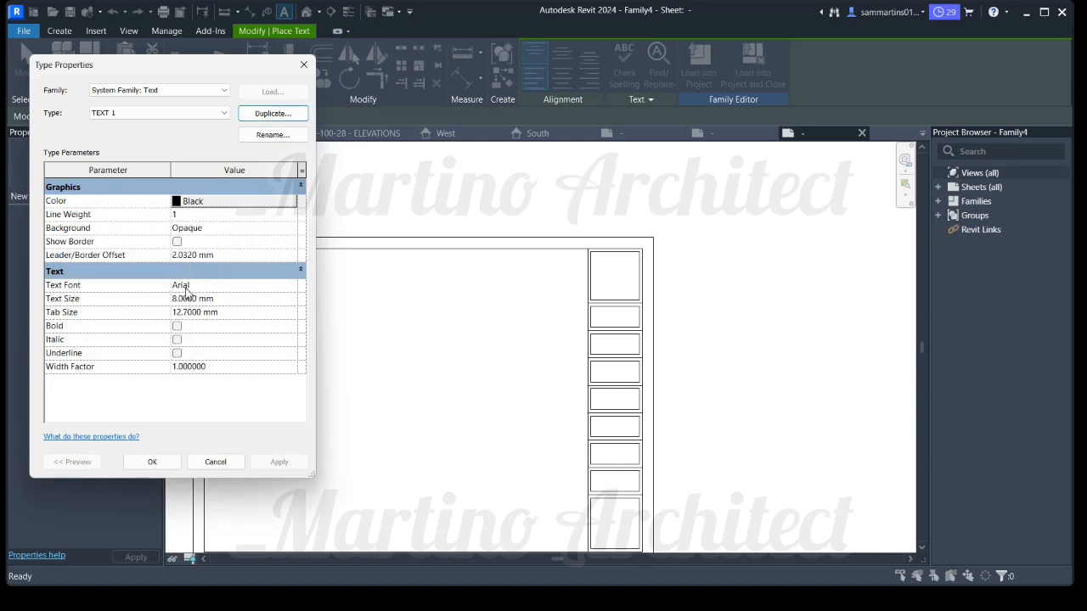
Set the TEXT 1 type's font to Calisto MT and its text size to 3 mm
left_click(291, 286)
left_click(290, 286)
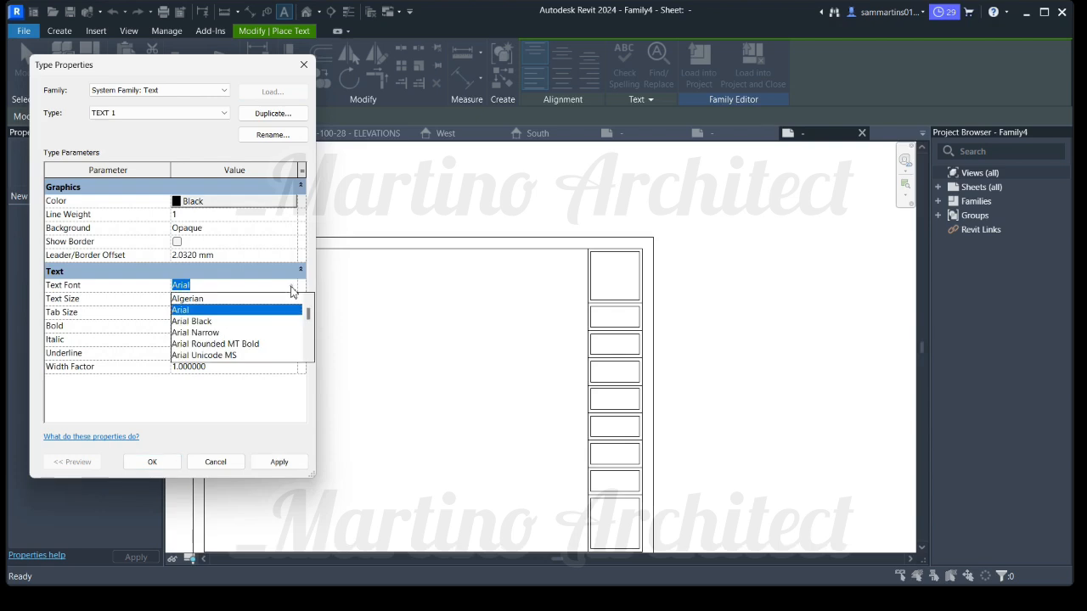
type("Calibri")
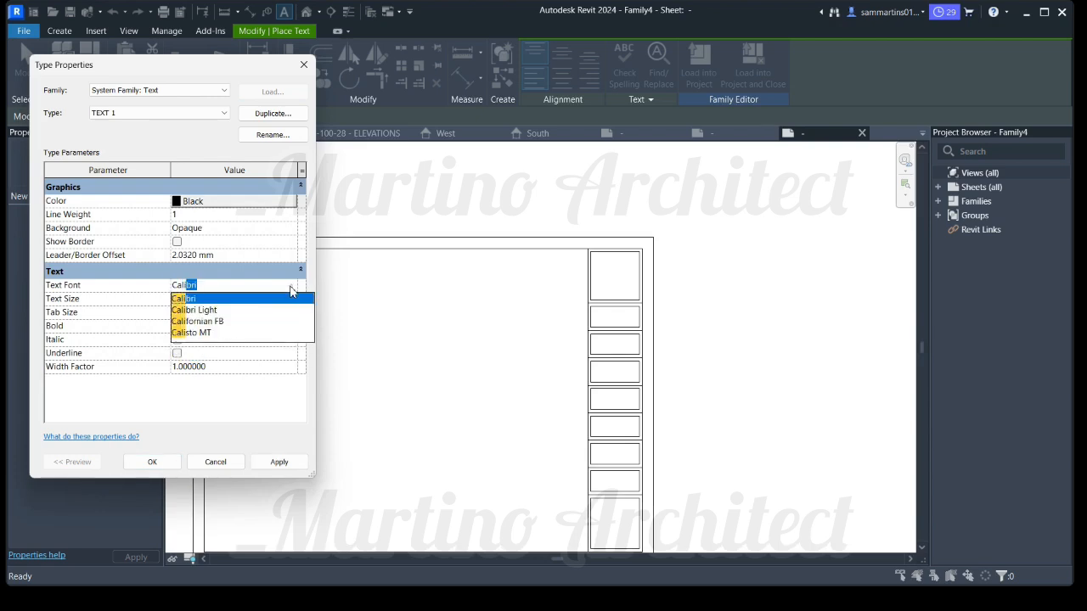
left_click(199, 333)
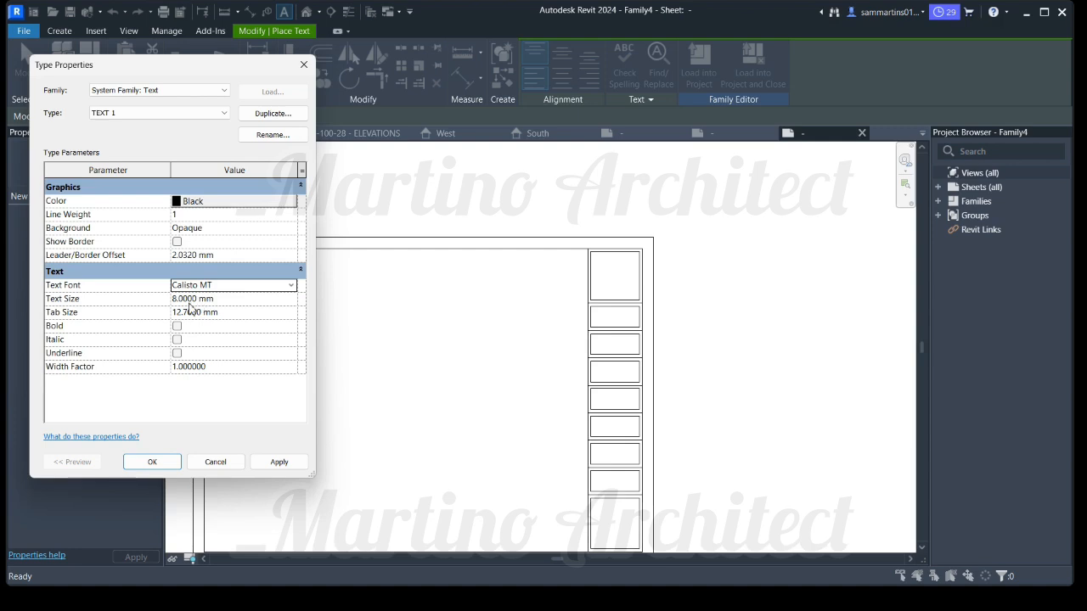
left_click(178, 300)
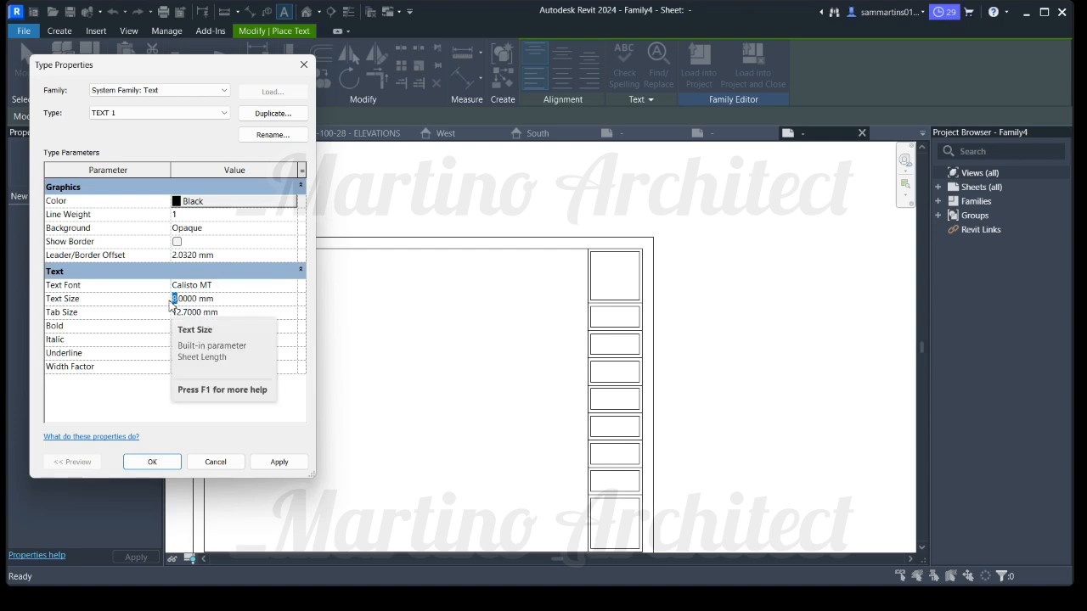
type("3")
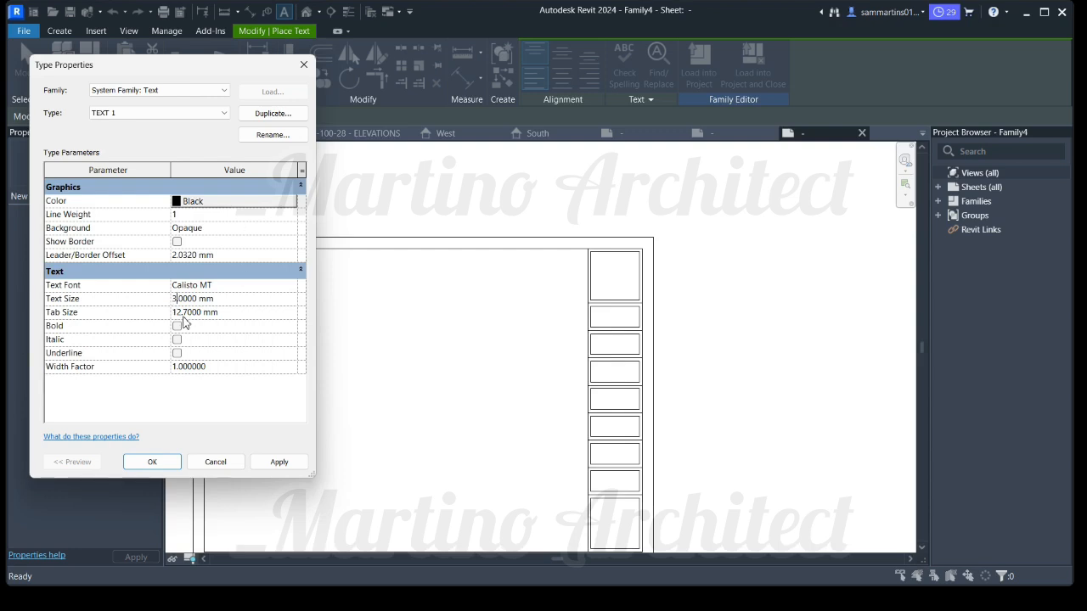
Make the TEXT 1 type bold and apply the type properties
left_click(177, 327)
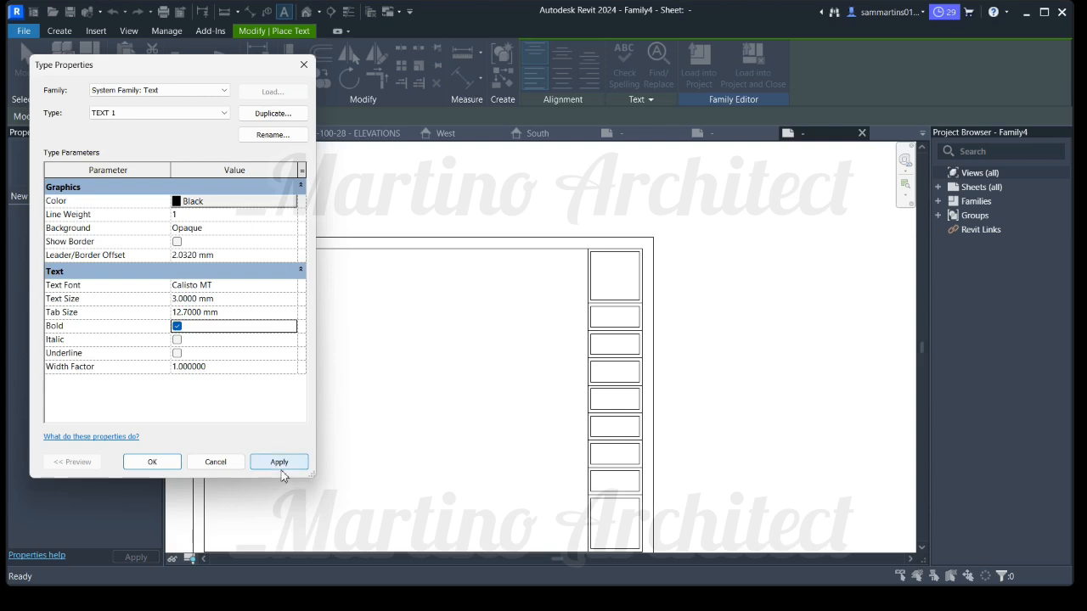
left_click(279, 462)
left_click(149, 463)
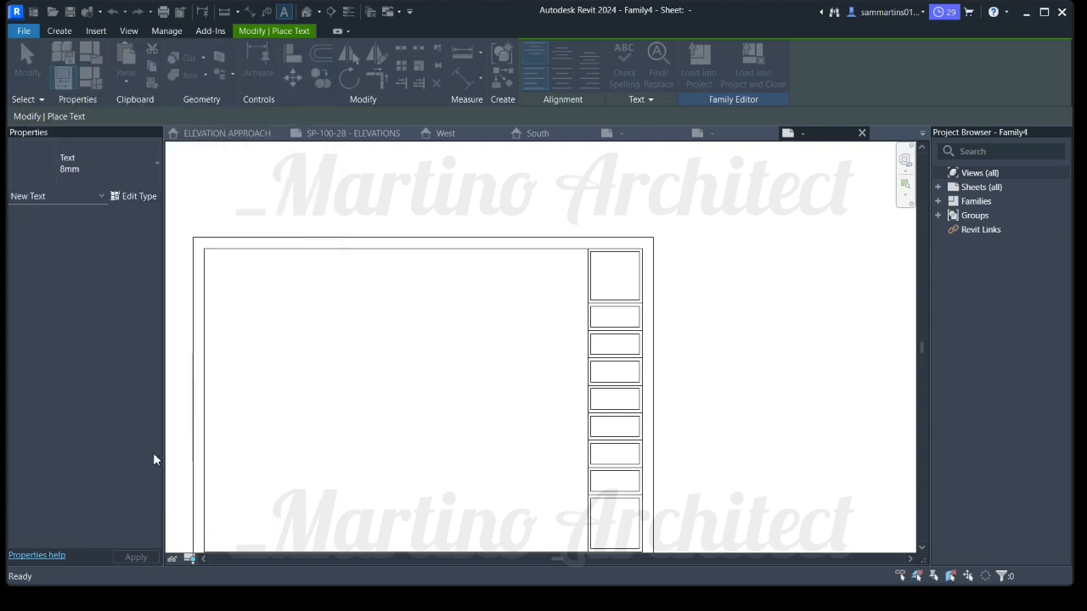
Add the text NOTES at the upper-left corner of the title column's large top cell
scroll(613, 269, "up", 3)
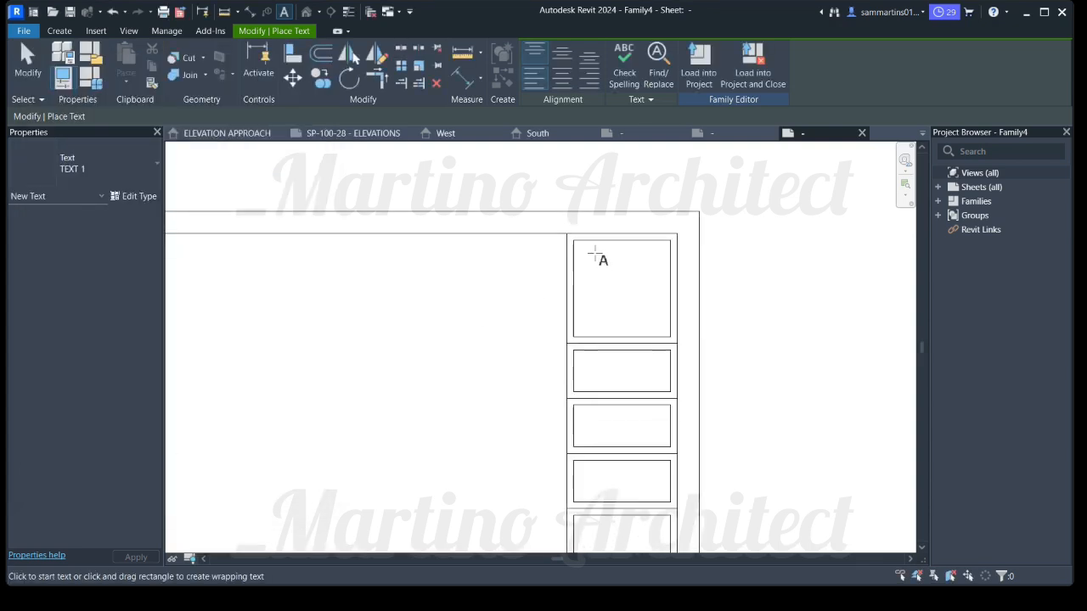
scroll(571, 248, "up", 2)
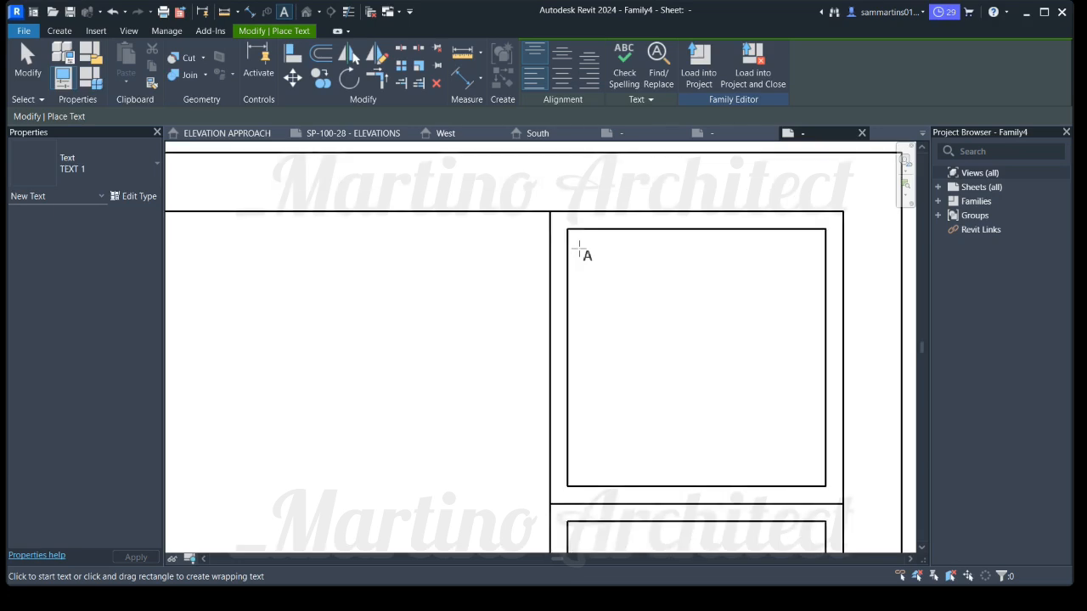
left_click(577, 247)
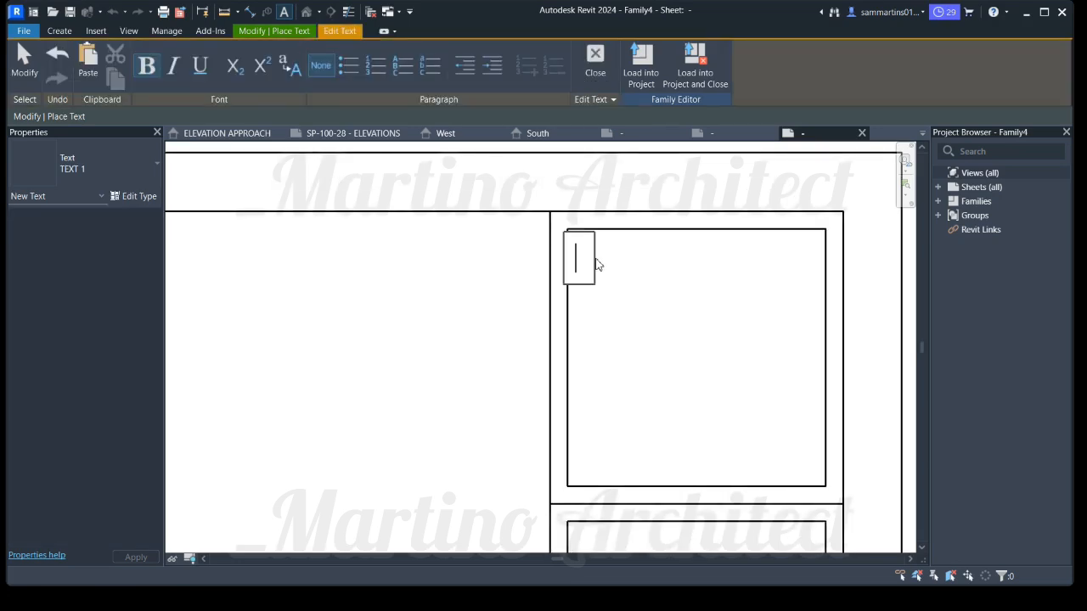
type("NOTES")
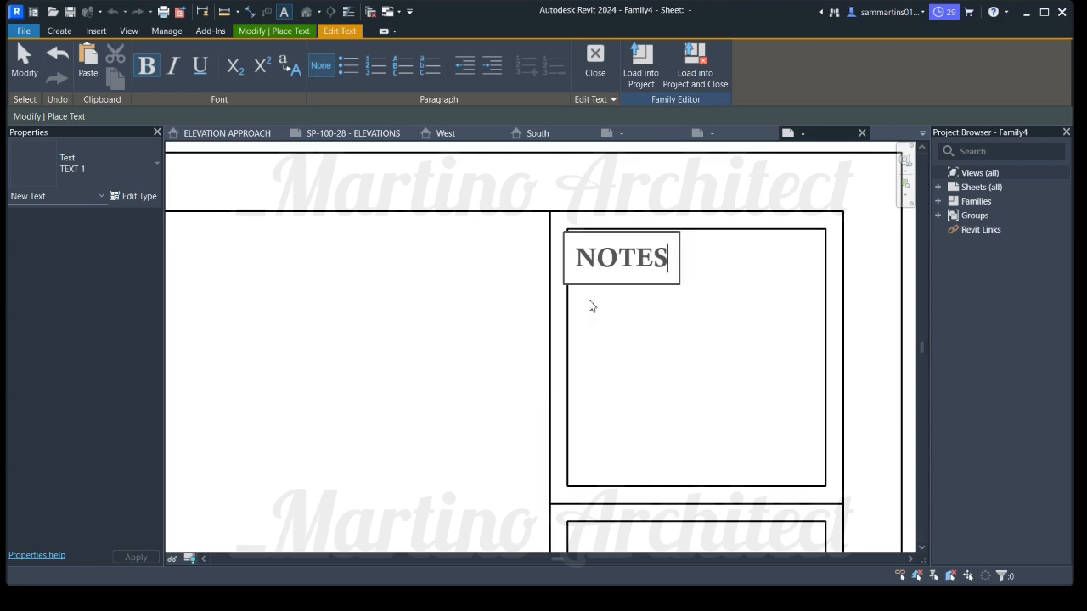
scroll(642, 439, "down", 4)
middle_click_drag(614, 436, 633, 334)
scroll(633, 333, "up", 3)
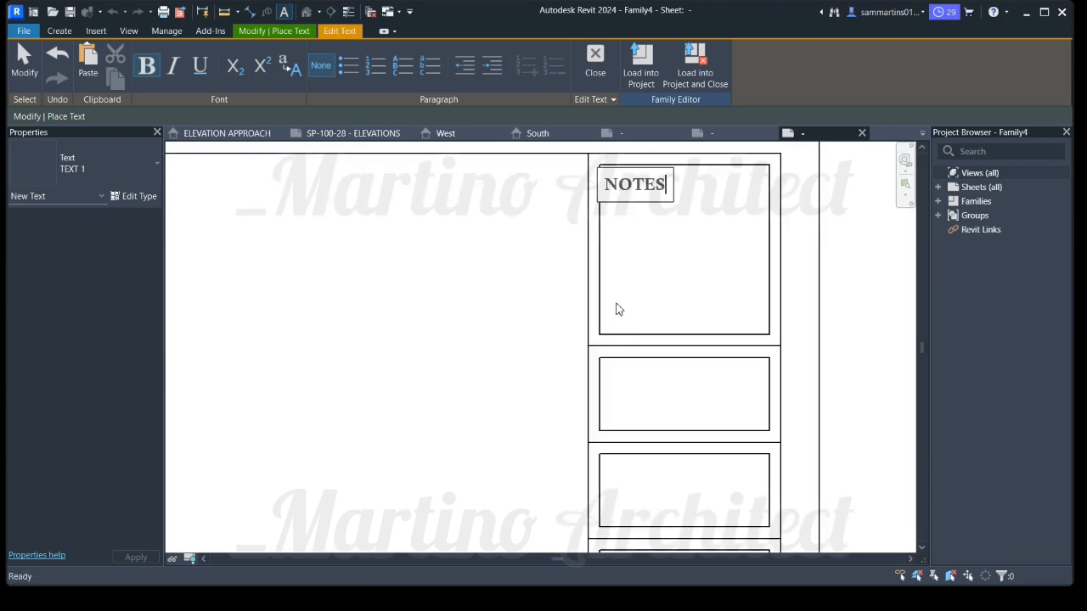
left_click(646, 229)
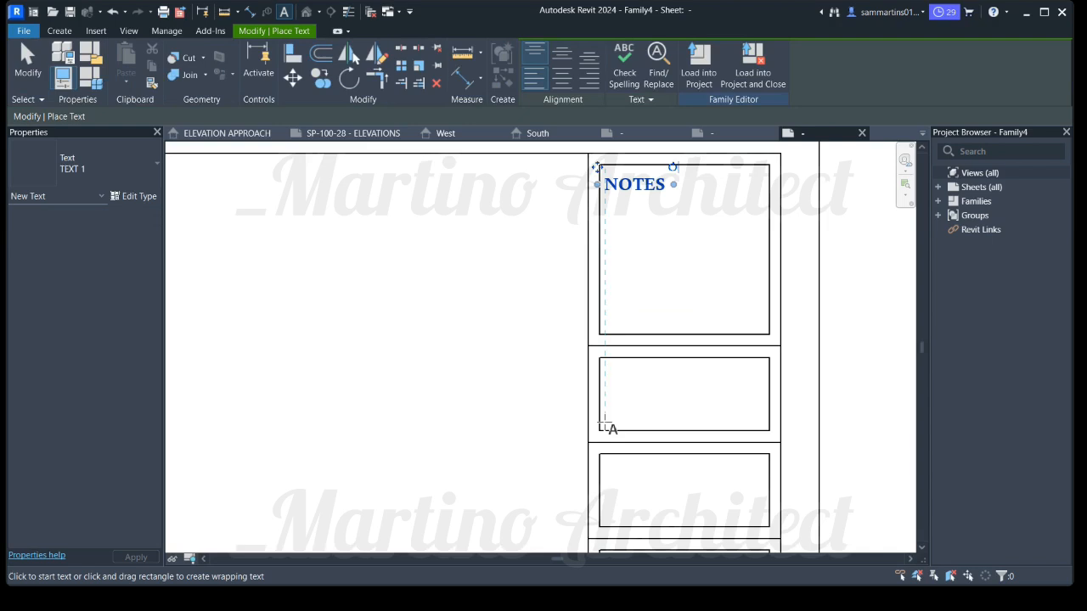
Add the text PROJECT TITLE in the cell below NOTES, aligned with the NOTES text
left_click(605, 364)
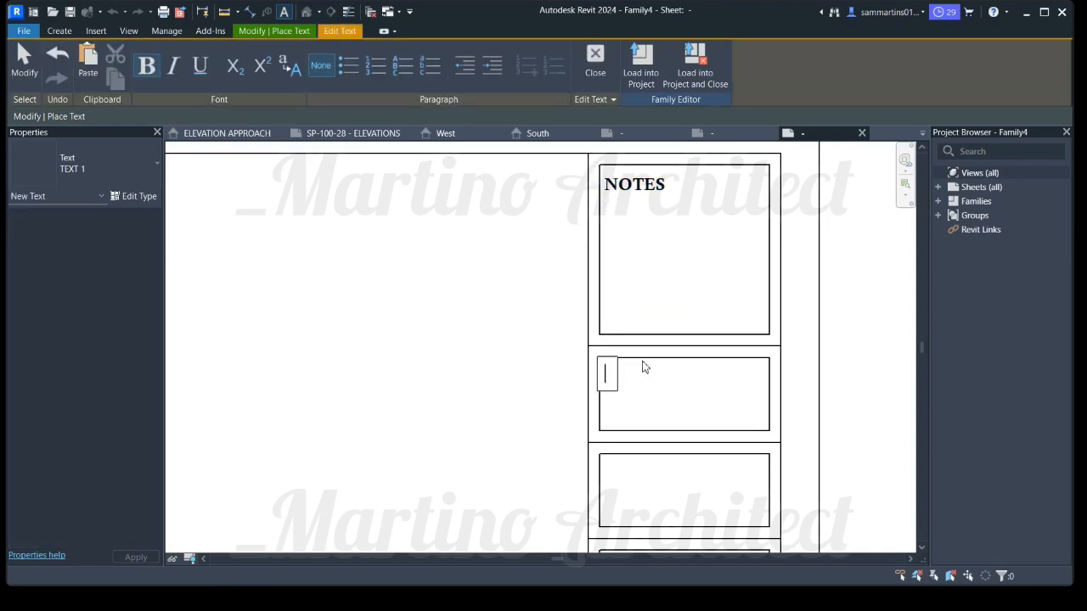
type("PROJECT TITLE")
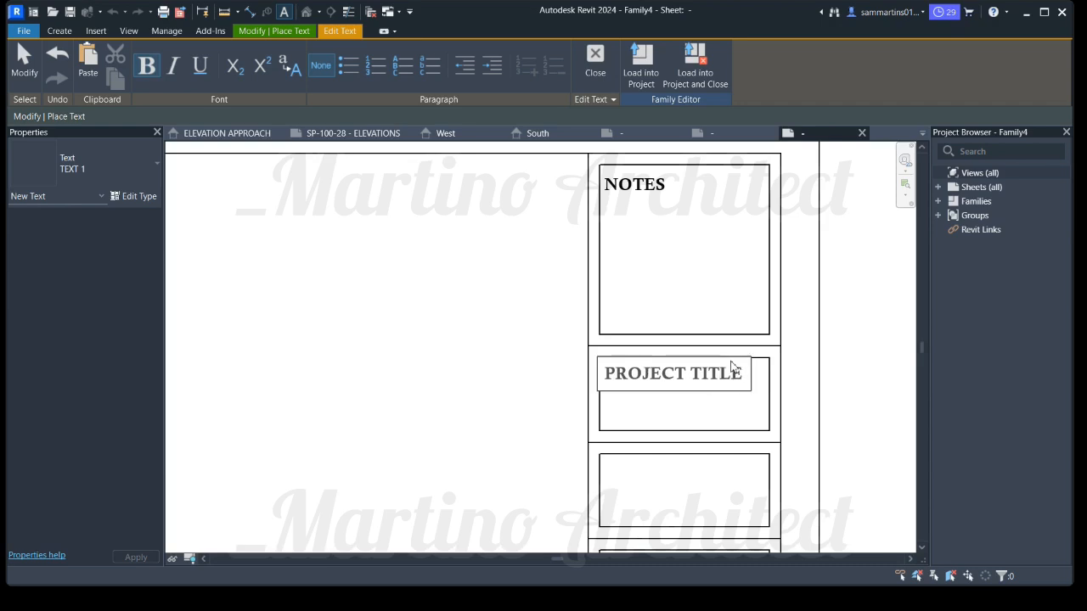
scroll(735, 367, "down", 2)
scroll(723, 413, "up", 2)
left_click(633, 350)
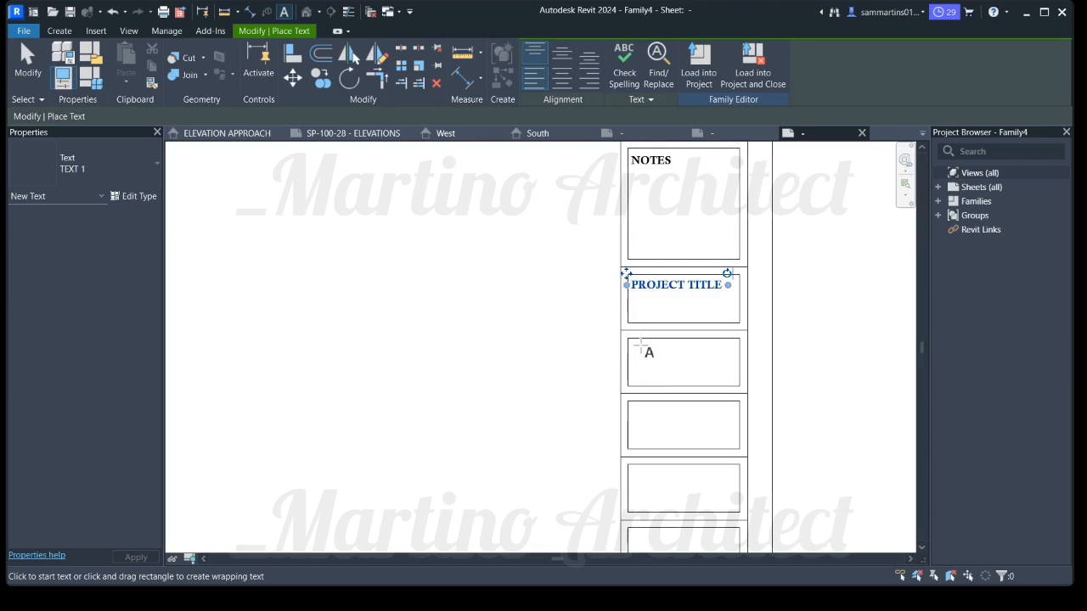
Add the text CLIENT in the cell below PROJECT TITLE, aligned with the labels above
left_click(635, 347)
left_click(642, 351)
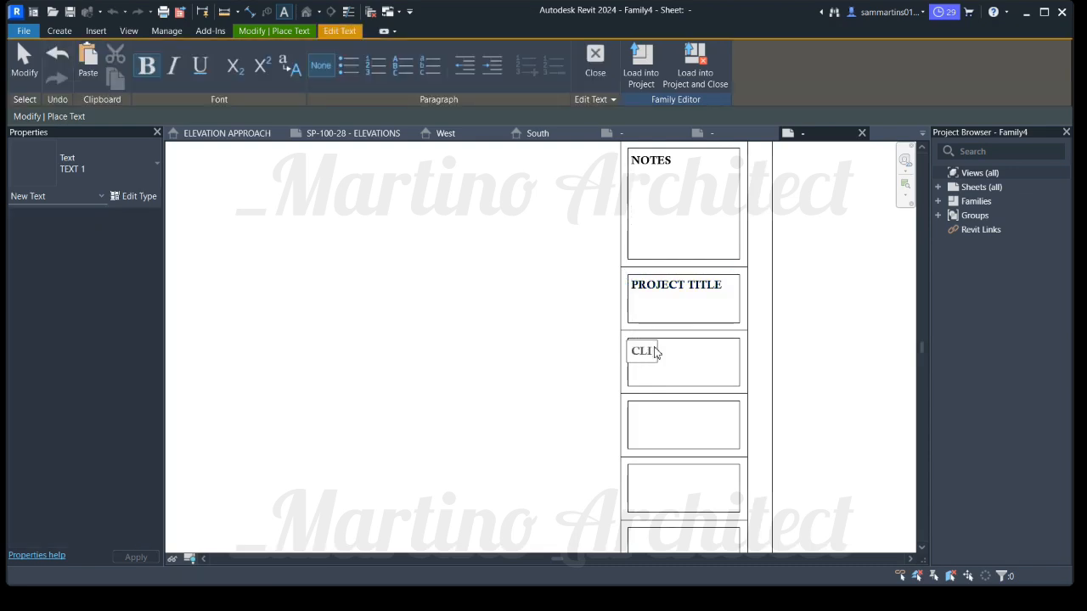
type("CLIENT")
left_click(637, 417)
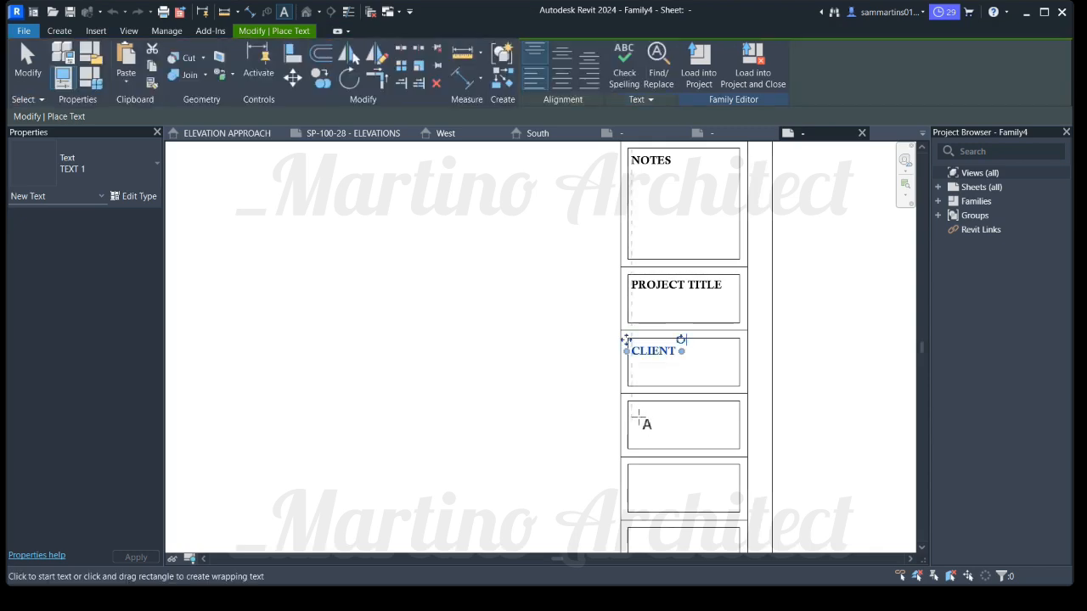
Add the text CONSULTANT in the cell below CLIENT, aligned with the labels above
scroll(641, 419, "down", 1)
scroll(636, 410, "up", 2)
left_click(634, 407)
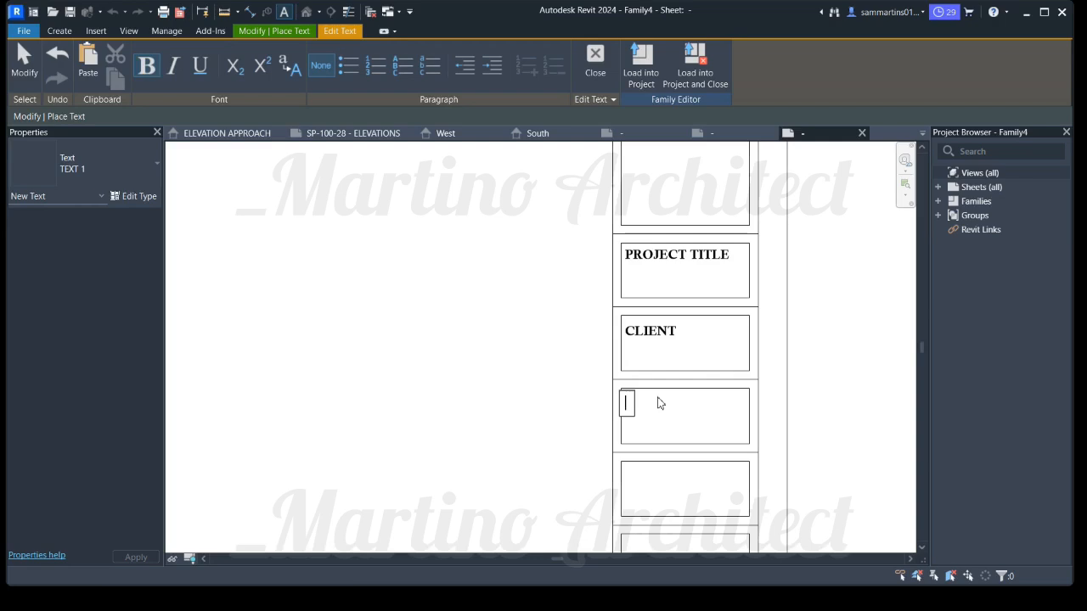
type("CONSULT")
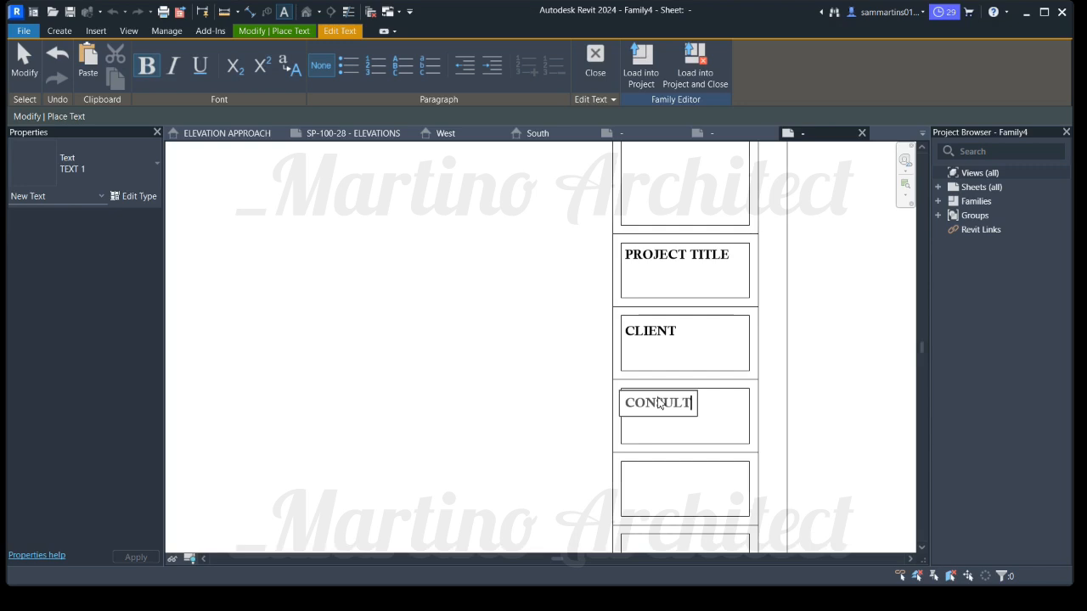
type("ANT")
scroll(769, 366, "down", 5)
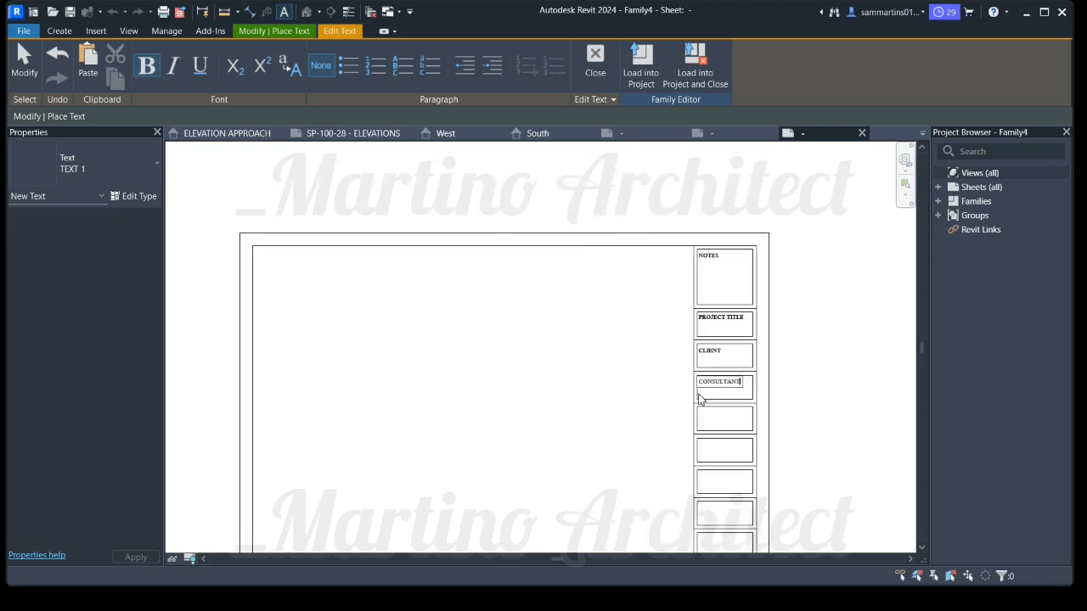
middle_click_drag(705, 424, 682, 379)
scroll(682, 380, "up", 4)
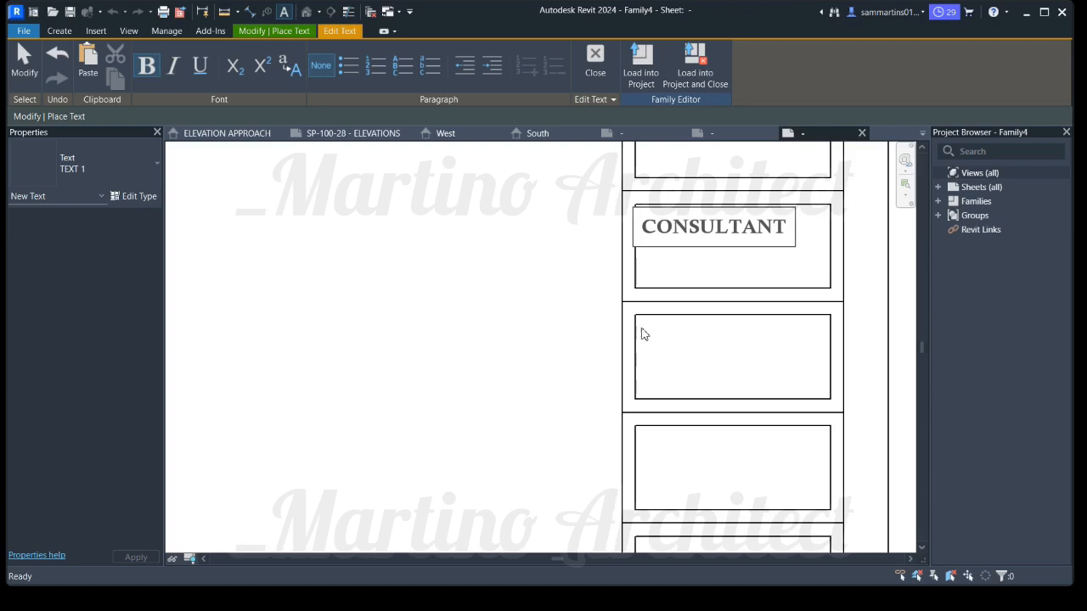
left_click(644, 330)
Add the text SHEET NAME in the cell below CONSULTANT, aligned with the labels above
left_click(643, 328)
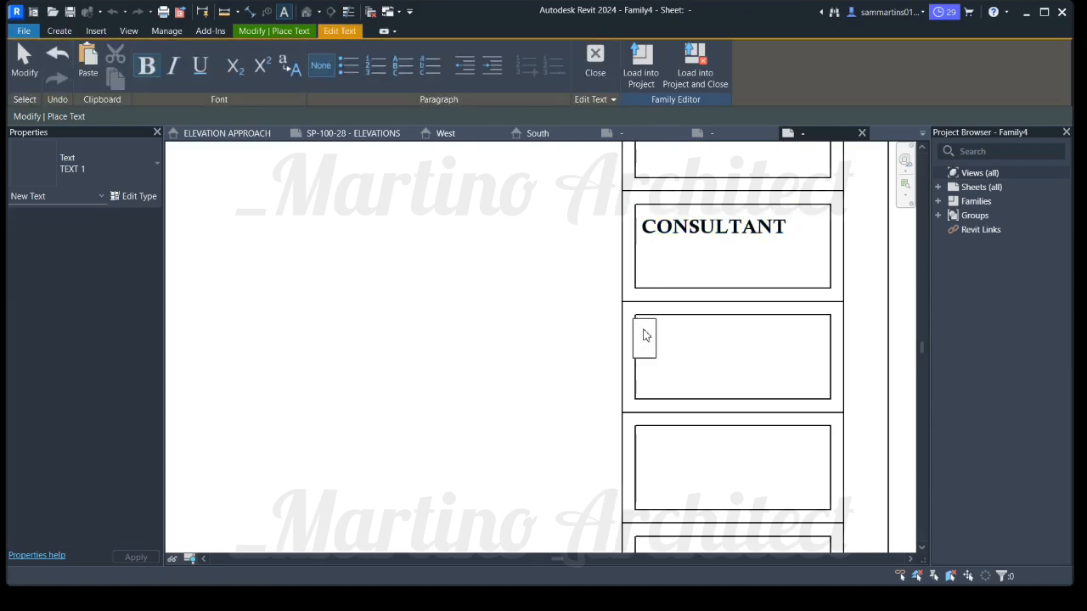
type("SHEE")
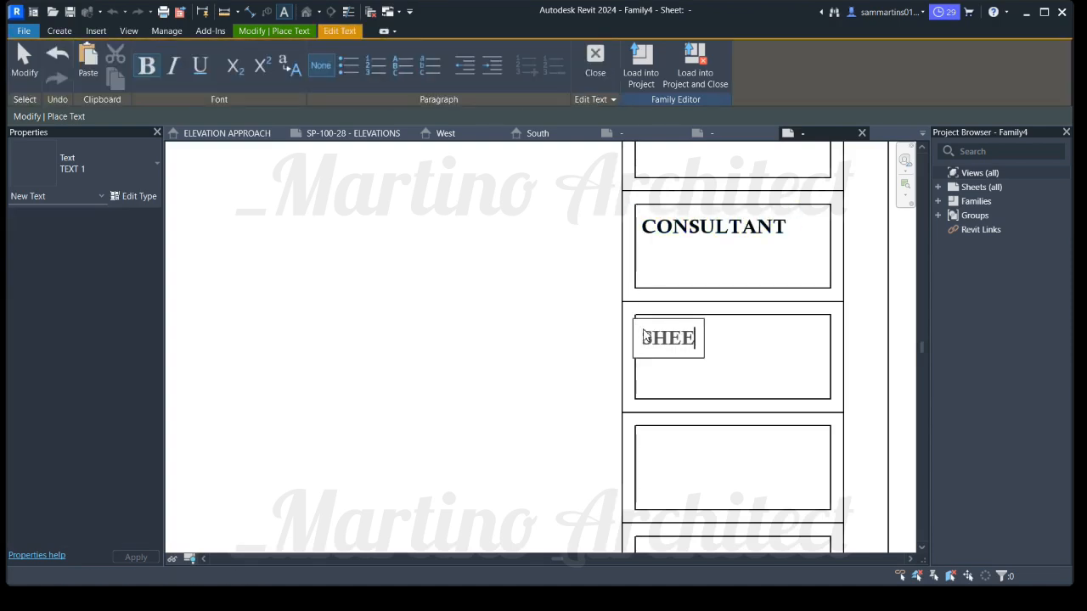
type("T NA")
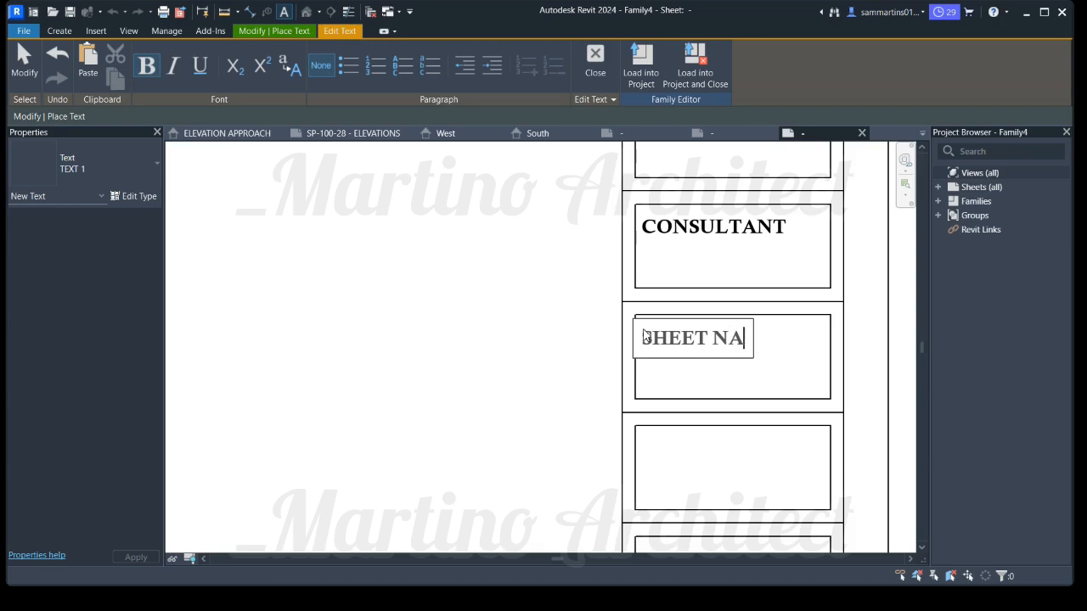
type("ME")
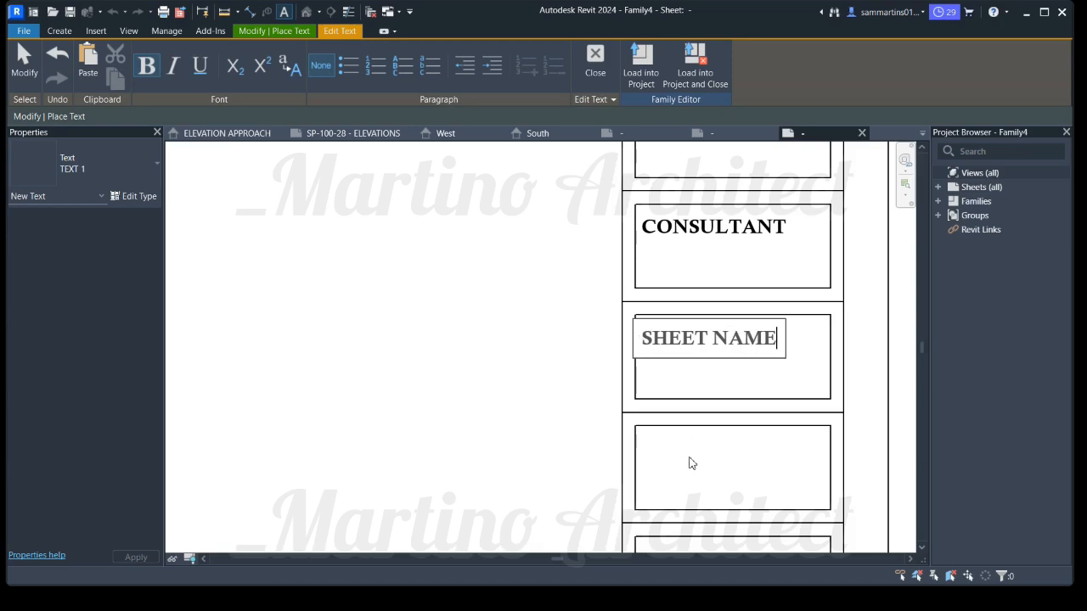
left_click(650, 443)
Add the text SHEET NUMBER in the cell below SHEET NAME, aligned with the labels above
left_click(644, 440)
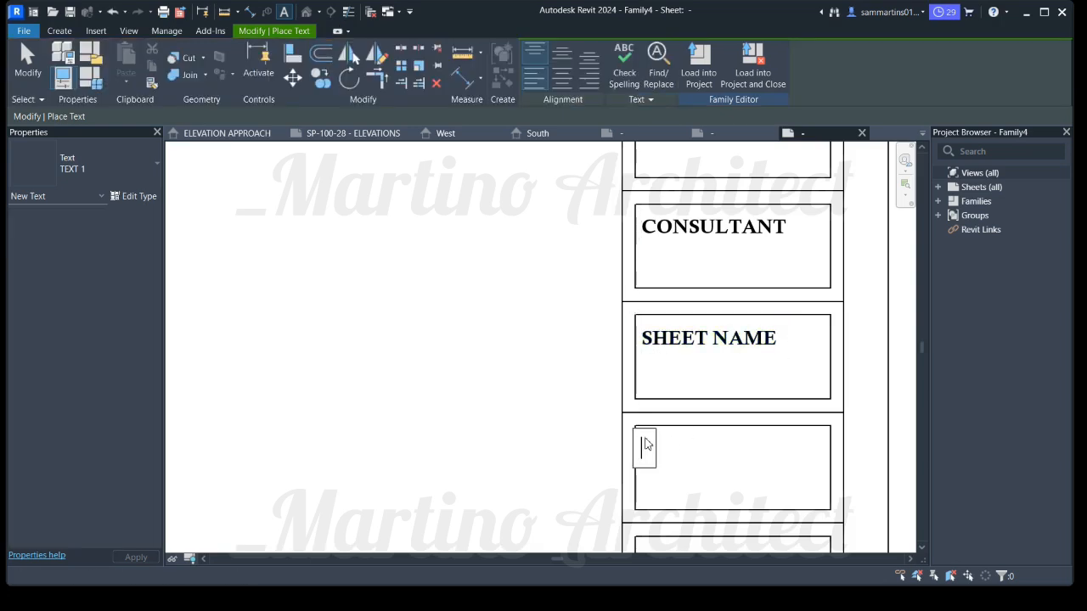
type("SJ")
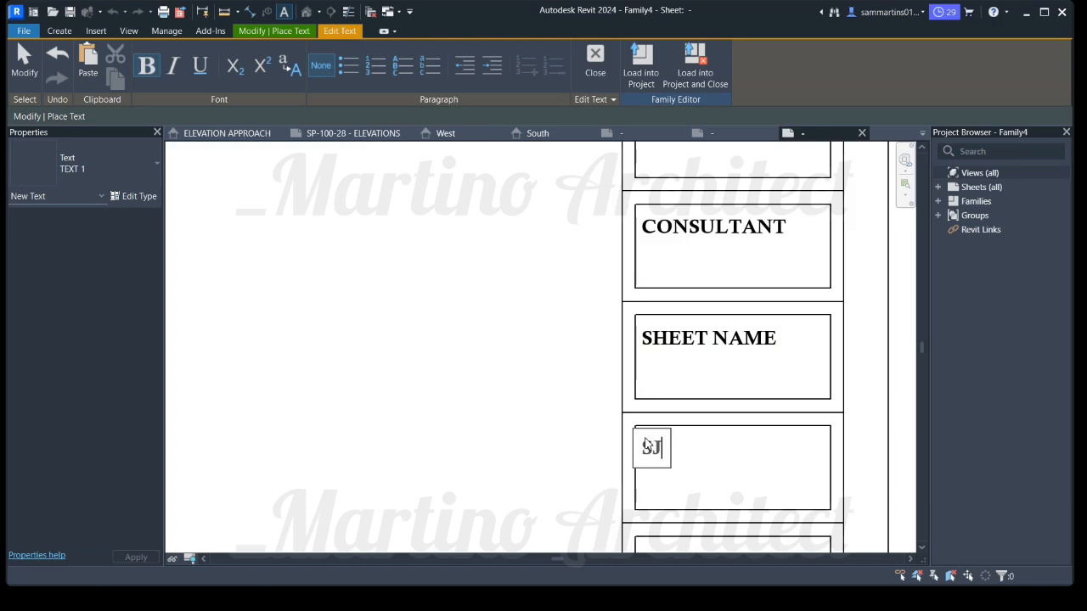
key("BackSpace")
type("HEE")
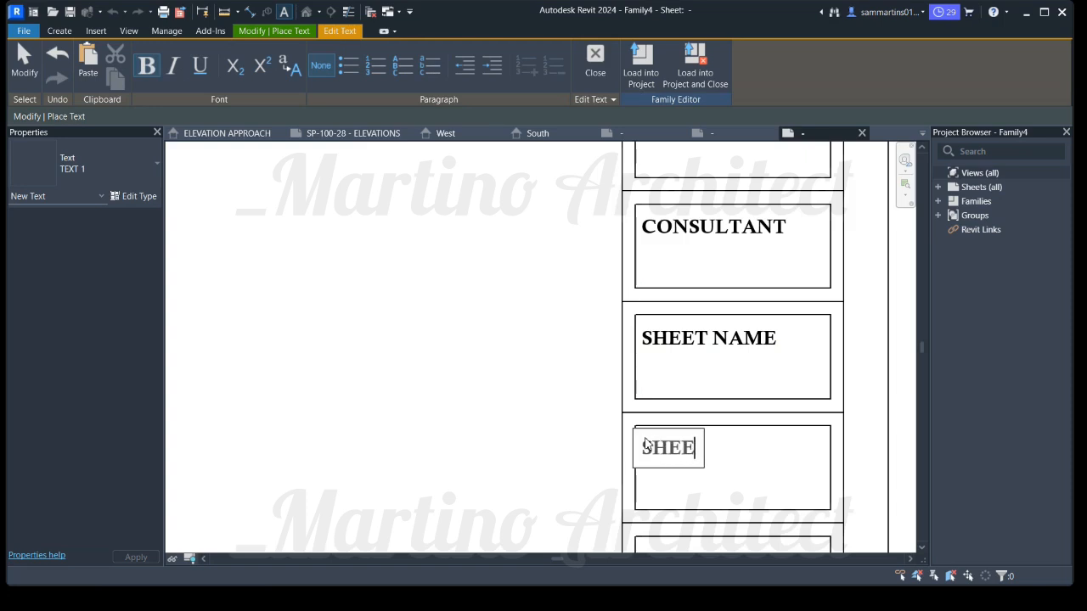
type("T NUMB")
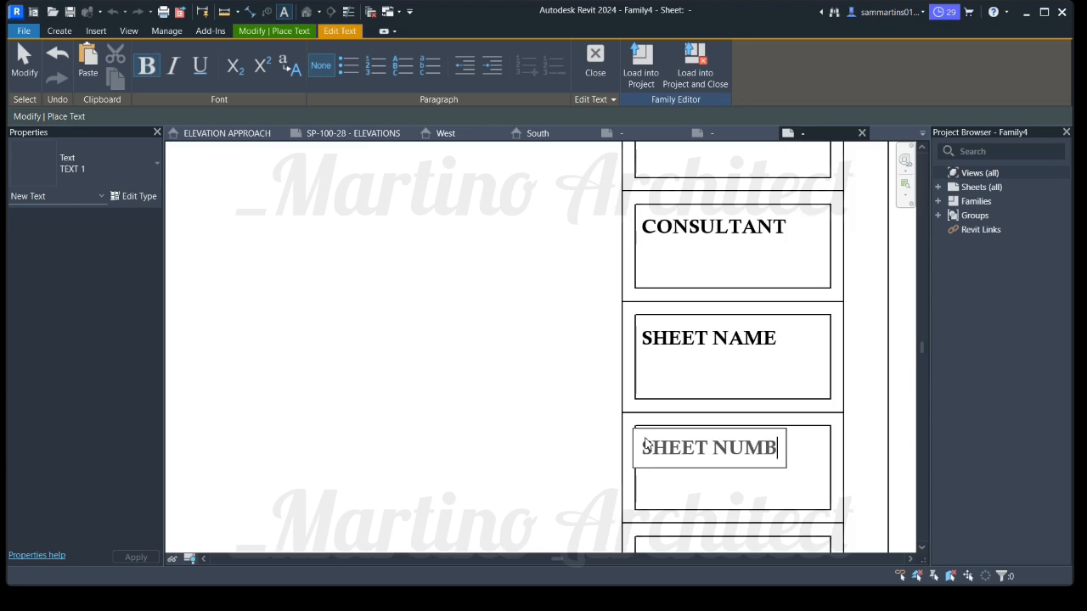
type("ER")
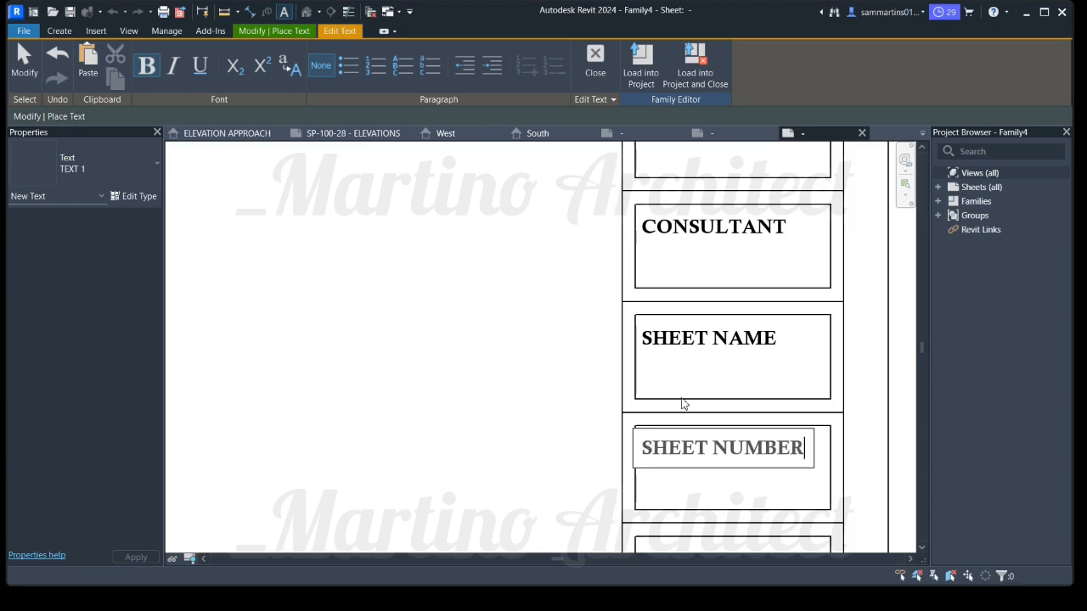
scroll(626, 468, "down", 4)
scroll(597, 451, "up", 4)
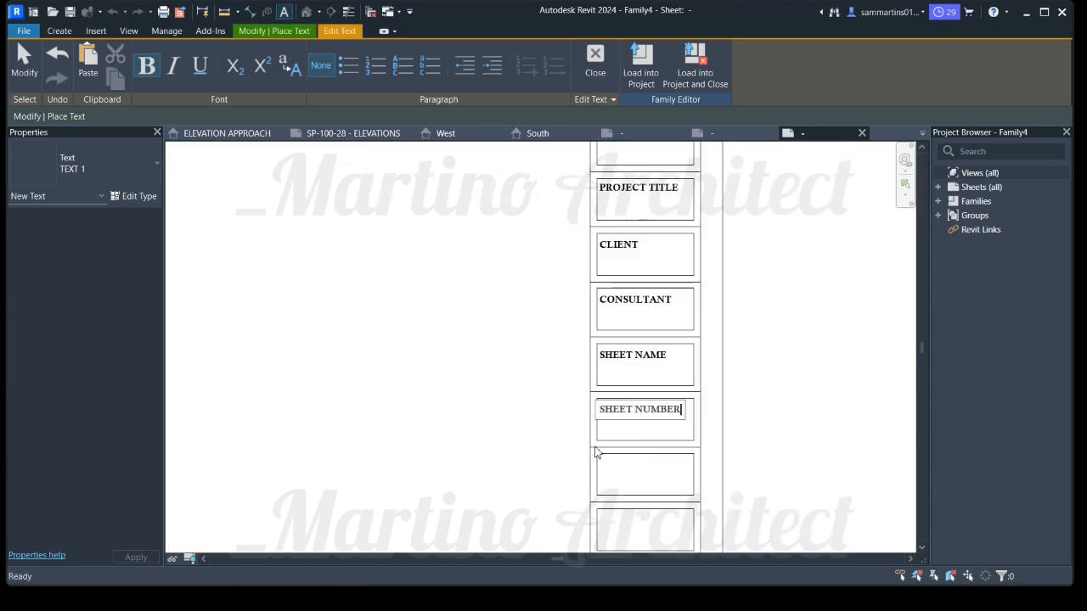
scroll(611, 450, "up", 4)
left_click(583, 427)
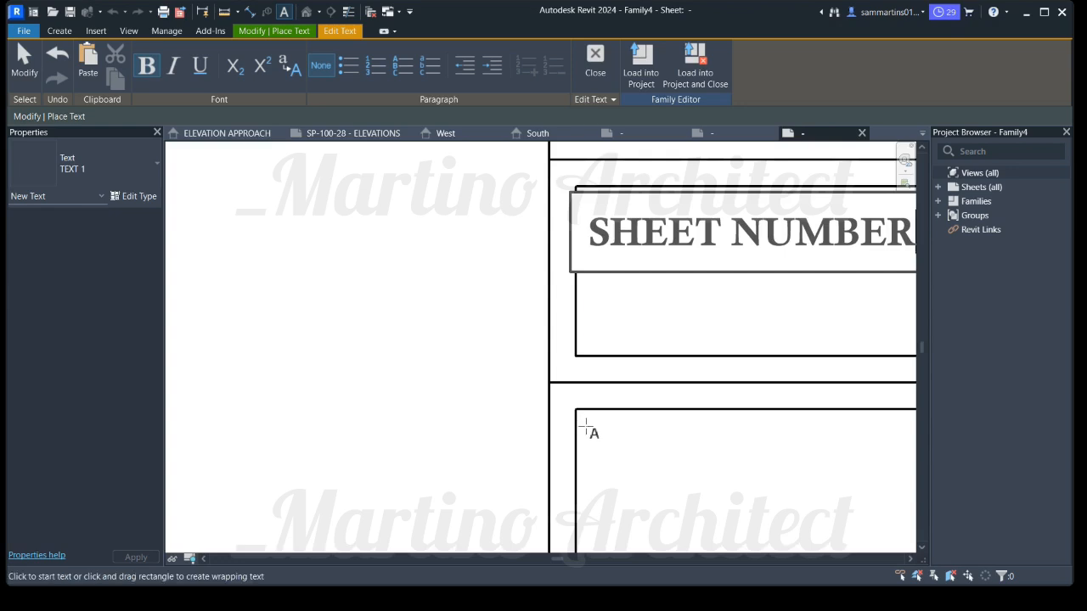
Add the text SCALE in the cell below SHEET NUMBER, aligned with the labels above
left_click(589, 432)
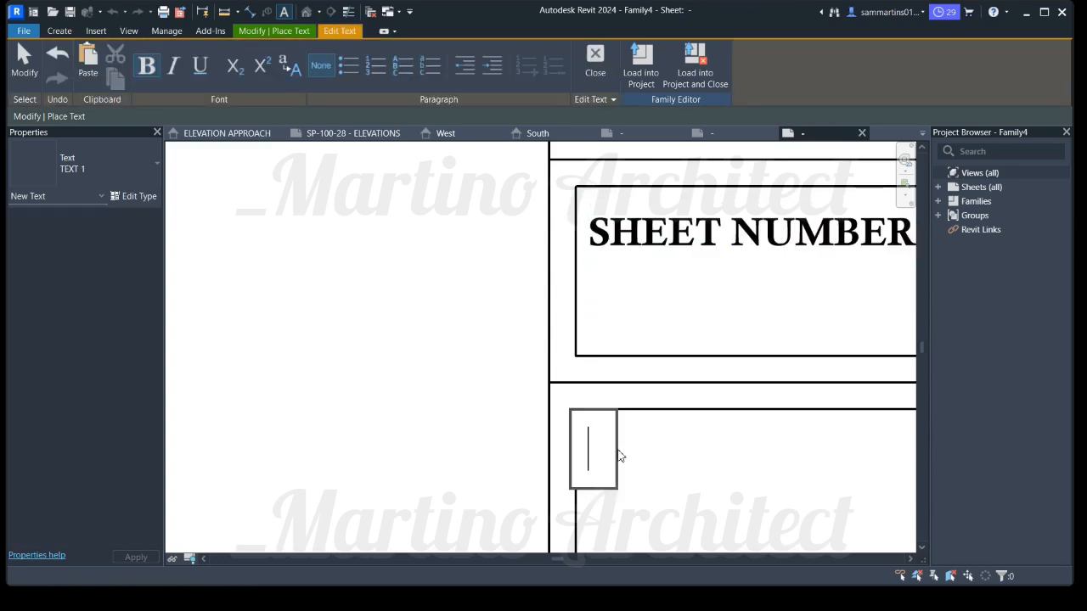
type("SCA")
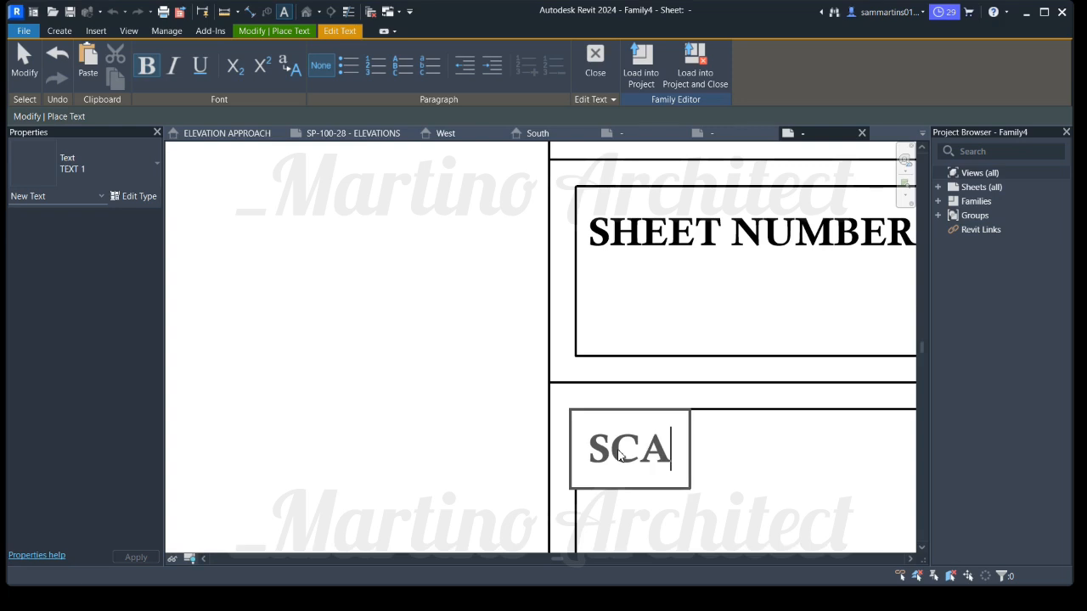
type("LE")
scroll(711, 382, "down", 5)
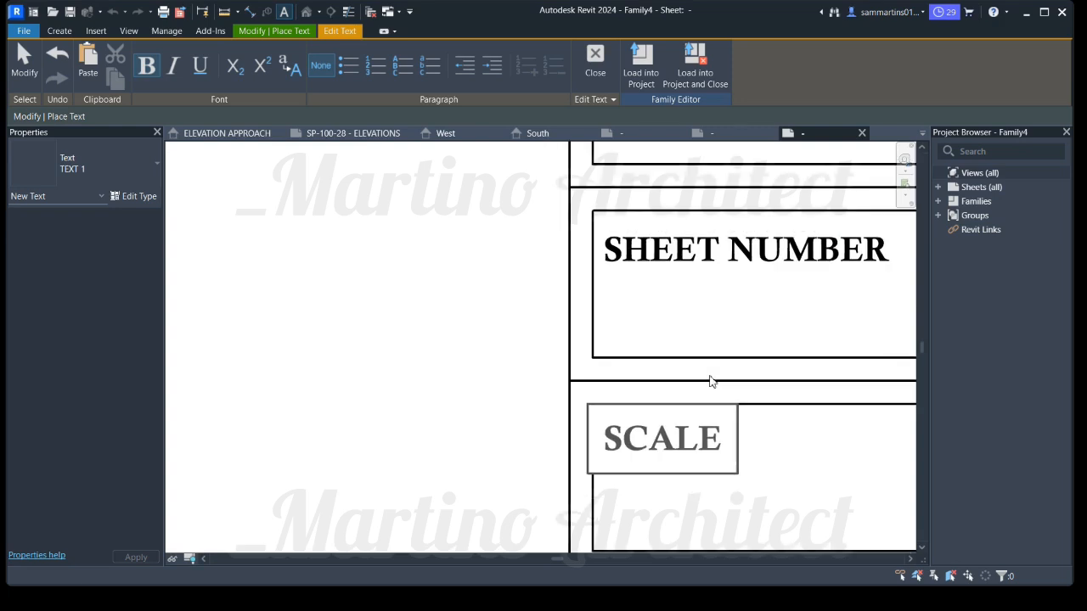
scroll(768, 443, "up", 4)
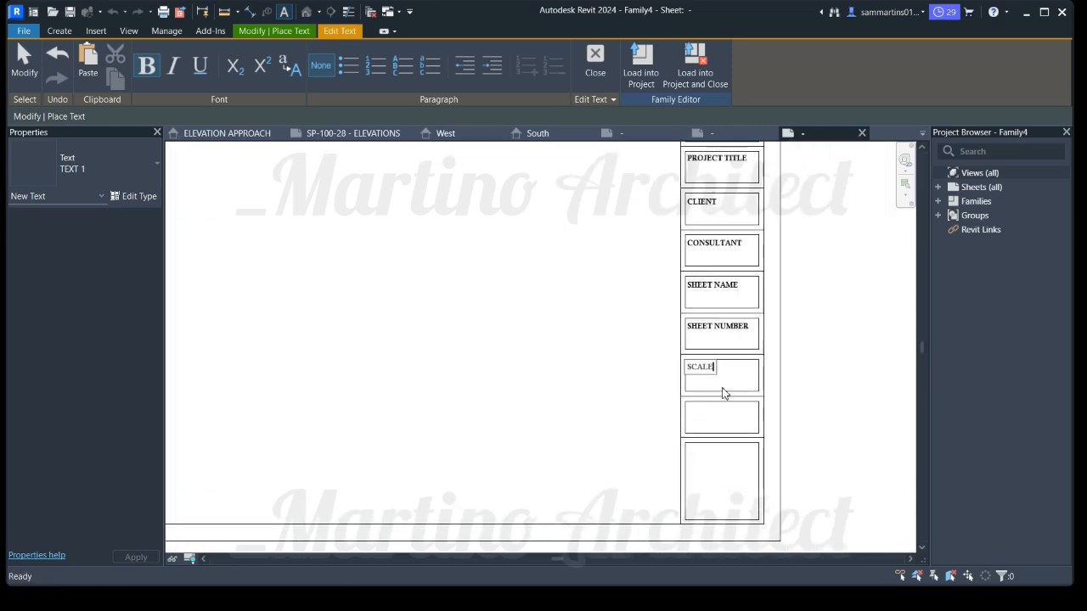
left_click(675, 421)
Add the text DATE in the last small cell of the title column, below SCALE
left_click(671, 418)
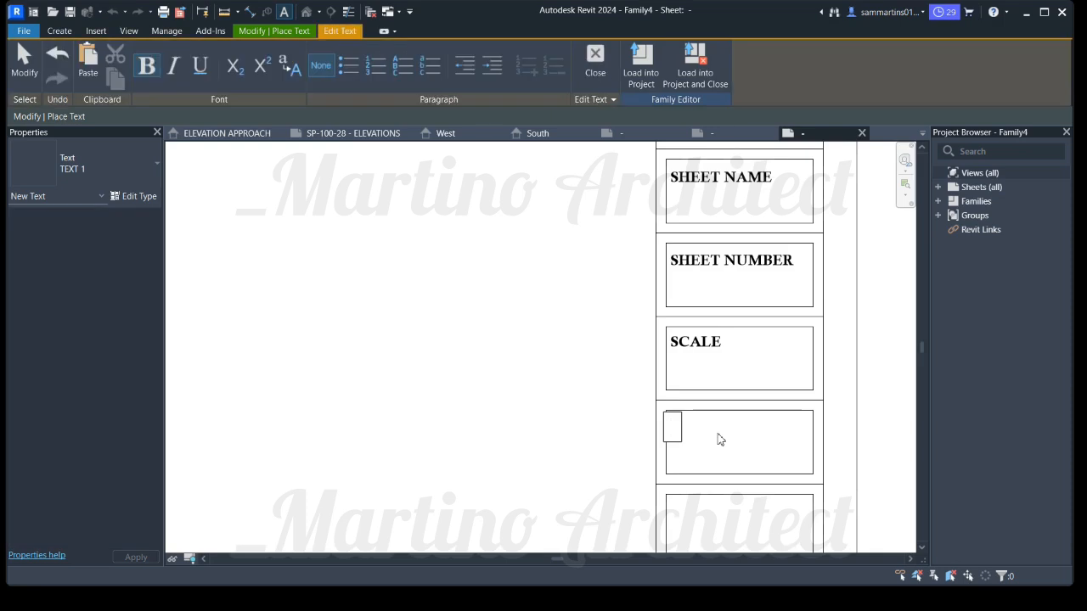
type("DATE")
scroll(712, 494, "down", 3)
scroll(704, 432, "up", 1)
left_click(637, 363)
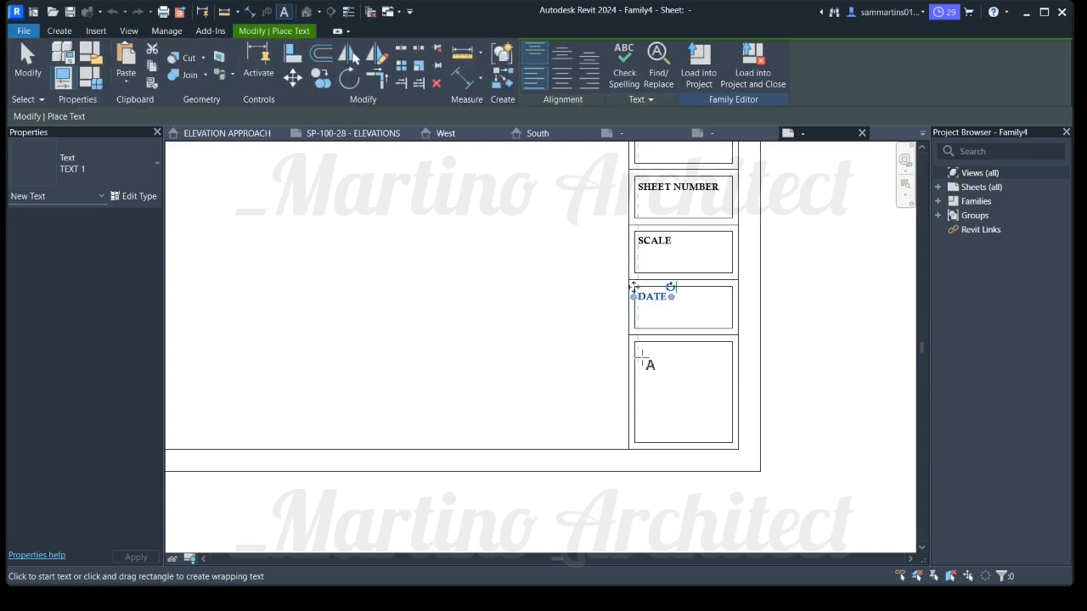
Add the text SEAL in the large cell below DATE, aligned with the labels above, and finish placing text
left_click(640, 361)
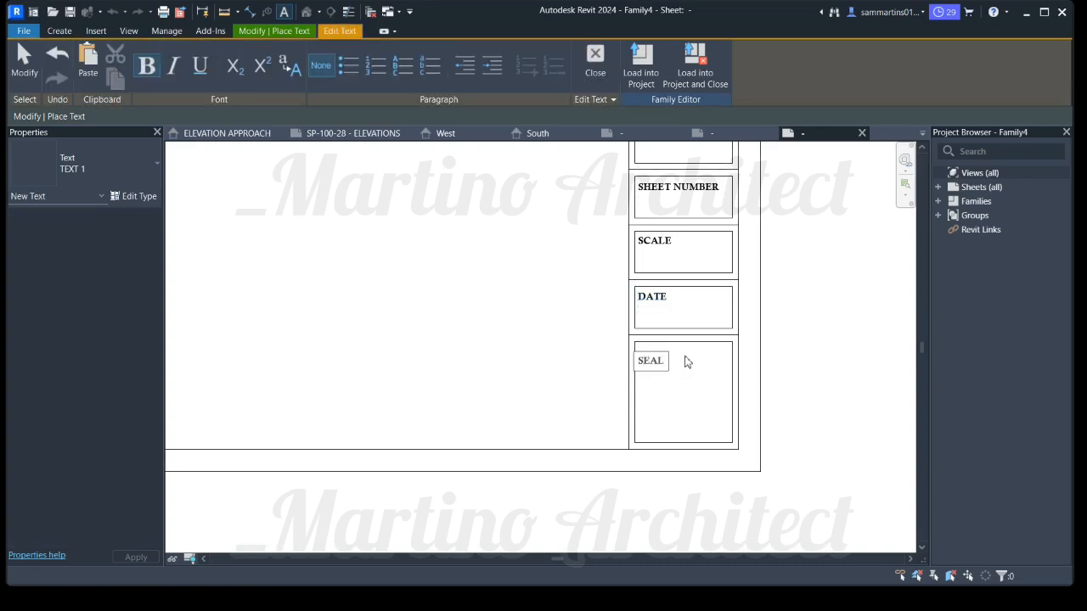
left_click(575, 300)
scroll(728, 332, "down", 3)
scroll(790, 244, "up", 1)
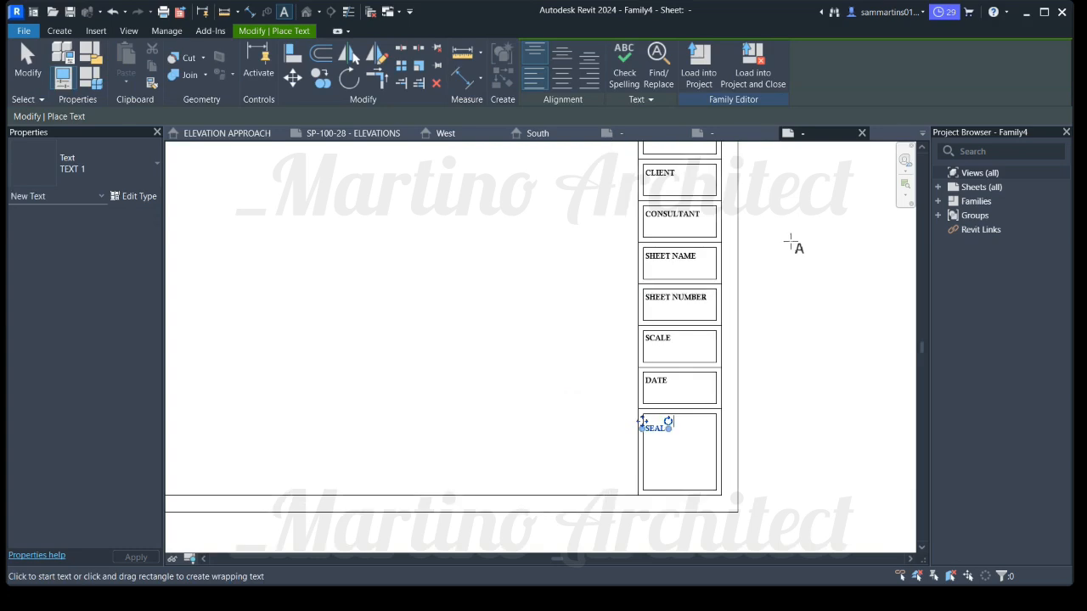
scroll(790, 244, "up", 1)
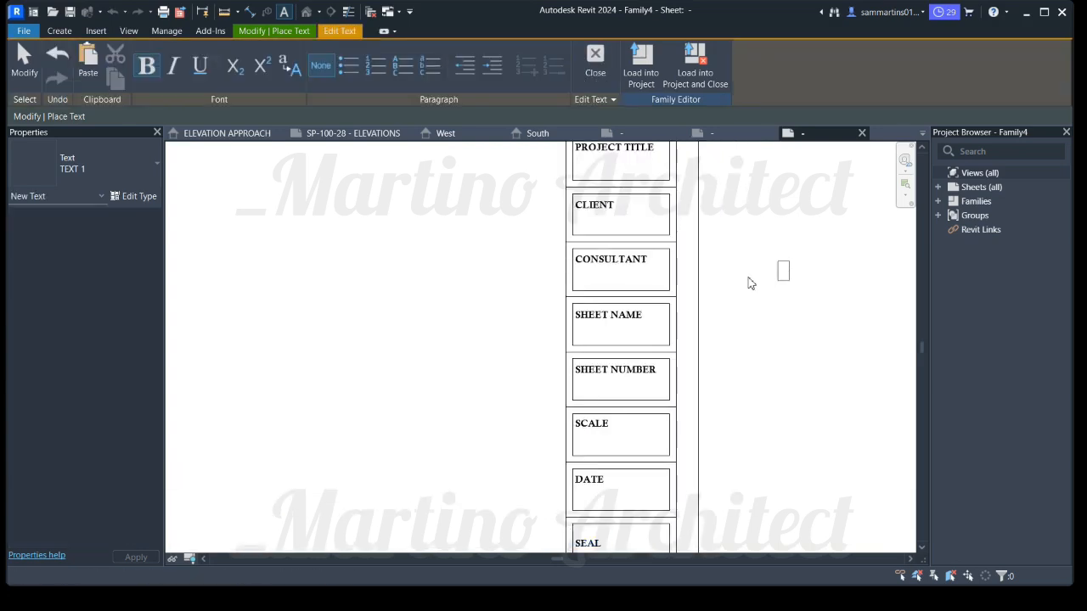
left_click(749, 280)
key("Escape")
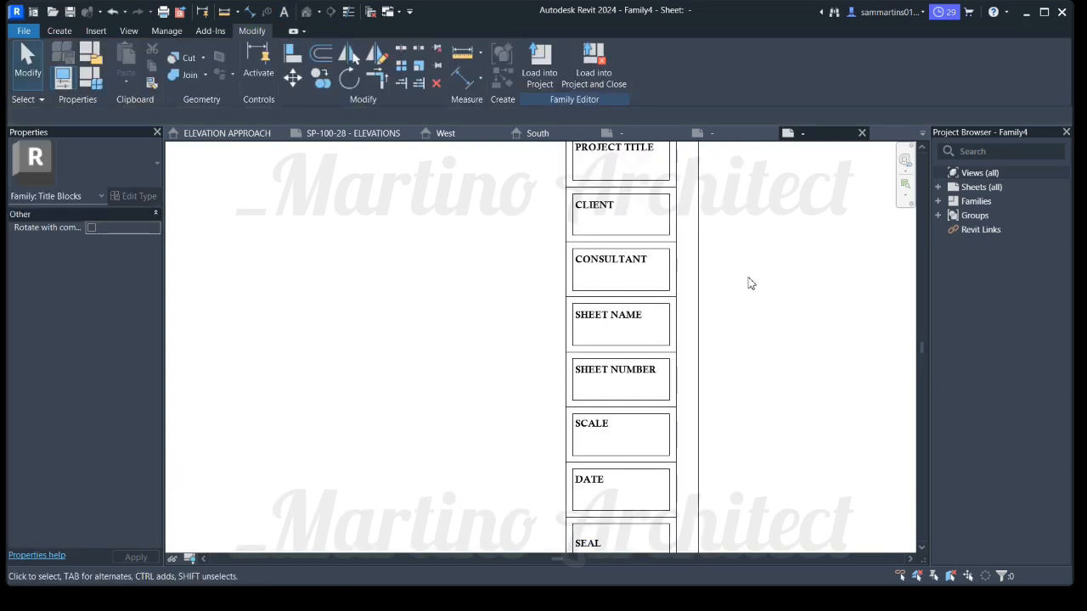
Adjust the position of the CLIENT text within its cell, keeping it aligned with the other labels
scroll(626, 242, "down", 4)
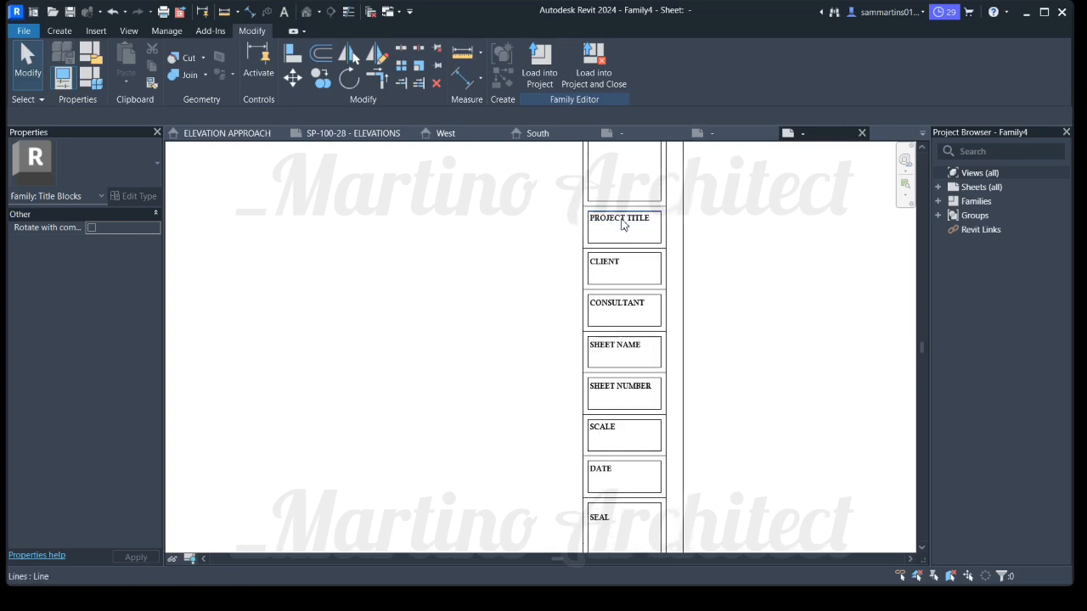
scroll(616, 266, "up", 3)
left_click(633, 282)
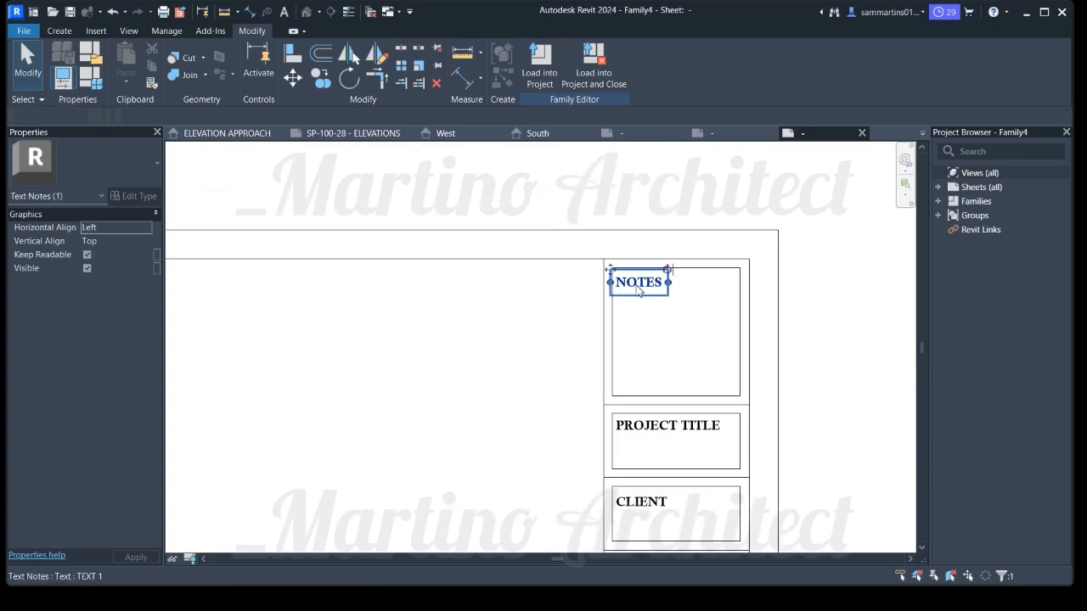
scroll(744, 324, "down", 4)
scroll(655, 282, "up", 4)
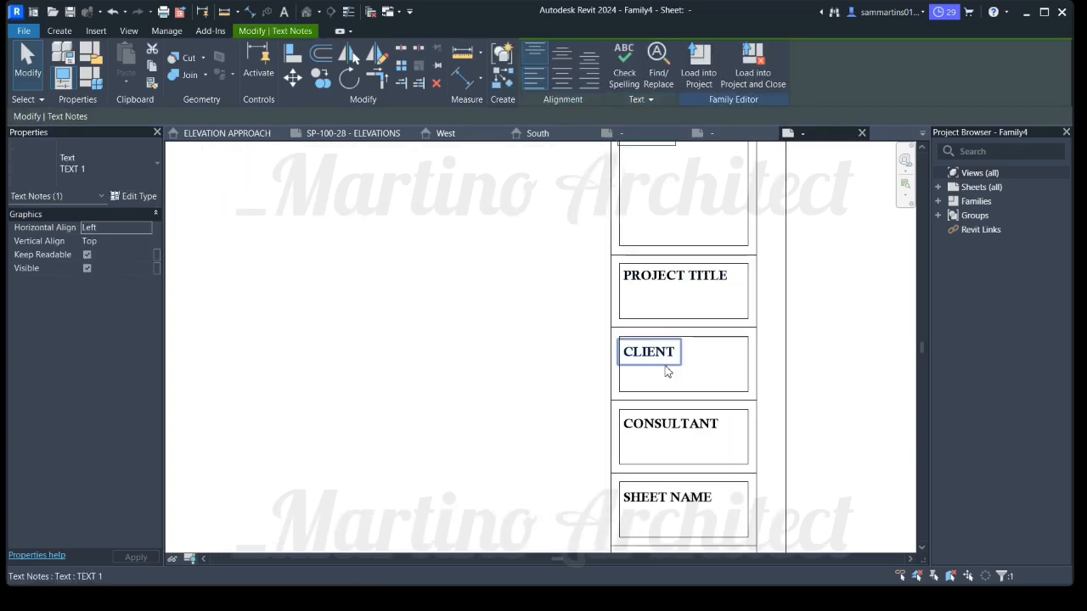
left_click(655, 282)
scroll(713, 371, "down", 3)
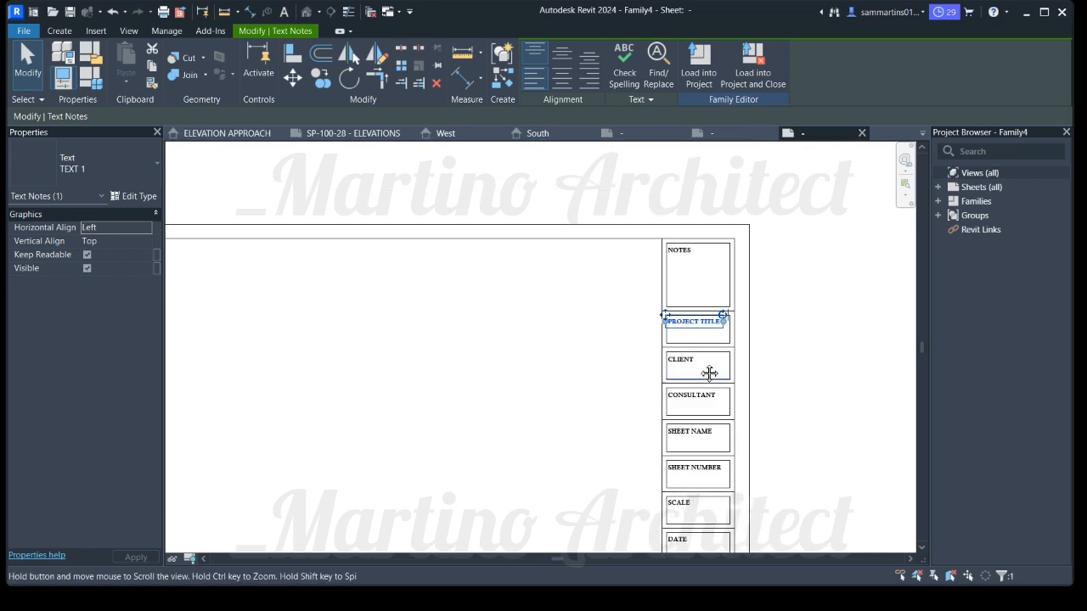
scroll(646, 340, "up", 2)
left_click(646, 340)
left_click_drag(625, 321, 665, 331)
left_click(858, 360)
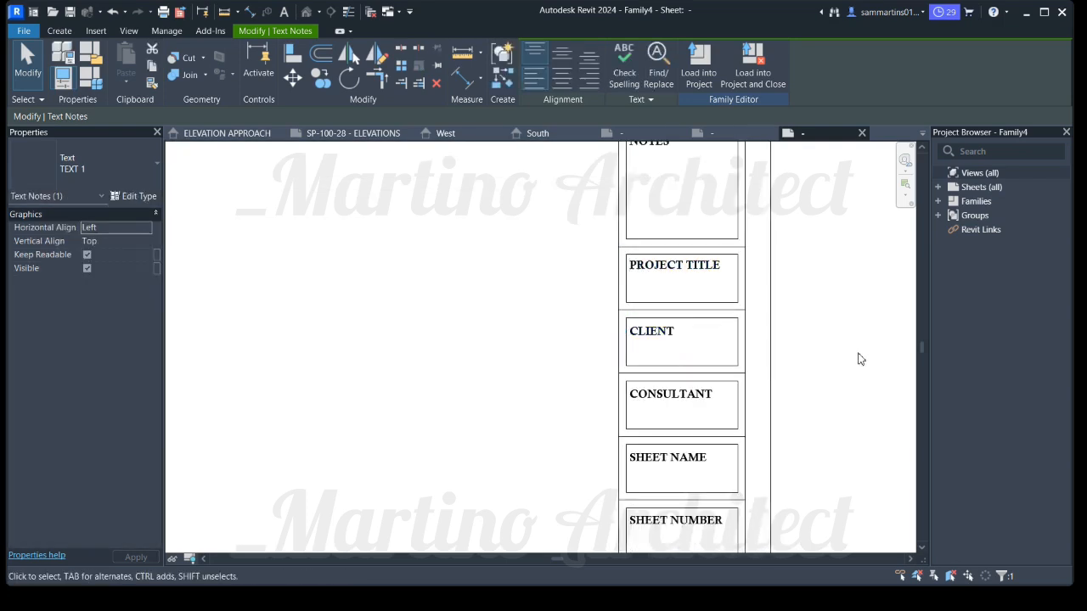
Move the SEAL text up and slightly inward, close to the upper edge of its cell
scroll(714, 406, "down", 2)
scroll(715, 412, "up", 2)
middle_click_drag(716, 425, 672, 341)
scroll(633, 367, "down", 3)
scroll(650, 387, "up", 4)
left_click(614, 410)
left_click_drag(595, 392, 618, 384)
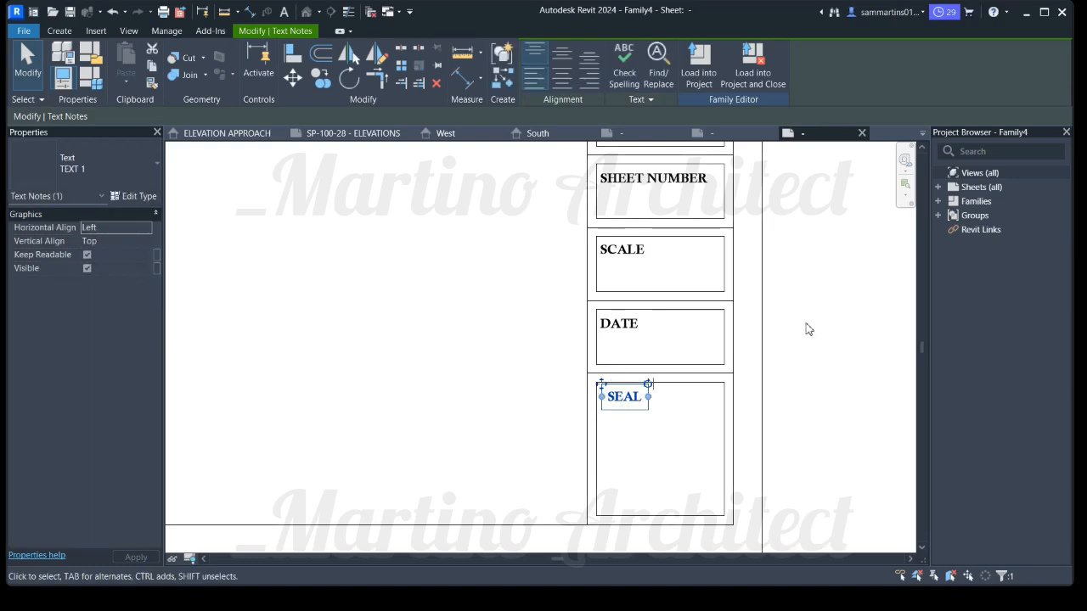
left_click(807, 328)
left_click(636, 324)
left_click(861, 339)
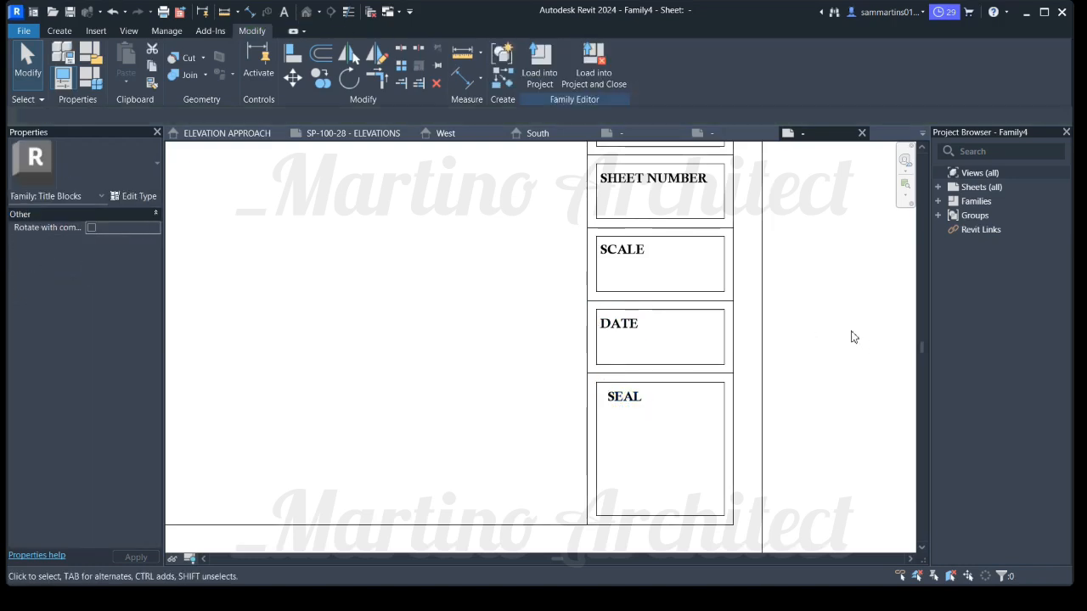
Start the Label tool and duplicate the 8mm tag label type as TEXT2
scroll(662, 356, "down", 6)
middle_click_drag(664, 349, 629, 388)
scroll(629, 384, "up", 3)
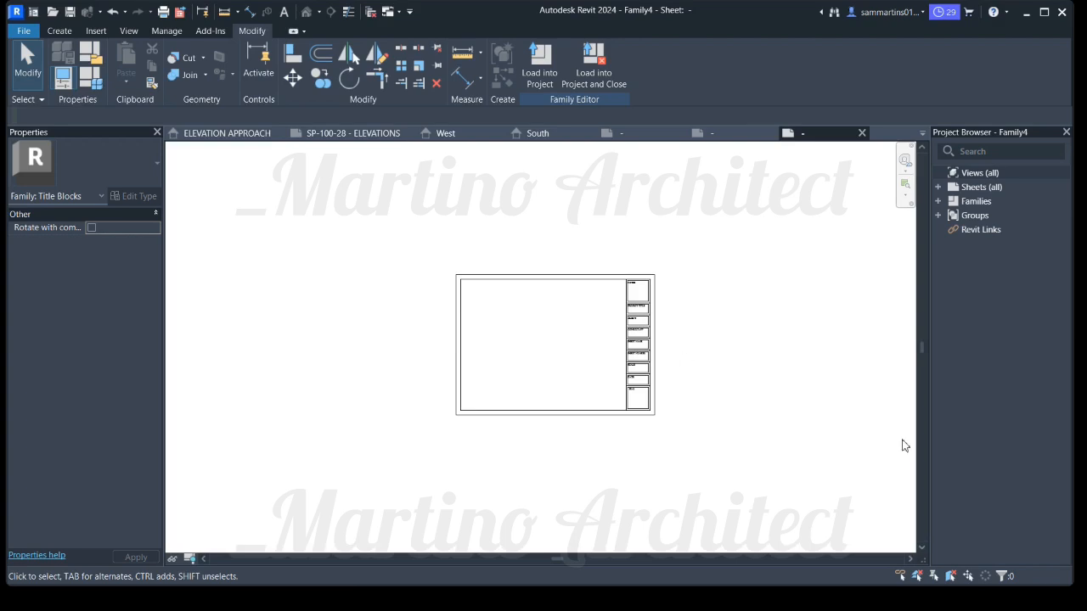
left_click(59, 31)
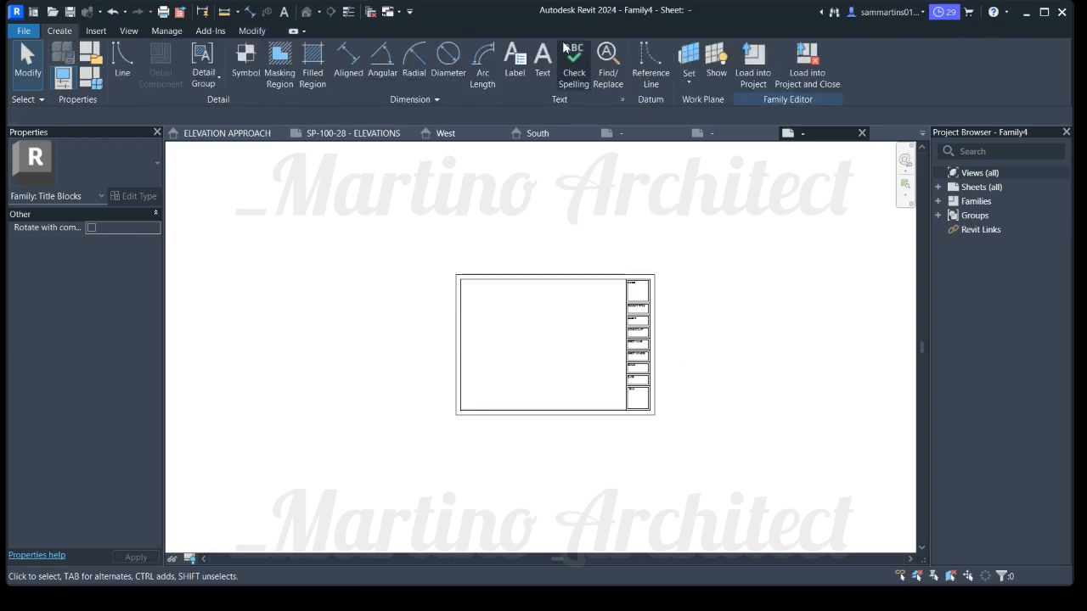
left_click(516, 59)
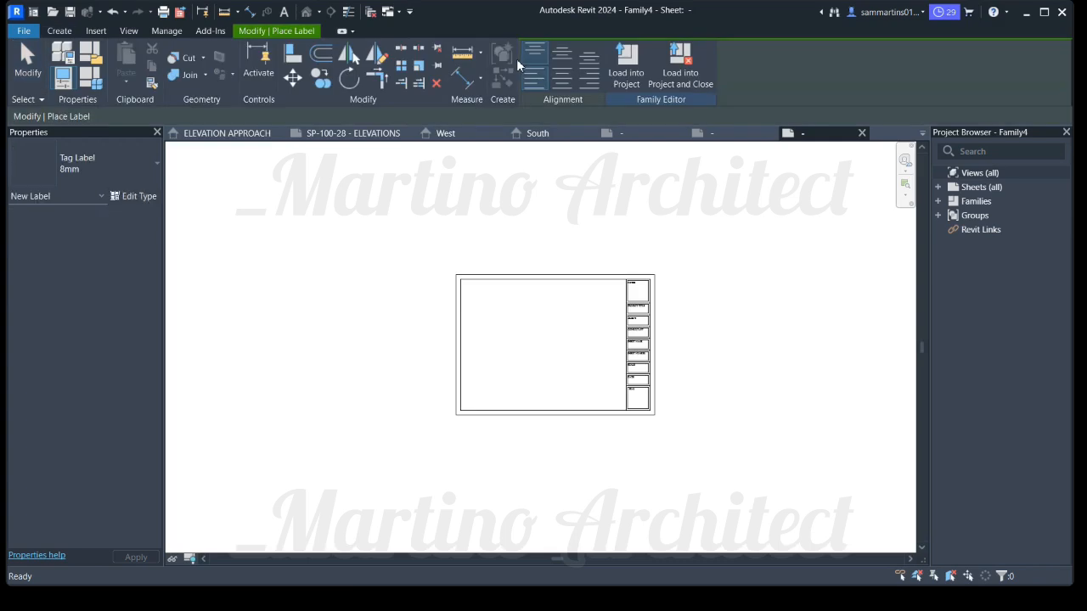
left_click(129, 197)
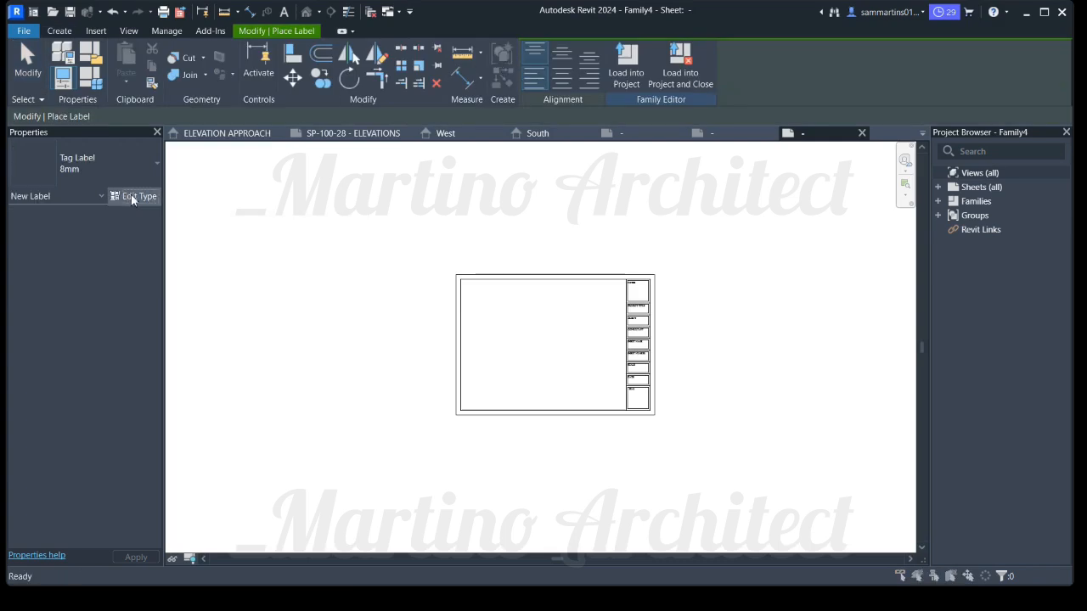
left_click(272, 113)
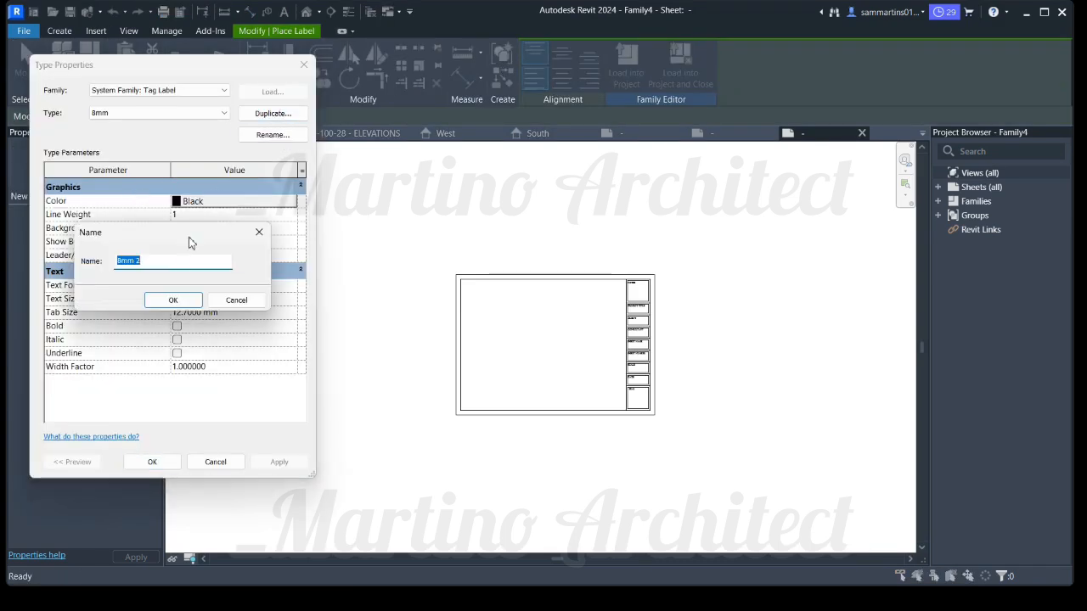
type("TEXT2")
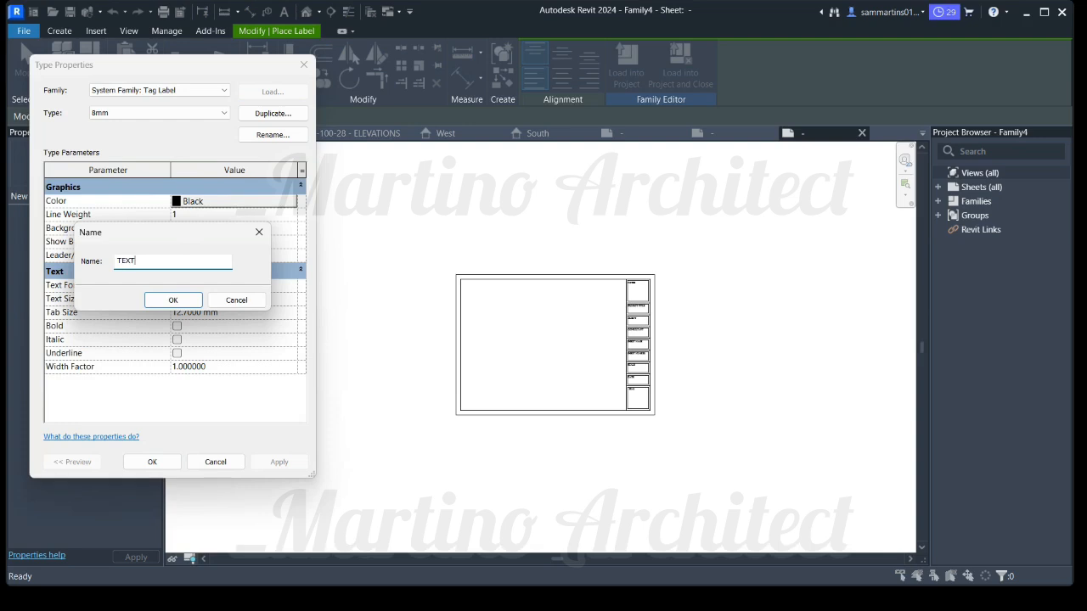
left_click(173, 300)
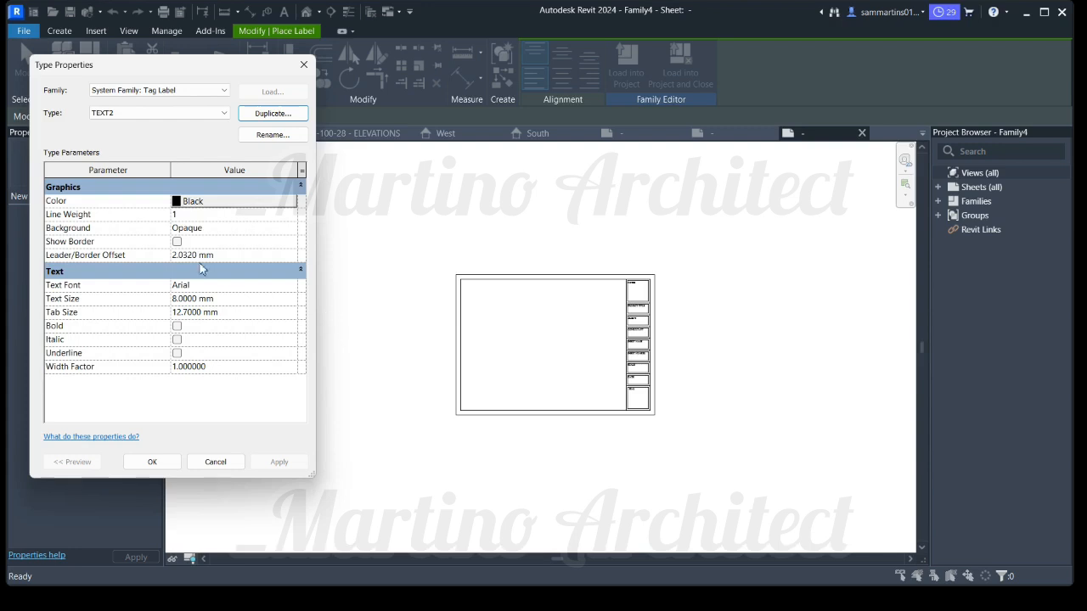
Set the TEXT2 label type's text size to 2 mm, make it bold and apply the type changes
left_click(178, 301)
type("2")
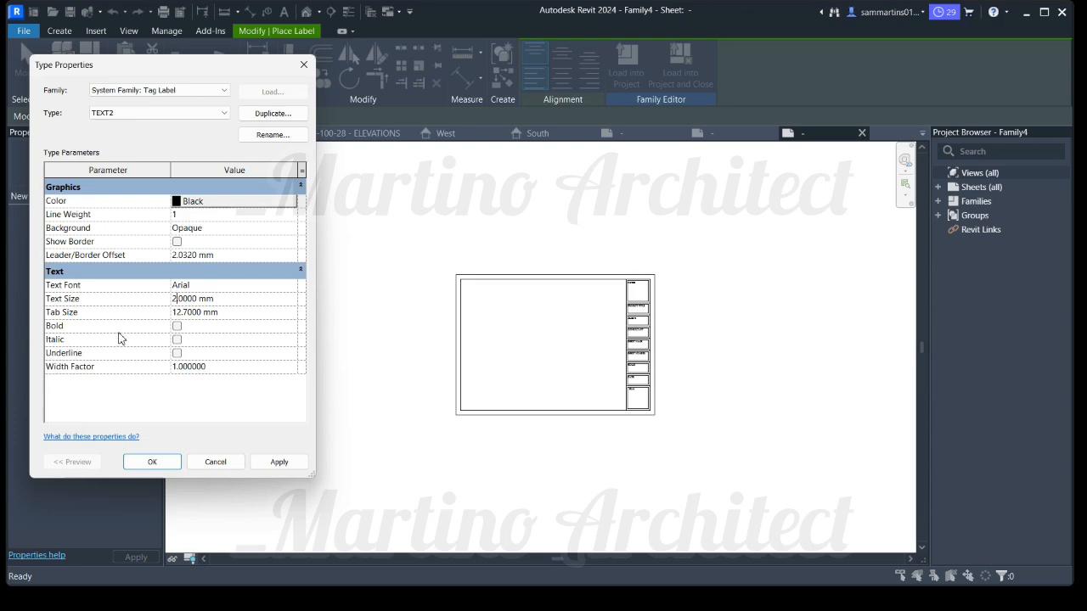
left_click(176, 326)
left_click(280, 461)
left_click(169, 463)
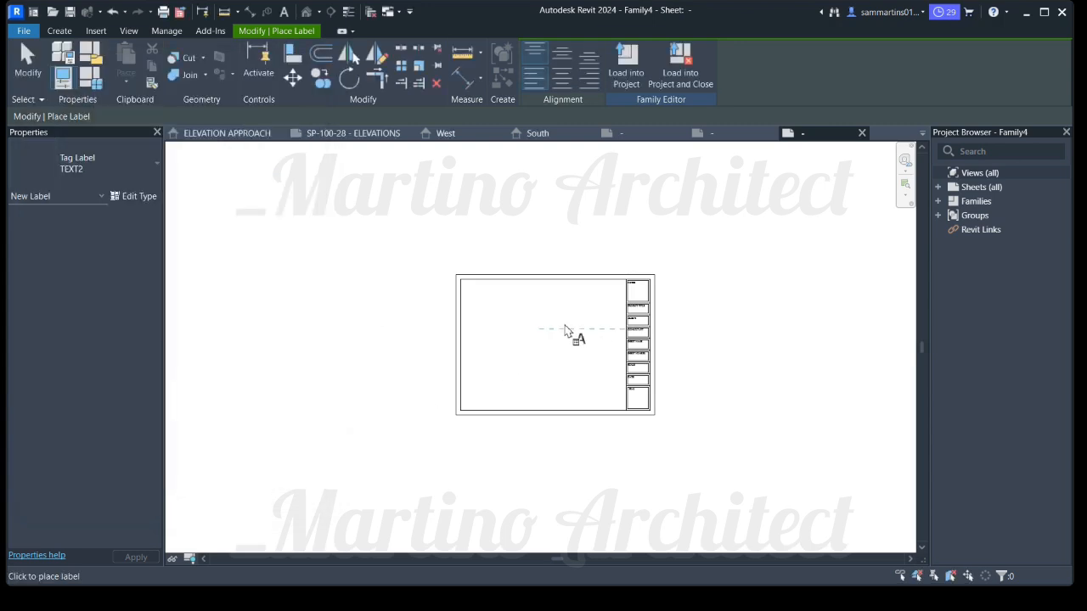
Examine the title column's cells from NOTES down to SHEET NAME for the space available for parameter labels
scroll(587, 329, "down", 1)
middle_click_drag(587, 329, 481, 332)
scroll(553, 323, "up", 4)
scroll(413, 262, "up", 3)
scroll(471, 262, "up", 1)
scroll(463, 270, "up", 3)
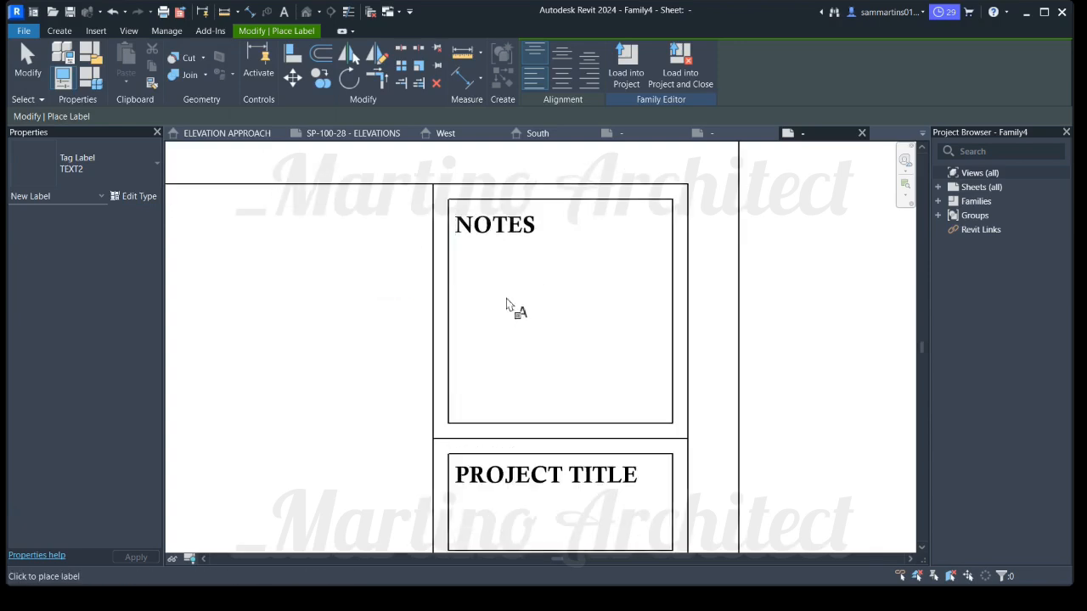
scroll(505, 323, "down", 5)
scroll(502, 340, "up", 2)
scroll(480, 367, "up", 3)
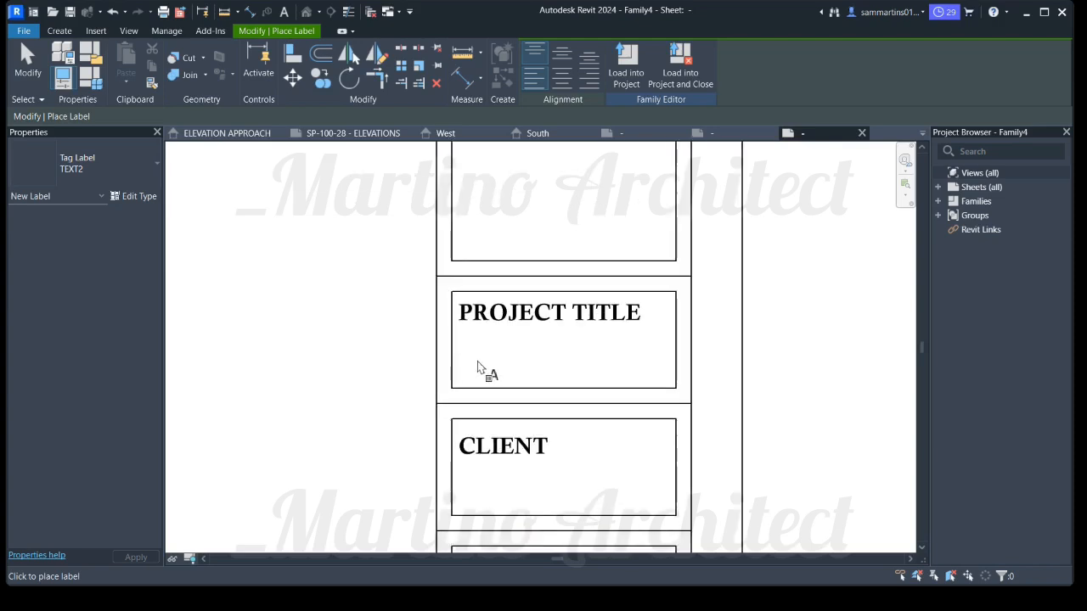
scroll(476, 342, "up", 2)
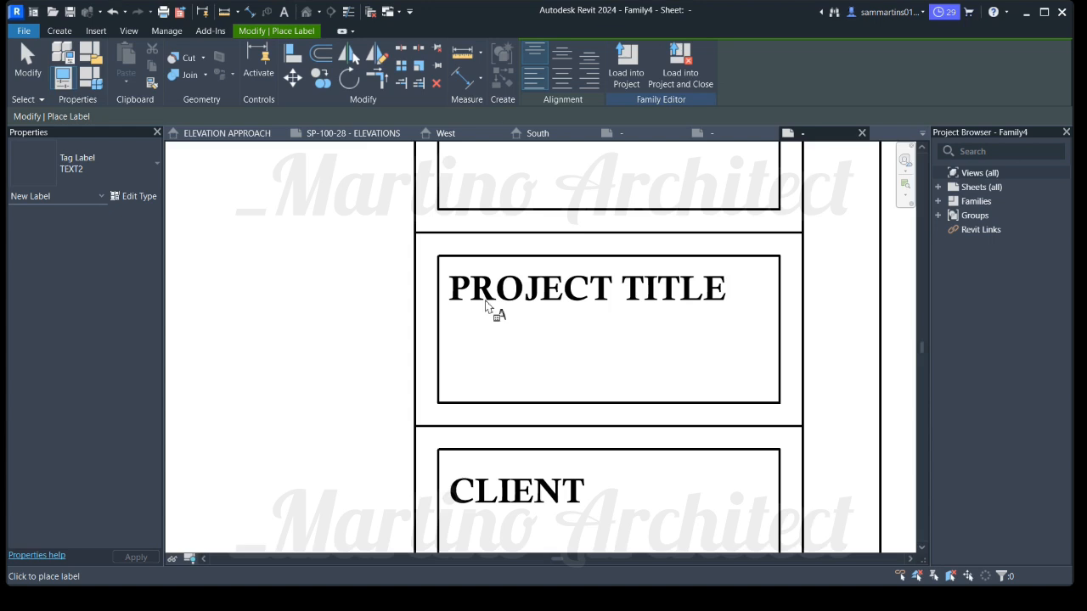
scroll(487, 307, "down", 2)
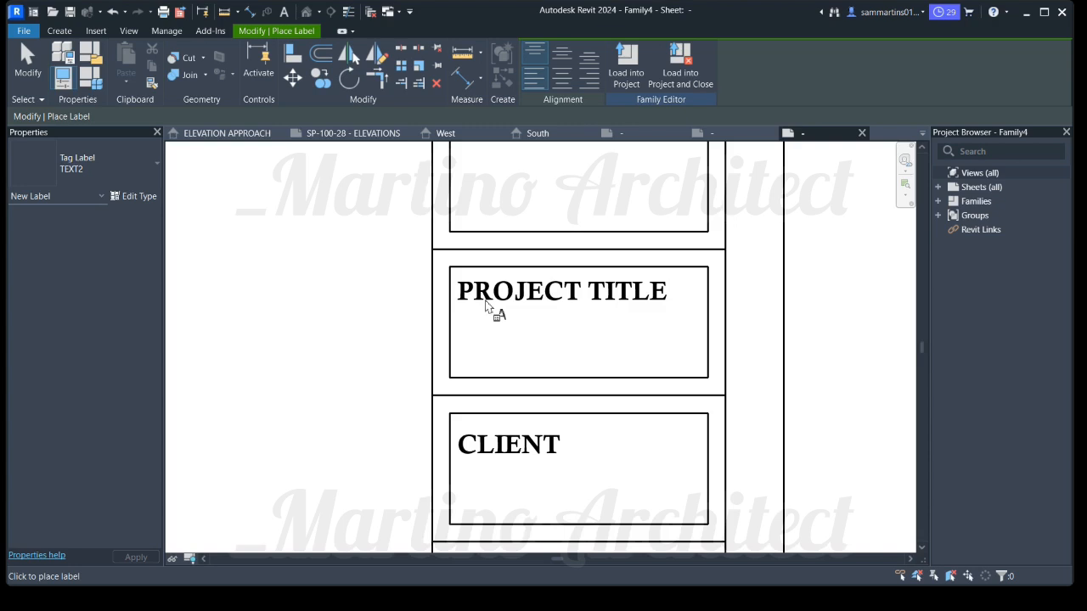
scroll(484, 314, "down", 2)
scroll(478, 306, "down", 2)
scroll(481, 291, "up", 2)
scroll(496, 327, "down", 2)
scroll(493, 327, "up", 2)
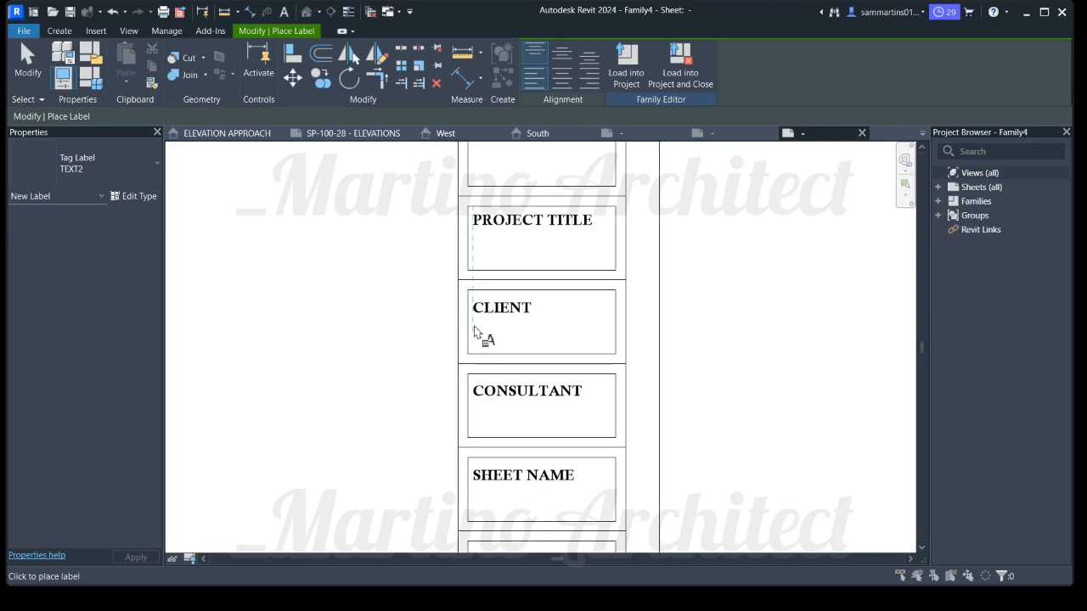
left_click(476, 336)
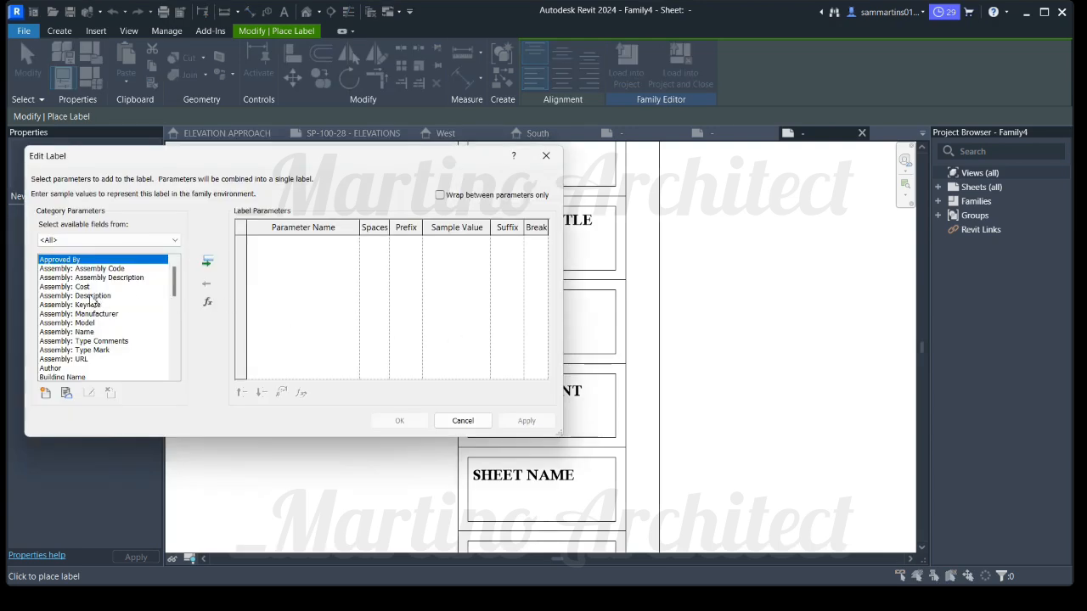
scroll(88, 327, "down", 4)
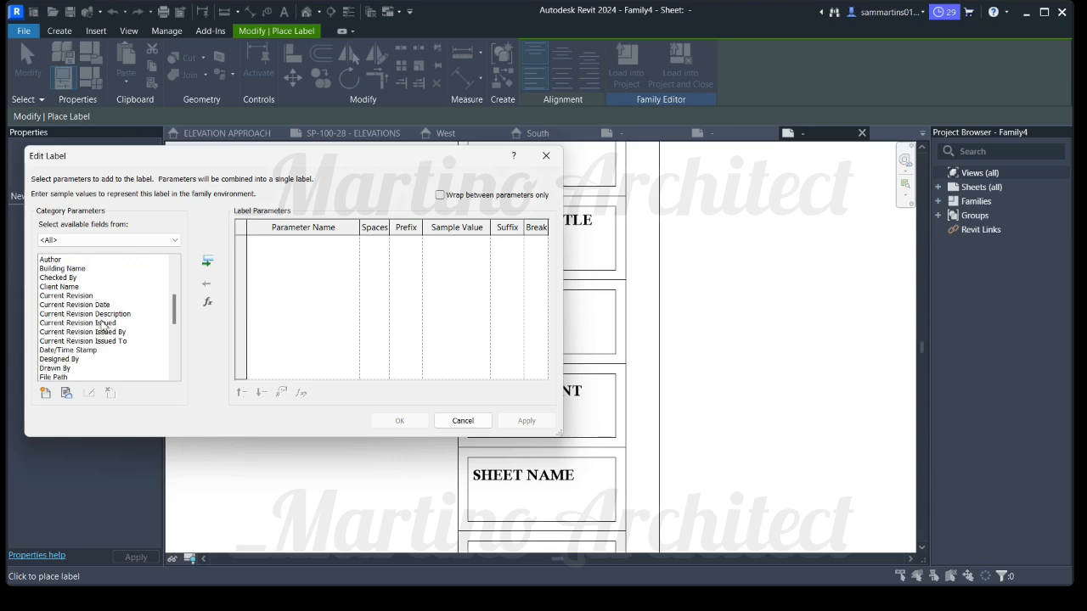
scroll(106, 322, "down", 1)
scroll(106, 323, "up", 5)
left_click(472, 424)
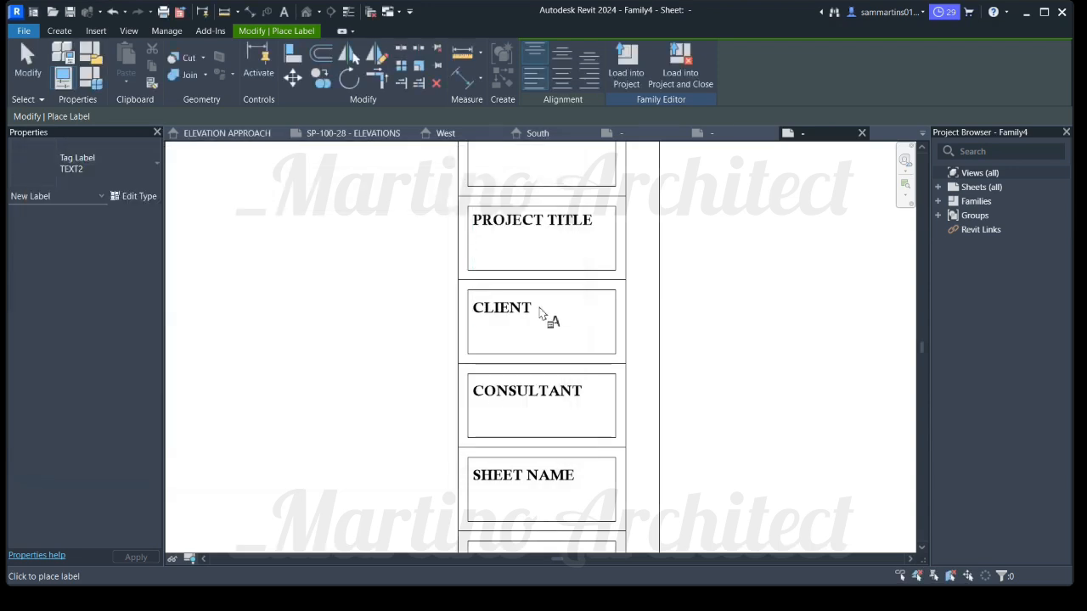
Place a TEXT2 label with the Project Name parameter under PROJECT TITLE in its cell, aligned with the heading
scroll(537, 304, "up", 1)
scroll(496, 269, "down", 1)
middle_click_drag(478, 252, 526, 334)
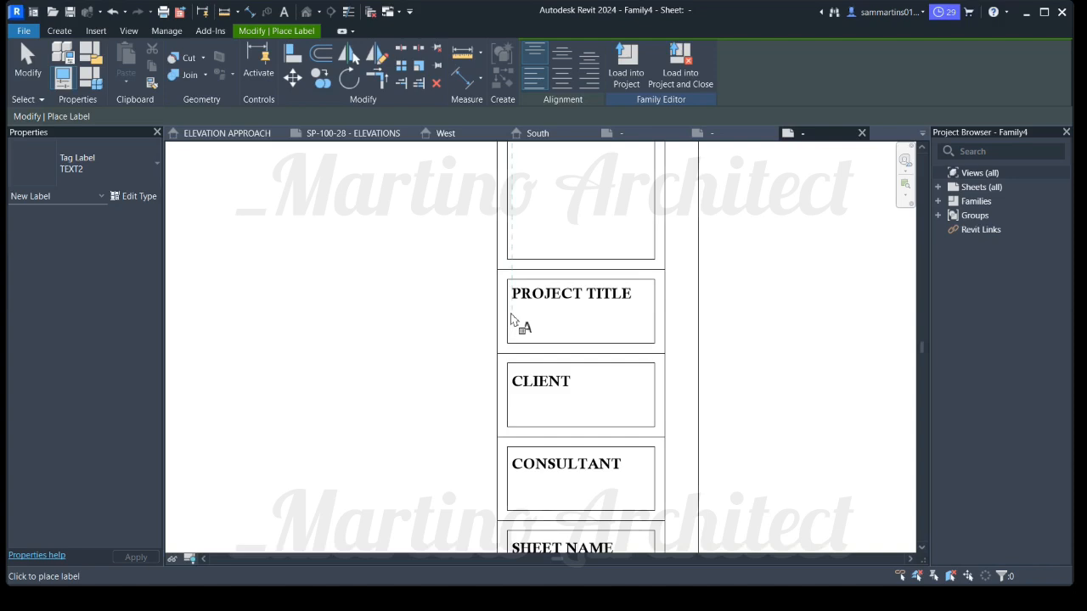
left_click(515, 316)
scroll(80, 316, "down", 4)
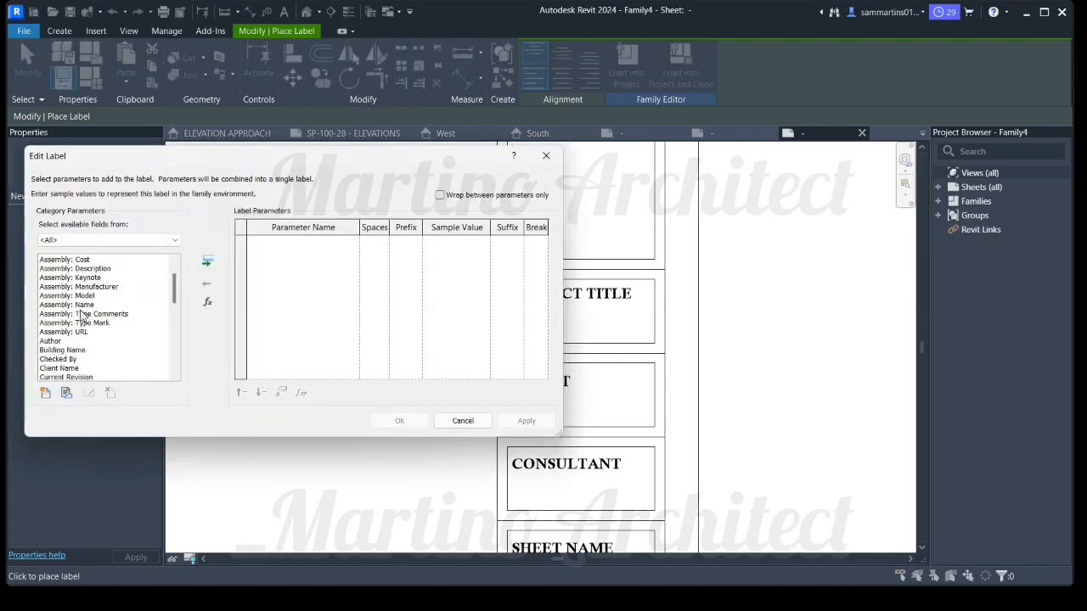
scroll(67, 293, "down", 3)
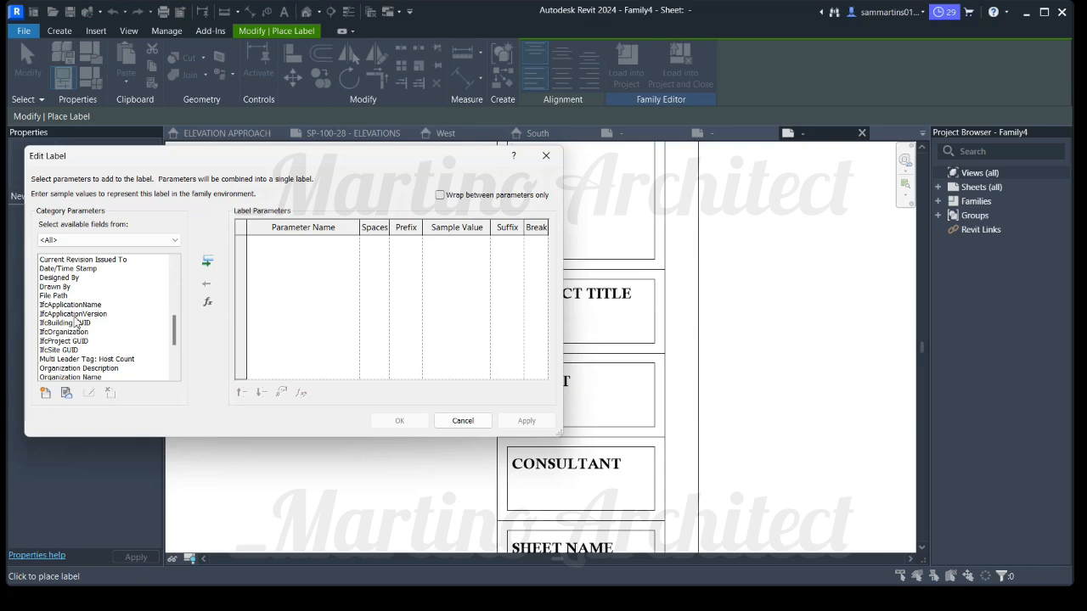
scroll(69, 334, "down", 2)
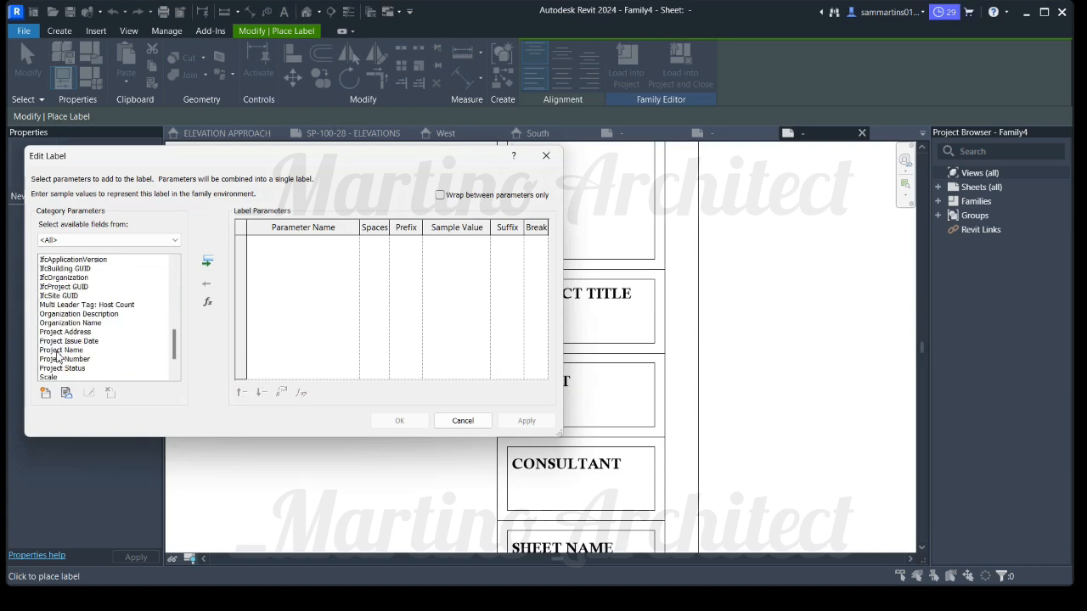
left_click(57, 351)
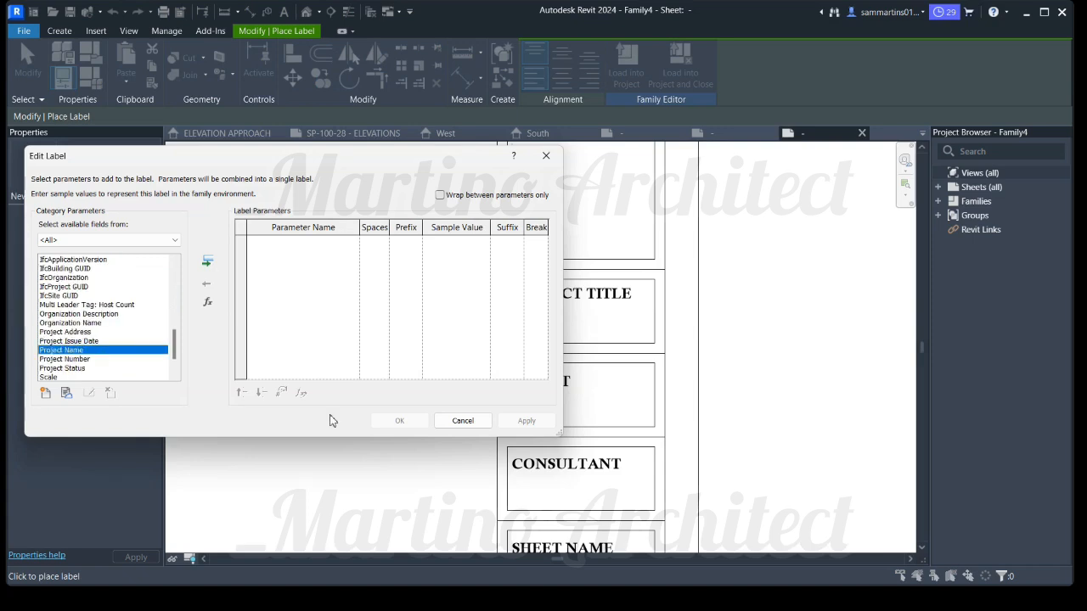
left_click(207, 264)
left_click(400, 421)
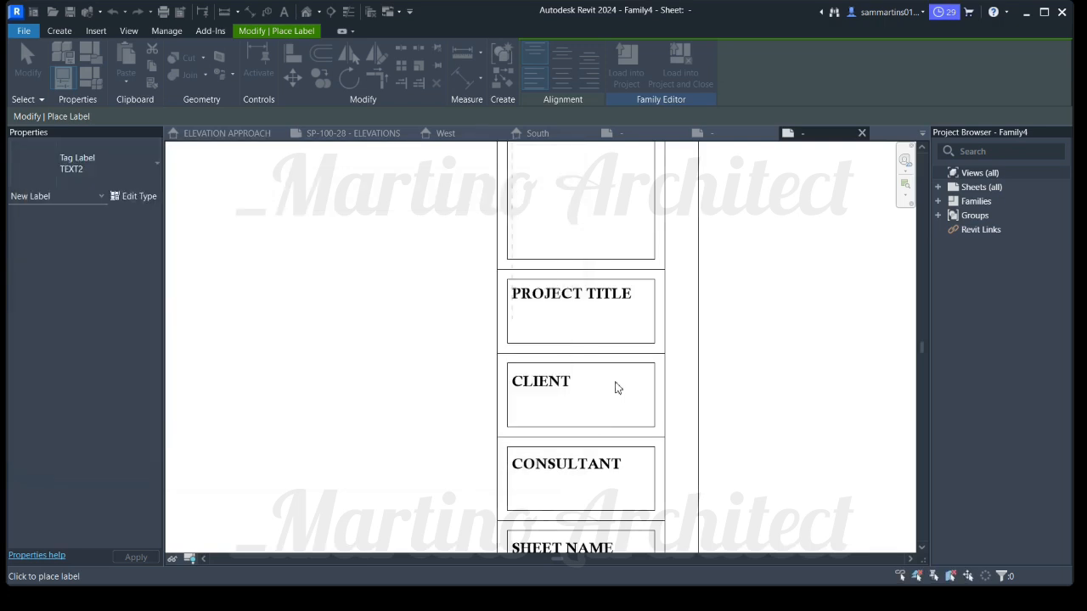
scroll(540, 392, "down", 2)
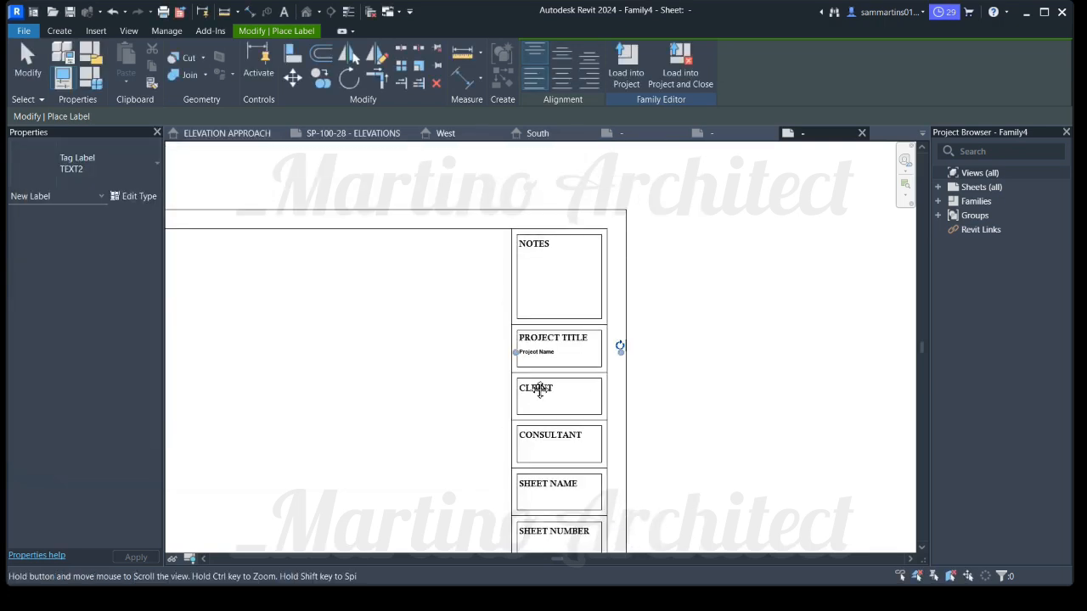
Place a TEXT2 label with the Client Name parameter under the CLIENT heading, aligned with the heading
scroll(540, 392, "up", 2)
left_click(532, 381)
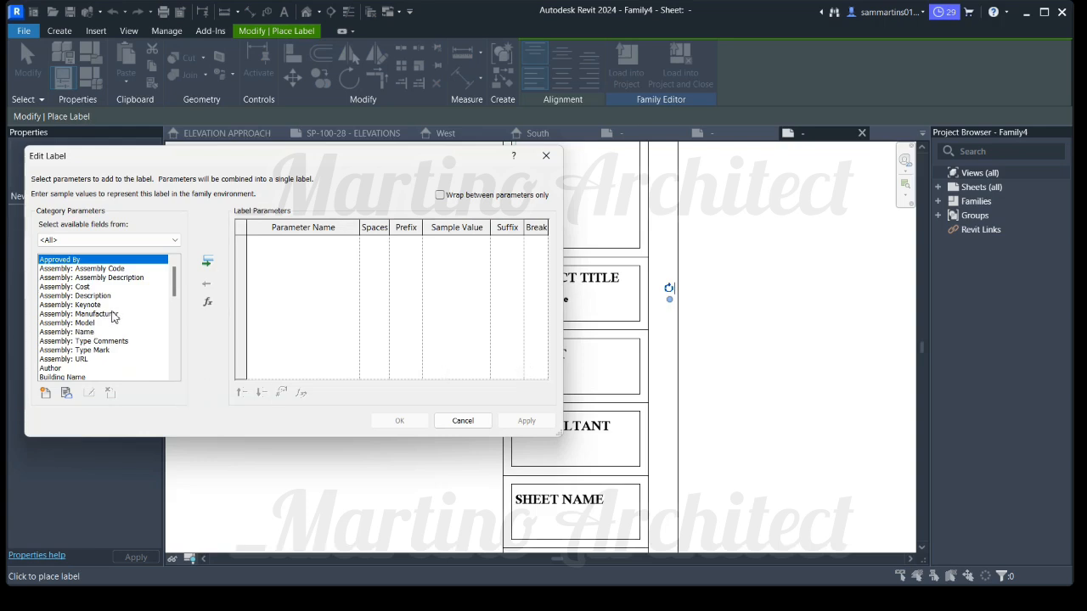
scroll(131, 330, "down", 3)
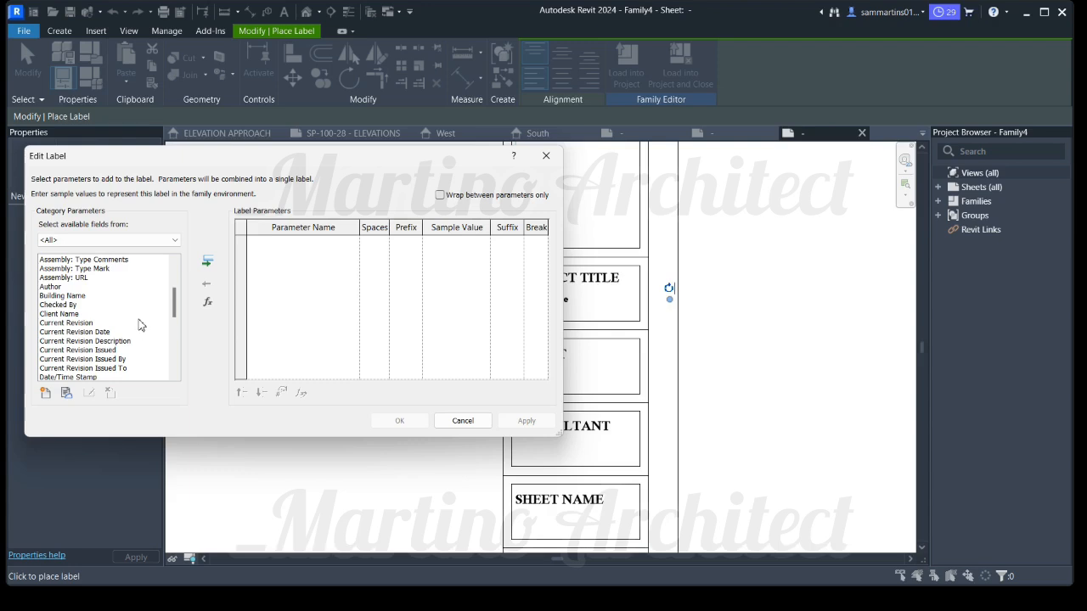
left_click(64, 314)
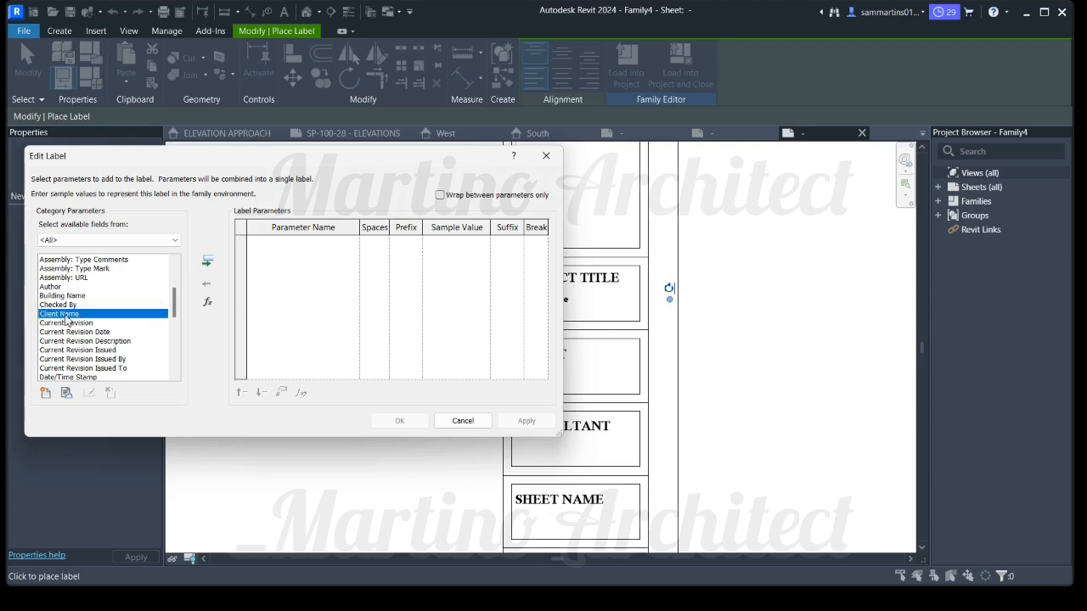
left_click(208, 261)
left_click(399, 422)
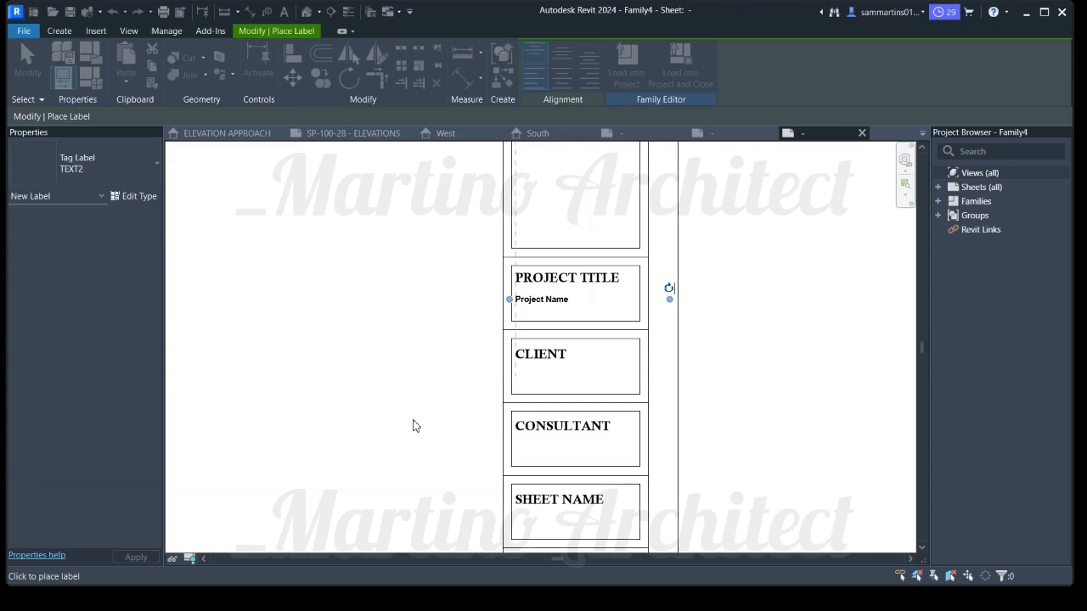
left_click(573, 383)
Place a TEXT2 label with the Designed By parameter under the CONSULTANT heading, aligned with the heading
scroll(570, 381, "down", 2)
scroll(561, 374, "up", 1)
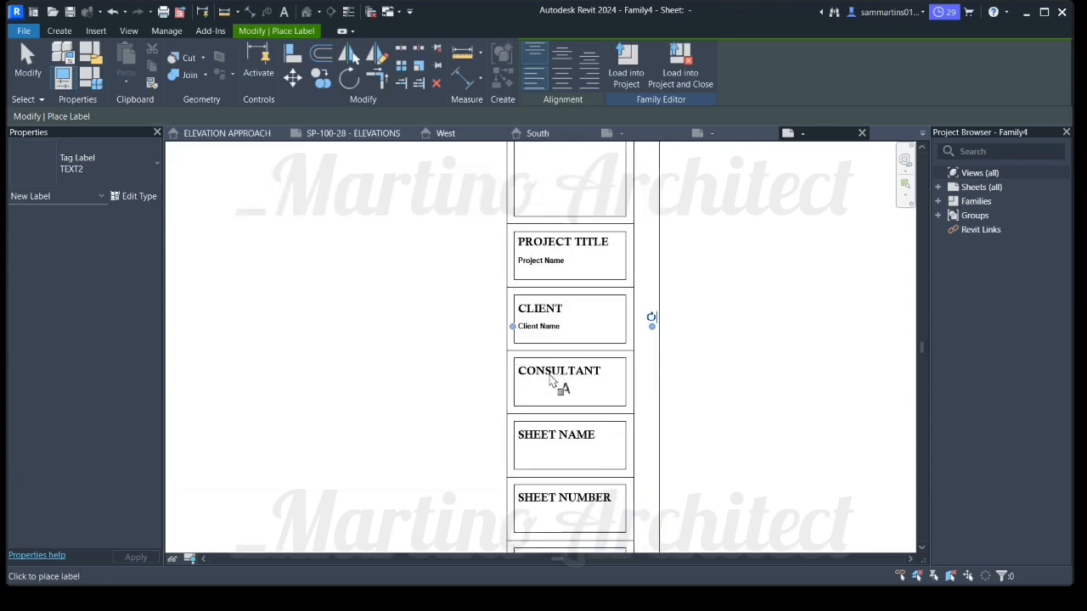
left_click(524, 393)
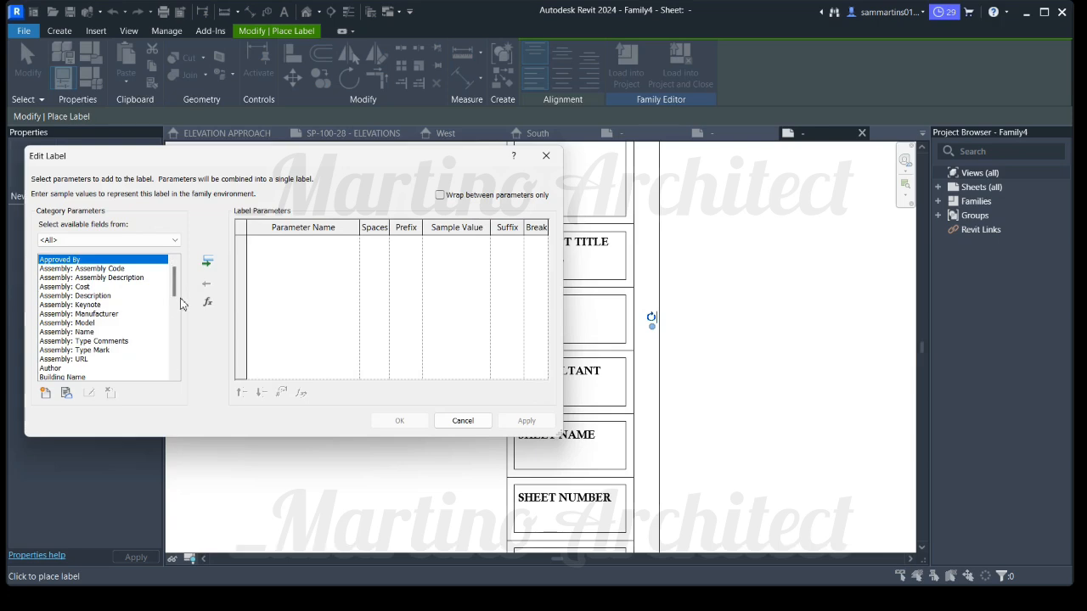
scroll(101, 331, "down", 4)
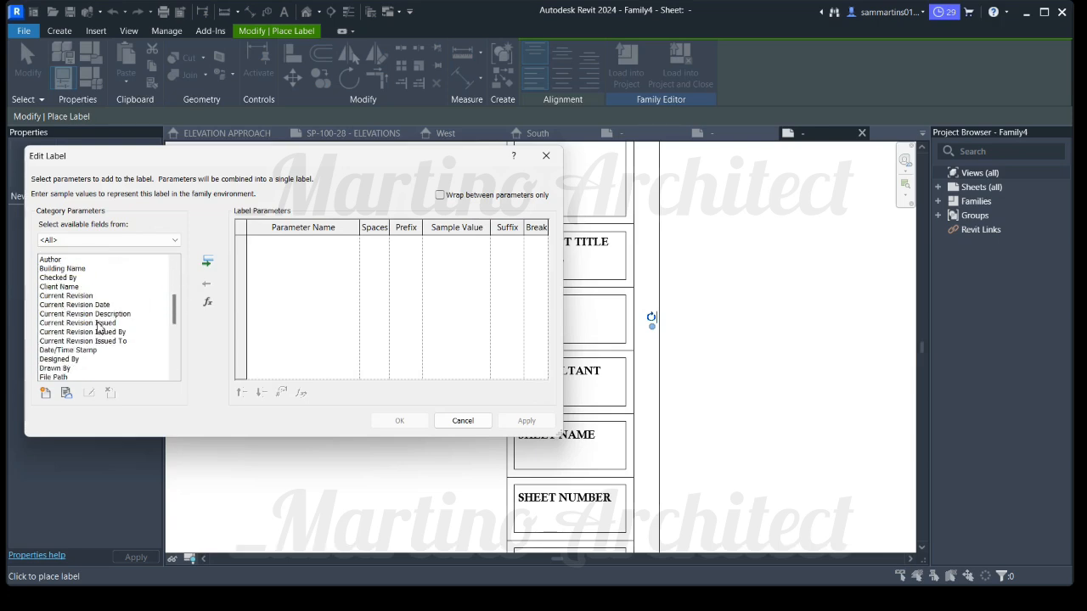
scroll(76, 356, "down", 2)
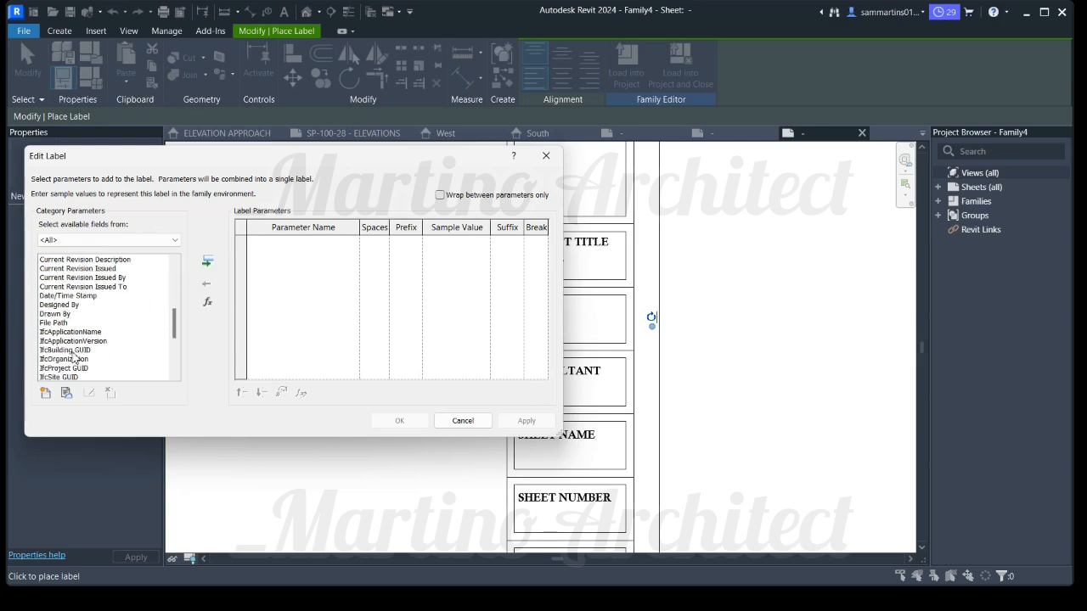
left_click(62, 307)
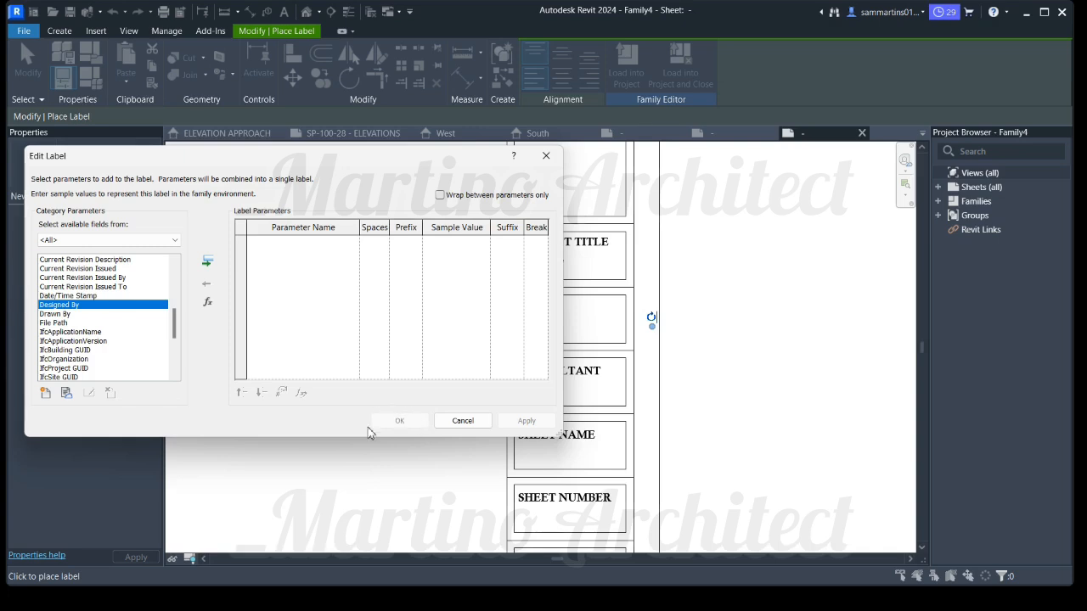
scroll(80, 372, "down", 3)
scroll(79, 361, "down", 2)
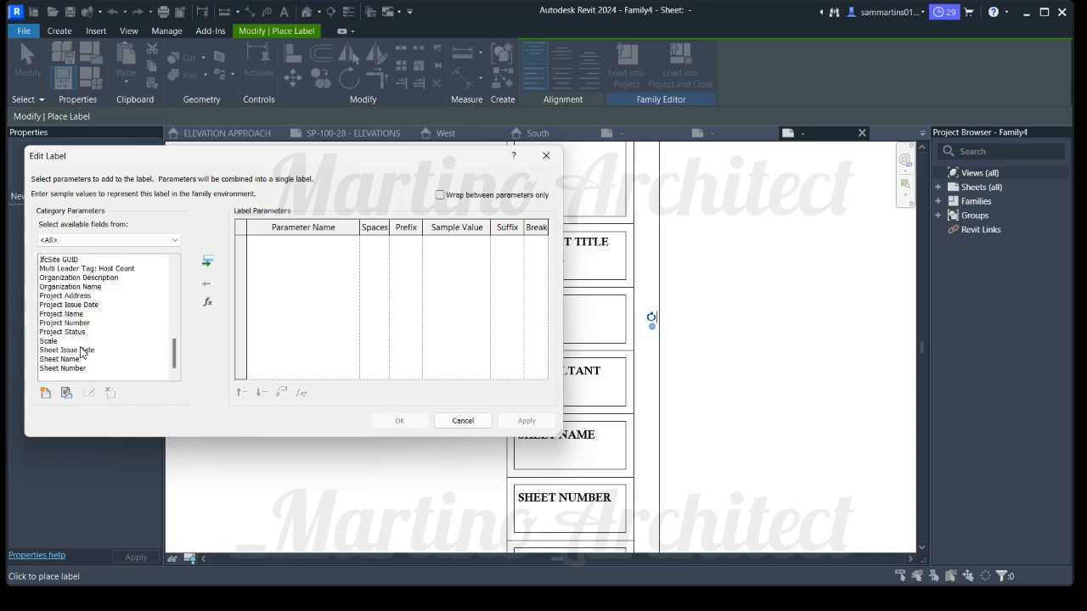
scroll(79, 352, "up", 5)
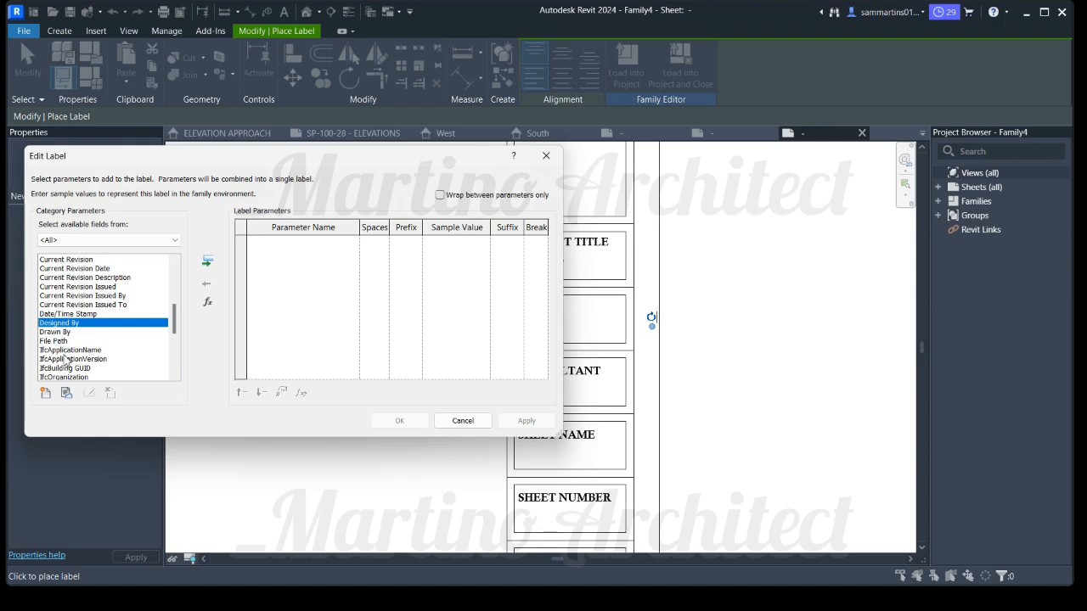
left_click(207, 263)
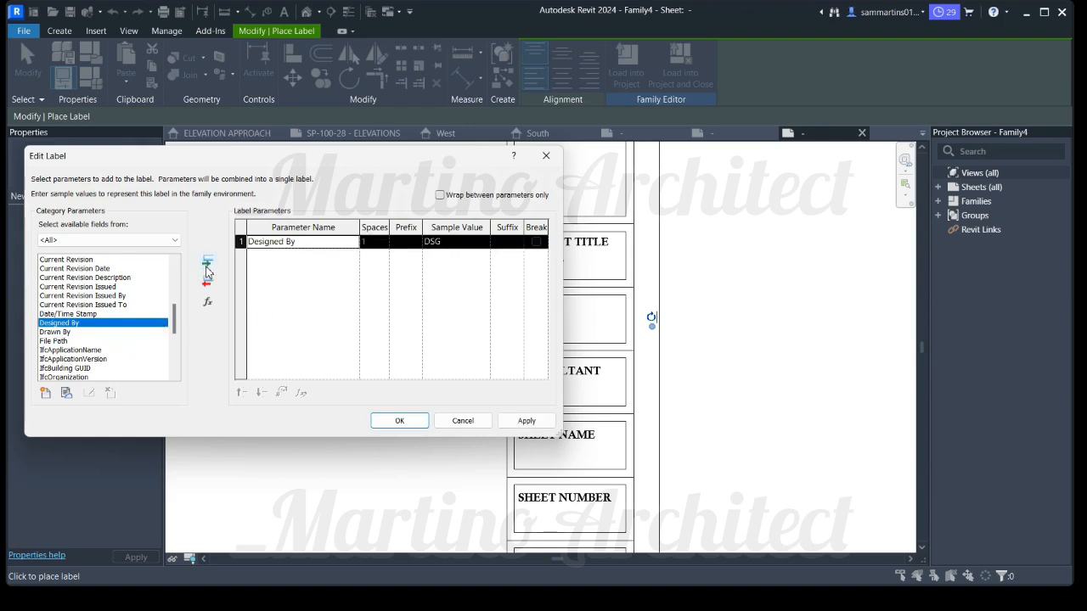
left_click(399, 421)
Place a TEXT2 label with the Sheet Name parameter under the SHEET NAME heading, aligned with the heading
scroll(578, 451, "down", 3)
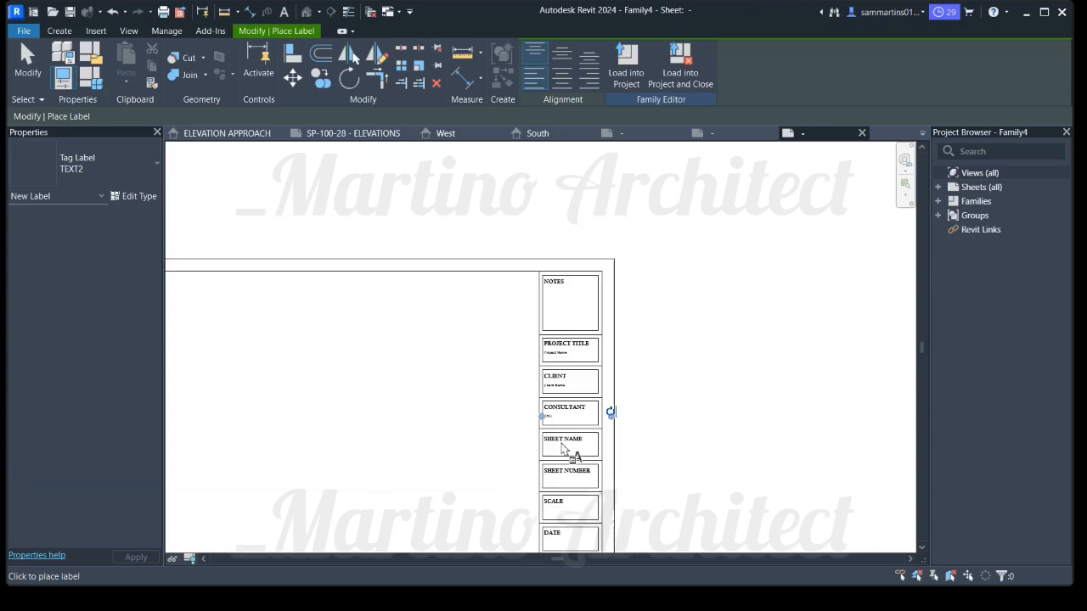
scroll(561, 440, "up", 1)
scroll(561, 440, "up", 2)
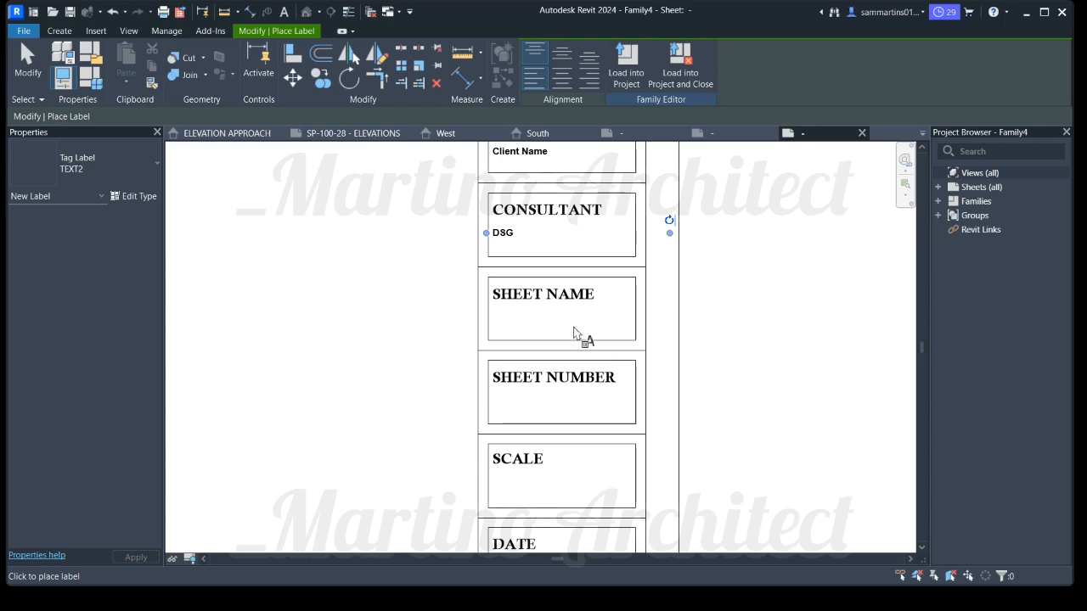
left_click(497, 314)
scroll(83, 330, "down", 1)
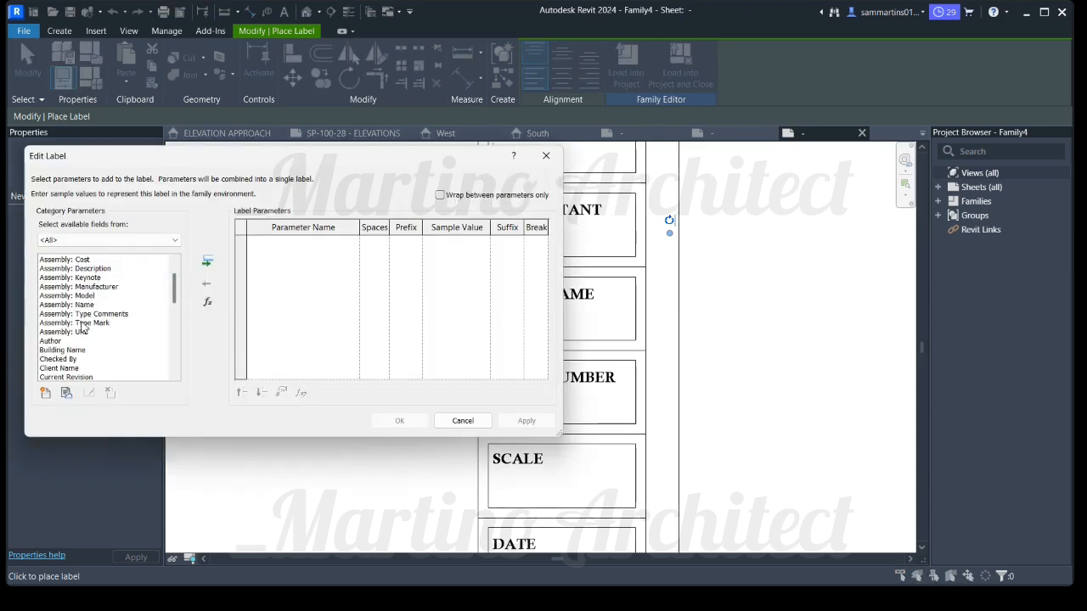
scroll(76, 355, "down", 6)
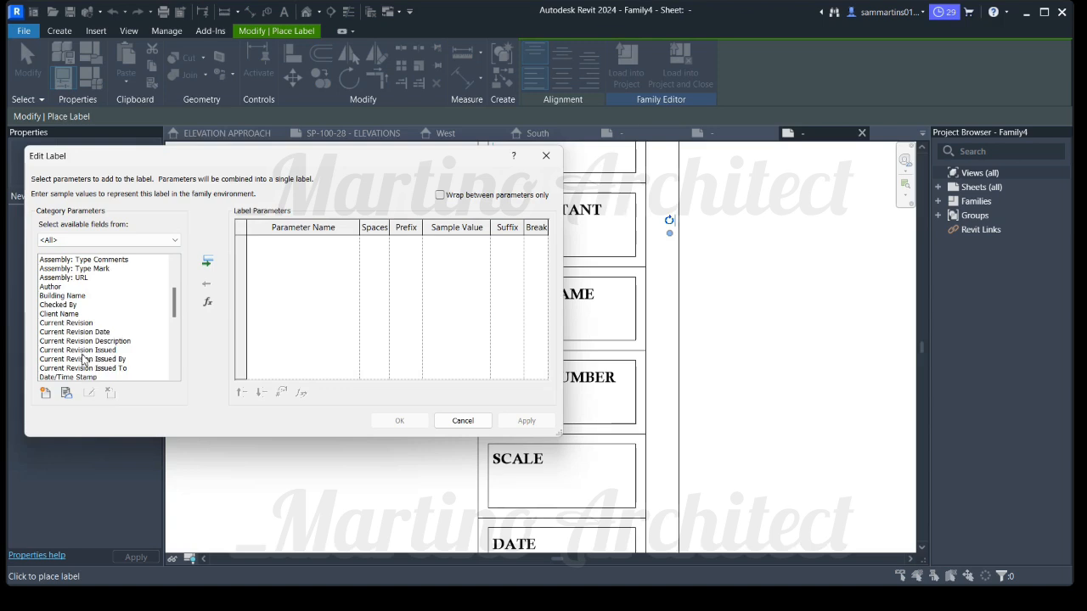
scroll(82, 356, "down", 3)
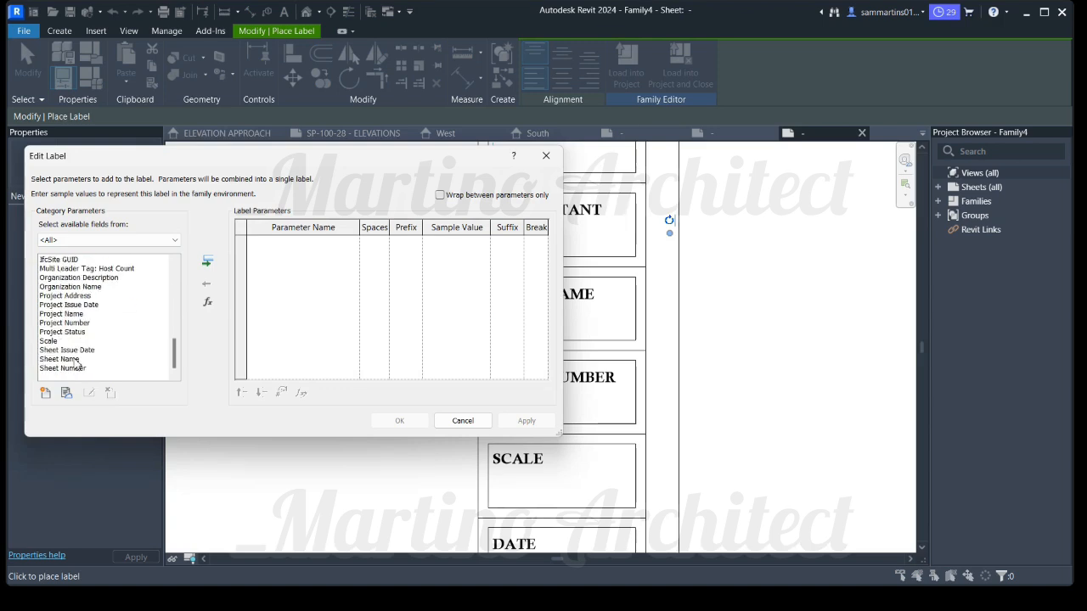
left_click(61, 360)
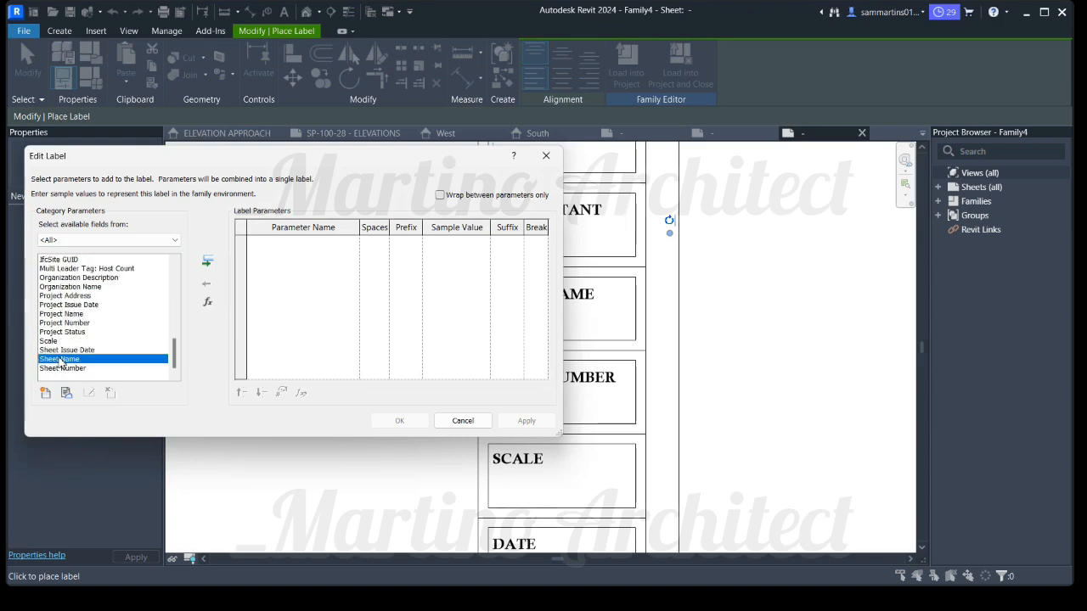
left_click(207, 261)
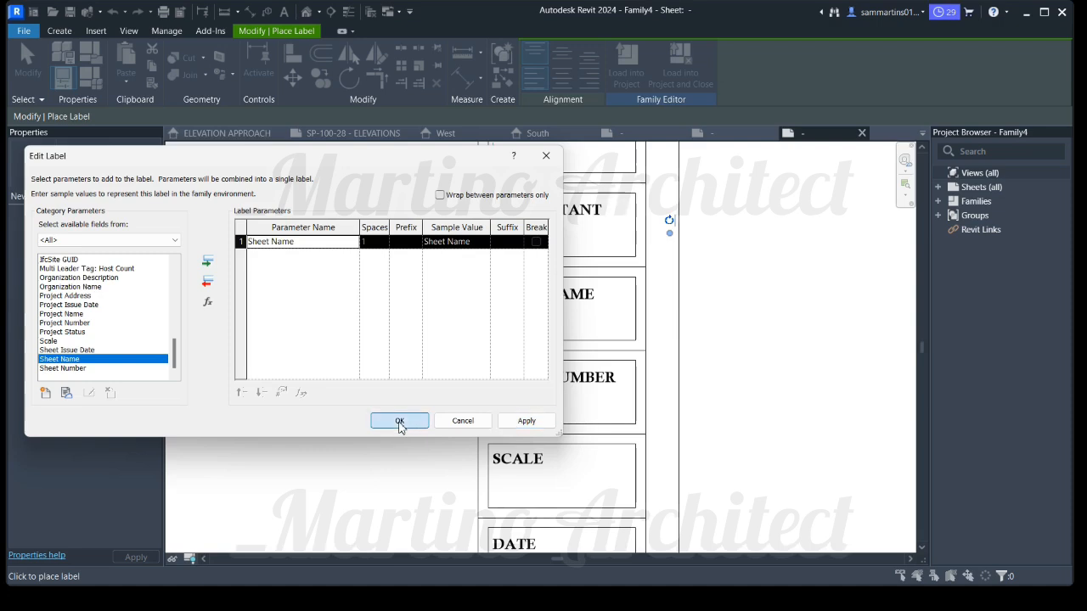
left_click(400, 422)
Place a TEXT2 label with the Sheet Name parameter under the SHEET NUMBER heading, aligned with the heading
scroll(563, 449, "down", 5)
scroll(551, 408, "up", 2)
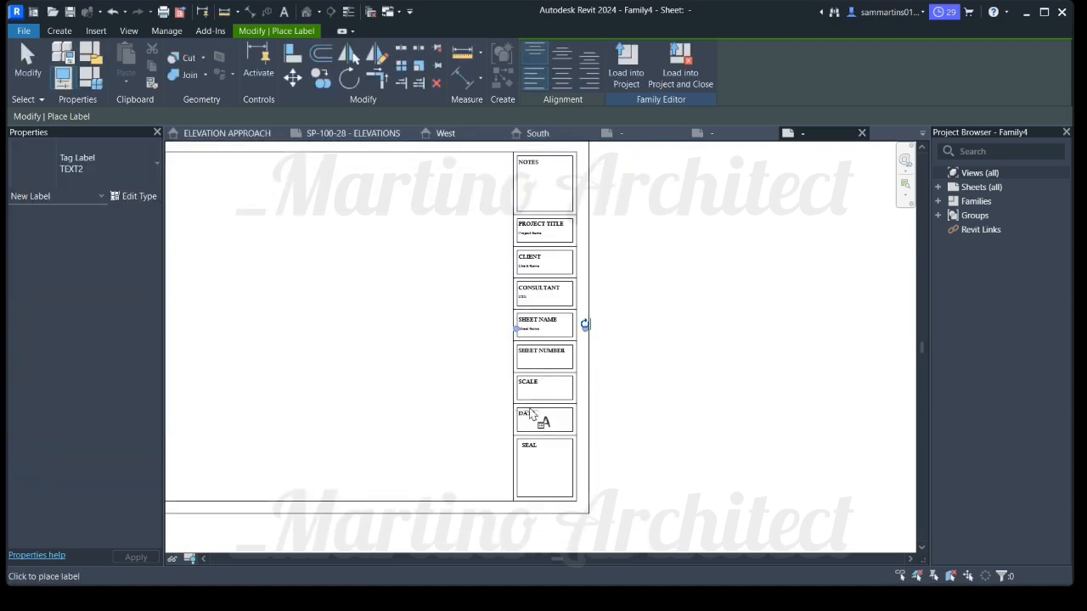
scroll(531, 414, "up", 3)
left_click(517, 326)
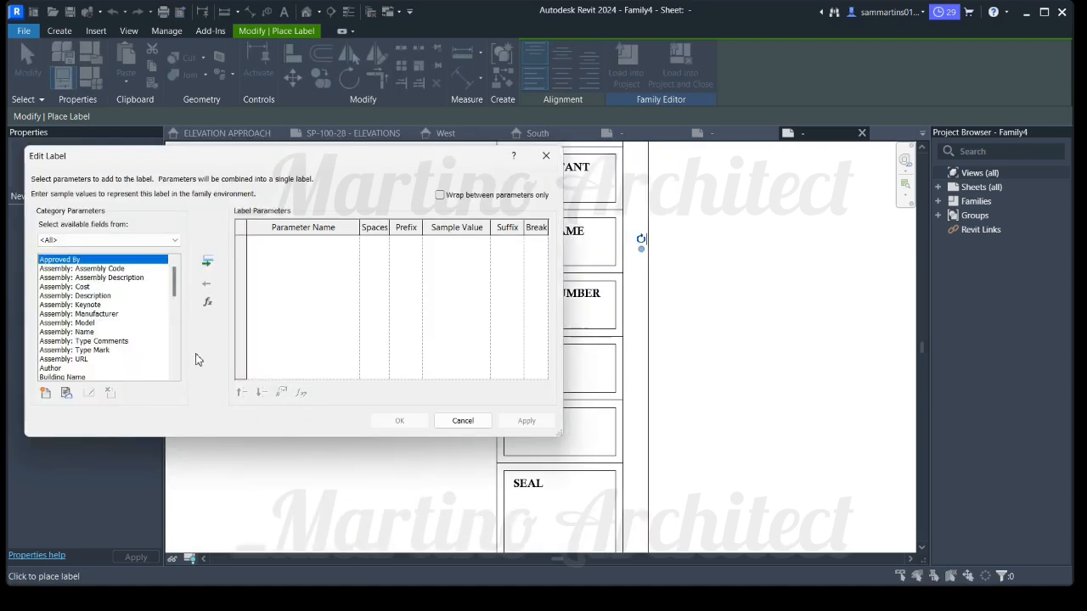
scroll(78, 335, "down", 15)
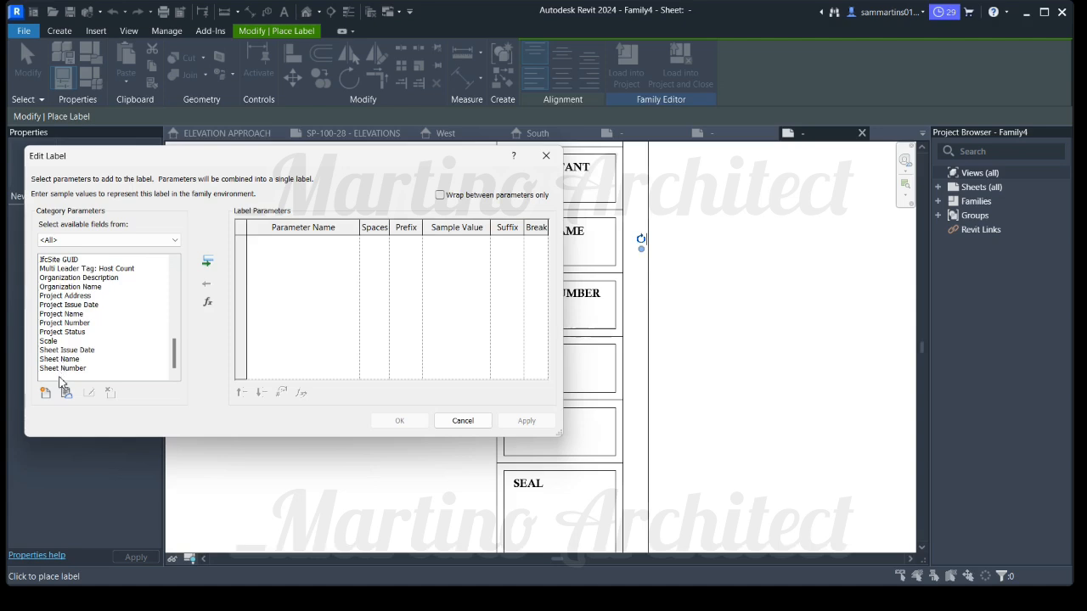
left_click(57, 360)
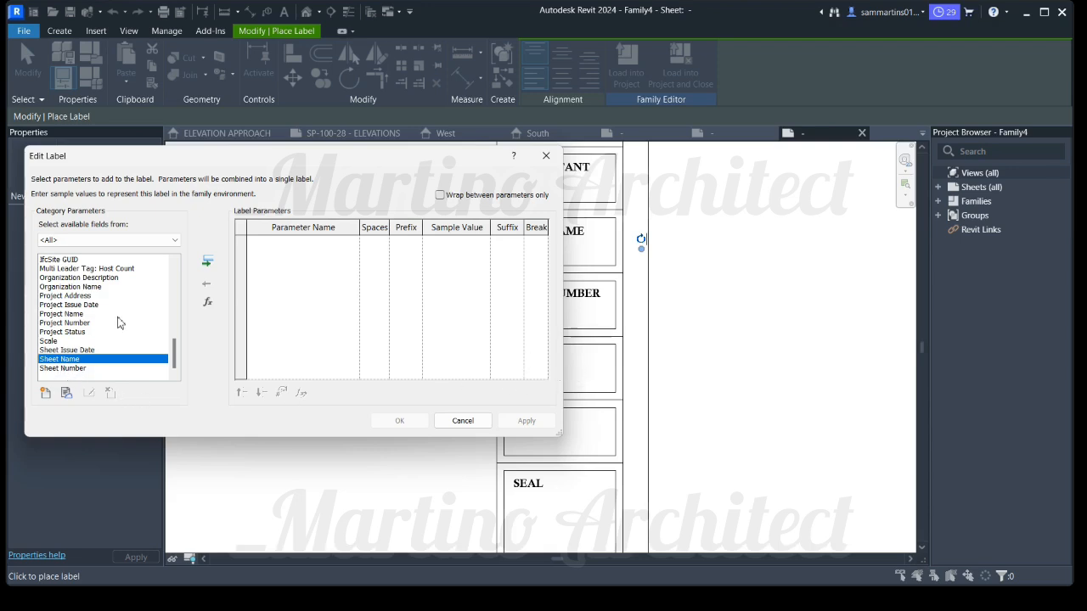
left_click(207, 262)
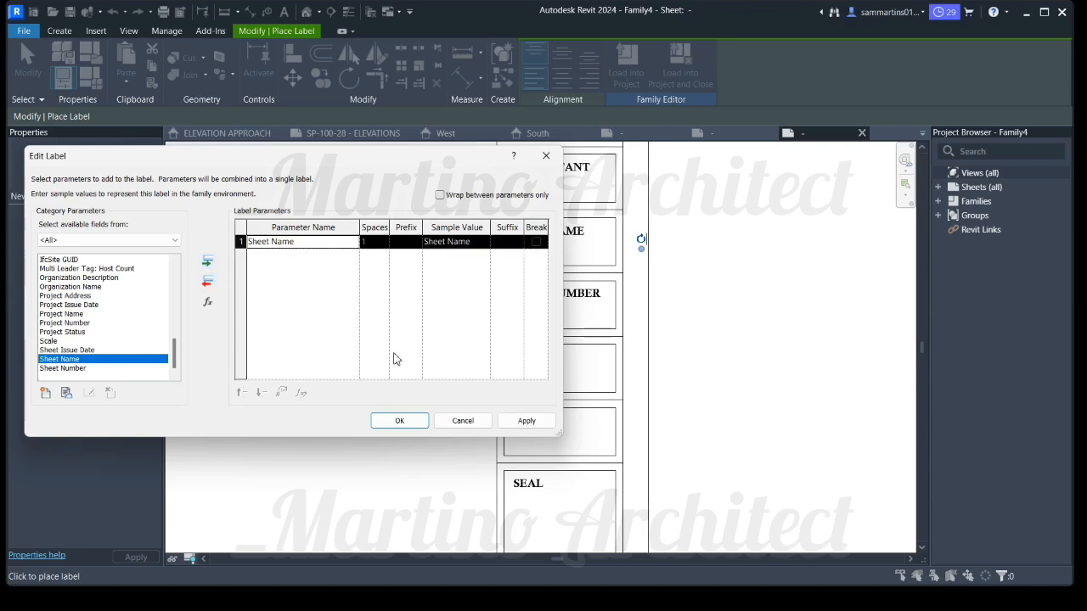
left_click(401, 421)
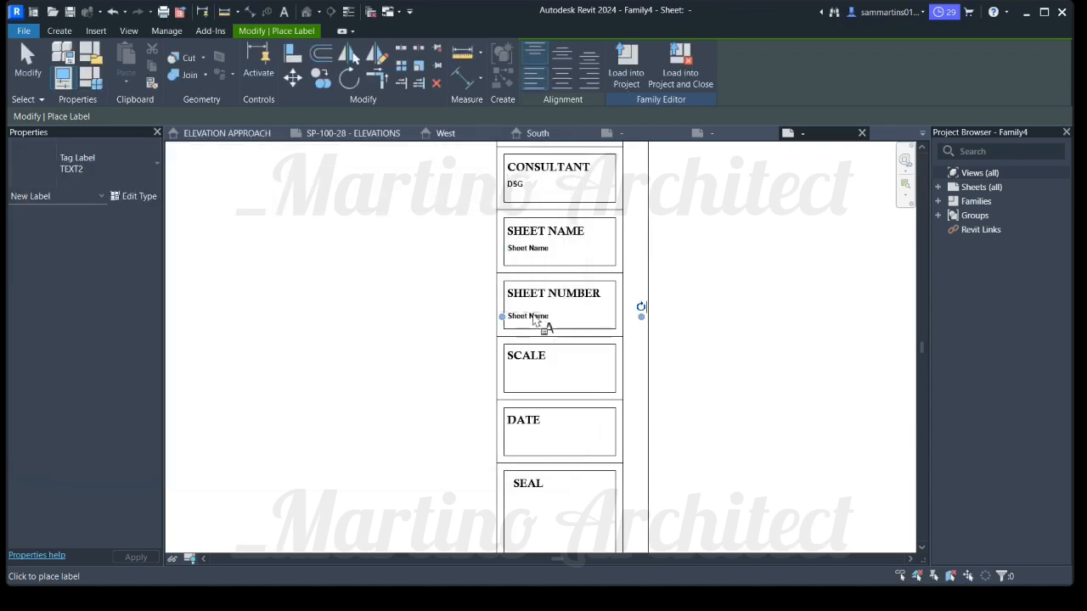
Place a TEXT2 label with the Scale parameter under the SCALE heading, aligned with the heading
scroll(540, 384, "down", 3)
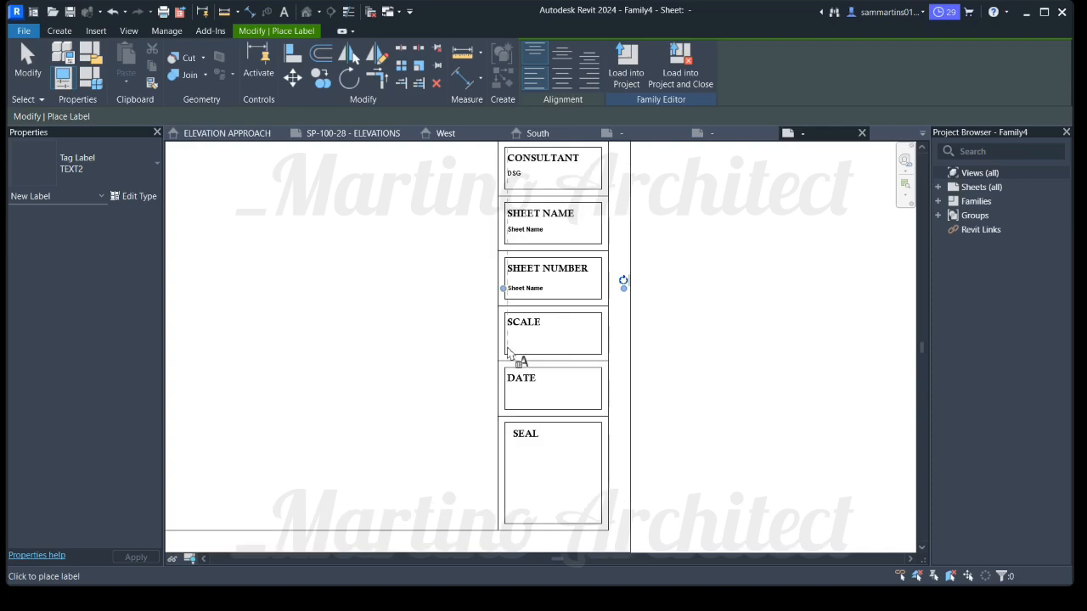
scroll(508, 350, "up", 2)
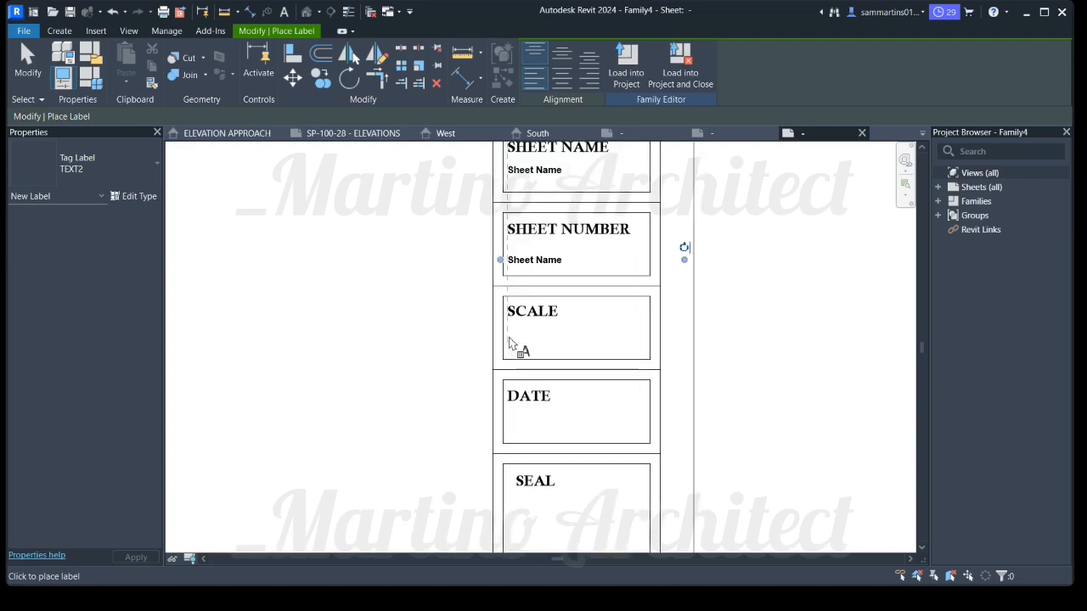
left_click(510, 343)
scroll(85, 331, "down", 10)
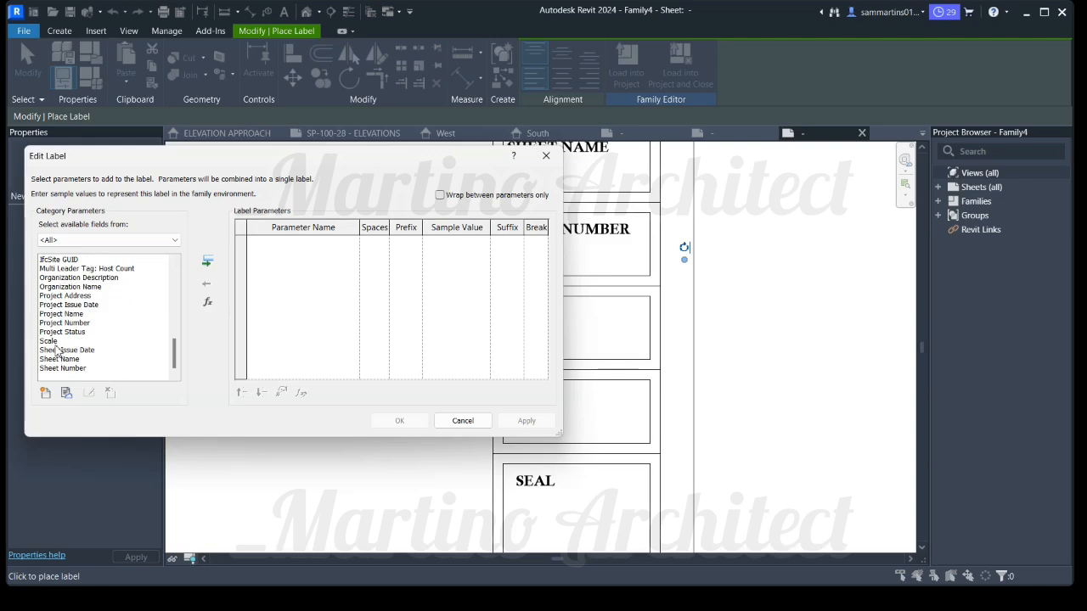
left_click(54, 342)
left_click(207, 264)
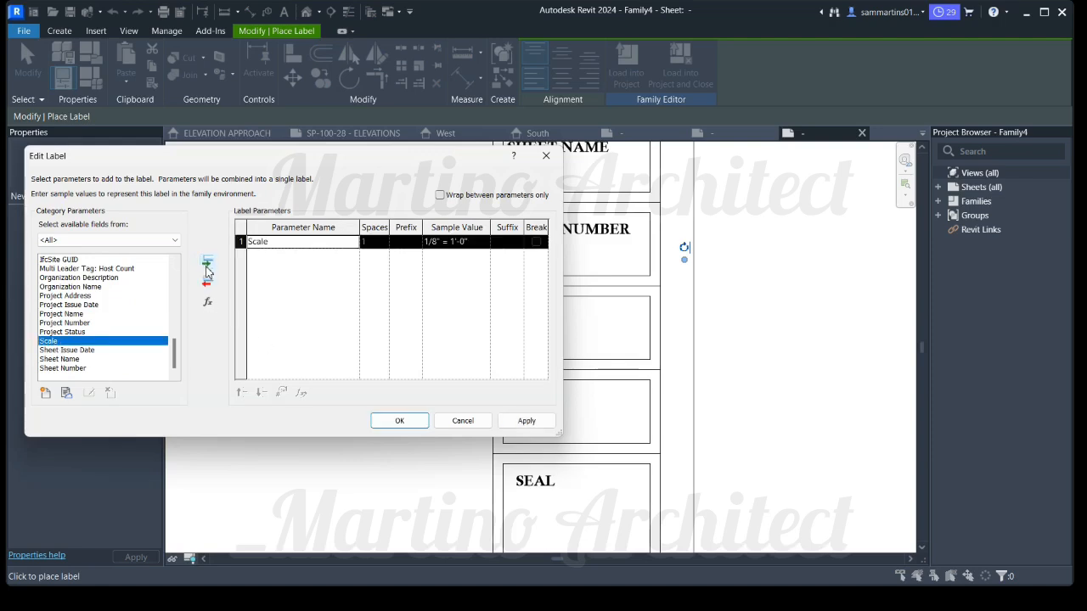
left_click(400, 421)
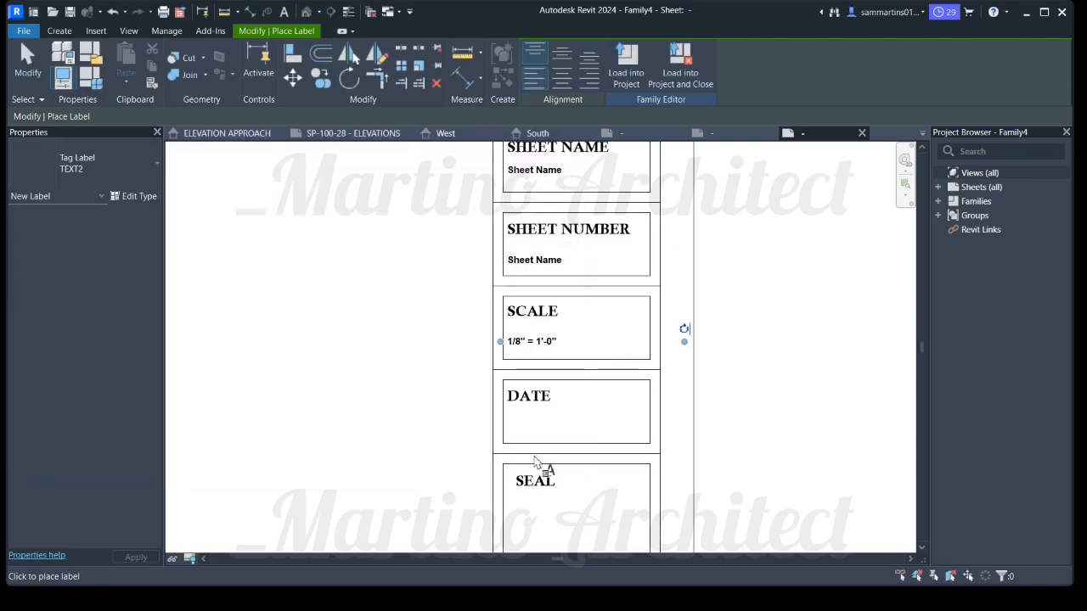
Place a TEXT2 label with the Date/Time Stamp parameter under the DATE heading, aligned with the heading
scroll(538, 425, "down", 3)
scroll(534, 359, "up", 5)
scroll(518, 407, "down", 2)
scroll(501, 382, "up", 3)
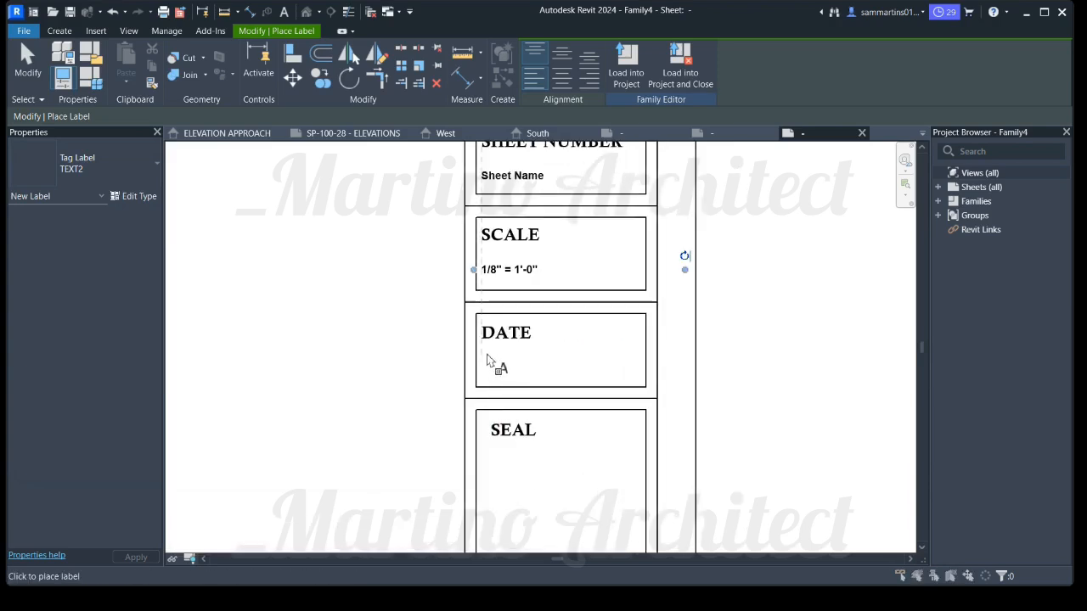
left_click(499, 368)
scroll(68, 319, "down", 6)
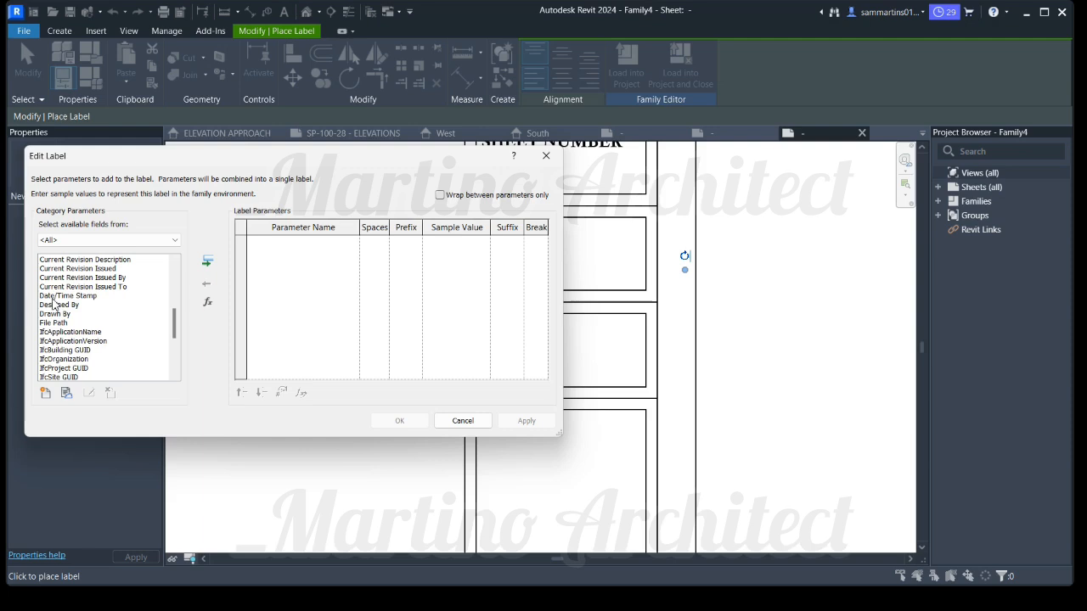
left_click(57, 296)
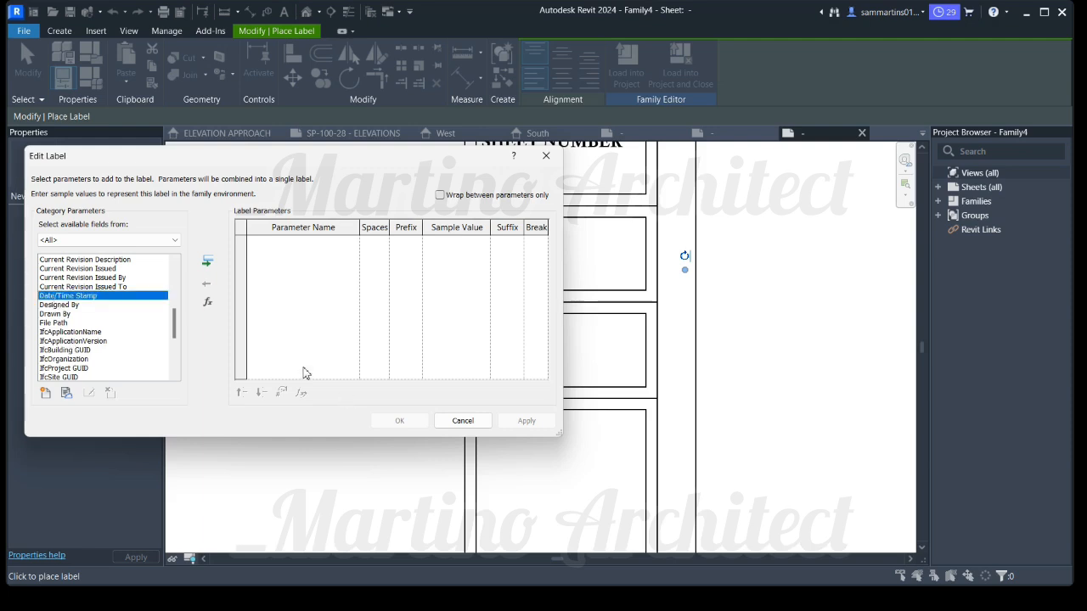
left_click(207, 264)
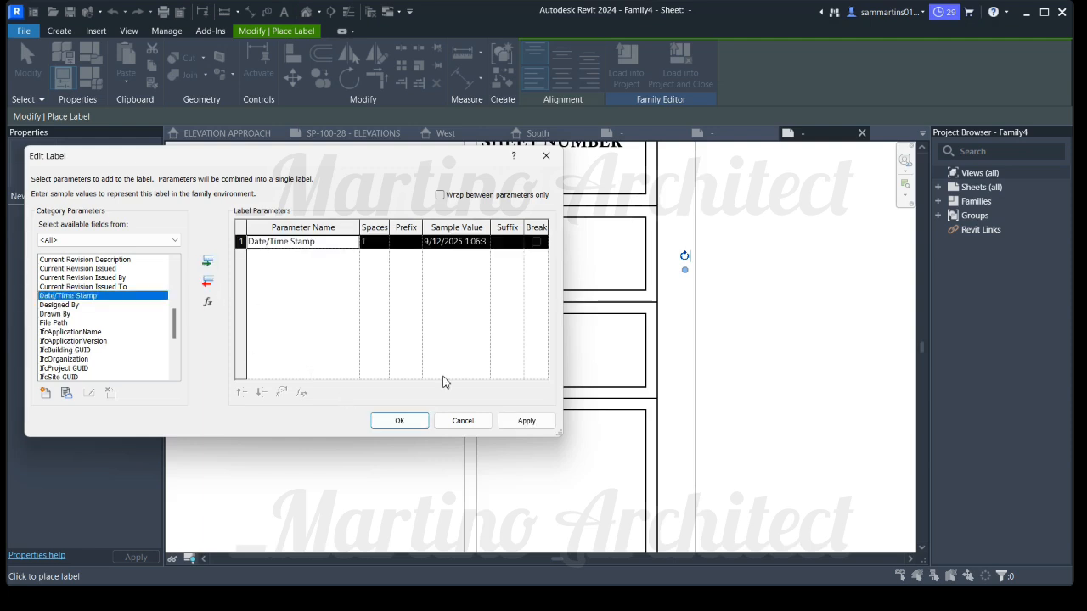
left_click(399, 422)
left_click(553, 355)
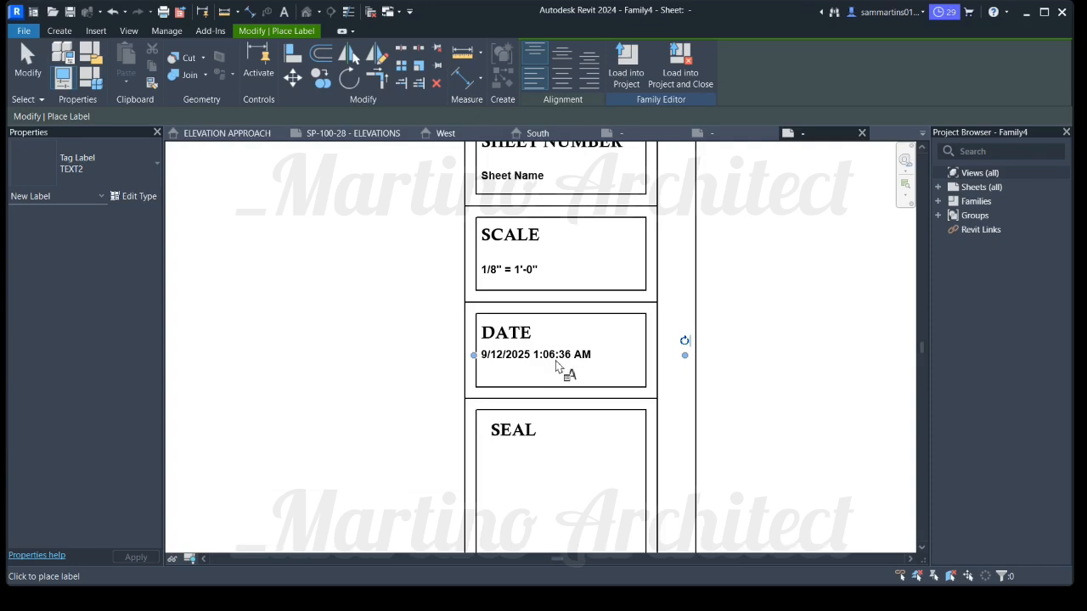
Add the Sheet Number parameter to the label under the SHEET NUMBER heading, after its Sheet Name parameter
key("Escape")
key("Escape")
scroll(530, 270, "up", 5)
scroll(534, 247, "down", 4)
middle_click_drag(541, 291, 541, 402)
scroll(510, 309, "down", 3)
left_click(513, 309)
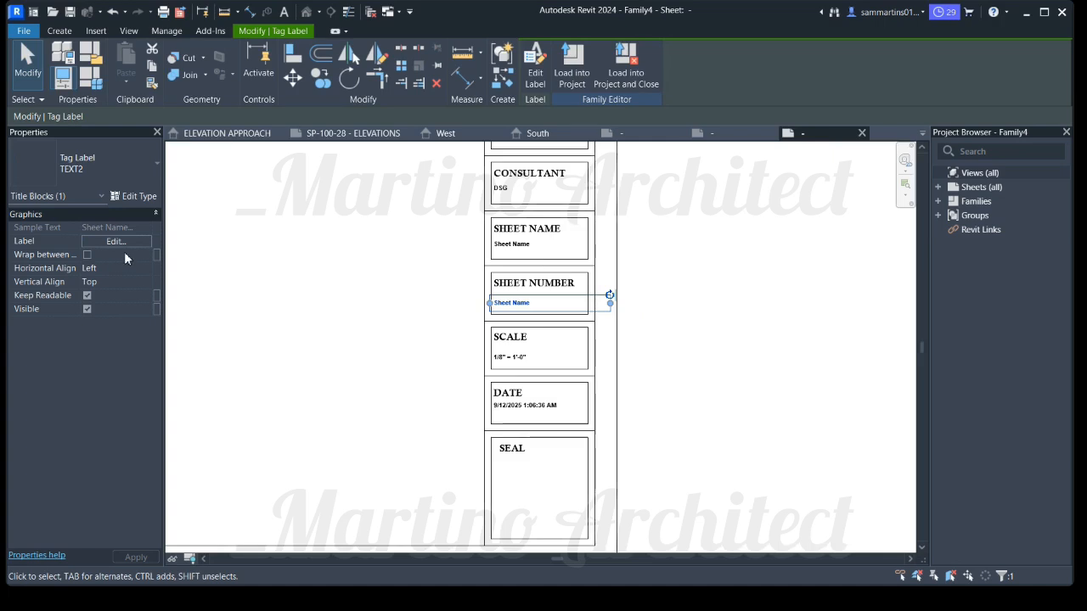
left_click(116, 245)
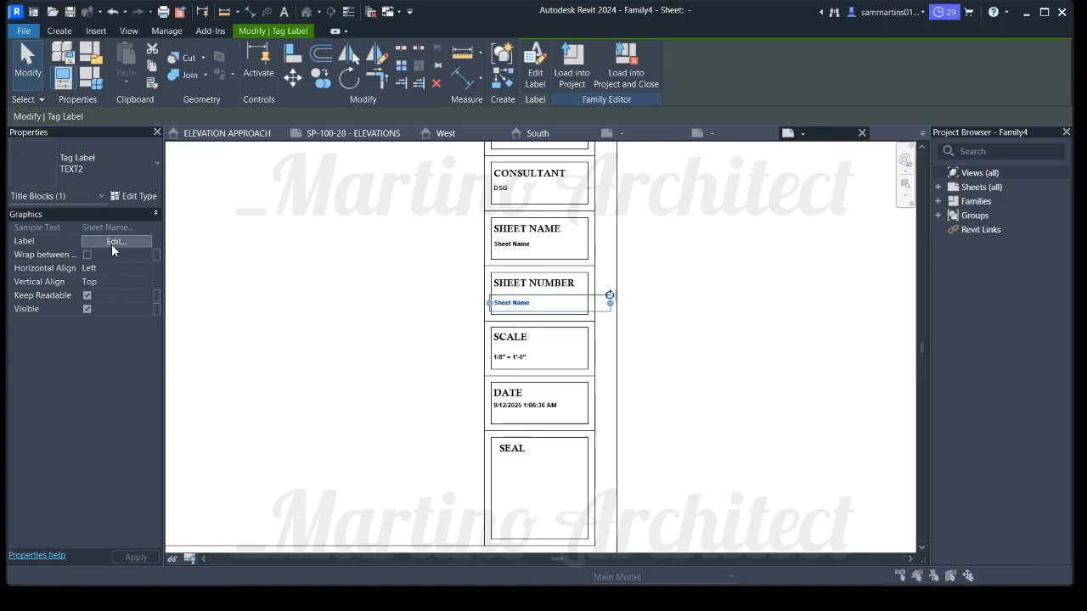
scroll(150, 301, "down", 7)
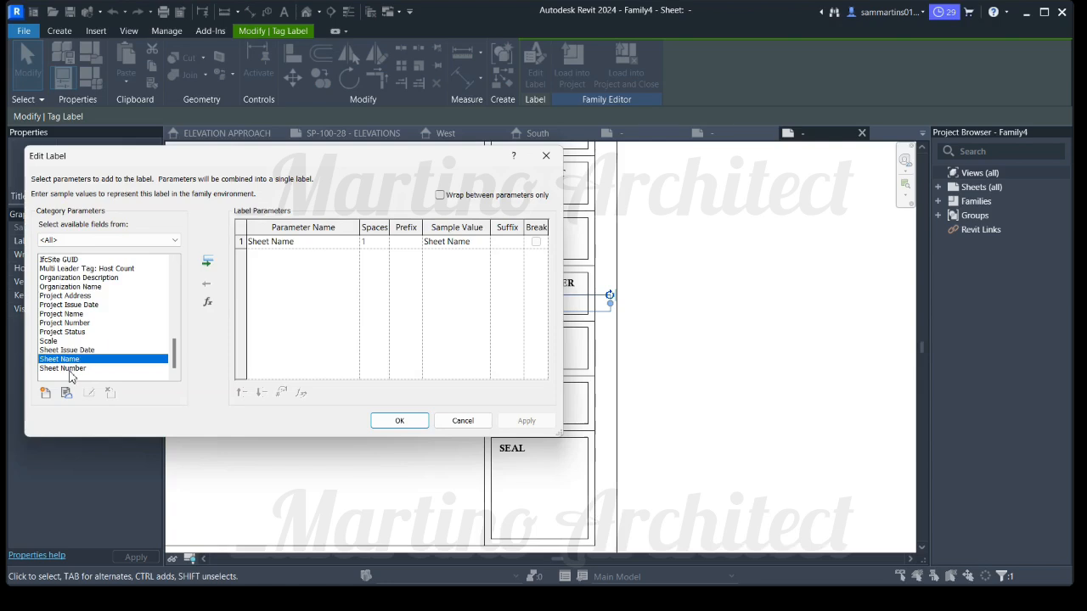
left_click(66, 370)
left_click(207, 263)
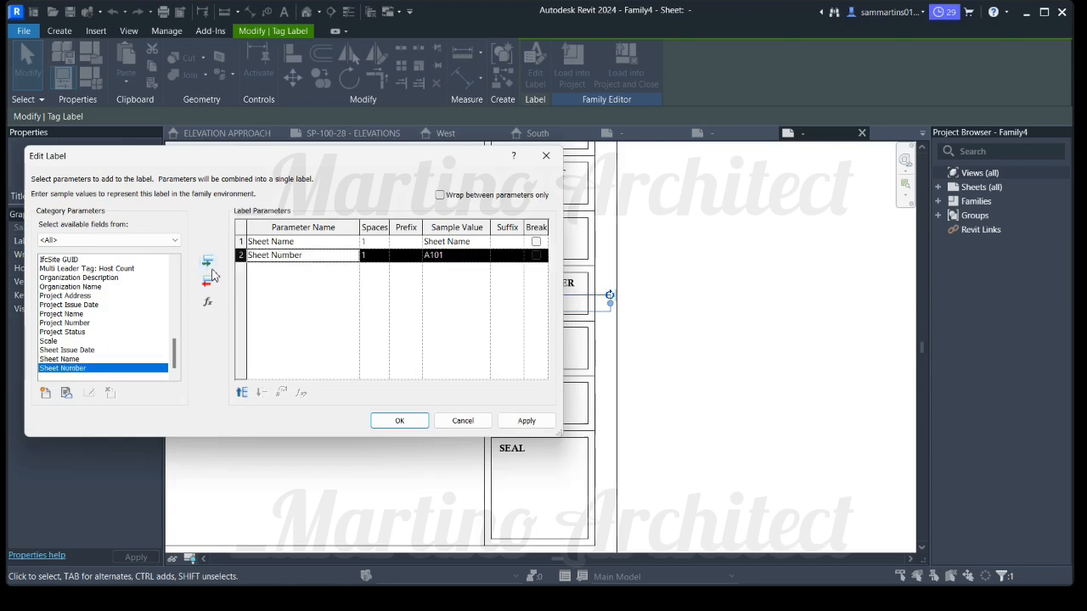
left_click(401, 421)
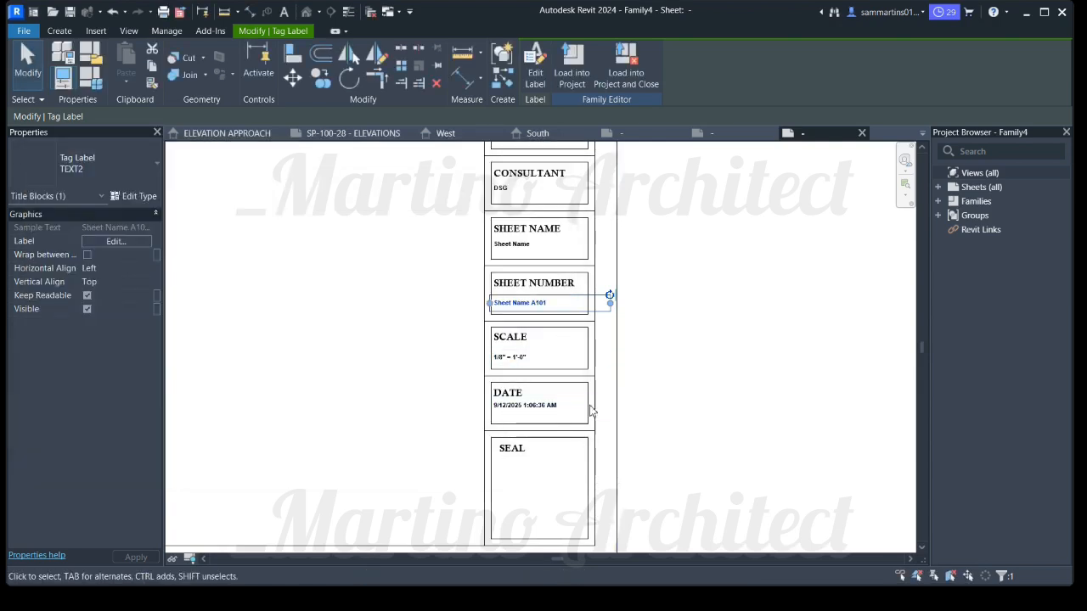
Examine the alignment of the parameter labels with their headings along the title column
scroll(583, 433, "down", 4)
middle_click_drag(584, 433, 570, 415)
scroll(568, 416, "up", 3)
left_click(668, 320)
middle_click_drag(571, 378, 614, 502)
scroll(568, 315, "up", 2)
scroll(568, 273, "up", 4)
middle_click_drag(576, 253, 594, 328)
scroll(592, 326, "up", 1)
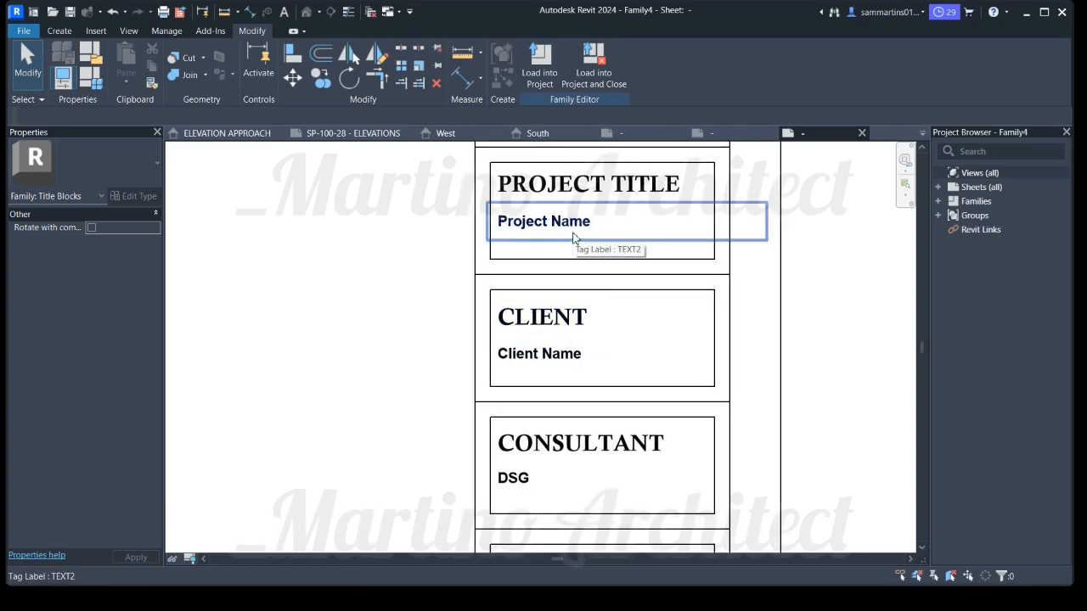
scroll(573, 239, "down", 5)
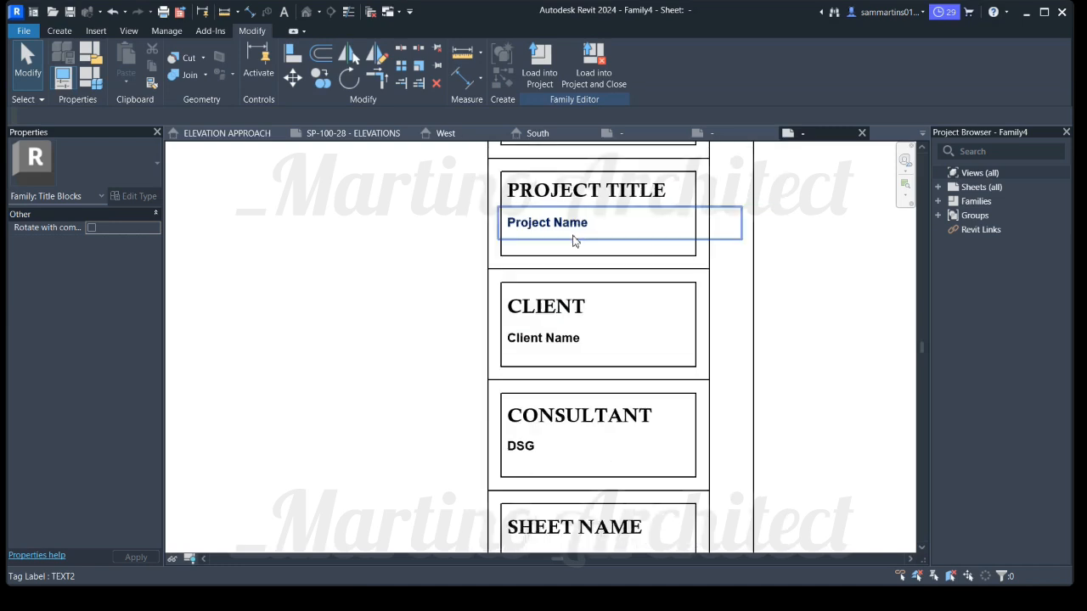
Shift the Project Name and Client Name labels to the right so both sit indented under their headings
scroll(560, 247, "up", 1)
middle_click_drag(556, 244, 537, 400)
scroll(537, 401, "up", 3)
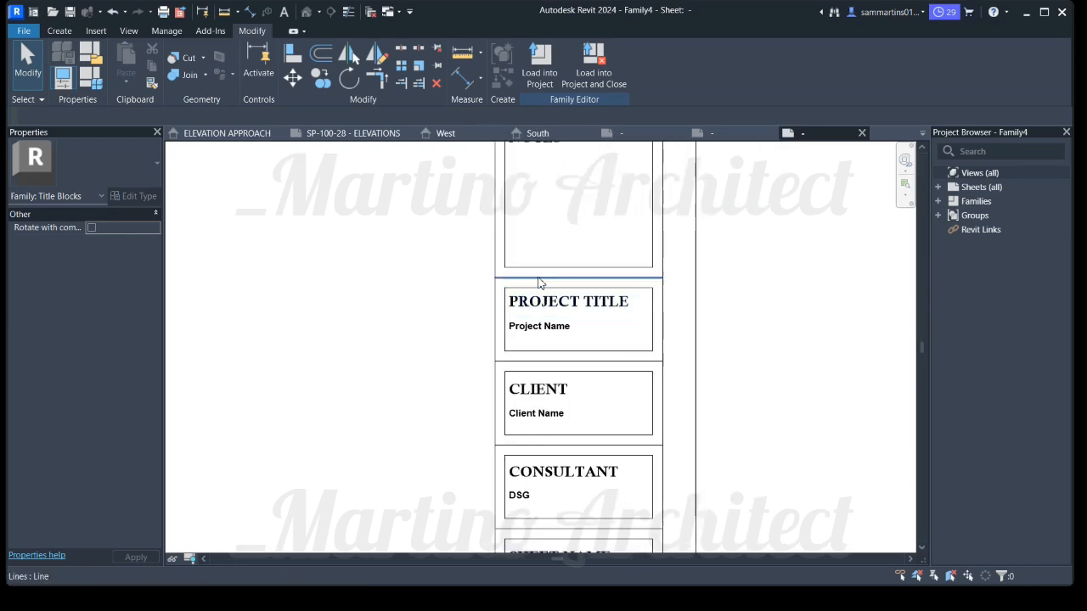
scroll(536, 277, "down", 4)
scroll(567, 331, "up", 3)
left_click(532, 285)
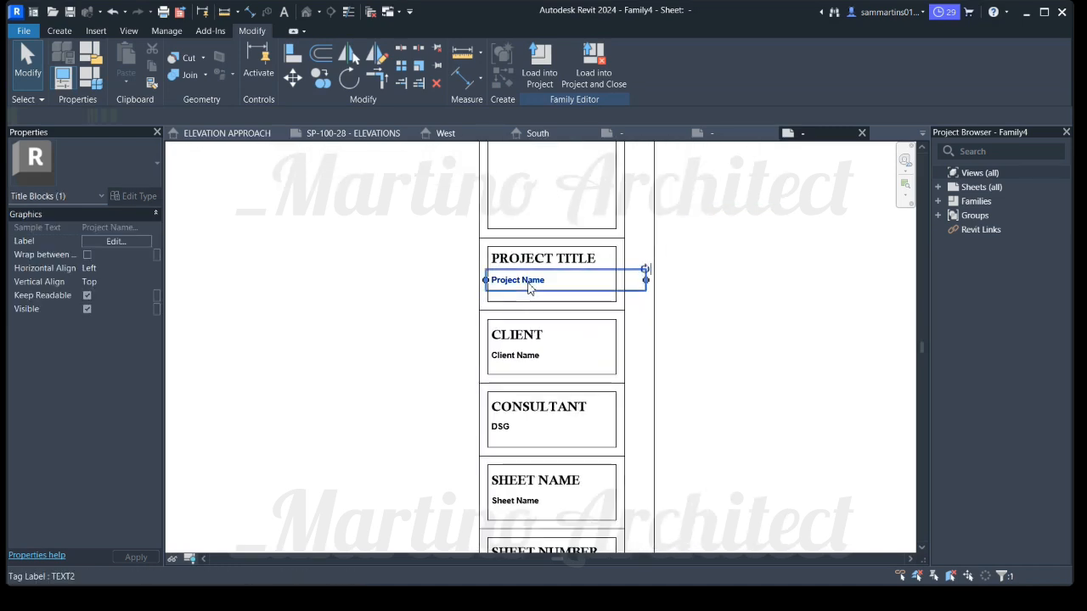
left_click_drag(529, 286, 549, 286)
left_click(701, 300)
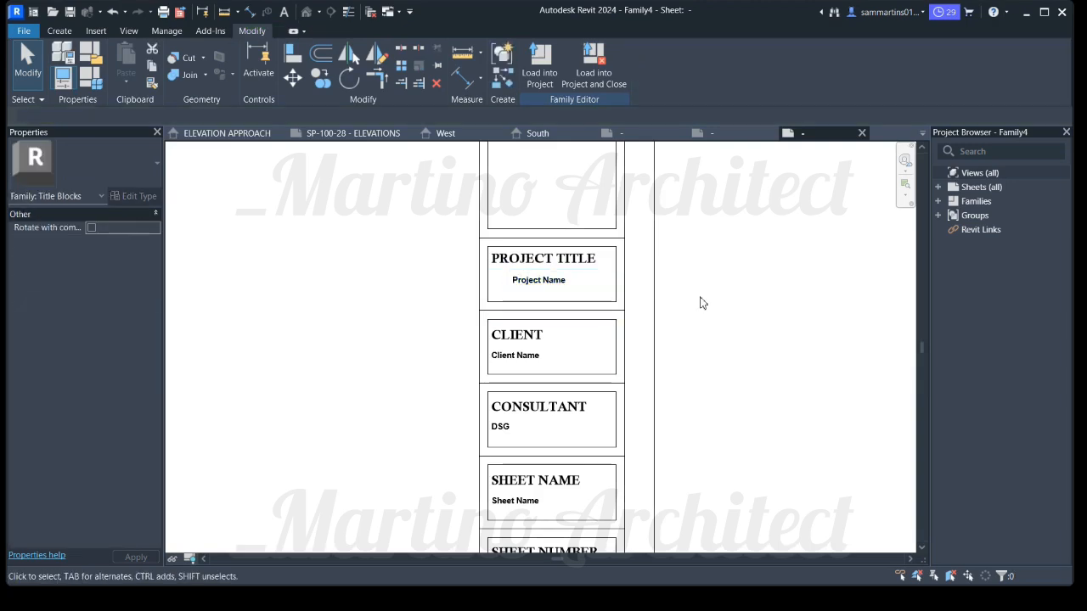
left_click(524, 357)
left_click_drag(524, 357, 545, 358)
left_click(686, 401)
Shift the DSG label under CONSULTANT and the Sheet Name label rightward to the middle of their cells
scroll(586, 400, "down", 1)
middle_click_drag(586, 400, 566, 301)
scroll(566, 302, "up", 1)
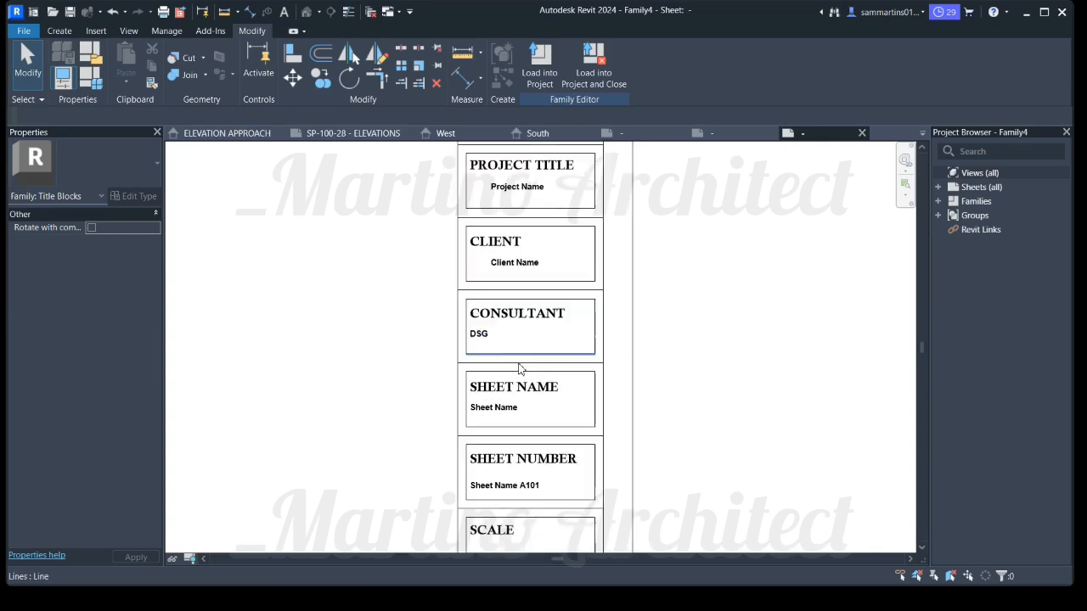
left_click(501, 342)
left_click_drag(501, 341, 532, 348, "ctrl")
left_click(745, 389)
scroll(556, 390, "down", 2)
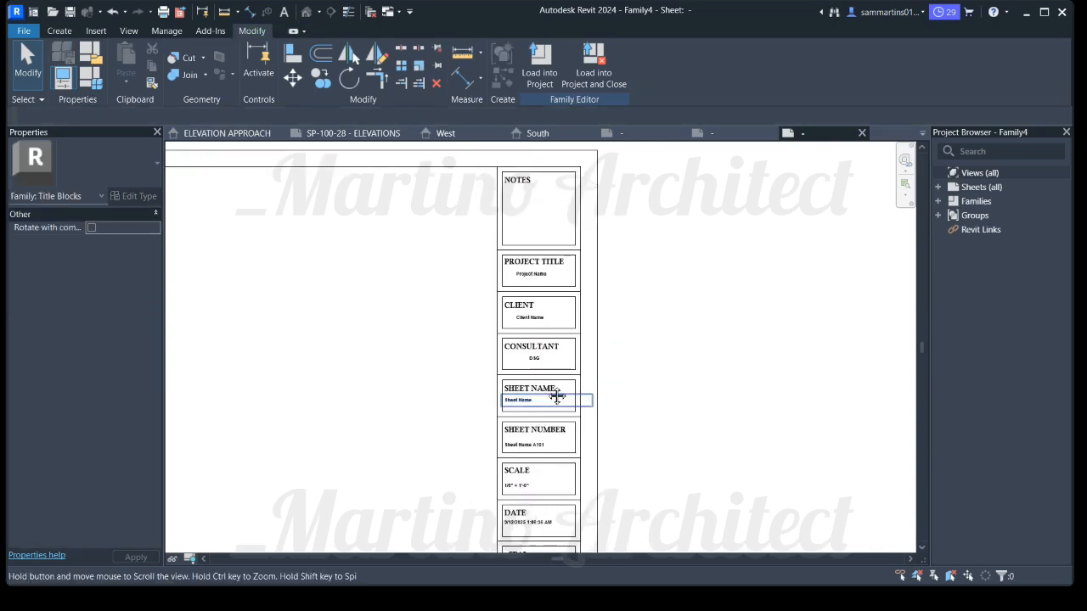
scroll(507, 358, "up", 1)
left_click(501, 357)
left_click_drag(505, 356, 558, 362, "ctrl")
left_click(740, 403)
Shift the labels under SHEET NUMBER and SCALE rightward to the middle of their cells
scroll(638, 354, "down", 2)
scroll(551, 364, "up", 1)
left_click(544, 361)
left_click(733, 396)
left_click(736, 403)
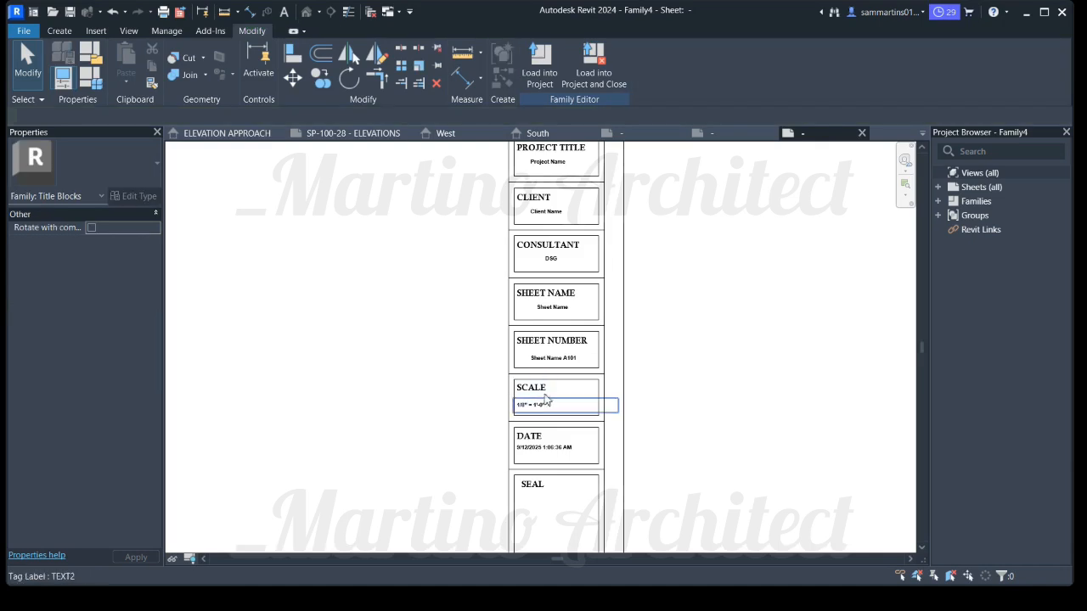
left_click(539, 407)
left_click_drag(538, 408, 558, 409, "ctrl")
left_click(713, 423)
scroll(547, 454, "up", 2)
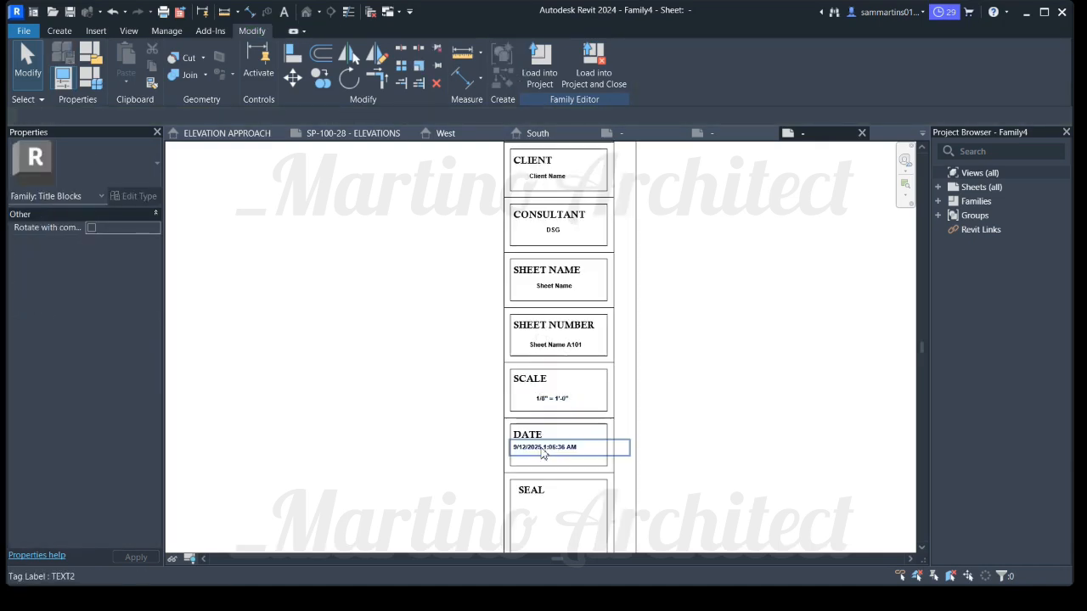
Compare the placement and font of the shifted labels with the headings in the title column
scroll(674, 468, "down", 3)
scroll(670, 412, "up", 1)
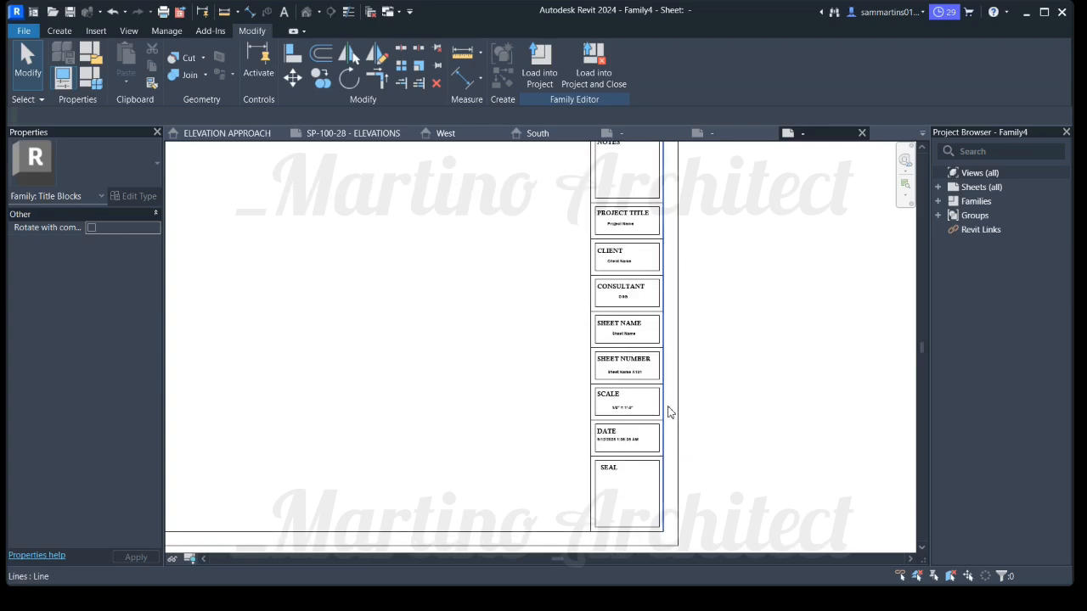
scroll(466, 302, "up", 1)
middle_click_drag(592, 274, 445, 329)
scroll(548, 283, "up", 4)
scroll(411, 330, "down", 6)
scroll(435, 312, "up", 5)
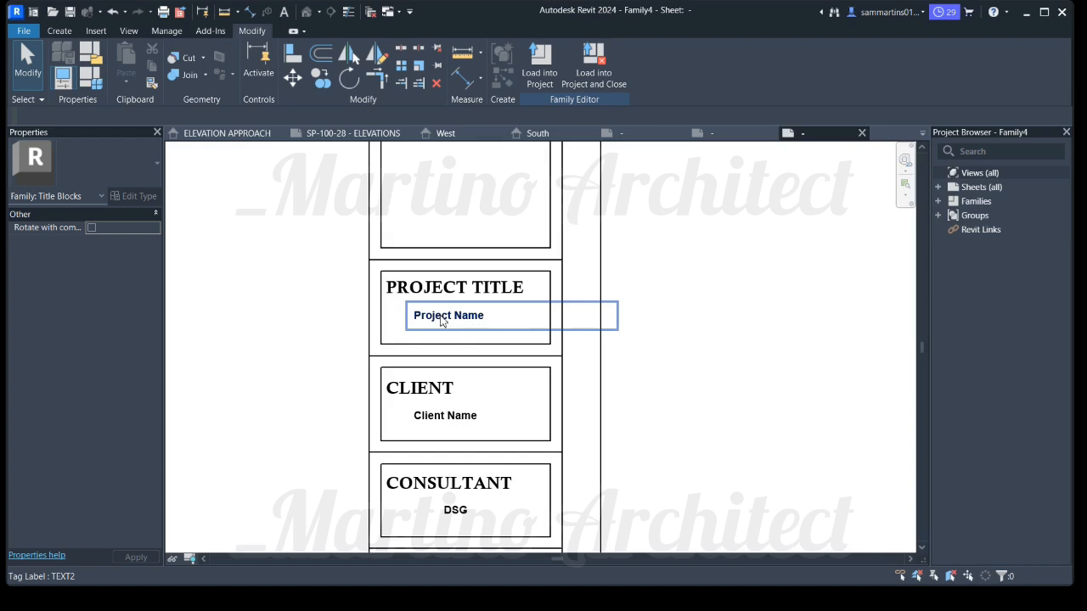
scroll(442, 318, "down", 3)
scroll(464, 327, "up", 2)
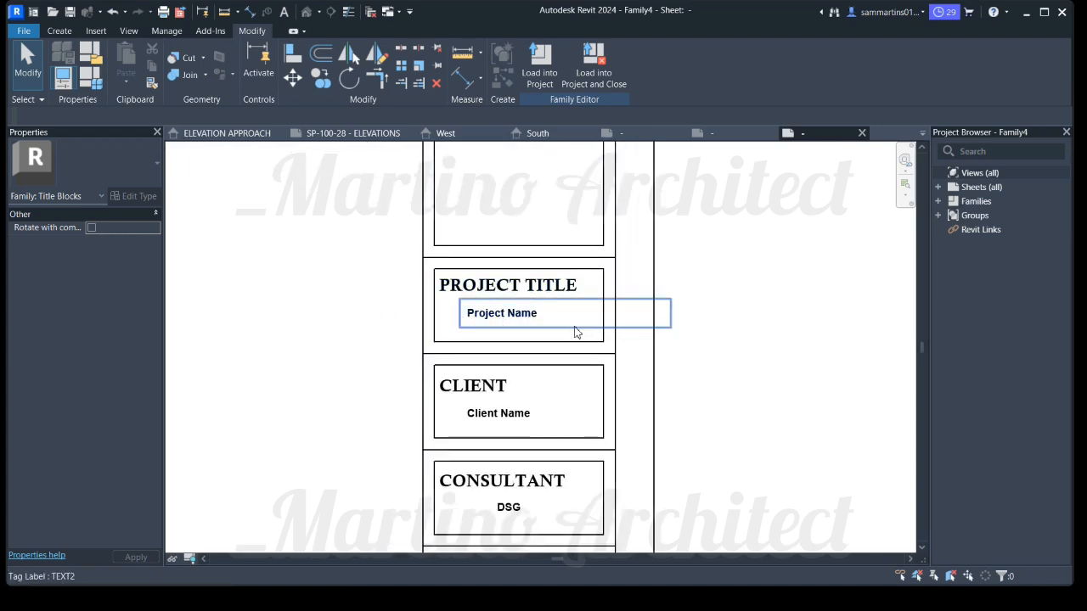
left_click(502, 321)
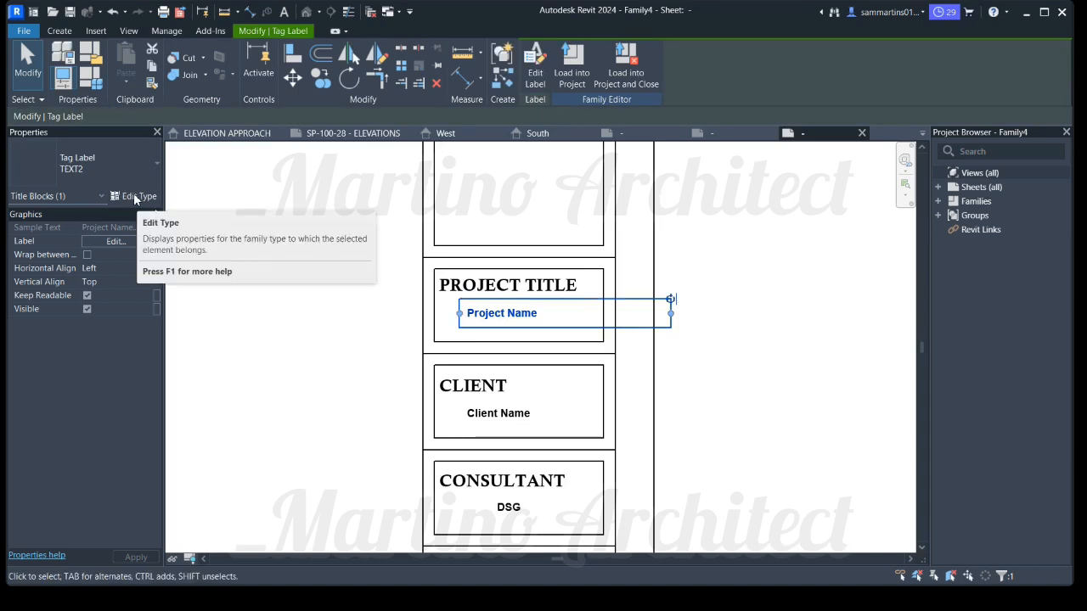
left_click(91, 166)
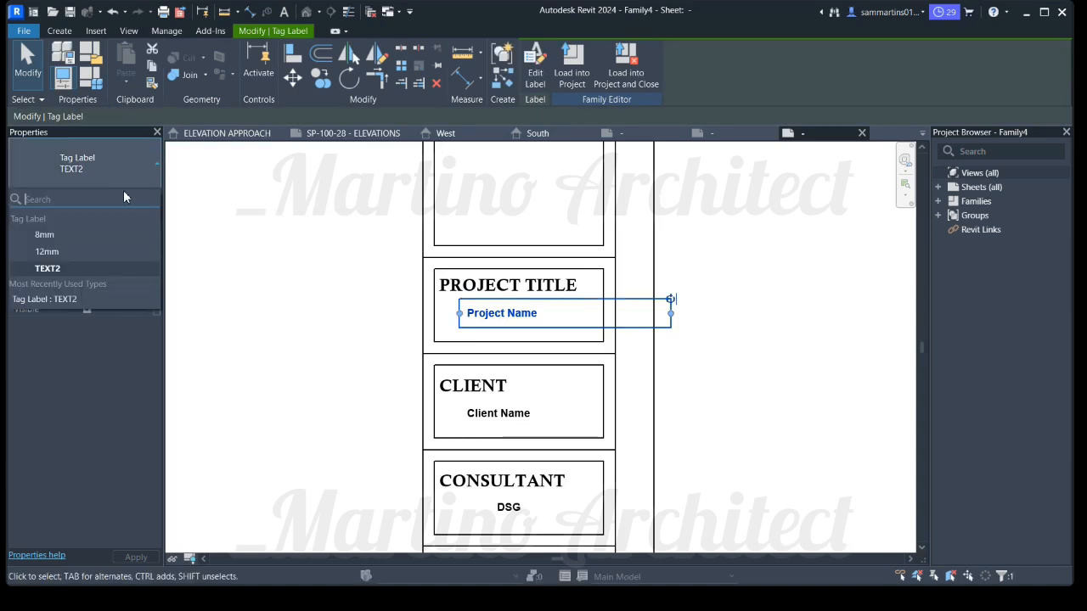
left_click(285, 289)
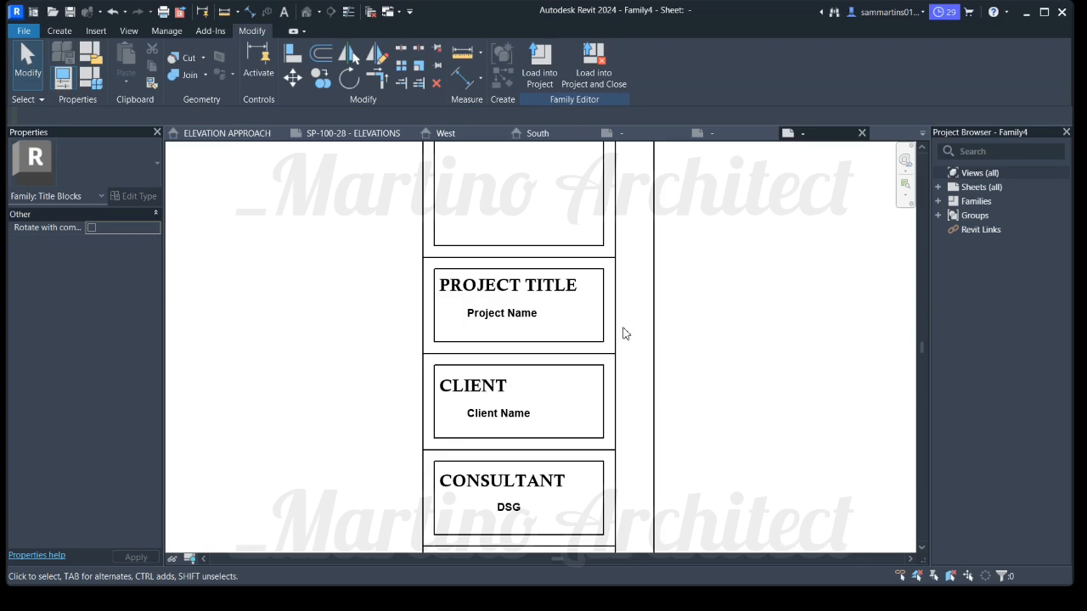
Change the text font of the TEXT2 label type to Calisto MT
left_click(514, 312)
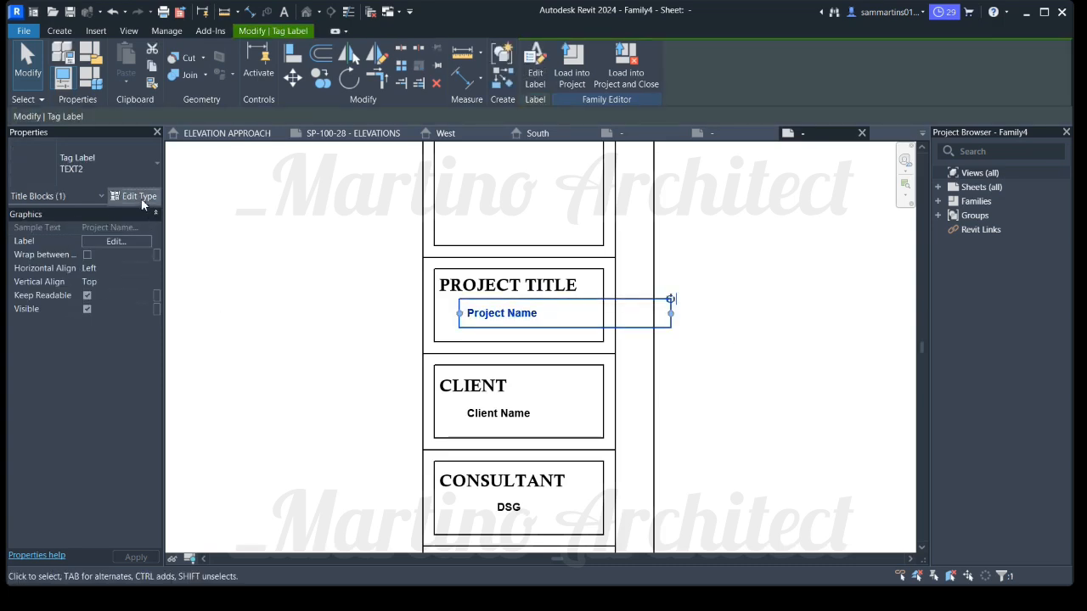
left_click(139, 198)
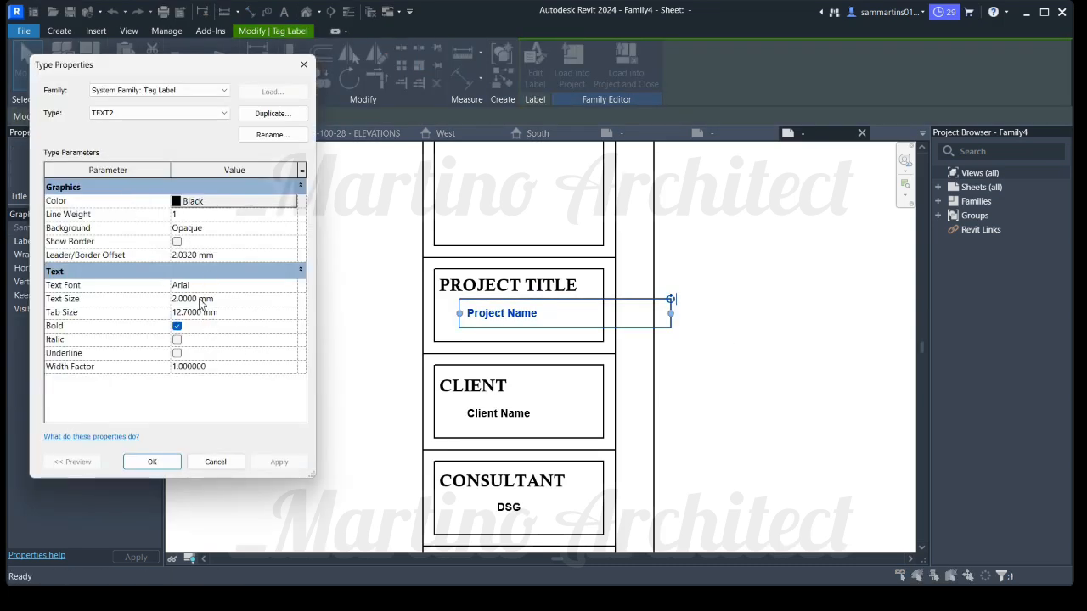
left_click(292, 286)
left_click(291, 286)
type("Calibri")
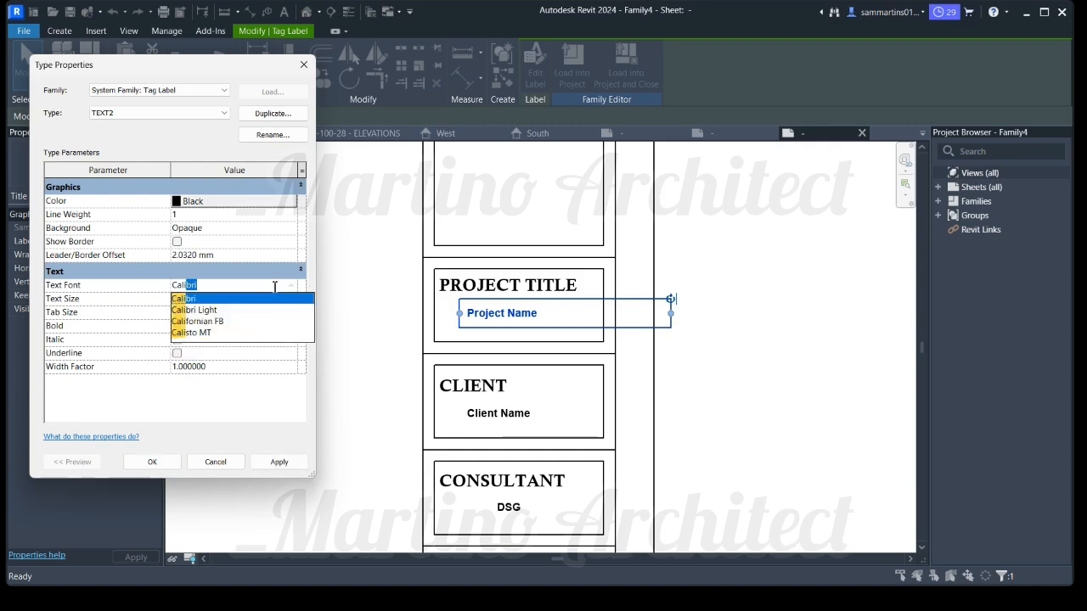
left_click(191, 333)
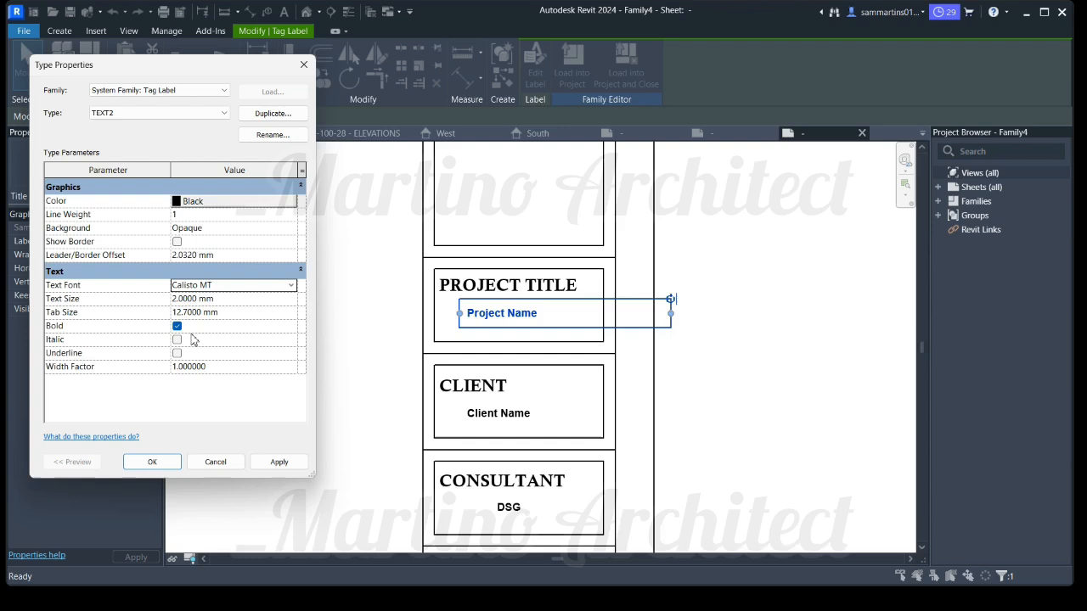
left_click(287, 468)
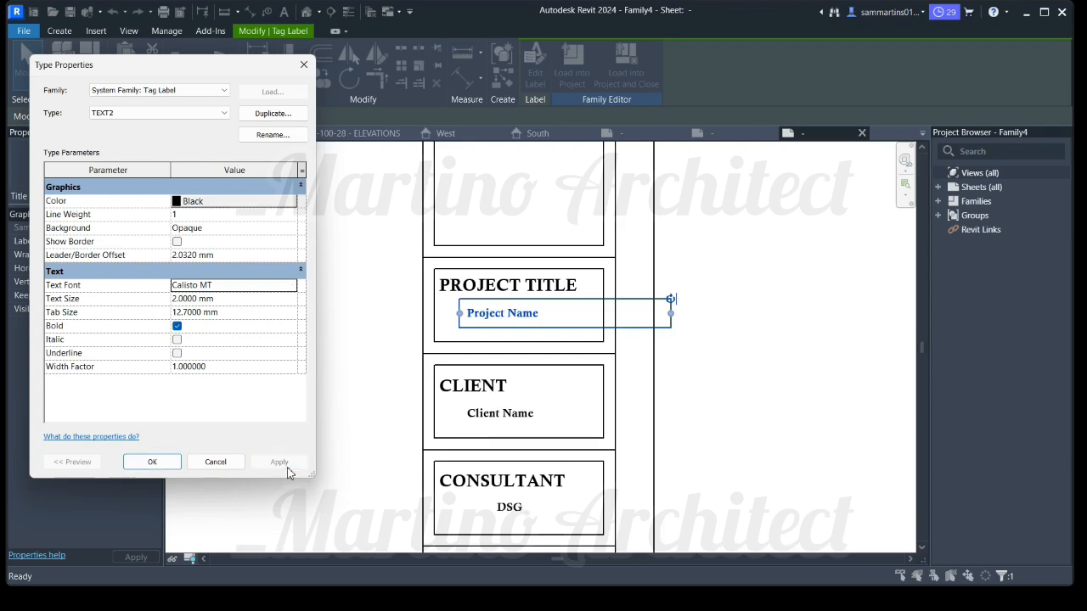
left_click(152, 462)
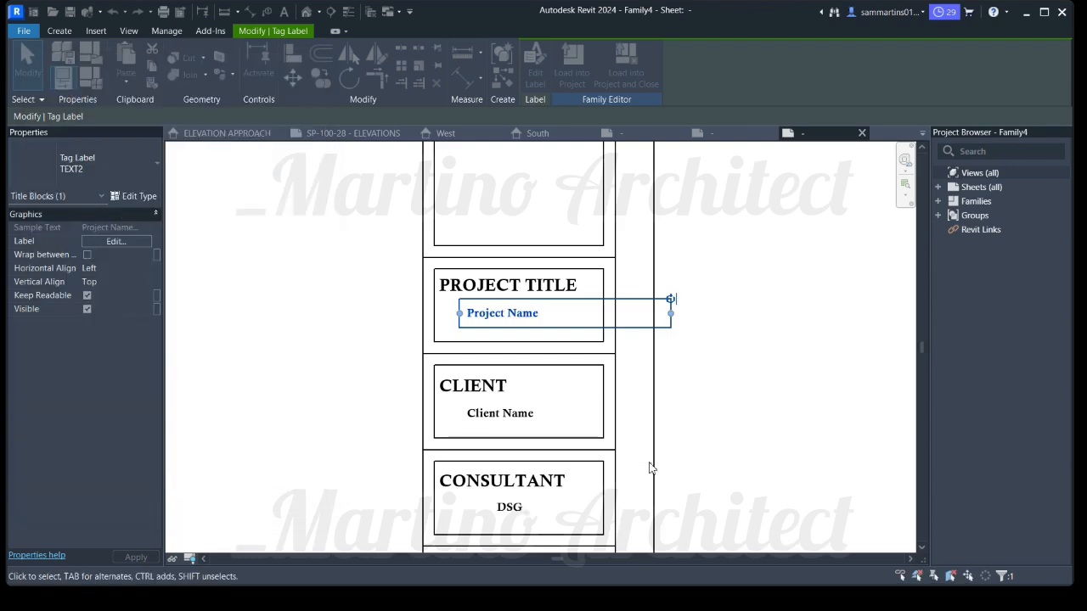
left_click(691, 405)
Check the appearance of the restyled labels along the whole title column
scroll(684, 410, "down", 5)
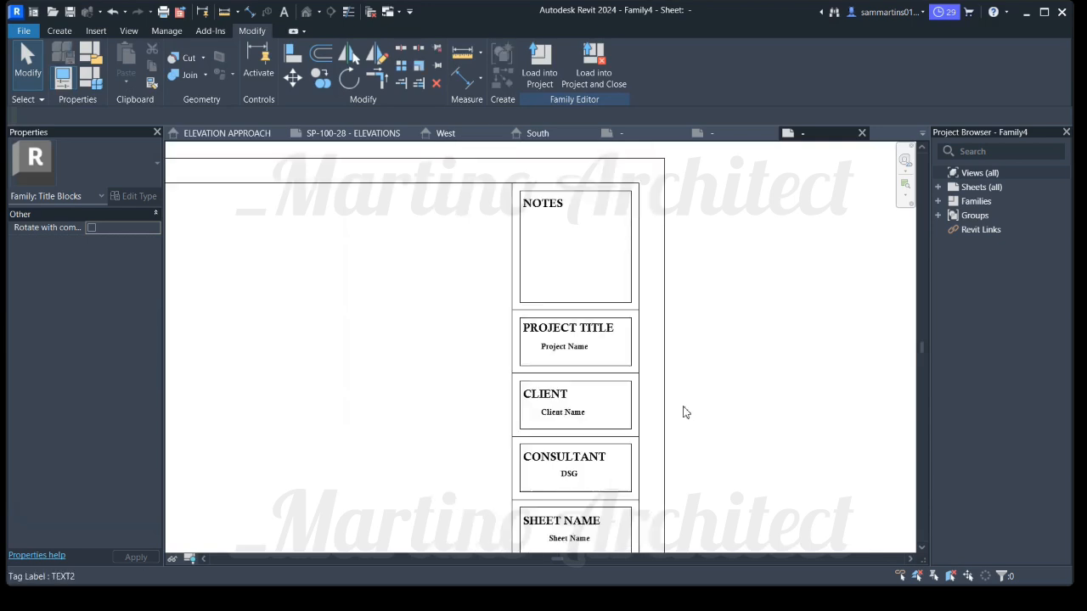
scroll(662, 418, "up", 1)
middle_click_drag(661, 417, 640, 316)
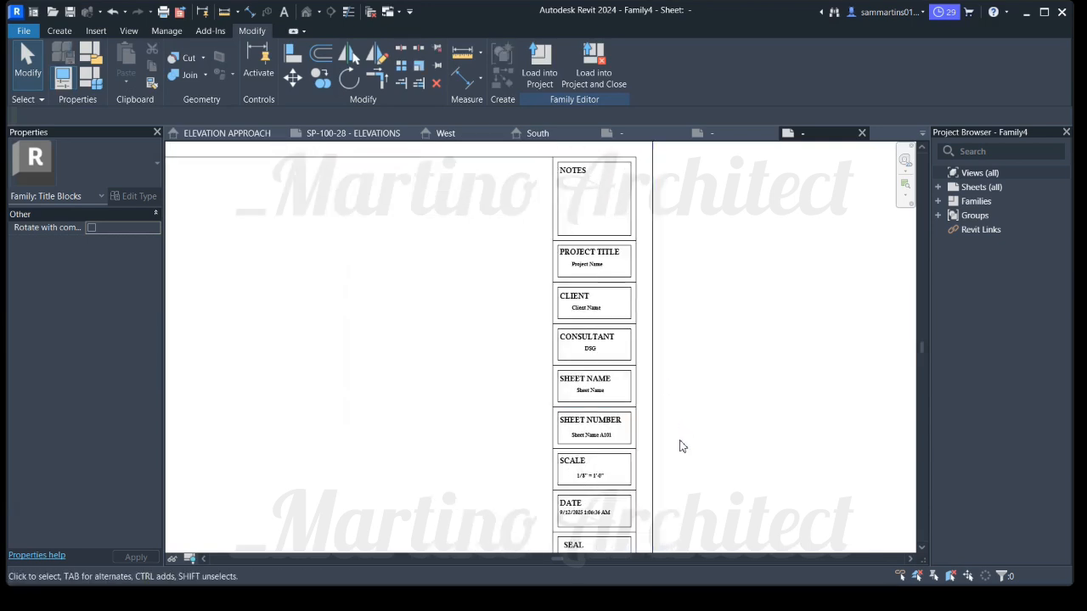
scroll(663, 436, "down", 3)
middle_click_drag(636, 454, 620, 534)
scroll(603, 441, "up", 4)
scroll(545, 233, "up", 1)
scroll(581, 221, "down", 2)
middle_click_drag(582, 217, 578, 339)
Start a text note for the NOTES cell and duplicate the TEXT 1 text type as TEXT 2
scroll(574, 247, "up", 5)
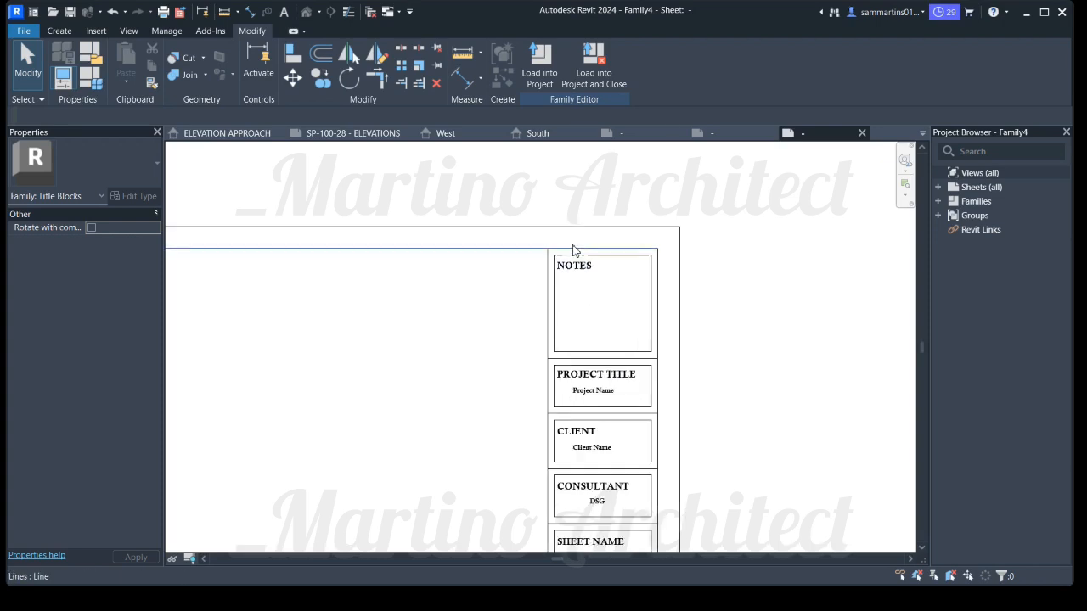
scroll(605, 303, "up", 2)
scroll(677, 287, "up", 1)
middle_click_drag(620, 294, 521, 284)
scroll(474, 316, "down", 2)
middle_click_drag(472, 311, 468, 252)
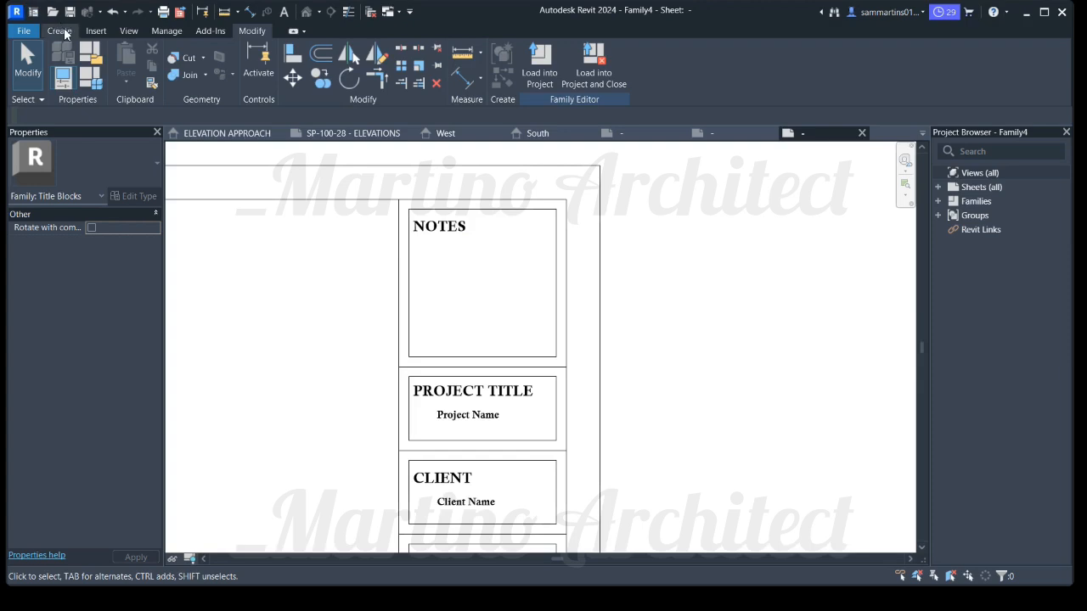
left_click(61, 31)
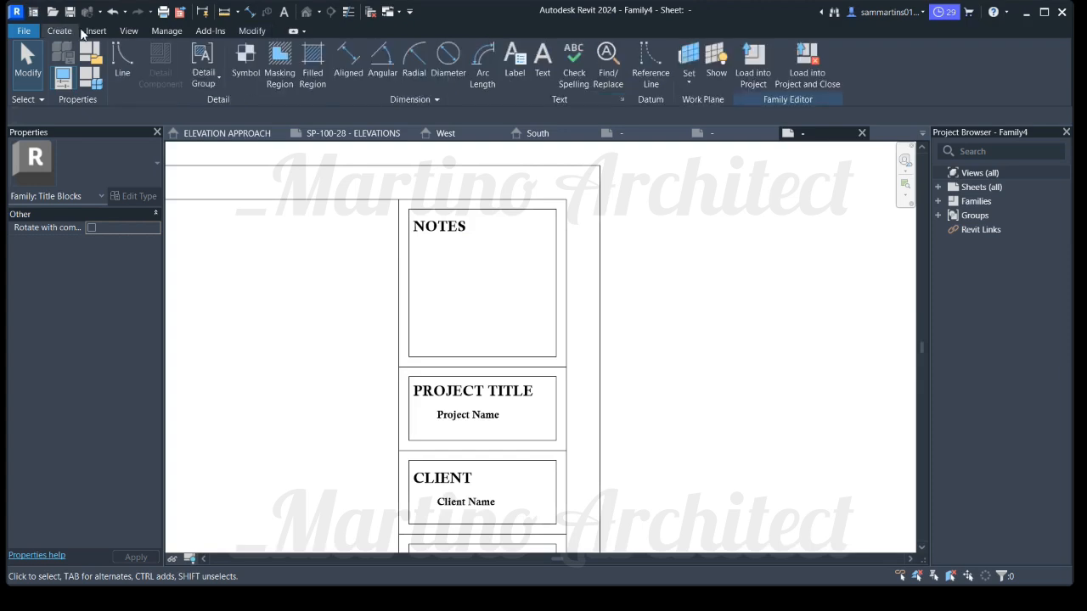
left_click(537, 75)
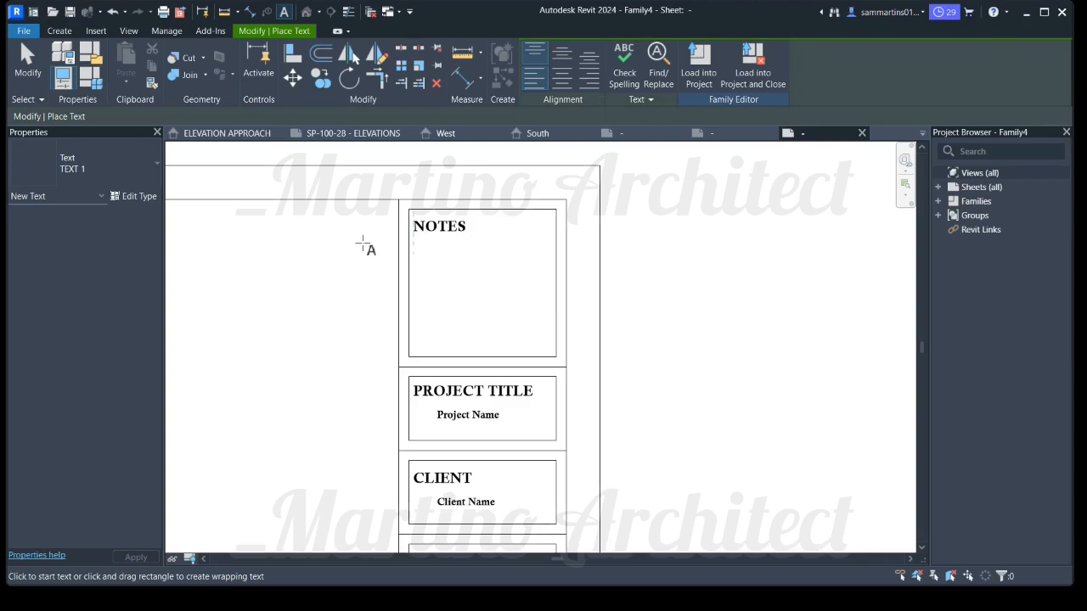
left_click(90, 160)
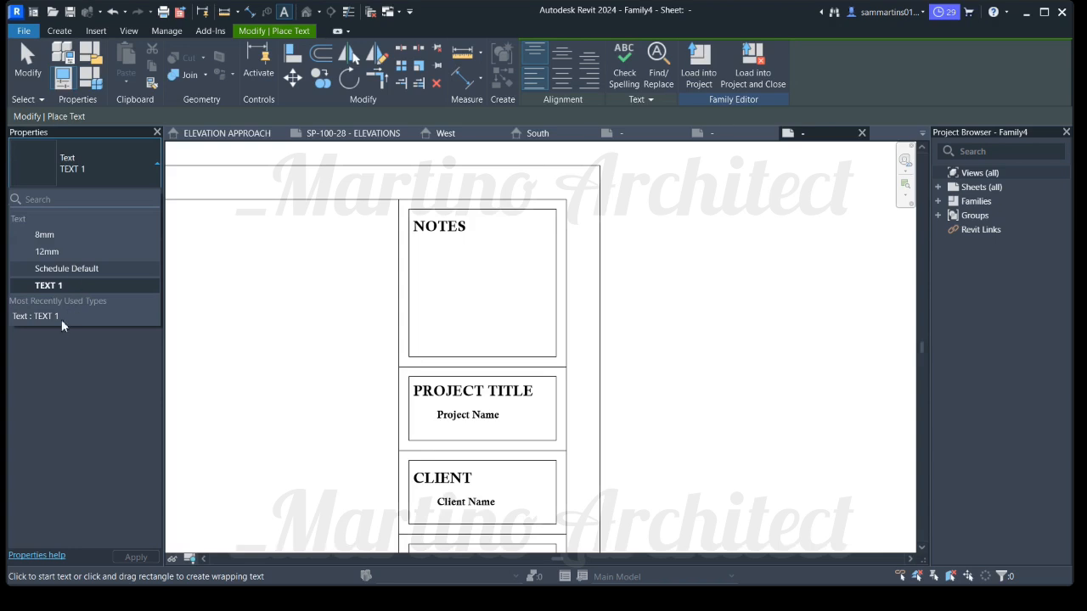
left_click(97, 157)
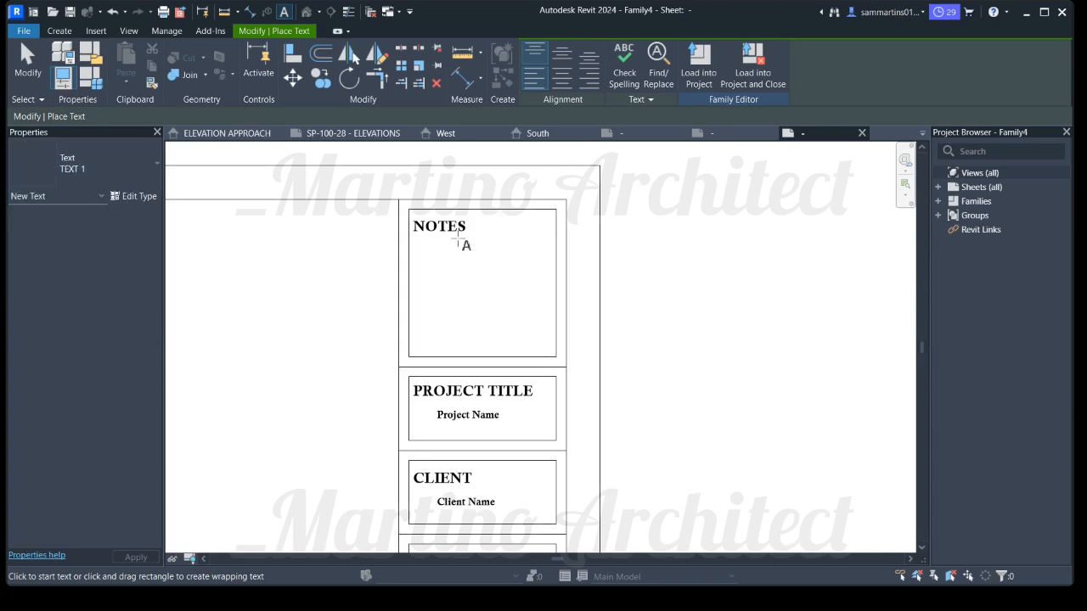
left_click(422, 257)
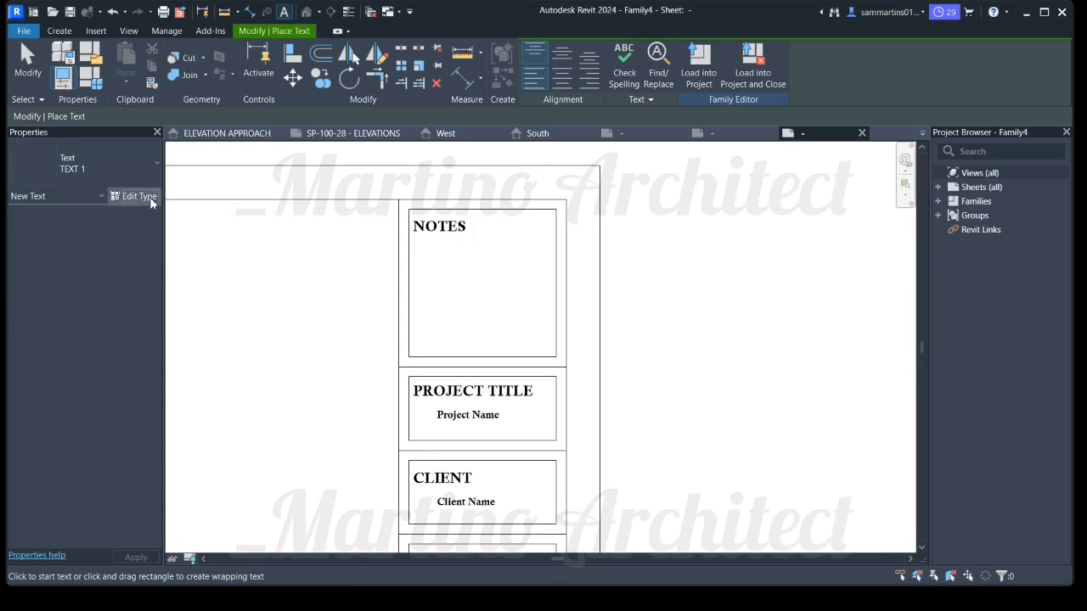
left_click(147, 197)
left_click(286, 115)
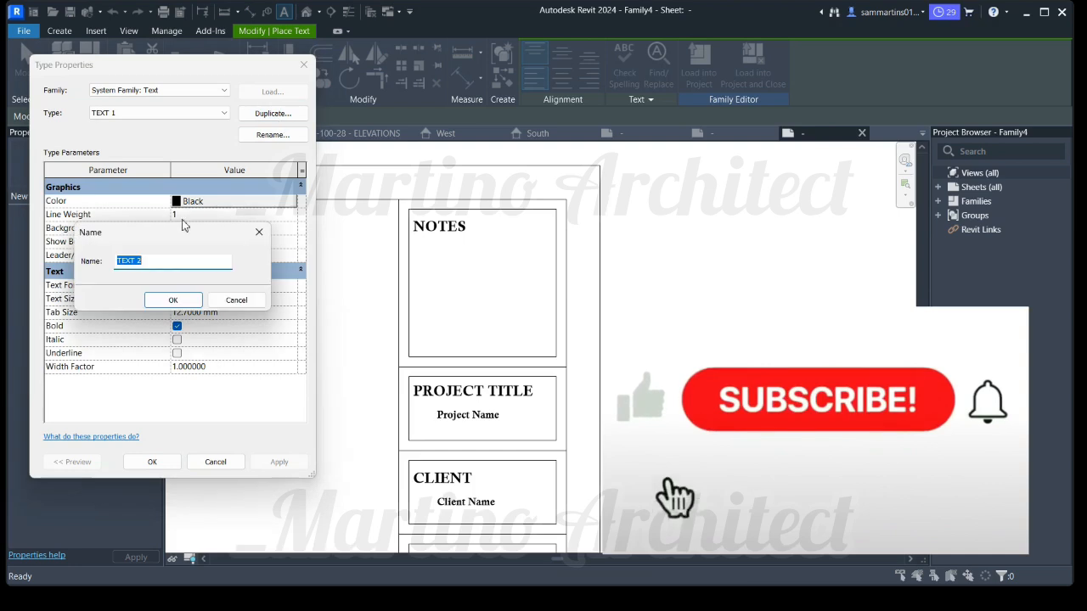
left_click(150, 264)
left_click_drag(150, 264, 134, 262)
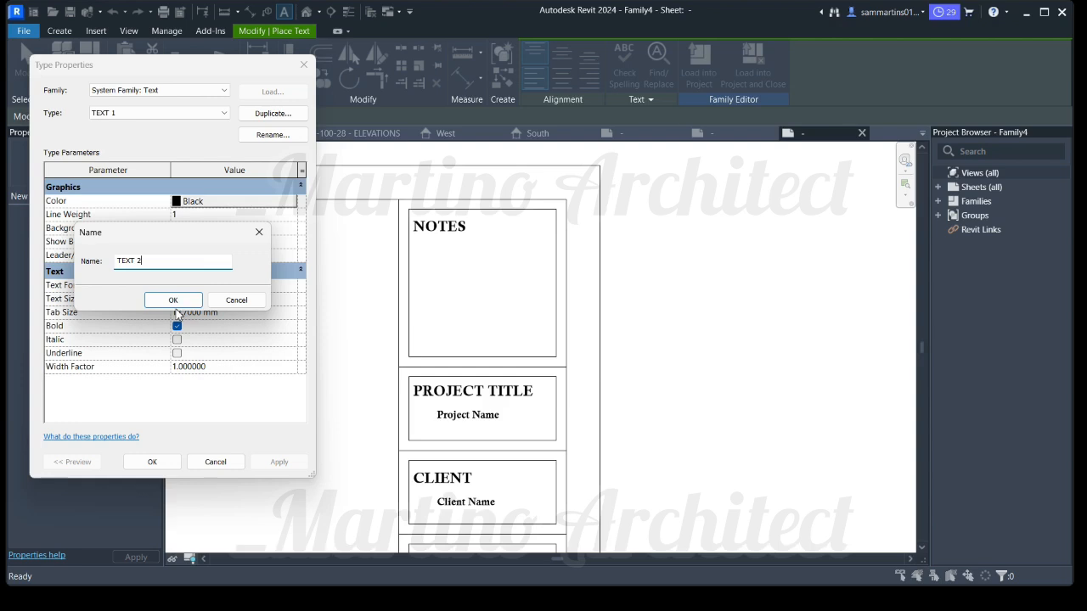
left_click(172, 301)
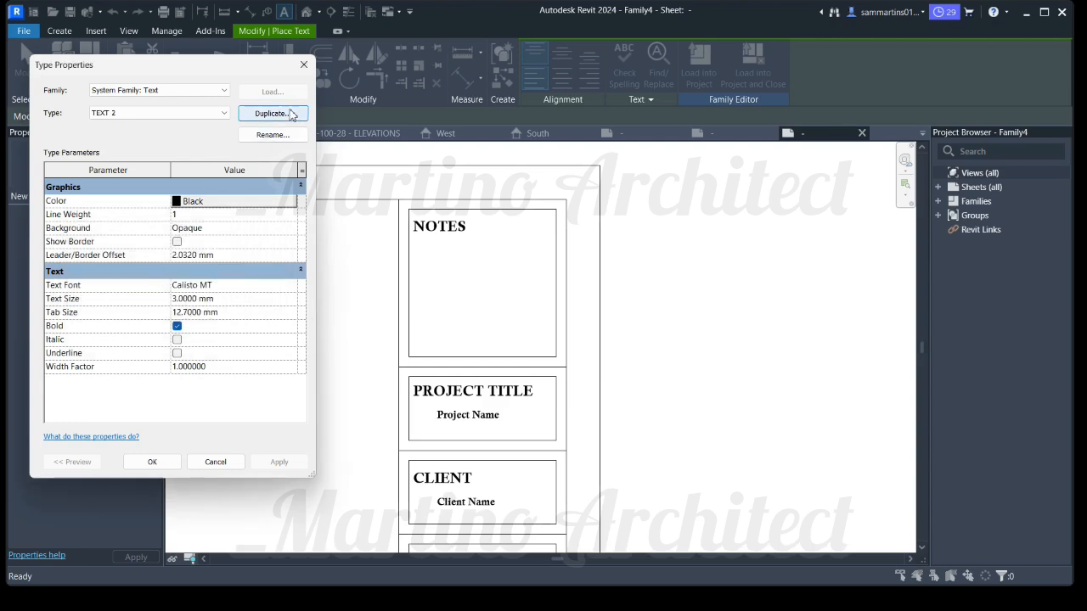
Duplicate the TEXT 2 text type as TEXT 3 and set its text size to 2 mm
left_click(284, 118)
left_click(182, 300)
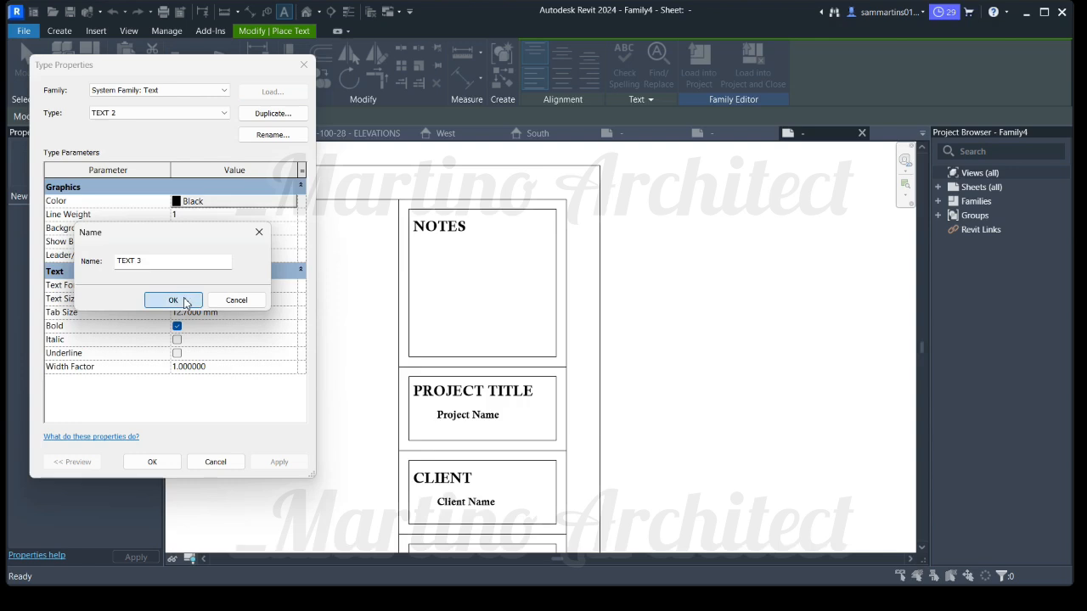
left_click(181, 299)
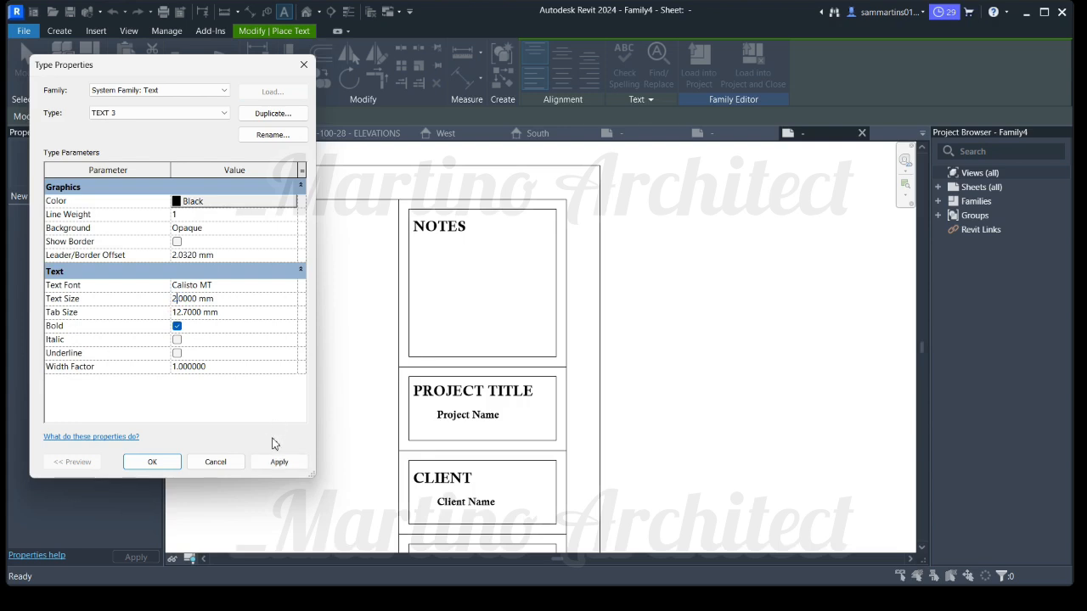
left_click(279, 462)
left_click(152, 461)
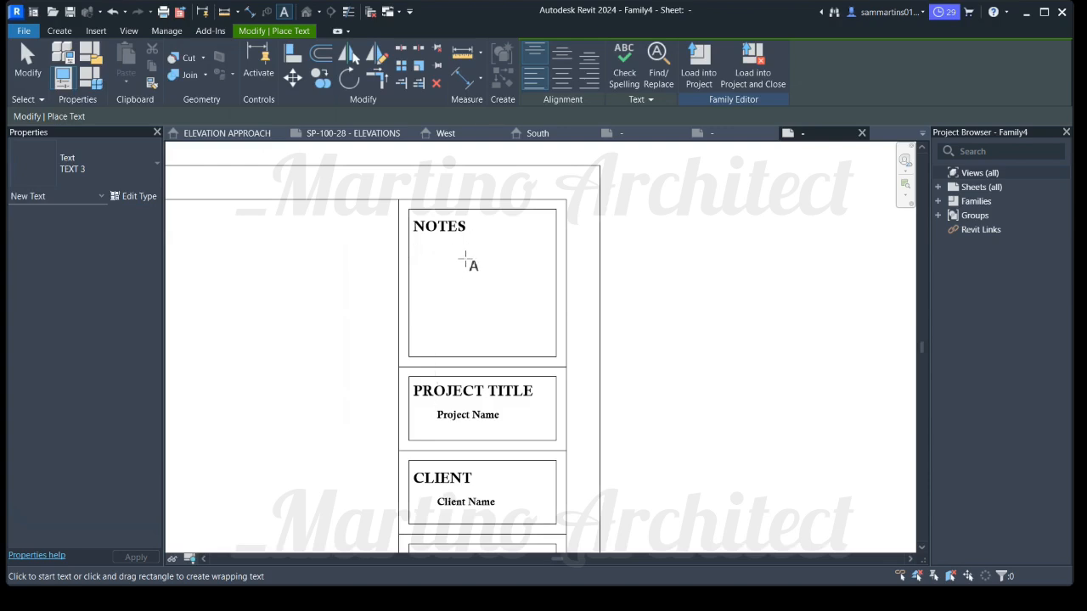
Place the note "This Drawing is not to scale" in TEXT 3 style beneath the NOTES heading
left_click(416, 248)
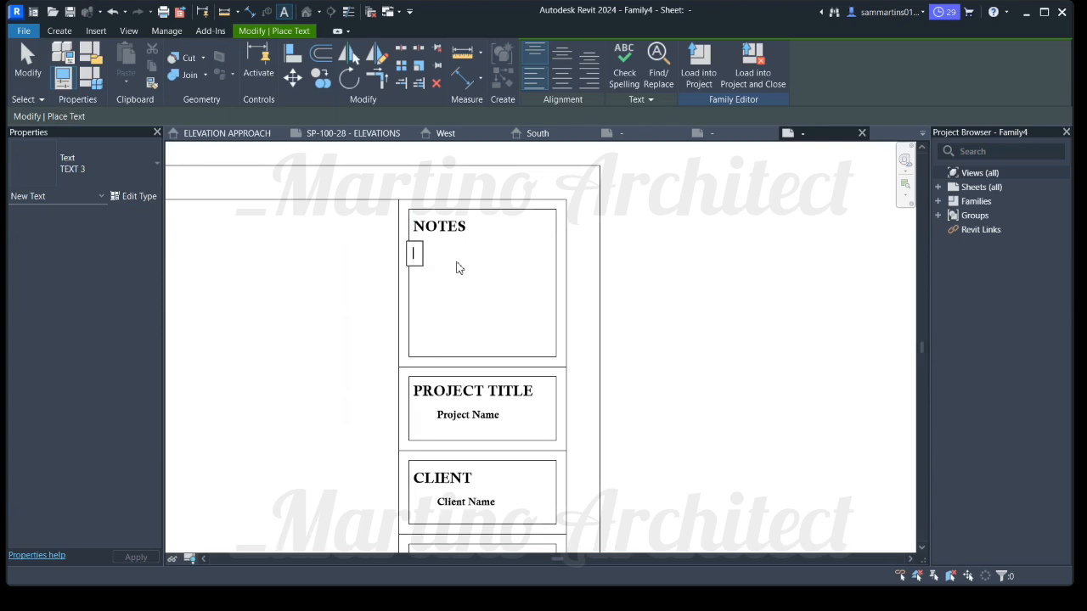
left_click(456, 268)
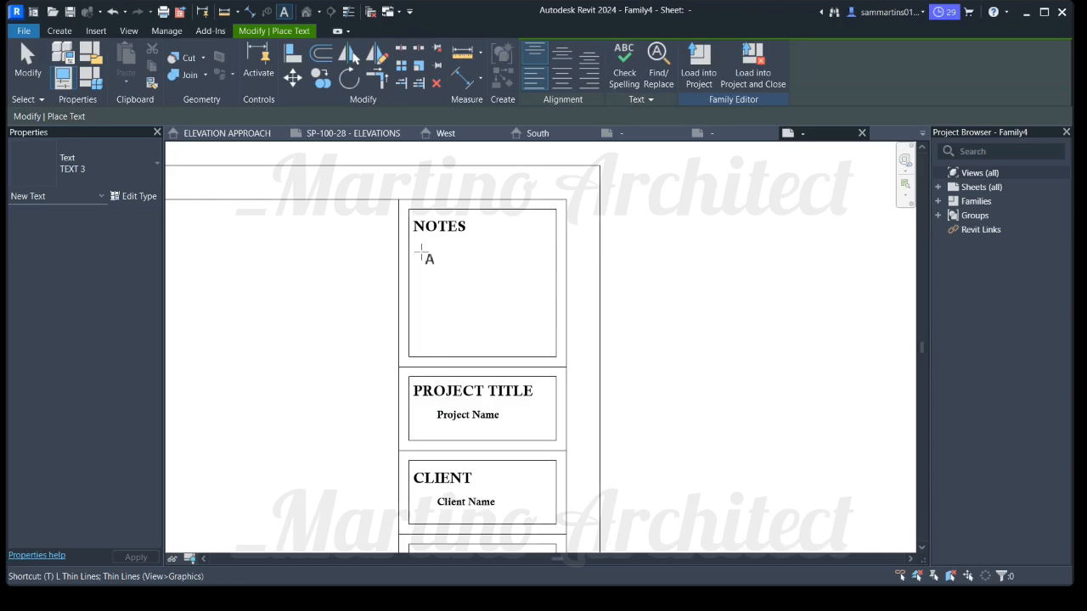
left_click(419, 248)
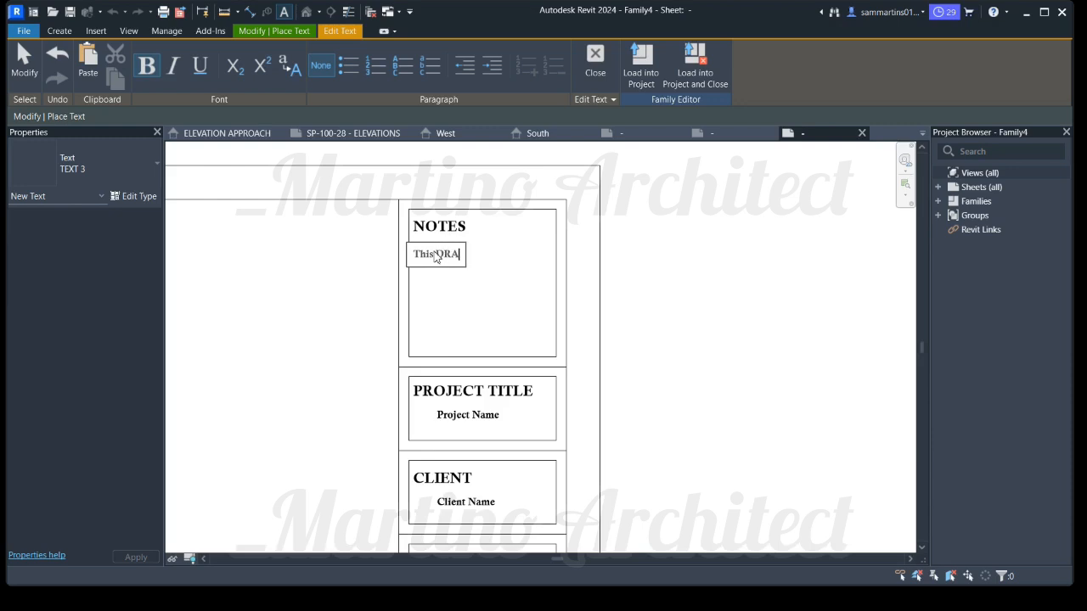
key("BackSpace")
key("BackSpace")
type("rawing is not to")
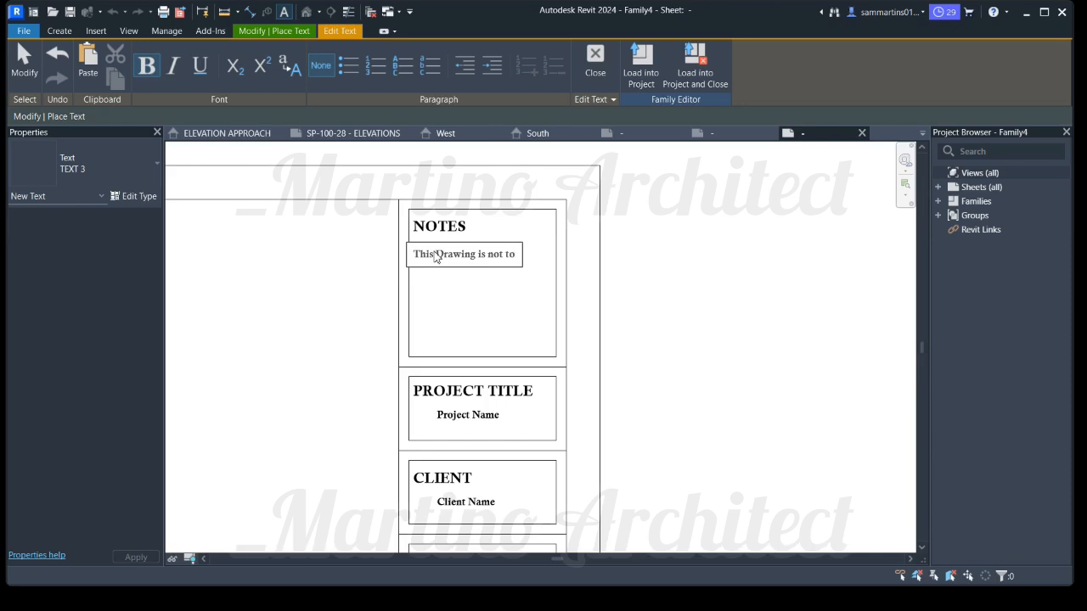
type("ca")
left_click(689, 283)
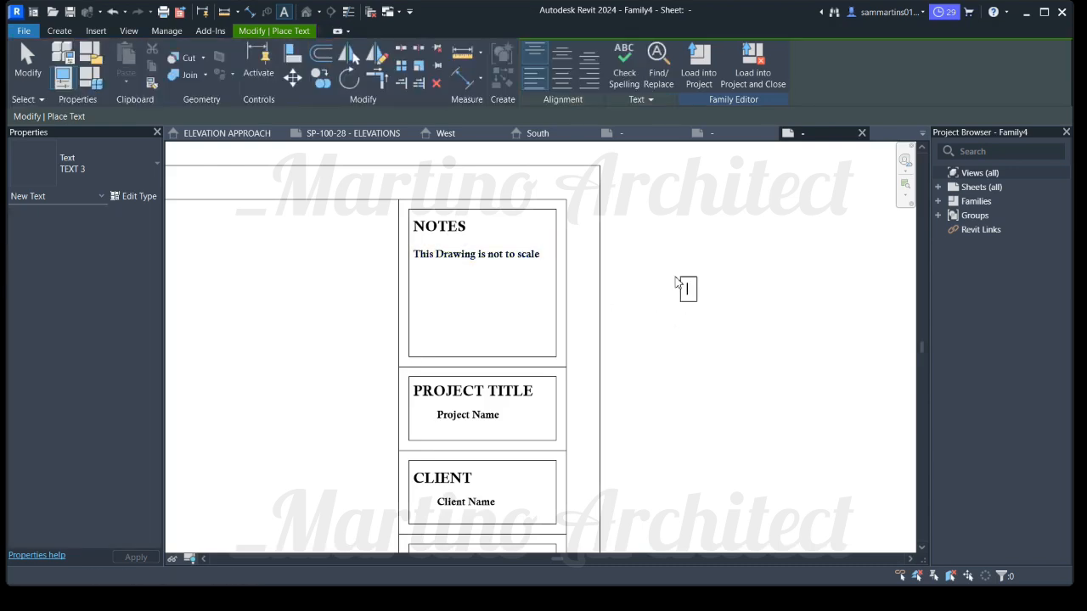
left_click(677, 283)
key("Escape")
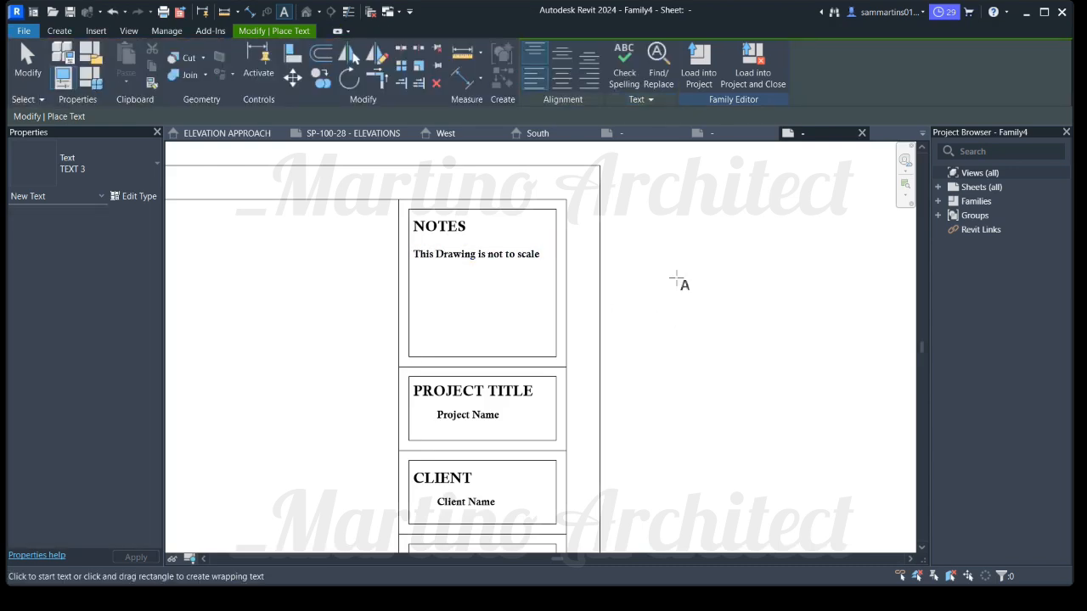
key("Escape")
Check the size and placement of the new note against the other title column cells and the whole sheet
scroll(575, 245, "down", 2)
middle_click_drag(575, 245, 658, 268)
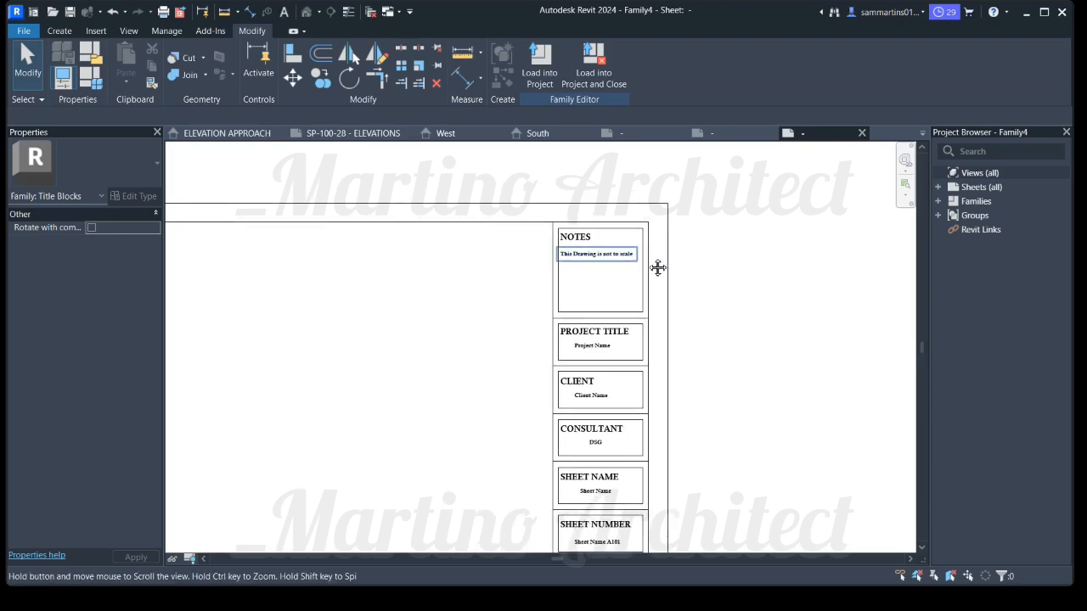
scroll(636, 267, "up", 3)
scroll(561, 252, "down", 2)
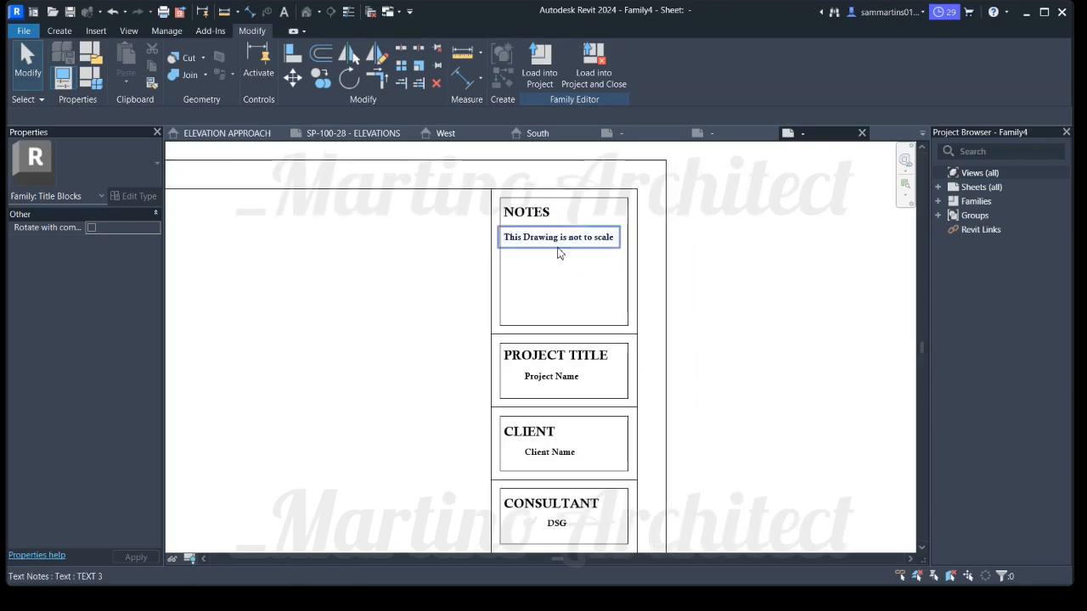
scroll(632, 285, "down", 4)
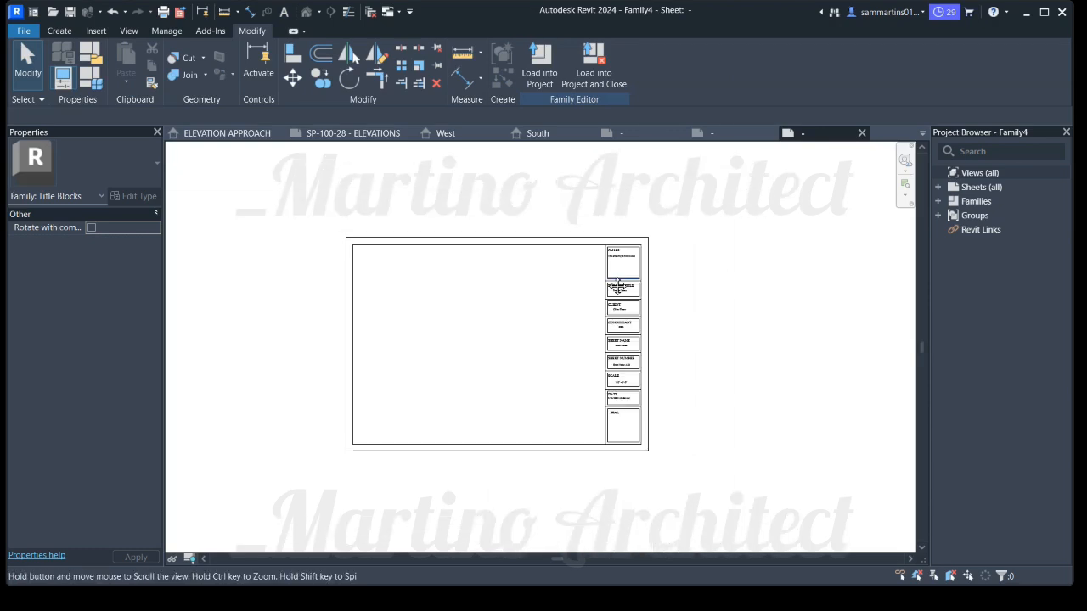
scroll(619, 284, "up", 3)
scroll(656, 367, "down", 2)
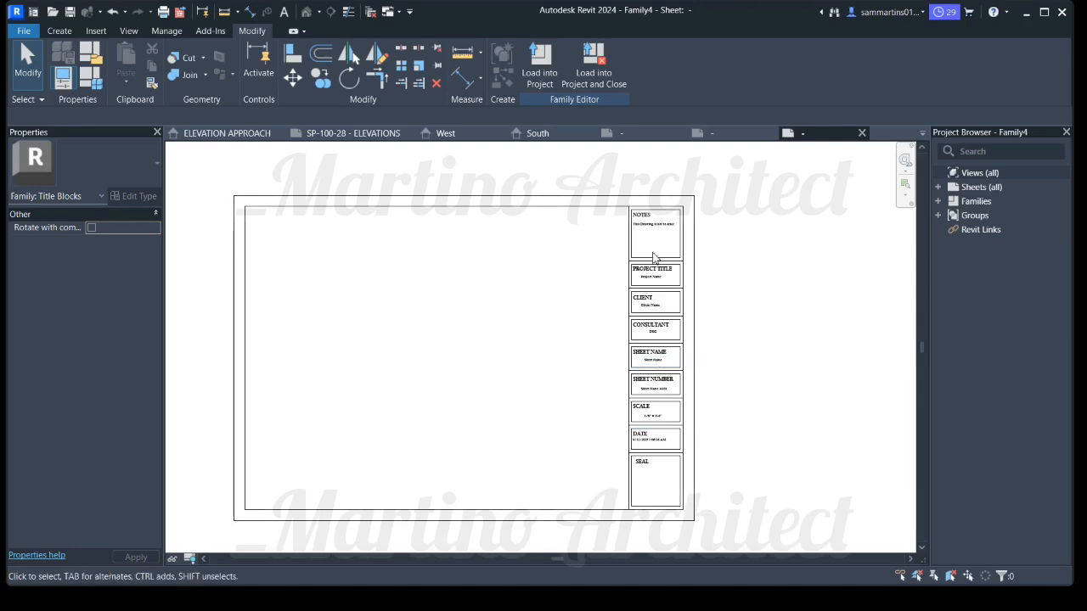
scroll(656, 253, "up", 2)
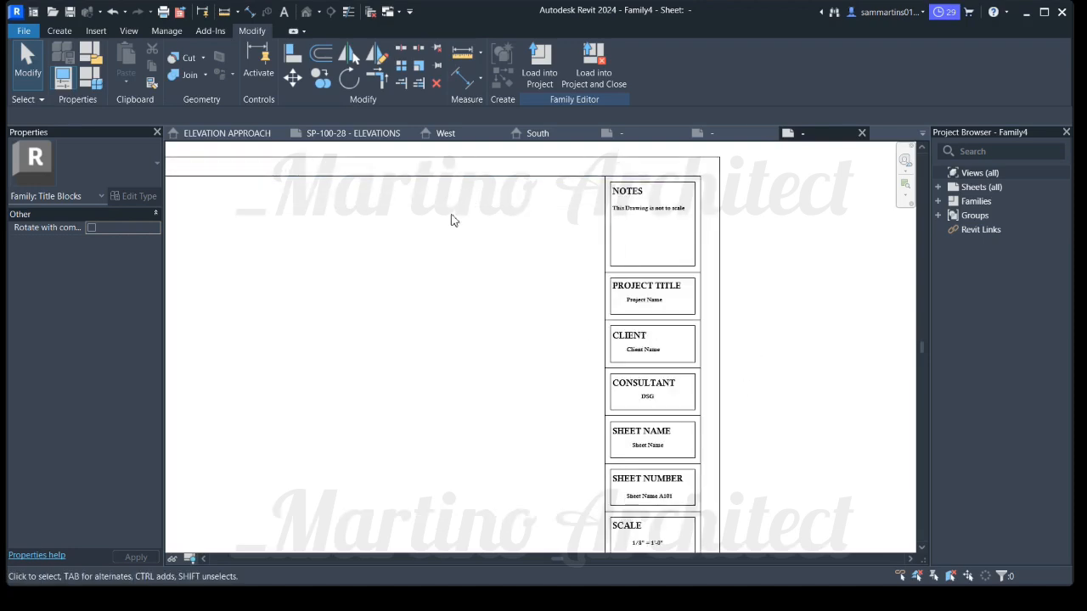
scroll(454, 221, "down", 2)
scroll(530, 354, "down", 2)
scroll(539, 253, "up", 5)
scroll(452, 297, "down", 4)
middle_click_drag(450, 302, 547, 263)
scroll(547, 263, "up", 1)
scroll(663, 263, "up", 3)
scroll(628, 274, "up", 1)
scroll(687, 286, "down", 3)
scroll(658, 221, "up", 2)
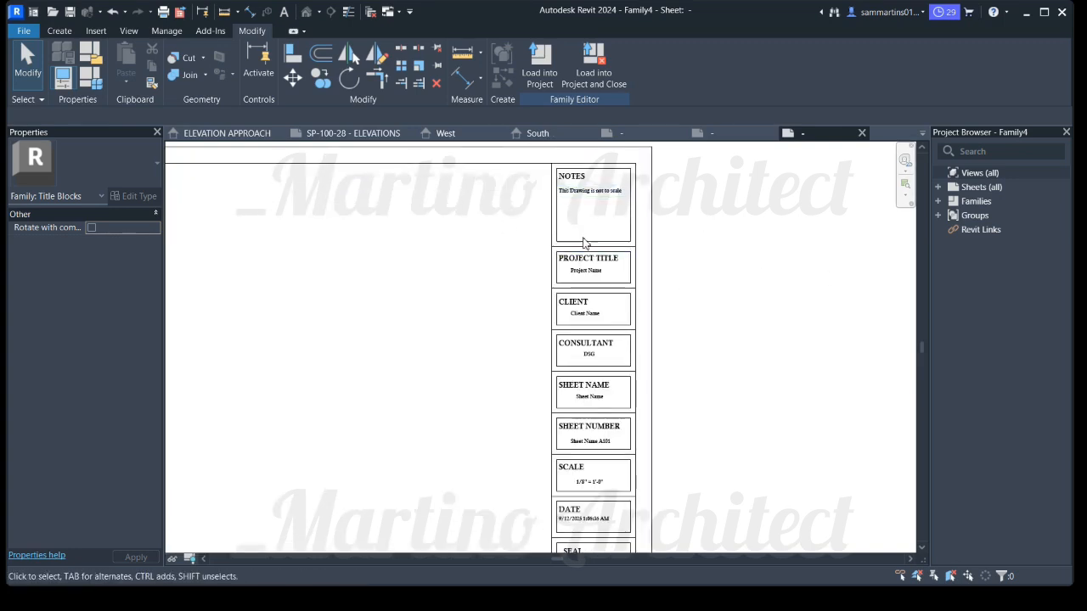
Change the subcategory of the long vertical line between the drawing area and the title column to <Wide Lines>
scroll(583, 244, "up", 2)
left_click(526, 232)
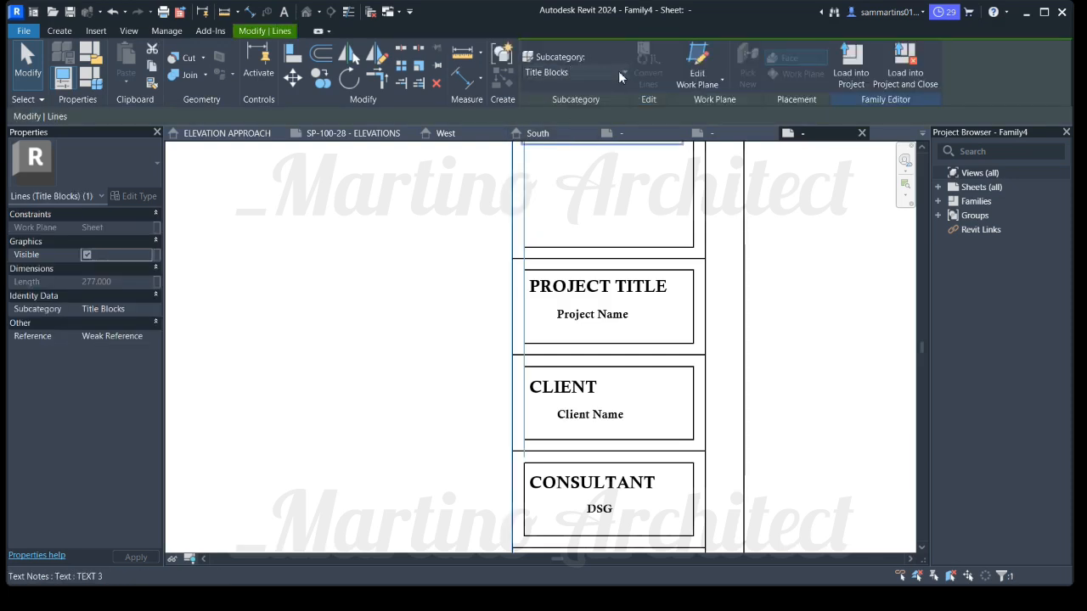
left_click(622, 74)
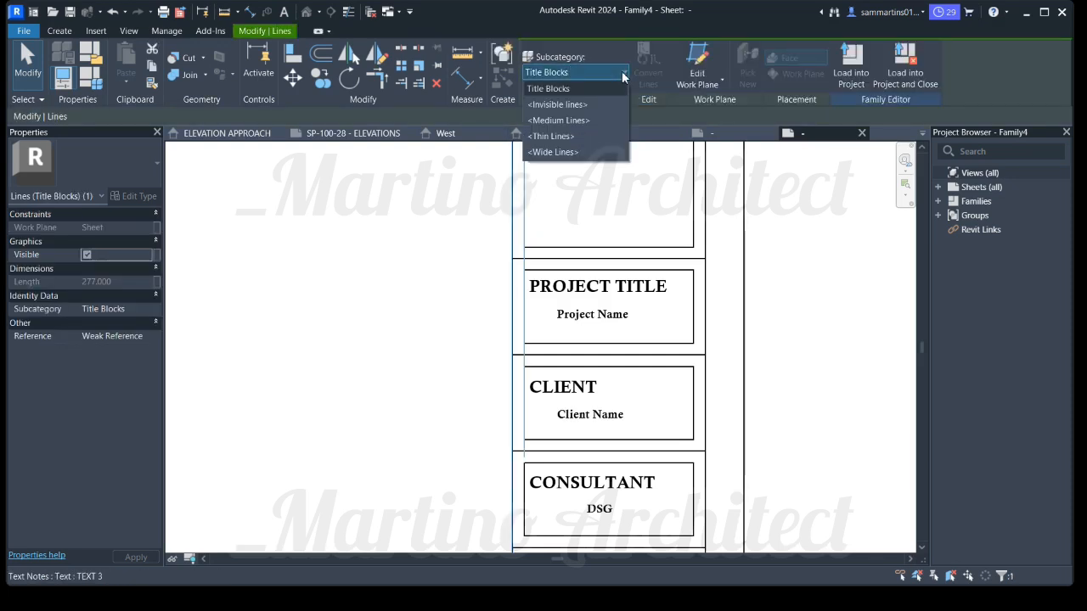
left_click(552, 152)
left_click(787, 274)
Inspect the line weight of the title column's vertical divider against the sheet border, both close up and across the full sheet
scroll(798, 312, "down", 2)
scroll(668, 320, "down", 3)
scroll(706, 444, "up", 5)
scroll(533, 420, "down", 2)
scroll(557, 397, "down", 2)
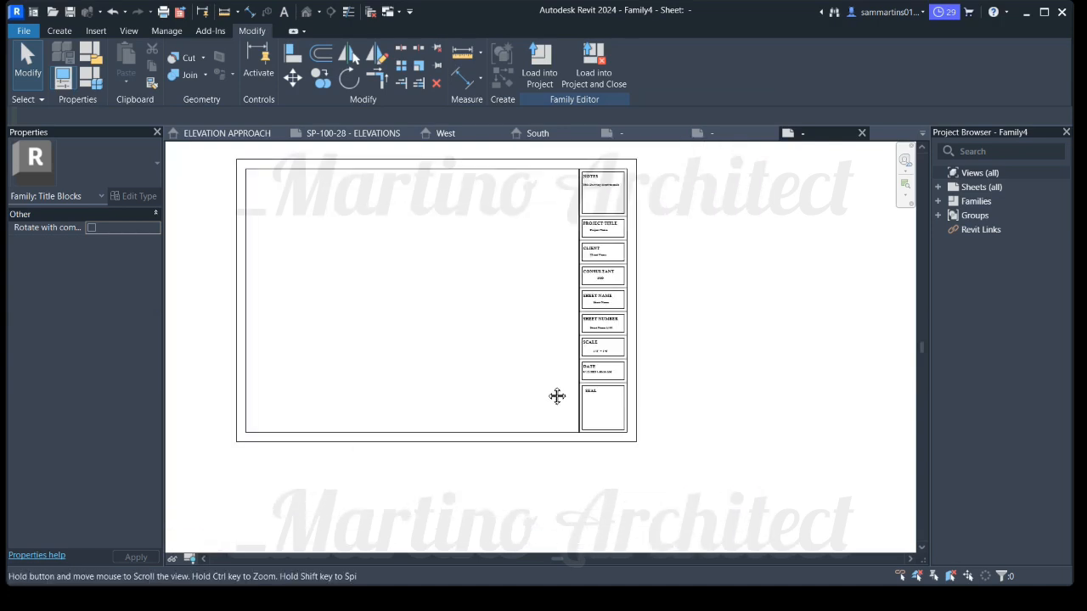
middle_click_drag(556, 396, 675, 444)
scroll(444, 443, "up", 1)
middle_click_drag(444, 442, 434, 408)
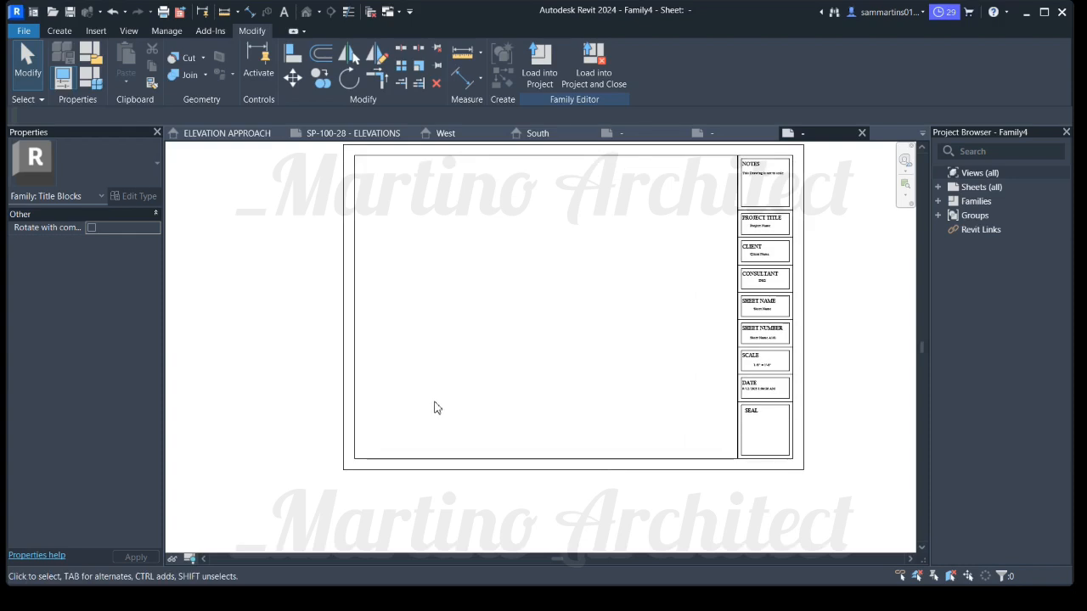
scroll(538, 260, "down", 2)
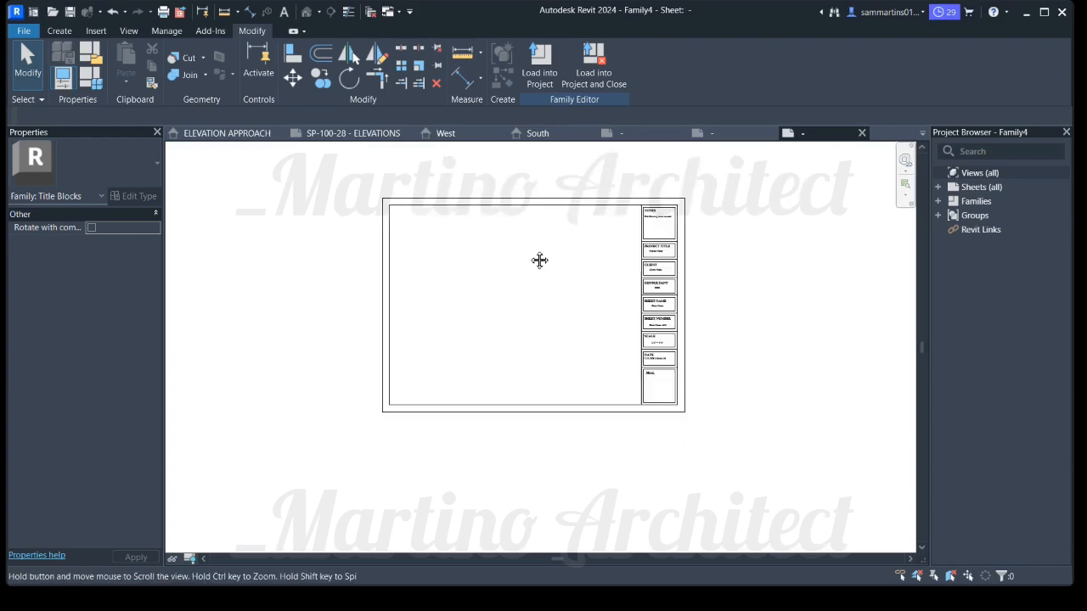
scroll(526, 241, "up", 2)
middle_click_drag(443, 281, 411, 278)
scroll(411, 277, "up", 1)
scroll(404, 282, "down", 3)
scroll(430, 288, "up", 2)
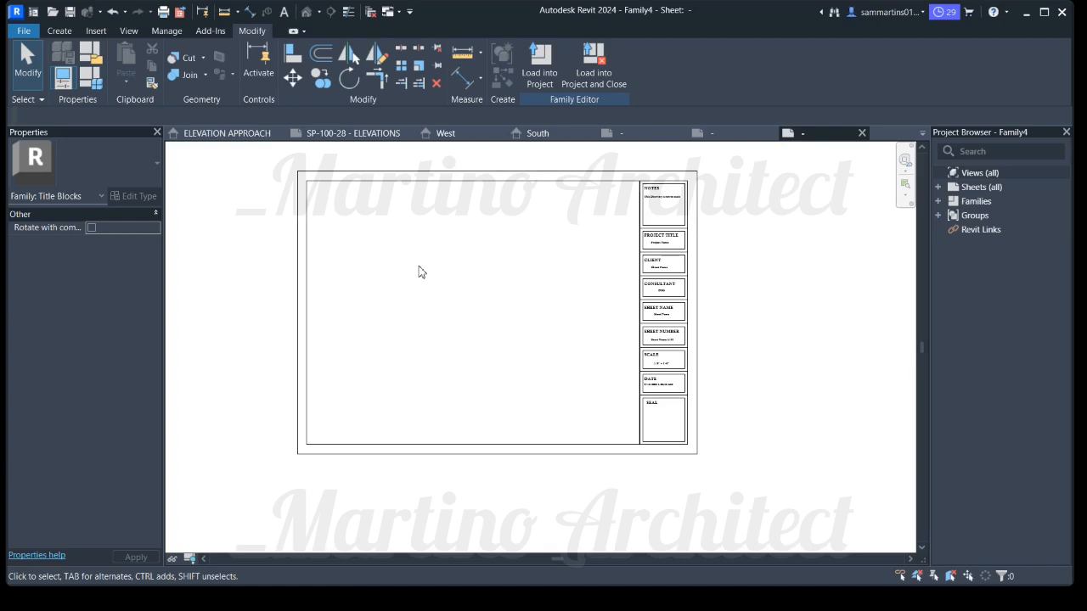
middle_click_drag(463, 213, 405, 254)
scroll(572, 224, "up", 4)
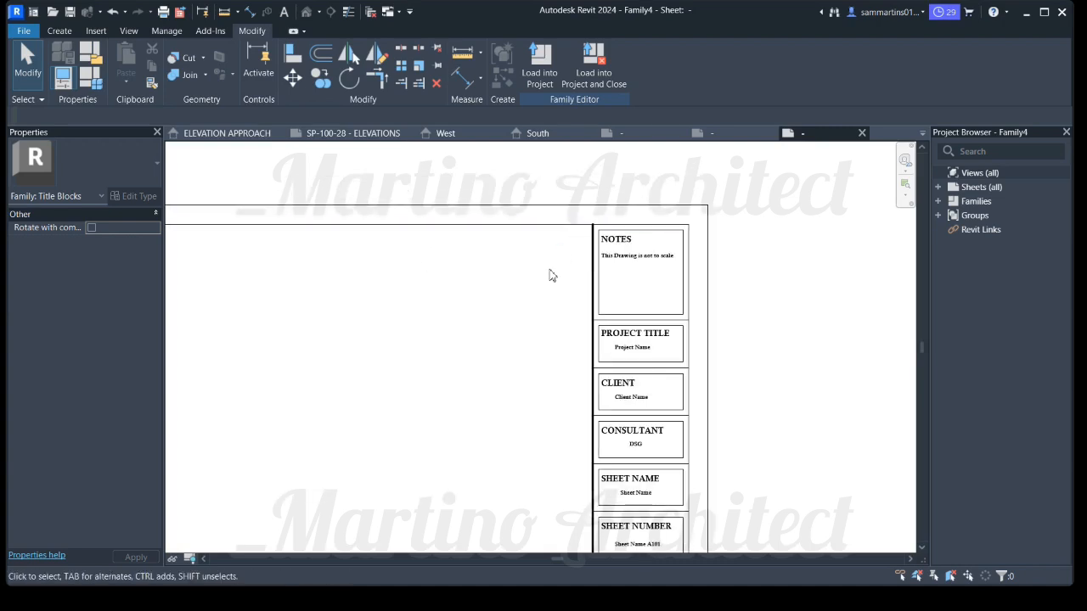
scroll(514, 303, "down", 5)
scroll(543, 250, "up", 2)
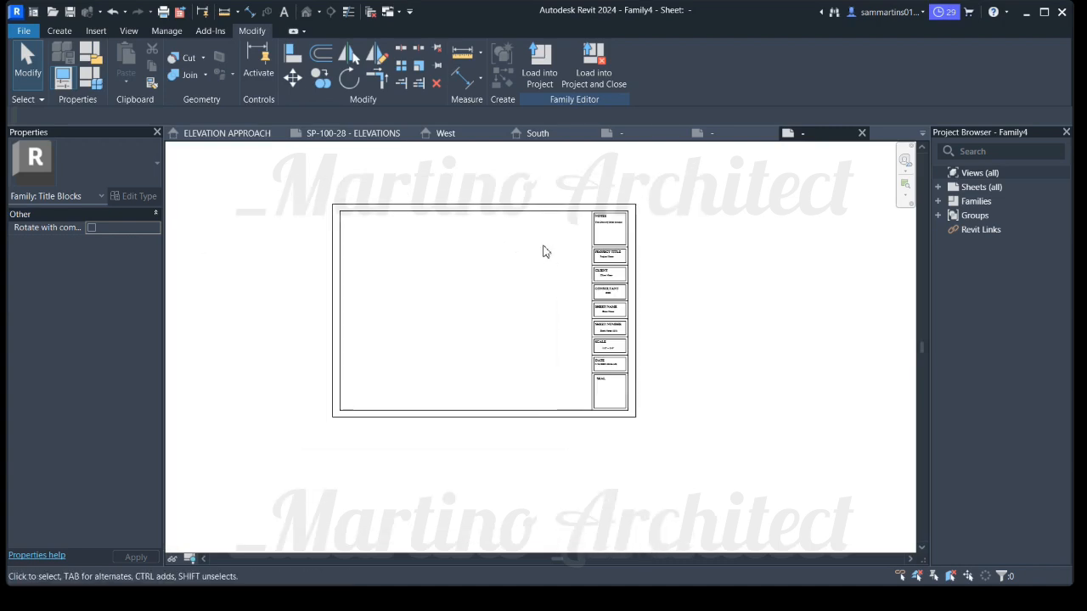
scroll(630, 273, "up", 4)
middle_click_drag(469, 252, 553, 289)
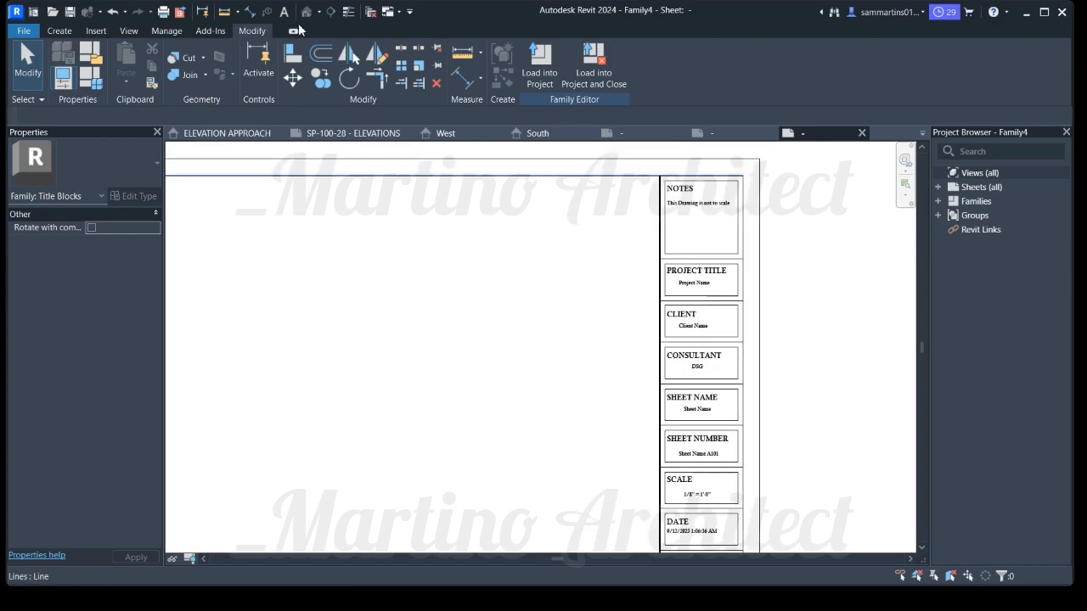
scroll(387, 211, "down", 4)
scroll(371, 230, "up", 1)
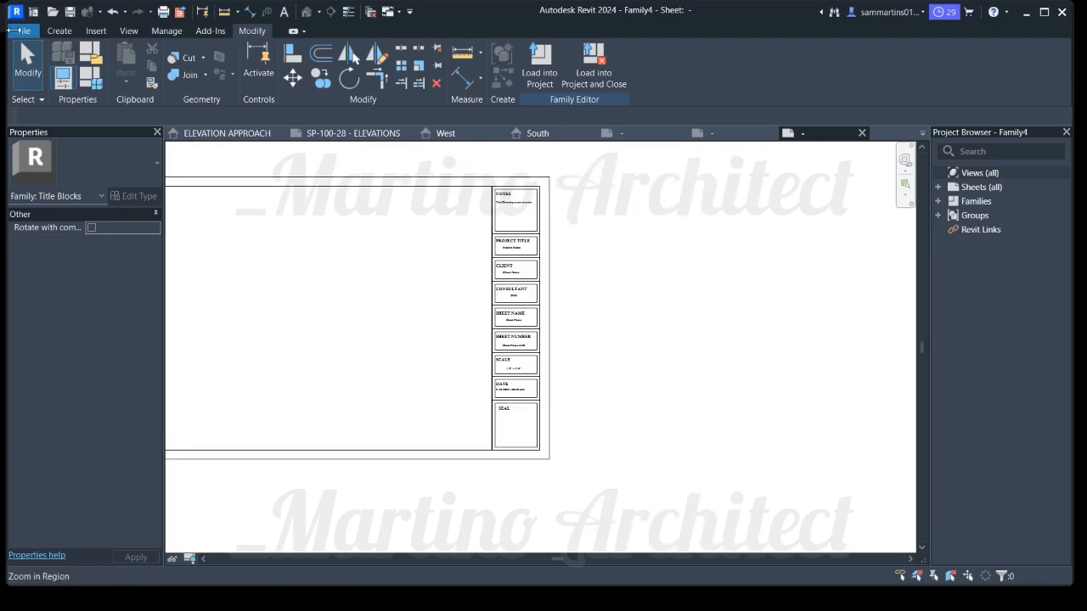
Start a filled region in the title block and set the boundary offset to 3
left_click(59, 31)
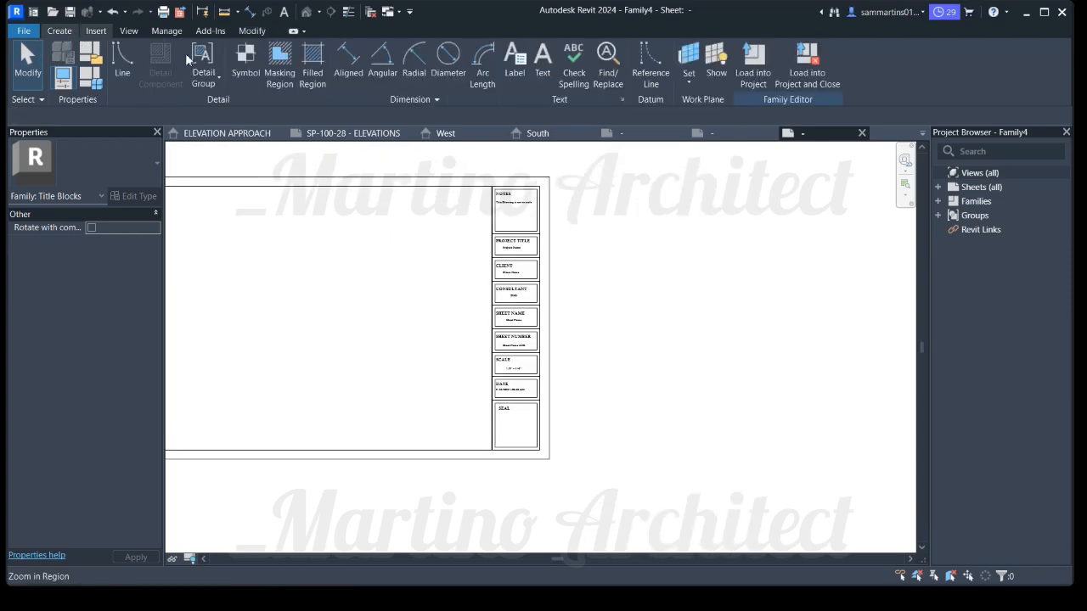
left_click(318, 66)
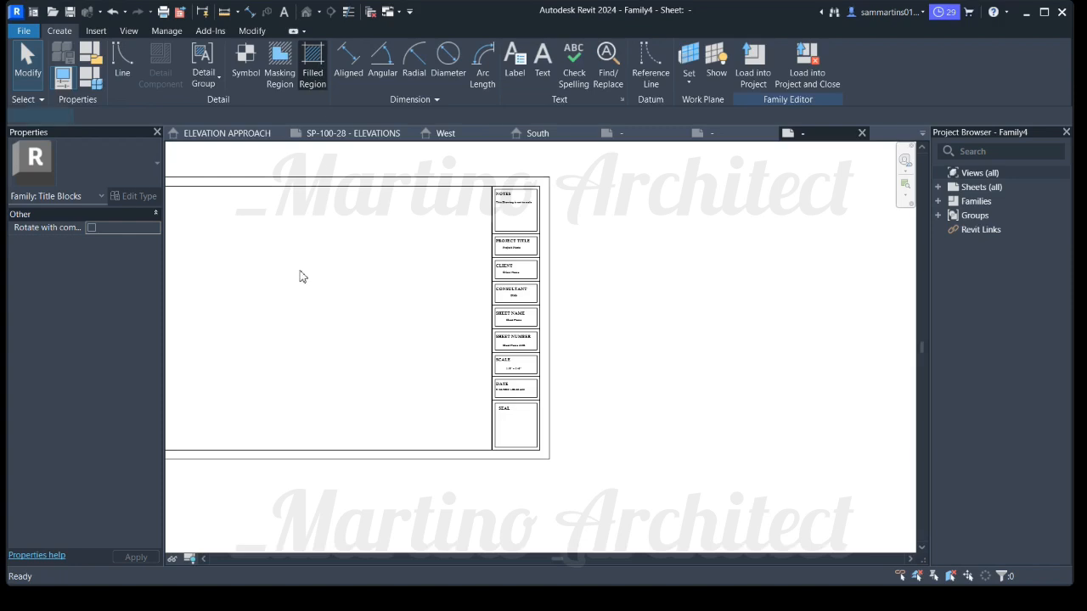
scroll(336, 293, "down", 4)
middle_click_drag(411, 291, 497, 271)
scroll(408, 295, "up", 1)
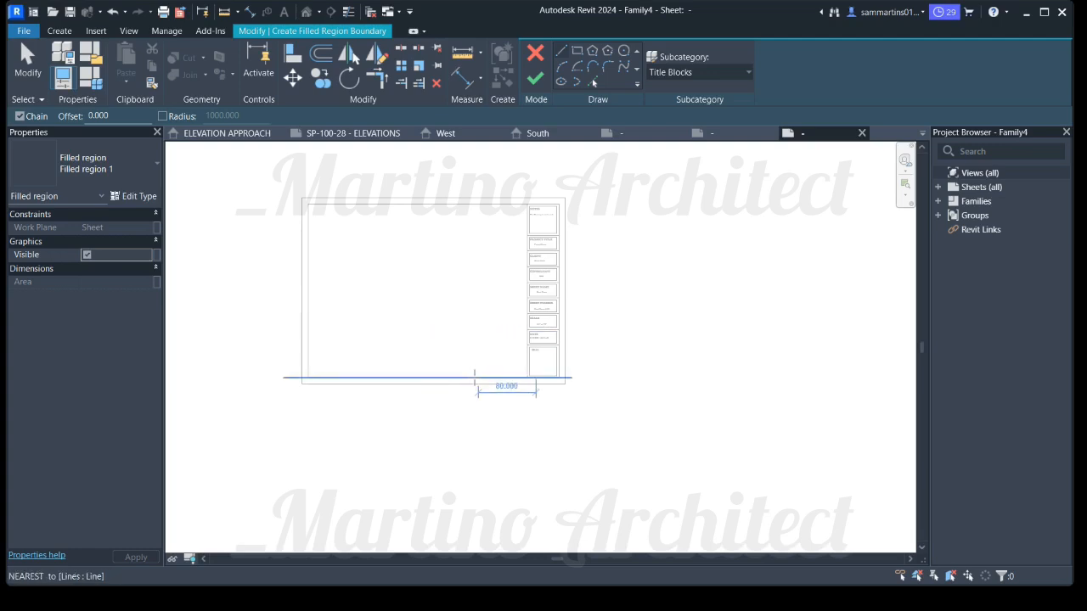
scroll(473, 376, "up", 5)
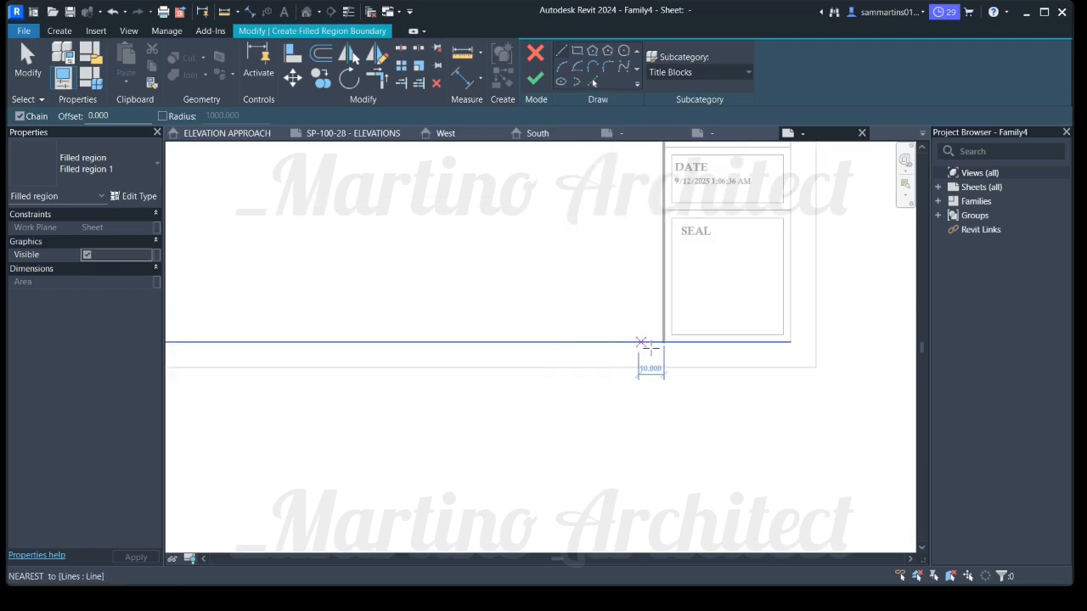
scroll(648, 347, "up", 3)
scroll(480, 328, "down", 5)
middle_click_drag(444, 327, 563, 328)
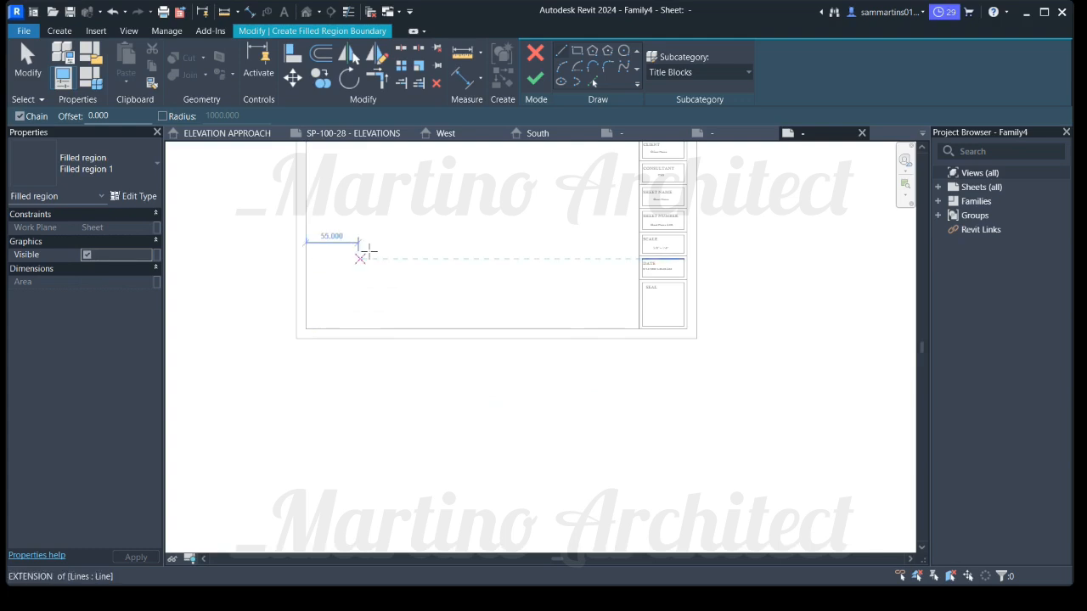
scroll(319, 272, "up", 1)
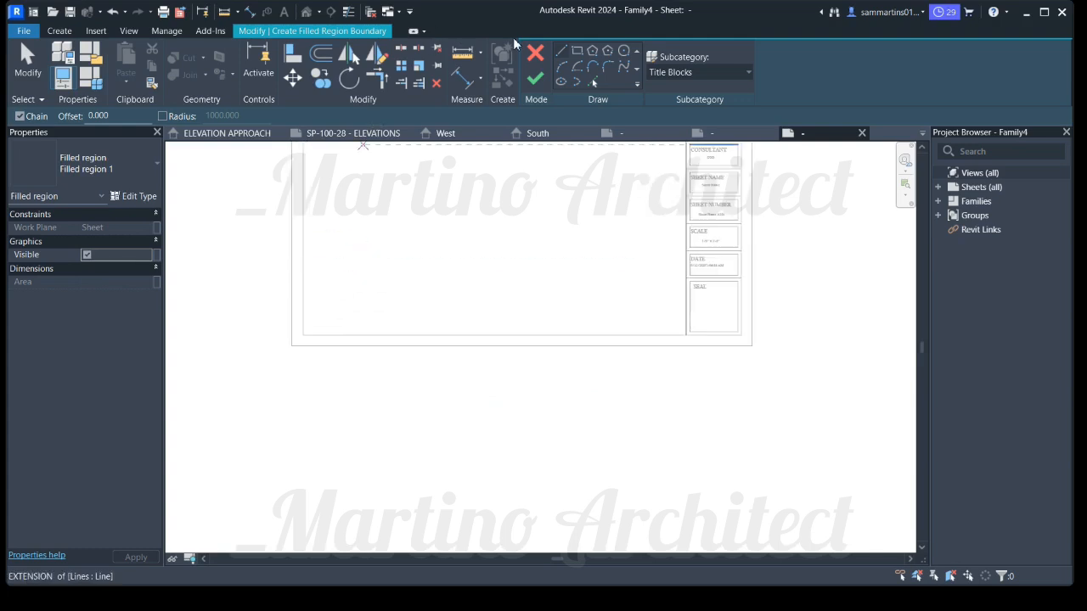
left_click(594, 82)
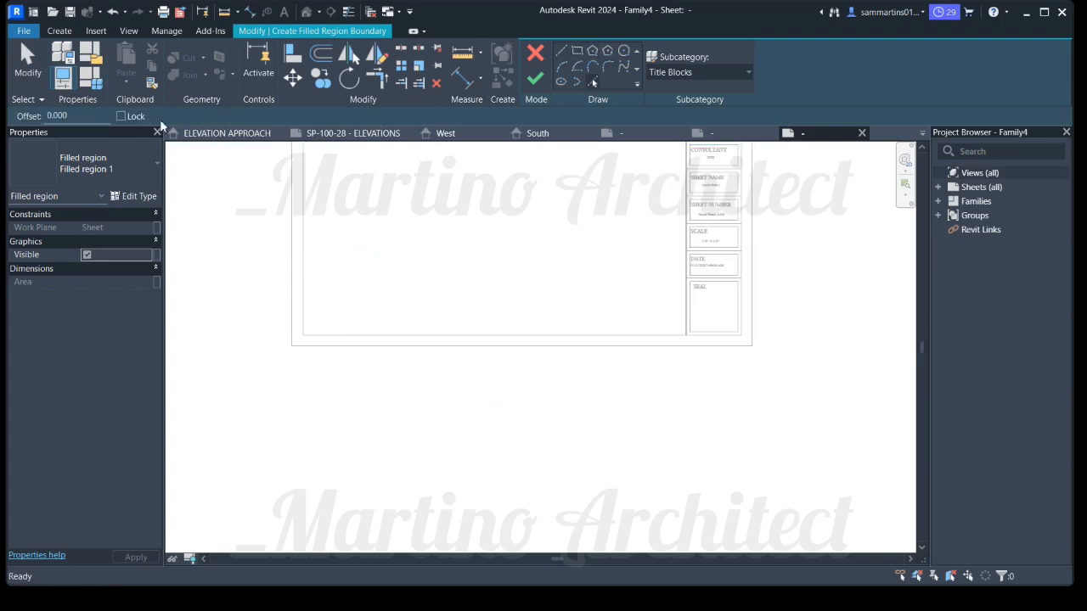
left_click_drag(75, 117, 27, 117)
type("3")
Sketch a thin rectangular boundary about 310 by 6 mm along the lower border line, from the sheet border's lower-left corner toward the title column
left_click(576, 51)
scroll(309, 338, "up", 2)
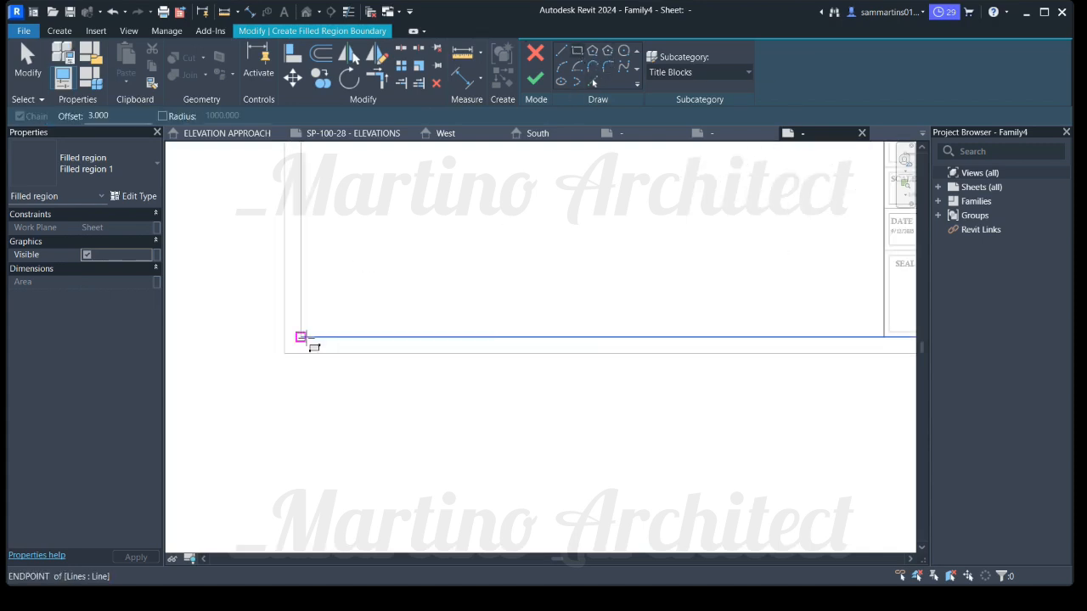
left_click(298, 338)
left_click(396, 323)
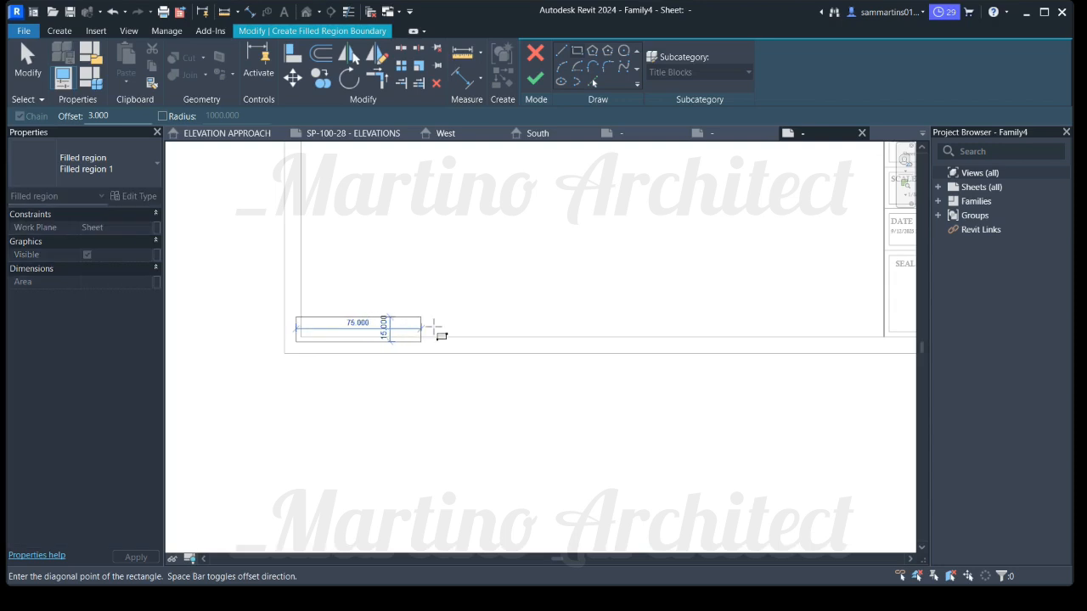
scroll(687, 337, "down", 2)
middle_click_drag(669, 346, 536, 345)
scroll(609, 333, "up", 2)
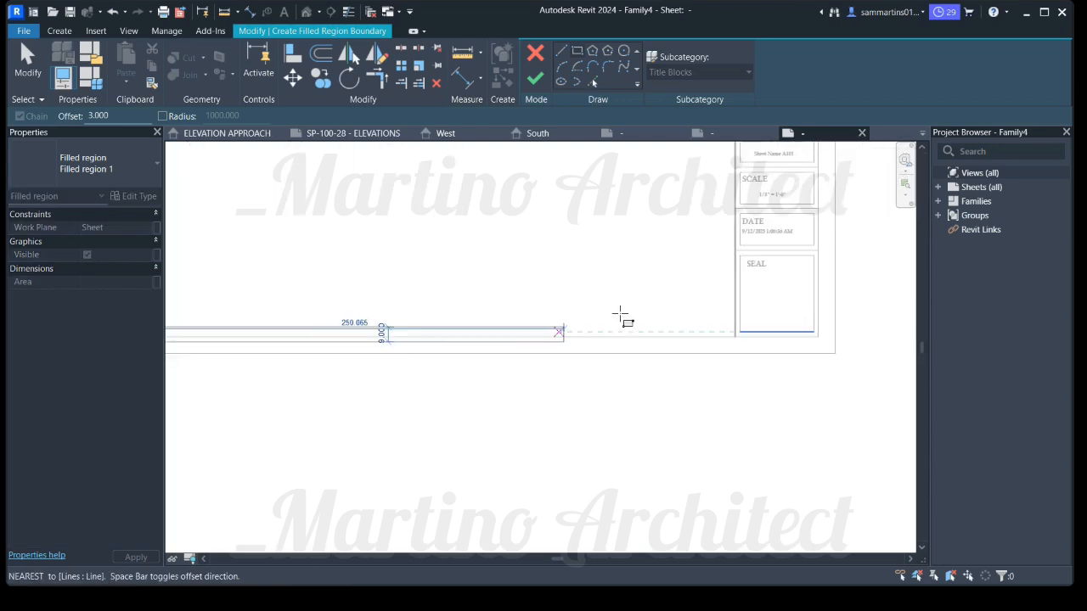
scroll(702, 338, "up", 1)
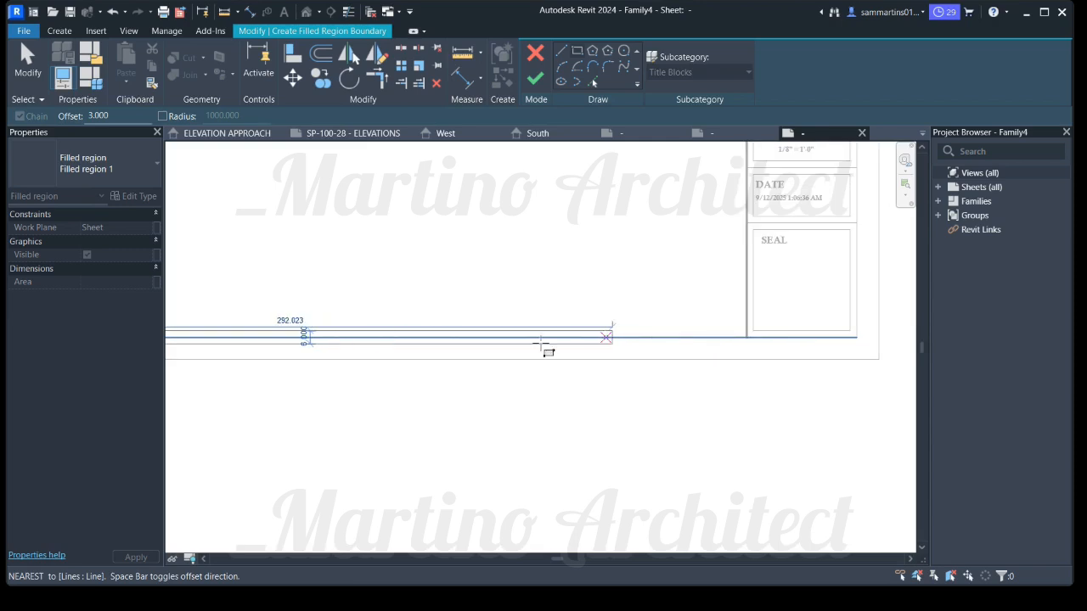
scroll(536, 338, "down", 2)
middle_click_drag(569, 342, 717, 342)
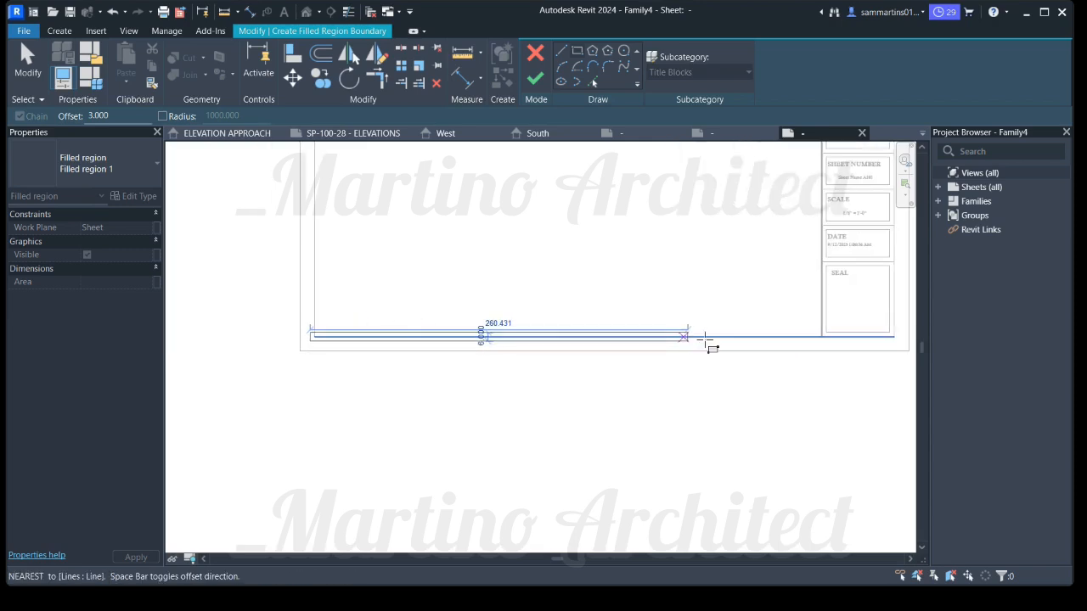
left_click(760, 338)
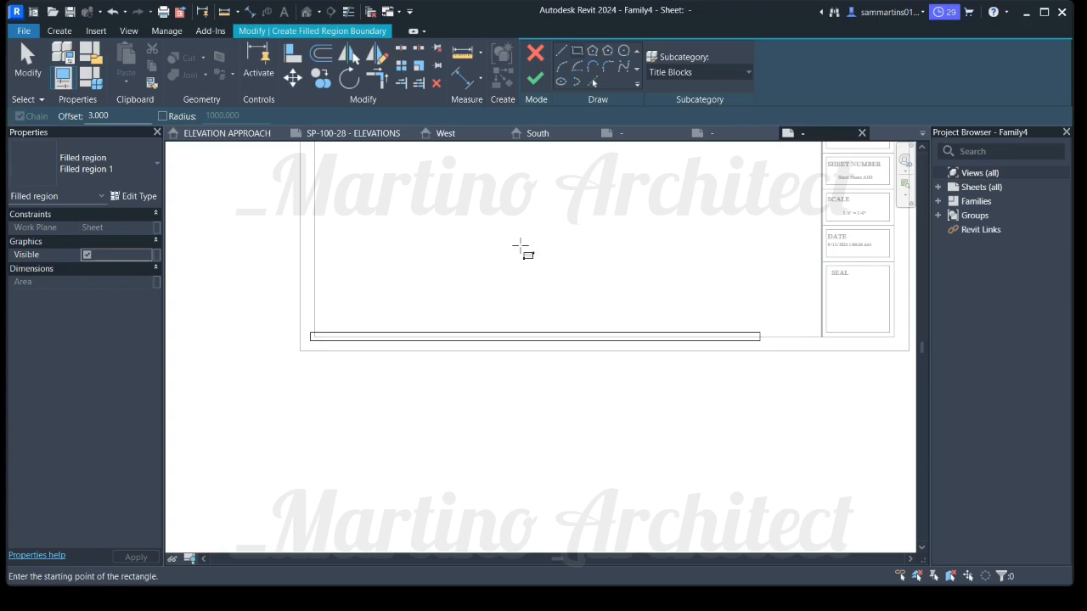
Move the rectangle's upper edge higher and align its lower edge with the sheet's lower border line
key("Escape")
scroll(555, 347, "down", 2)
scroll(498, 376, "up", 4)
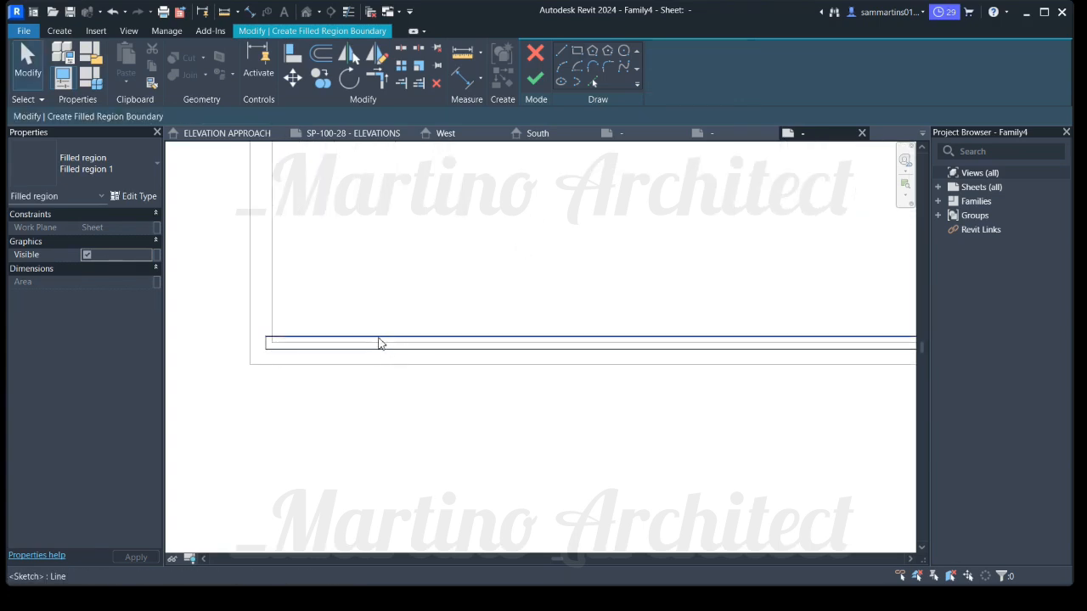
mouse_move(381, 334)
left_mouse_down()
mouse_move(382, 313)
mouse_move(463, 315)
left_mouse_up()
left_click(480, 281)
scroll(435, 341, "down", 1)
middle_click_drag(435, 342, 330, 339)
left_click(485, 338)
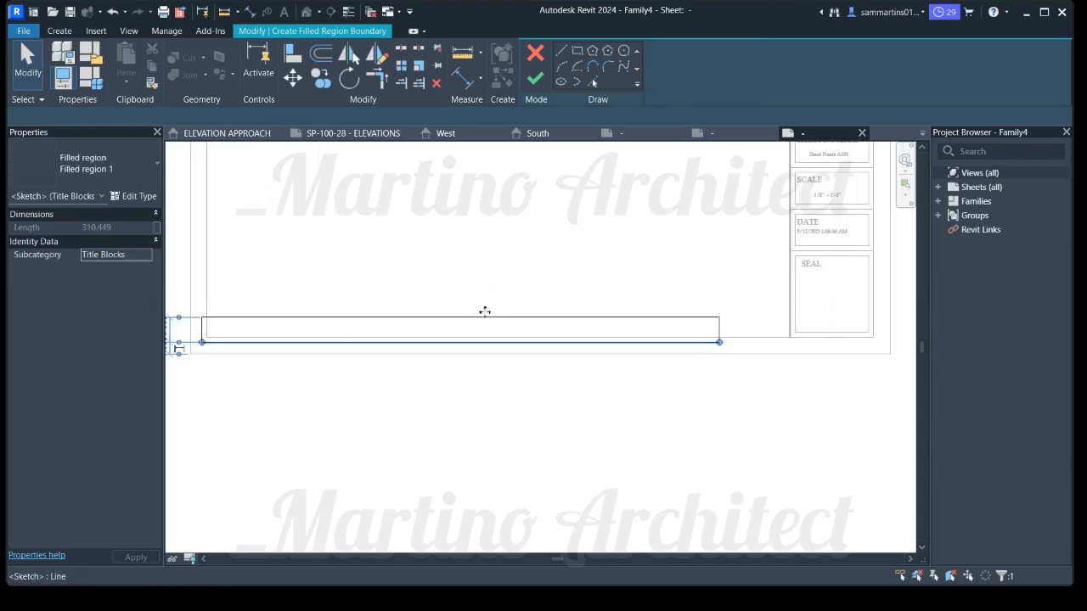
left_click_drag(485, 341, 485, 339)
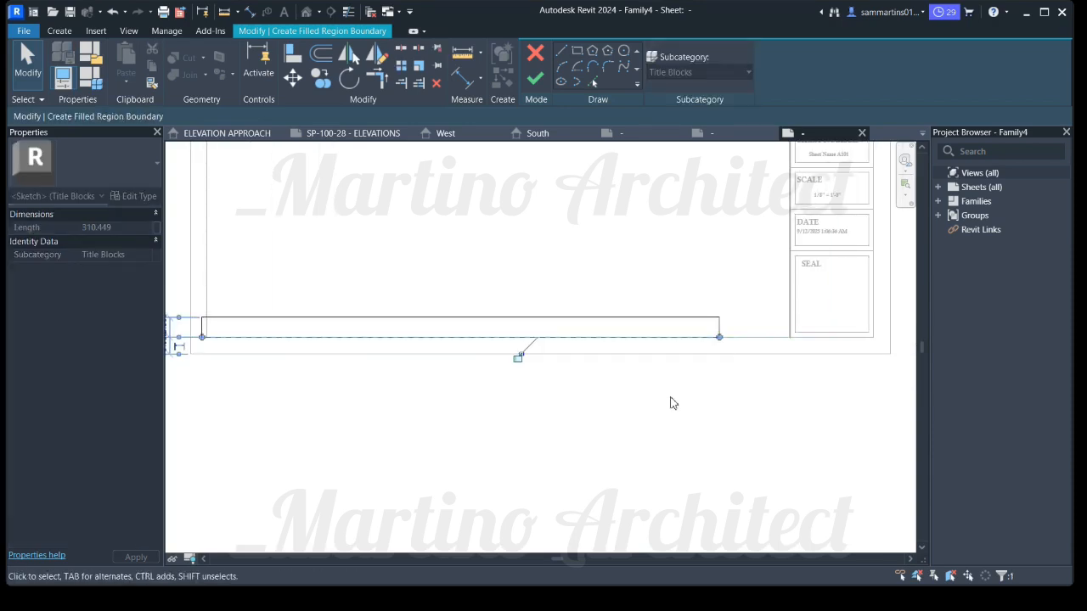
left_click(703, 430)
Extend the rectangle's right edge toward the title column and align its left edge with the left border, making it about 323 mm long
mouse_move(720, 327)
left_mouse_down()
mouse_move(753, 323)
mouse_move(758, 336)
mouse_move(745, 337)
left_mouse_up()
left_click(692, 439)
scroll(225, 347, "up", 2)
middle_click_drag(219, 335, 302, 355)
left_click_drag(276, 339, 292, 346)
left_click(390, 335)
scroll(392, 340, "down", 3)
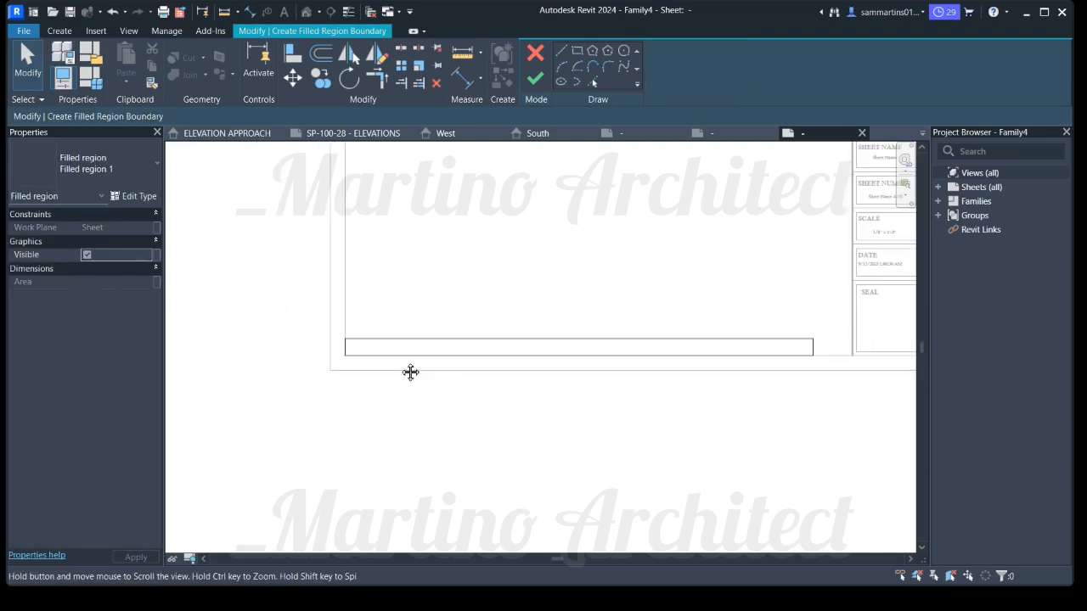
Set the height of the strip's upper edge above the SEAL cell's lower line to 5 mm
left_click(481, 346)
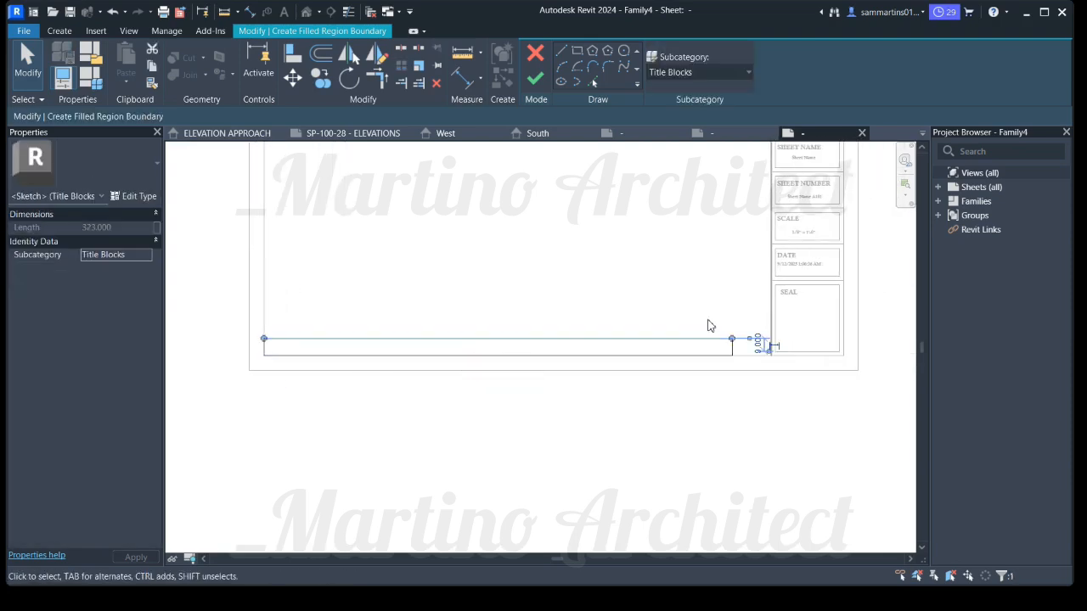
scroll(761, 356, "up", 3)
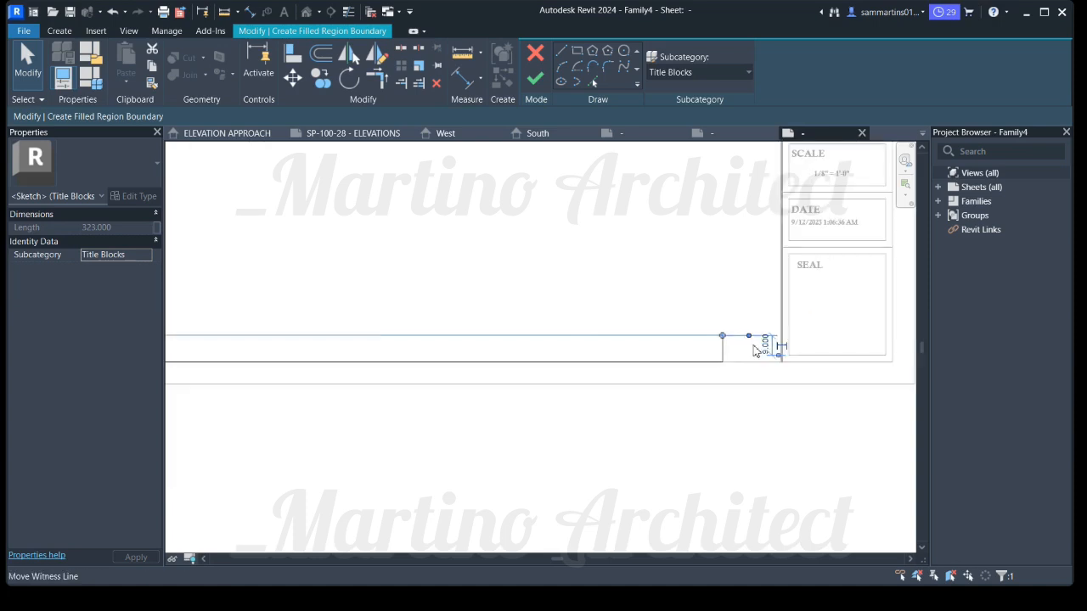
left_click(768, 347)
type("5")
key("Return")
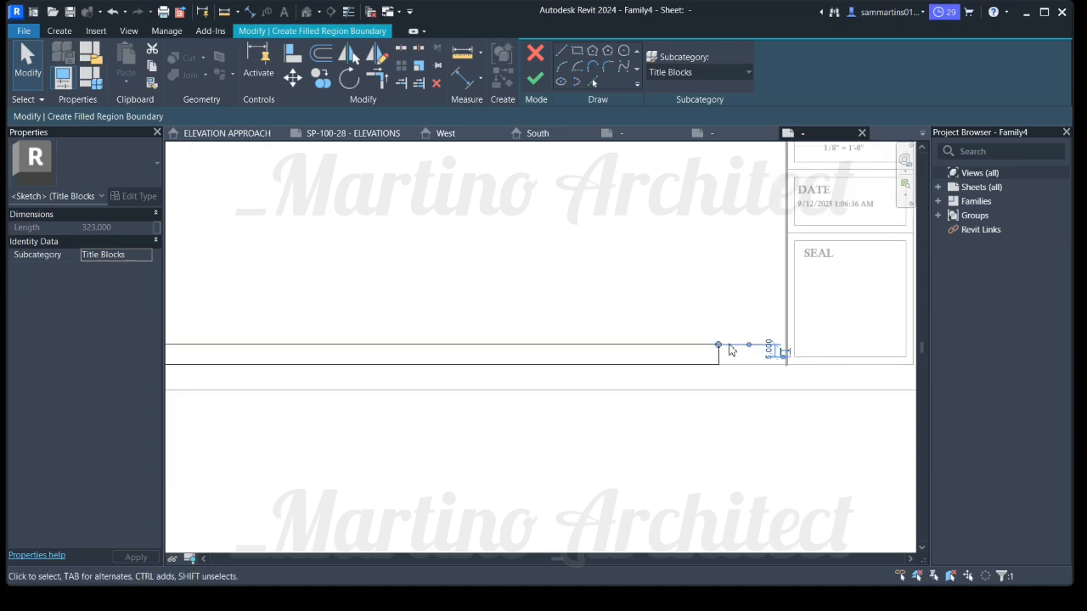
left_click(698, 306)
Set the height of the strip's upper edge above the SEAL cell's lower line to 3 mm
scroll(623, 326, "down", 3)
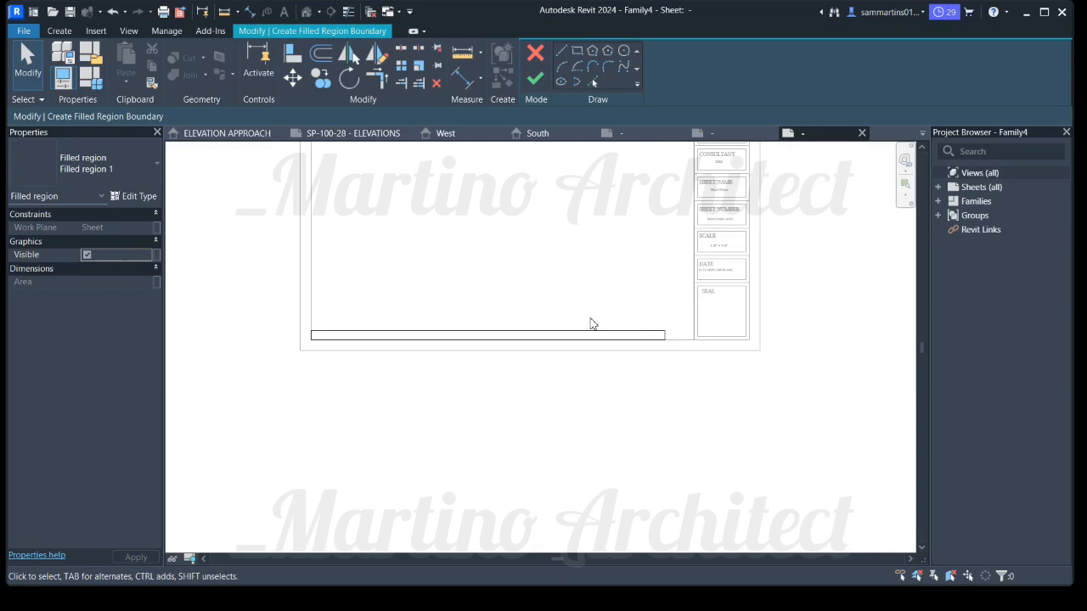
scroll(638, 337, "up", 2)
left_click(642, 331)
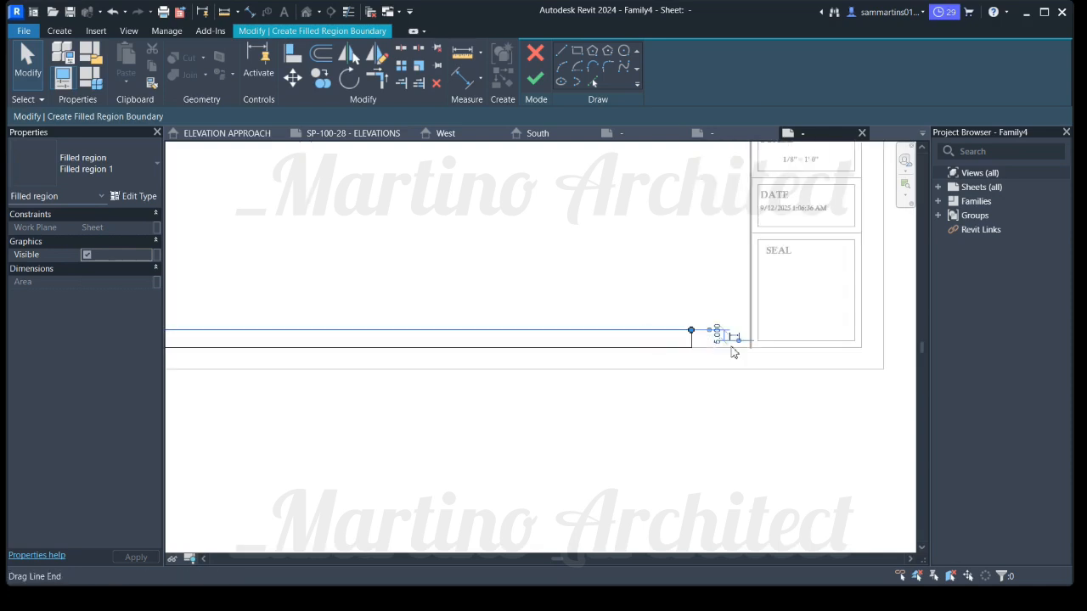
scroll(718, 344, "up", 1)
left_click(727, 333)
type("3")
key("Return")
key("Escape")
key("Escape")
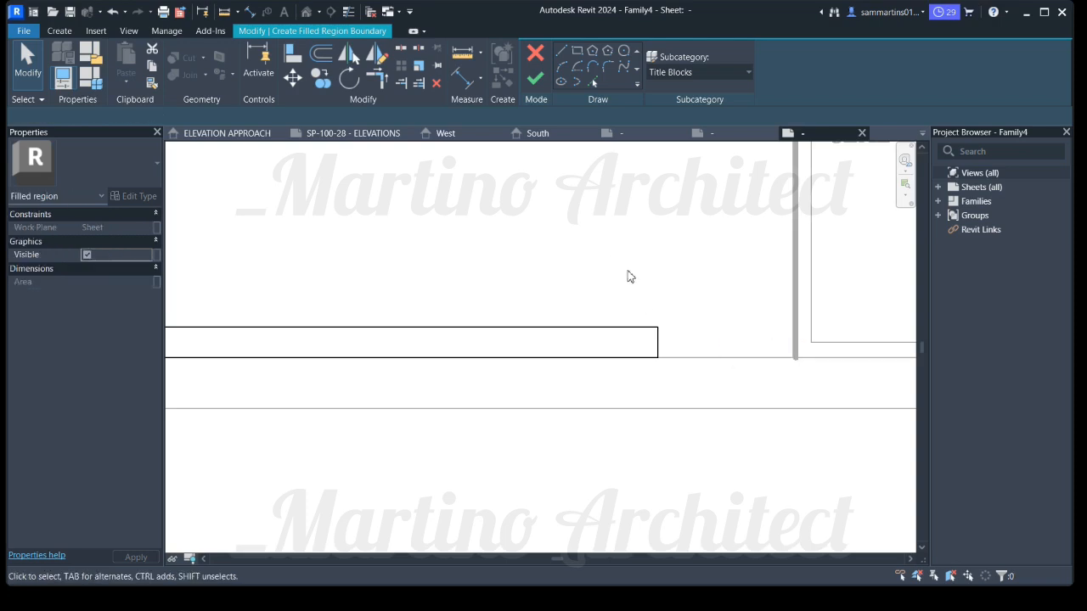
Shorten the strip's upper edge from its right end to about 275 mm
scroll(643, 316, "down", 5)
scroll(480, 314, "down", 2)
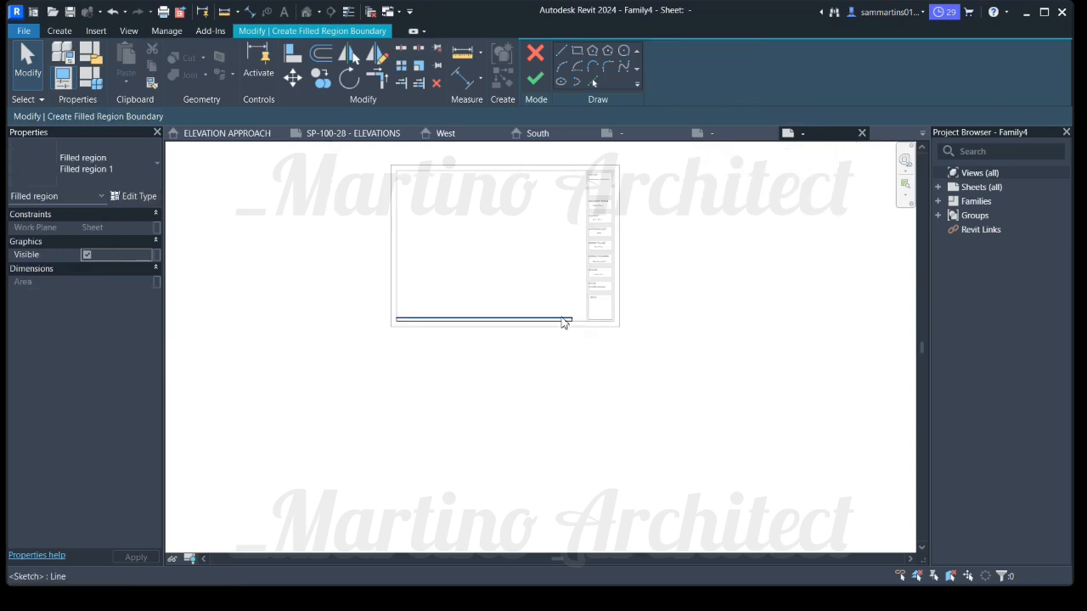
scroll(574, 318, "up", 5)
left_click(557, 332)
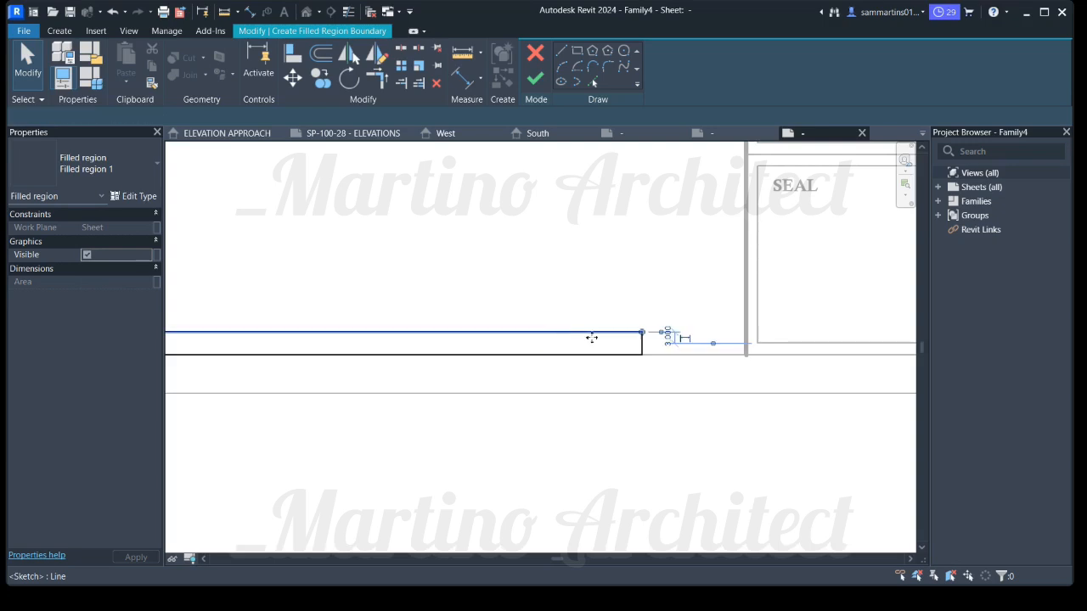
left_click_drag(641, 332, 582, 329)
left_click_drag(495, 332, 457, 332)
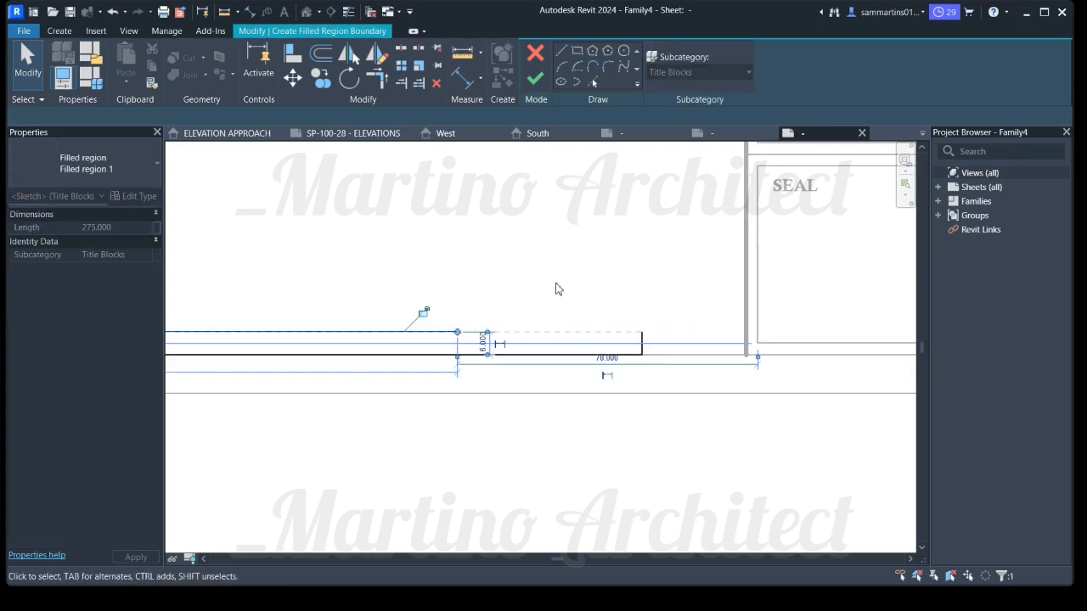
left_click(543, 281)
Draw a sloping boundary line about 48 mm long from the upper edge's right end to the strip's lower-right corner
scroll(513, 292, "down", 2)
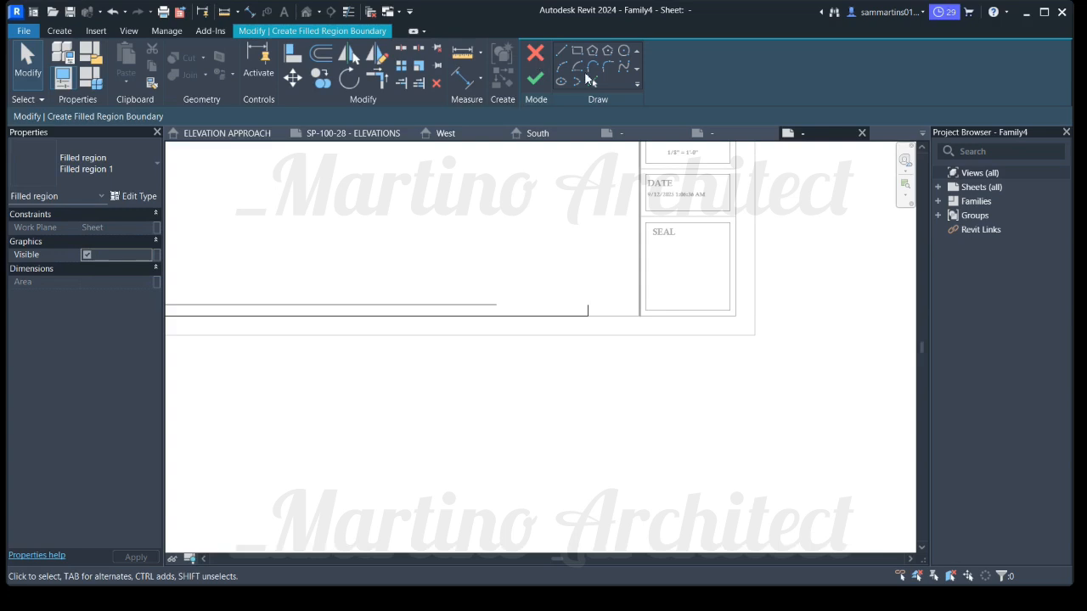
left_click(559, 56)
scroll(505, 304, "up", 2)
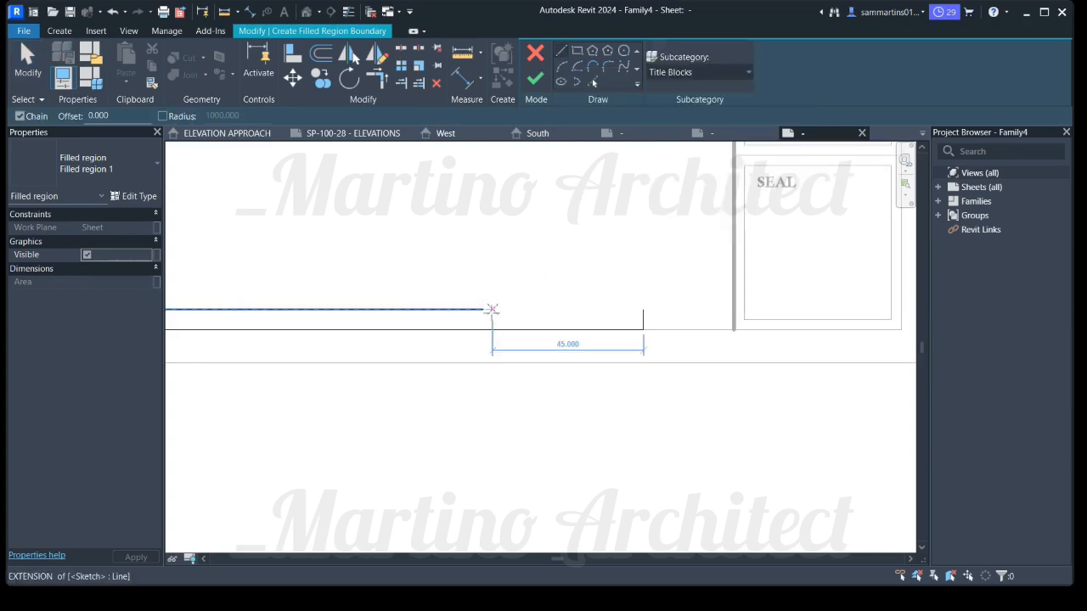
left_click(482, 310)
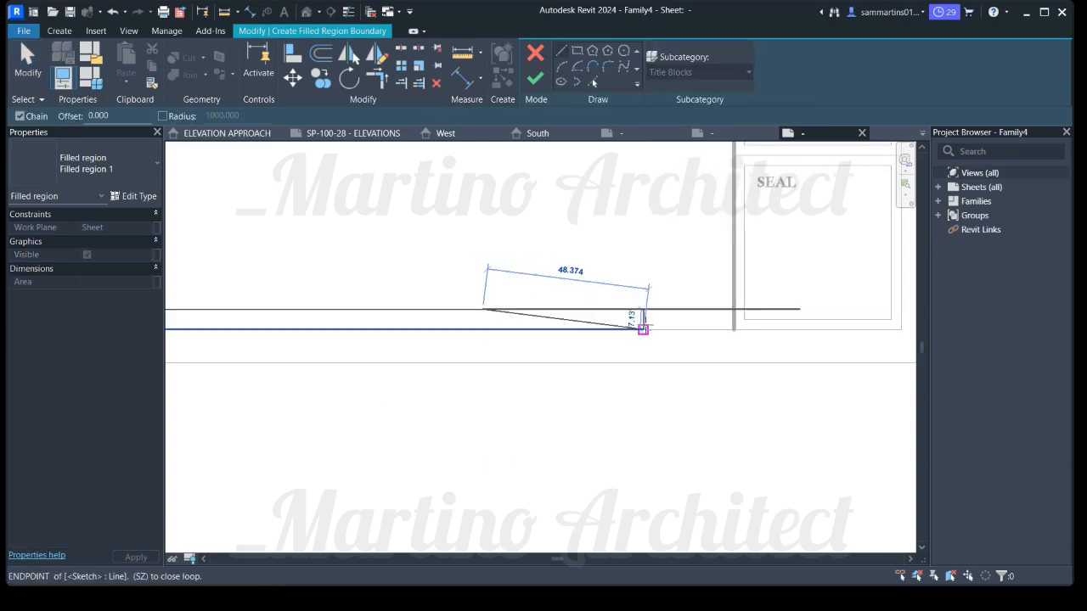
left_click(643, 329)
scroll(615, 227, "up", 2)
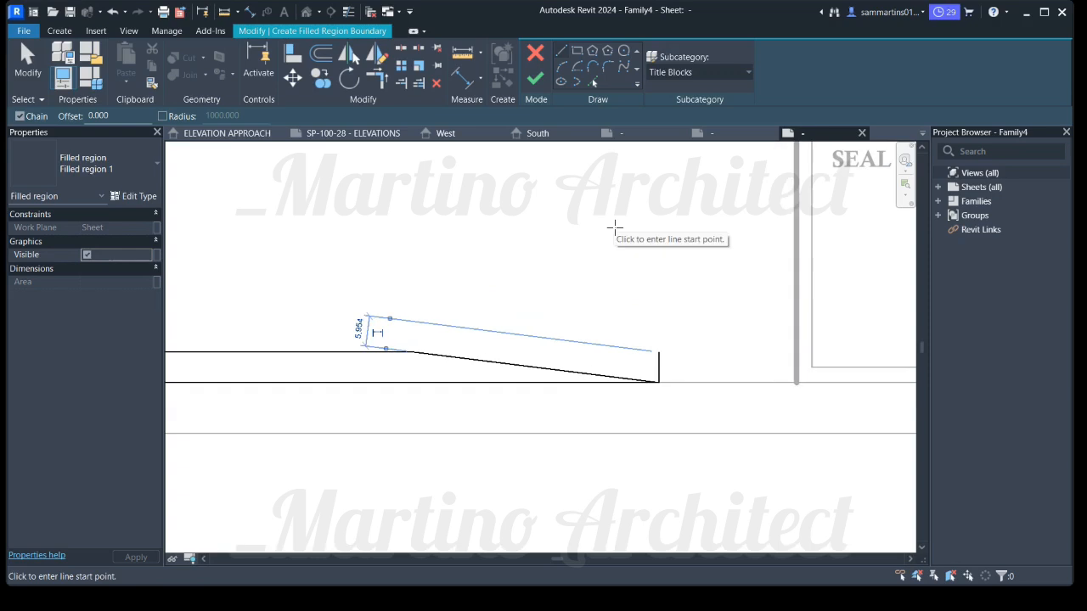
key("Escape")
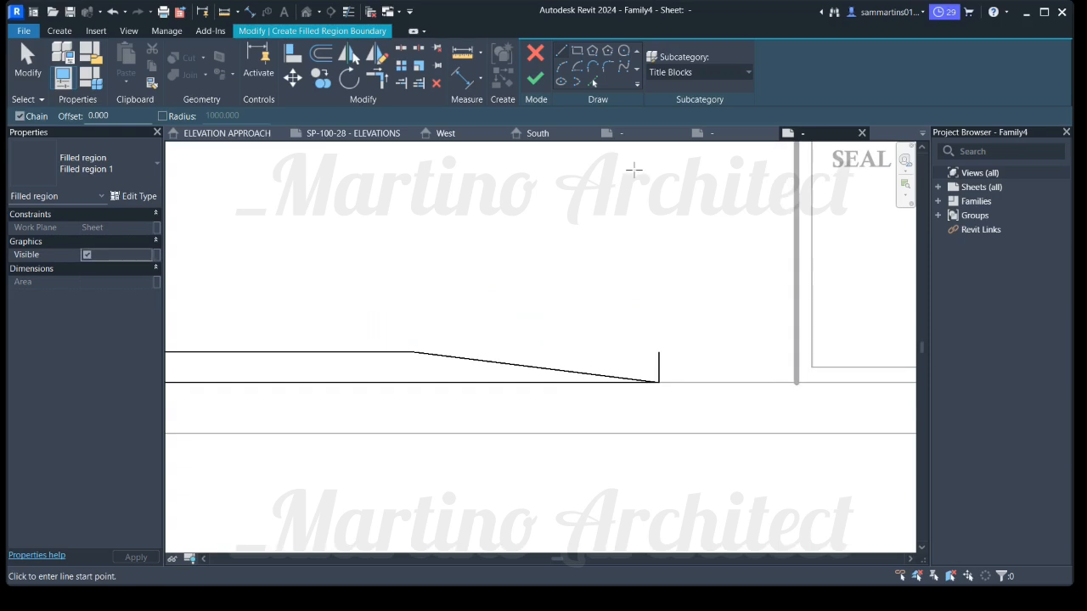
scroll(746, 361, "down", 2)
scroll(671, 349, "up", 2)
key("Escape")
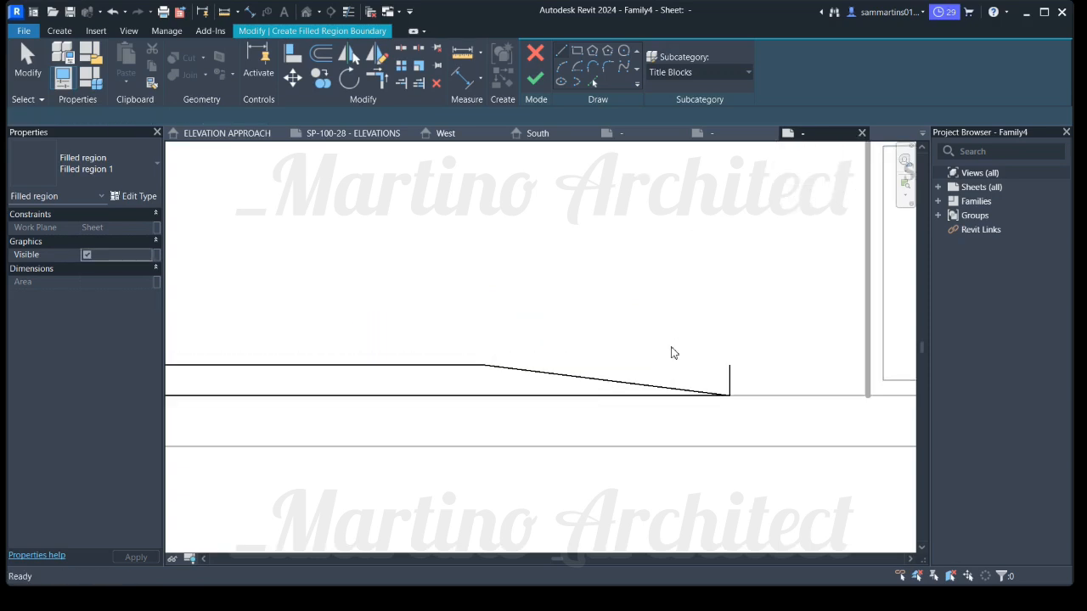
Delete the leftover short vertical line at the strip's right end
scroll(687, 301, "down", 2)
scroll(704, 291, "down", 1)
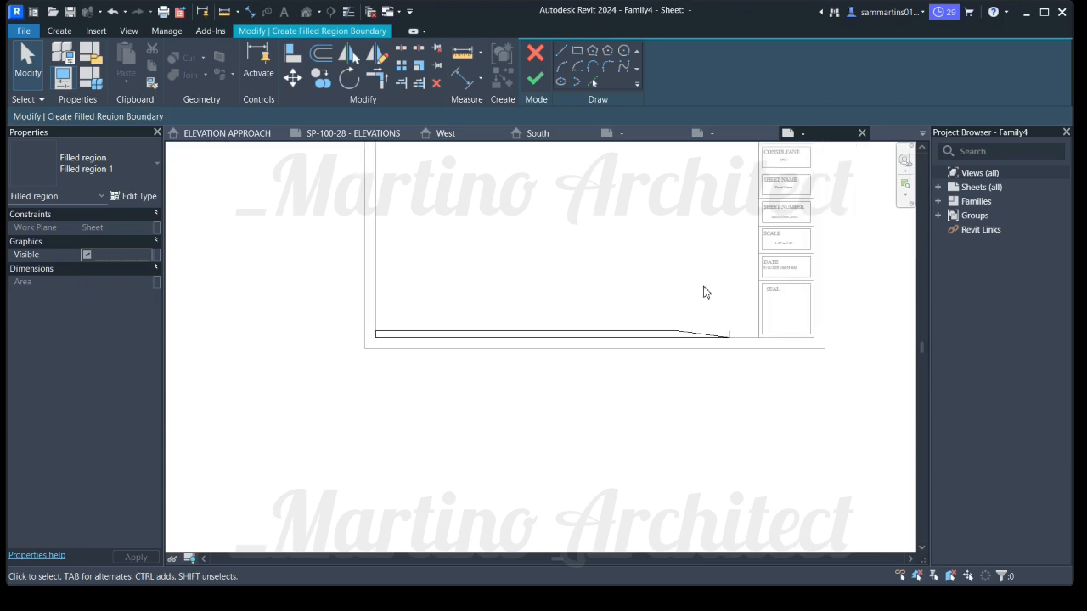
scroll(731, 335, "up", 3)
left_click(724, 339)
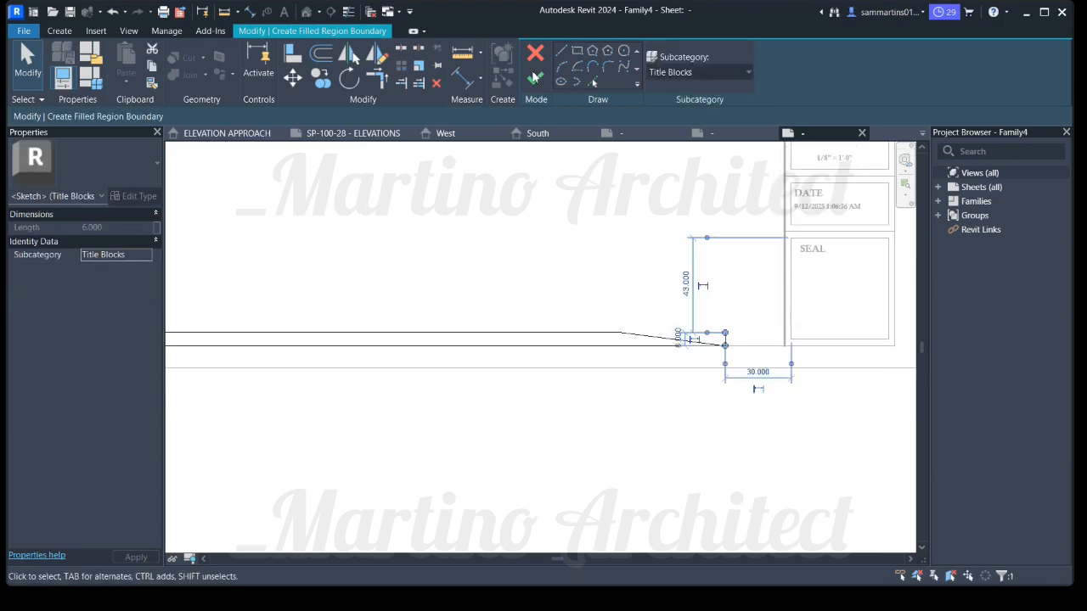
scroll(438, 247, "down", 5)
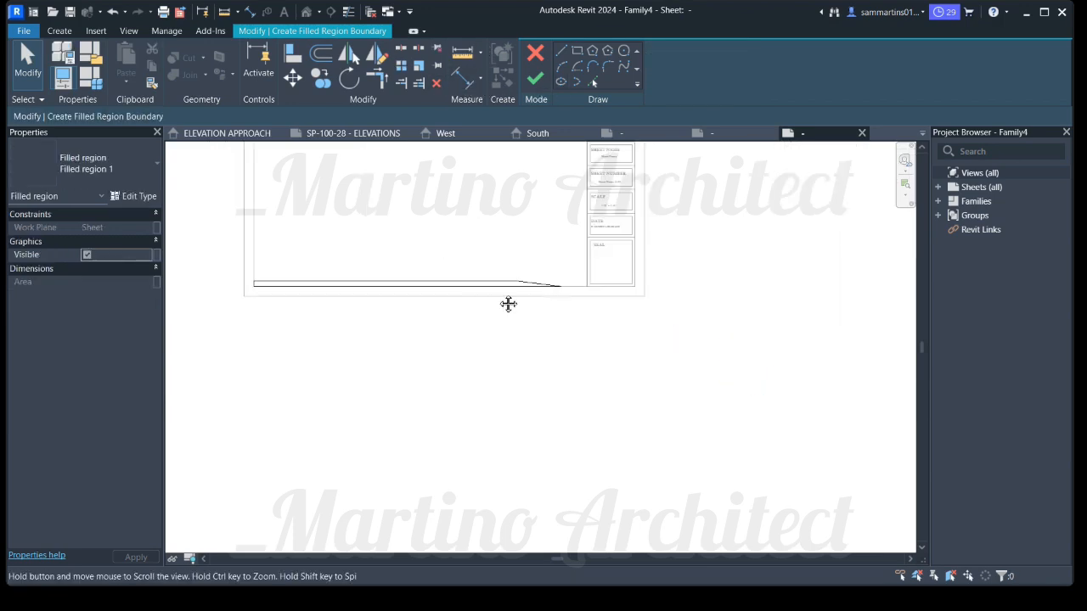
Try moving the strip's whole outline from the lower border up to the sheet's upper inner border line
scroll(549, 376, "up", 2)
scroll(547, 374, "down", 3)
scroll(544, 357, "up", 2)
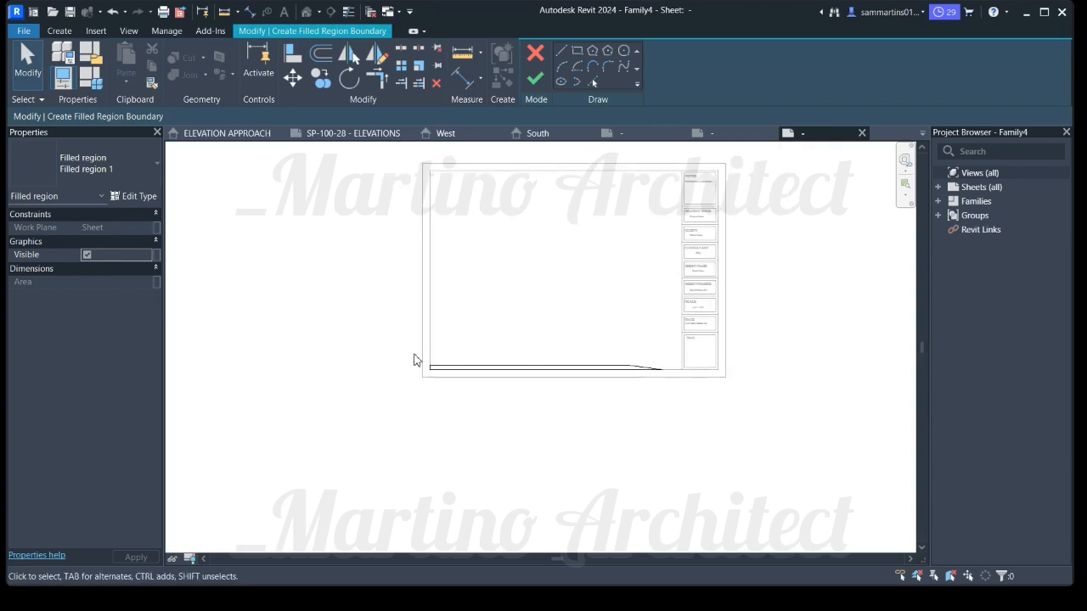
scroll(442, 364, "up", 1)
scroll(543, 340, "down", 4)
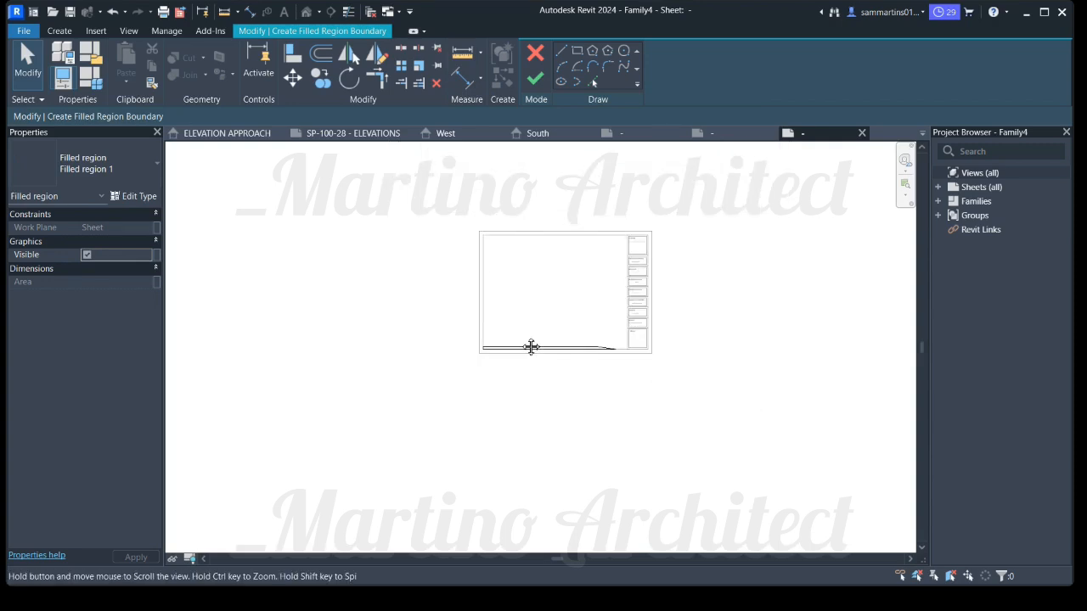
scroll(501, 344, "up", 1)
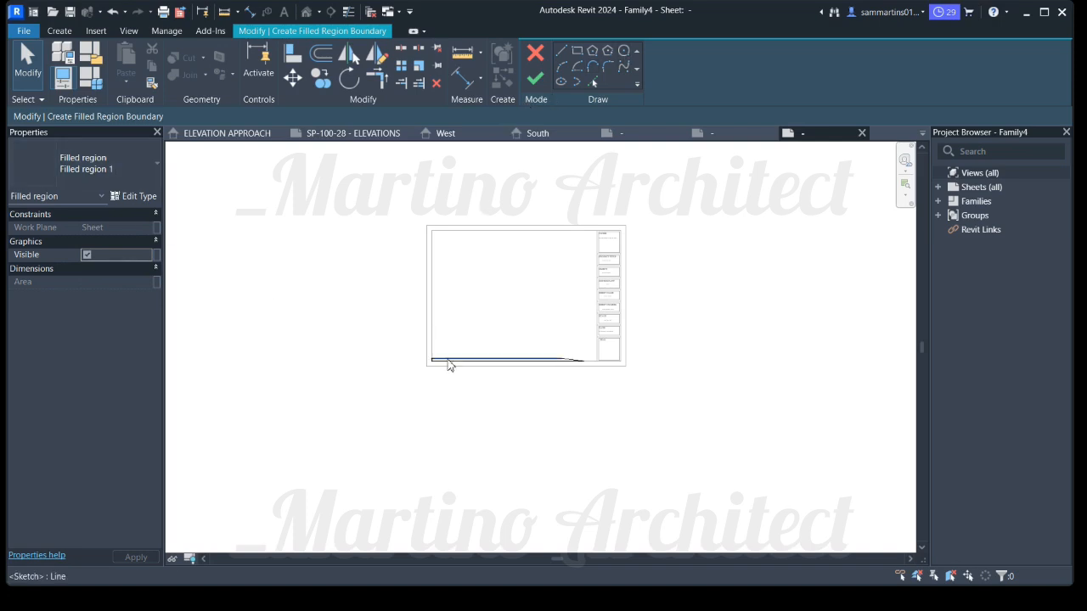
scroll(450, 363, "up", 2)
mouse_move(365, 319)
left_mouse_down()
mouse_move(672, 402)
mouse_move(687, 384)
left_mouse_up()
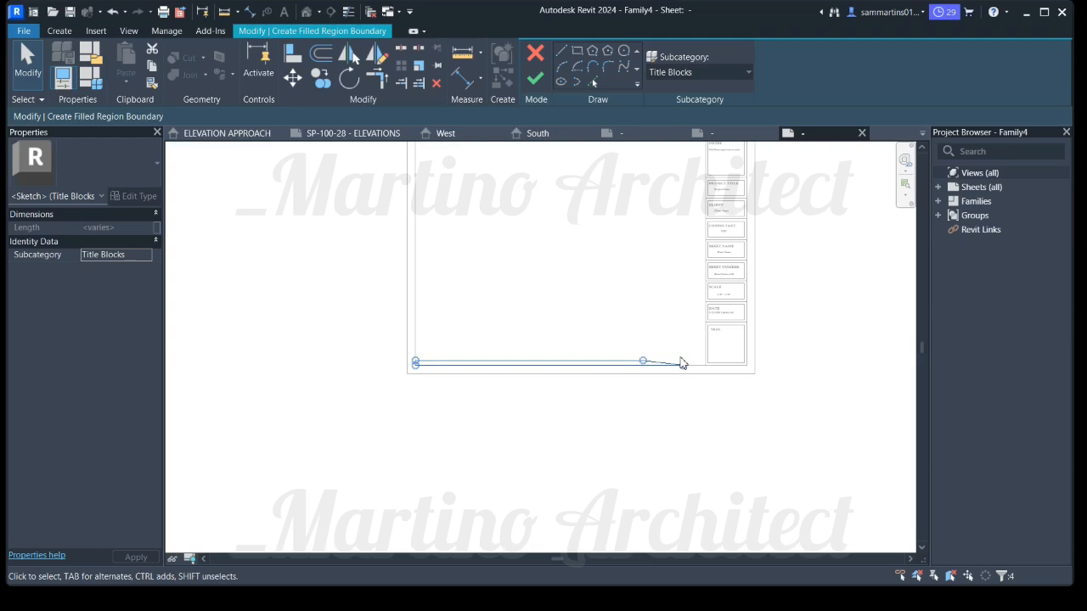
key("c")
key("o")
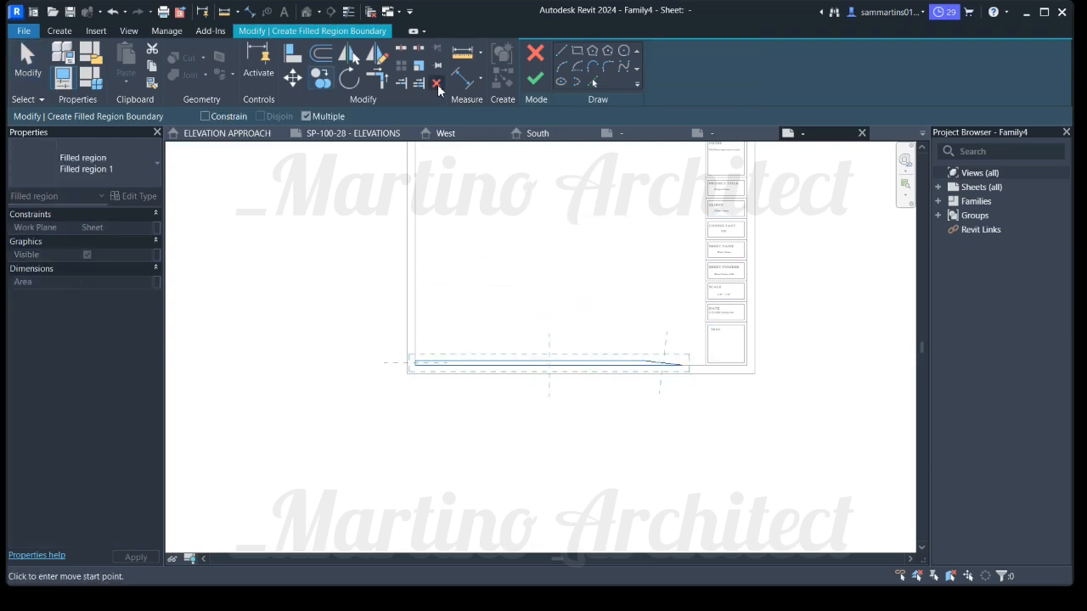
left_click(292, 78)
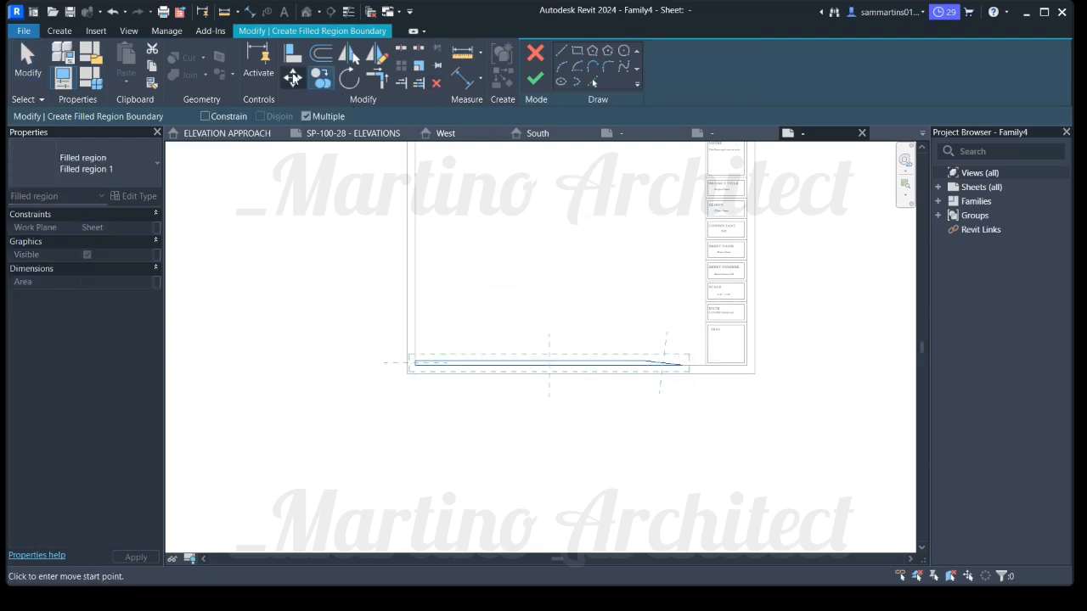
left_click(542, 364)
scroll(564, 267, "down", 2)
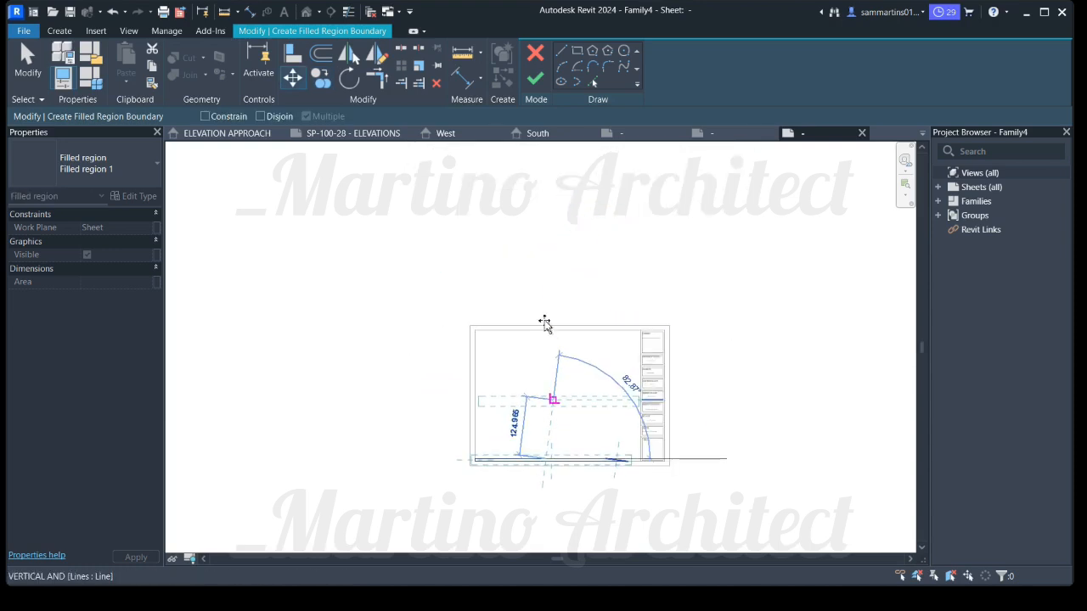
scroll(536, 321, "up", 3)
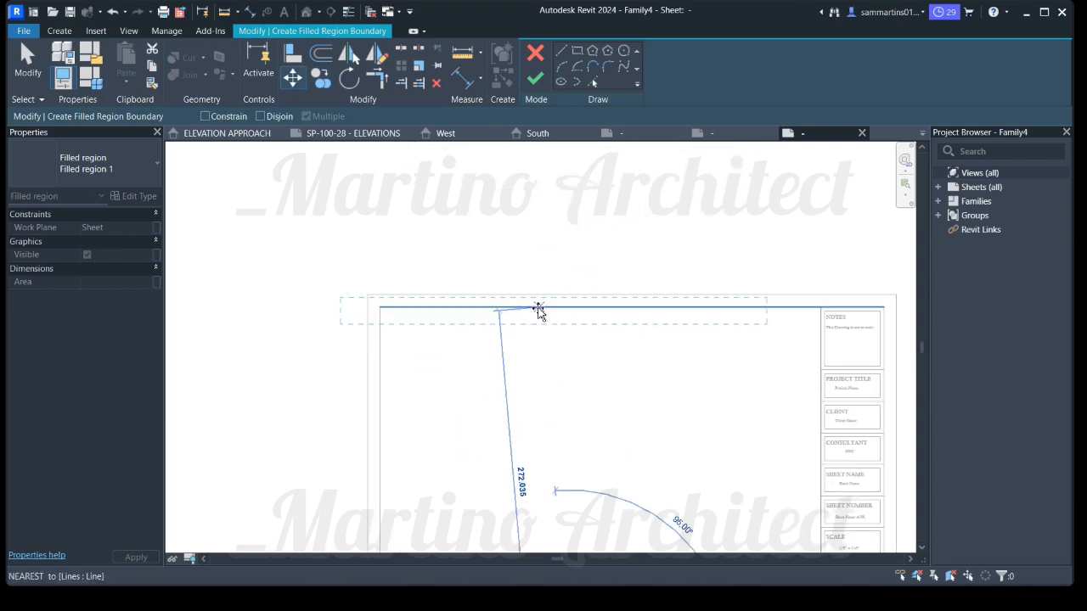
left_click(540, 306)
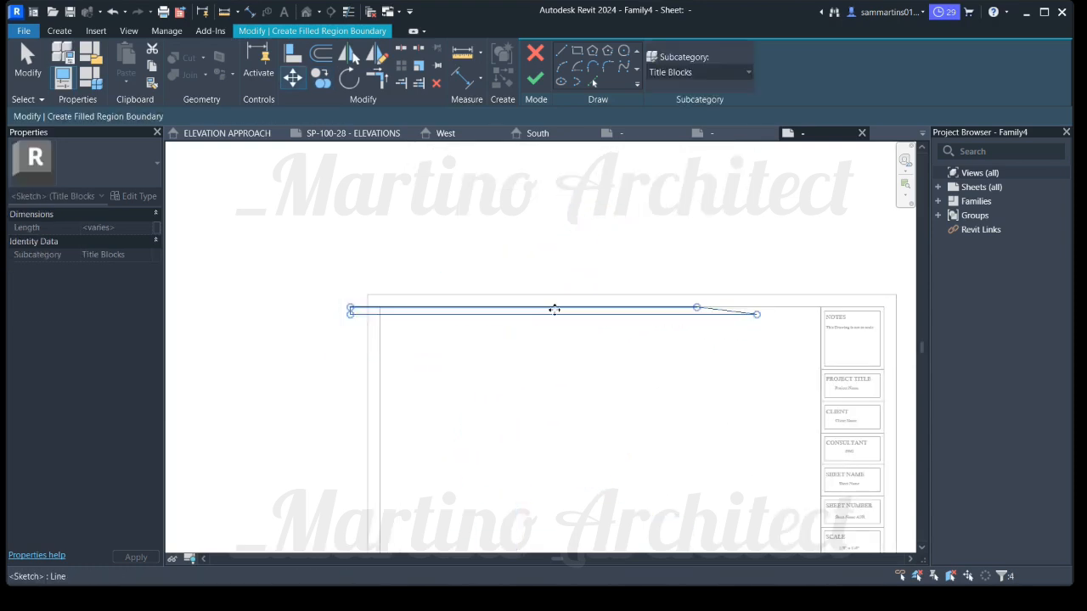
left_click(628, 341)
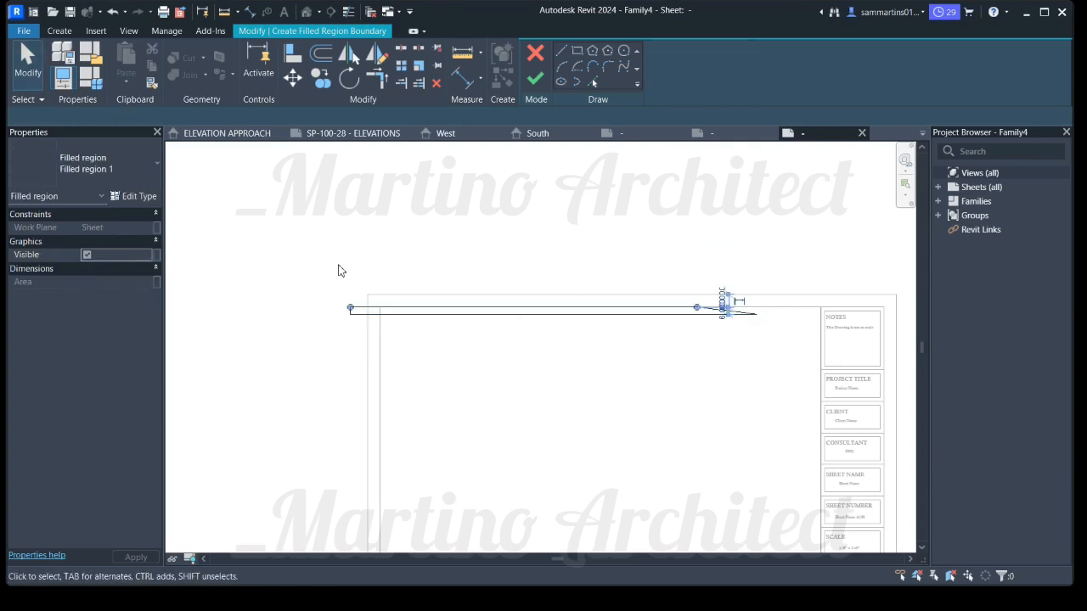
Move the strip's outline horizontally so its left end meets the left inner border line
left_click_drag(303, 275, 774, 355)
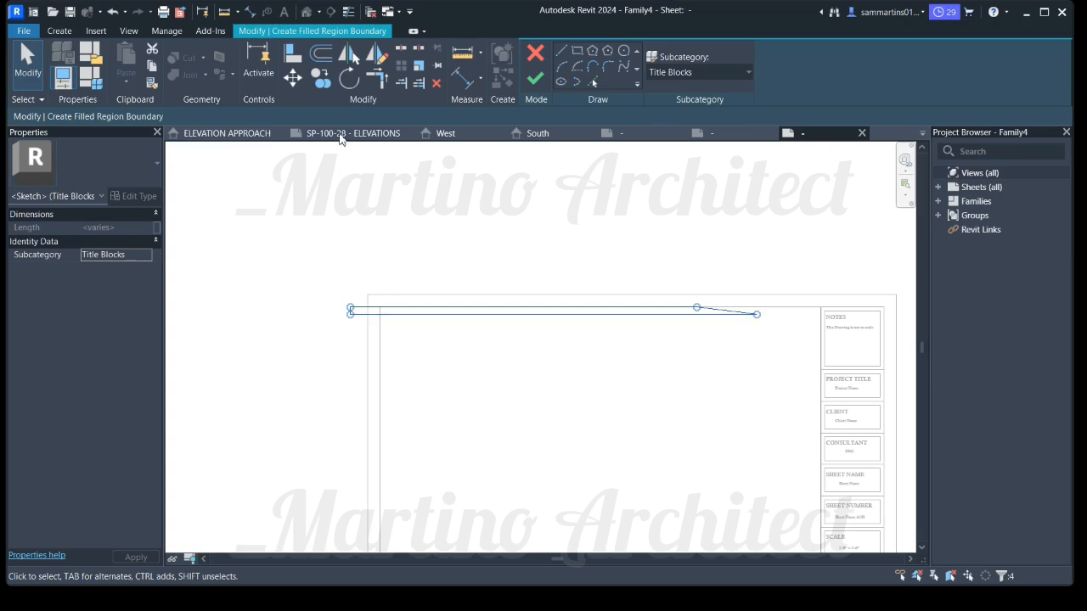
left_click(293, 78)
scroll(359, 318, "up", 2)
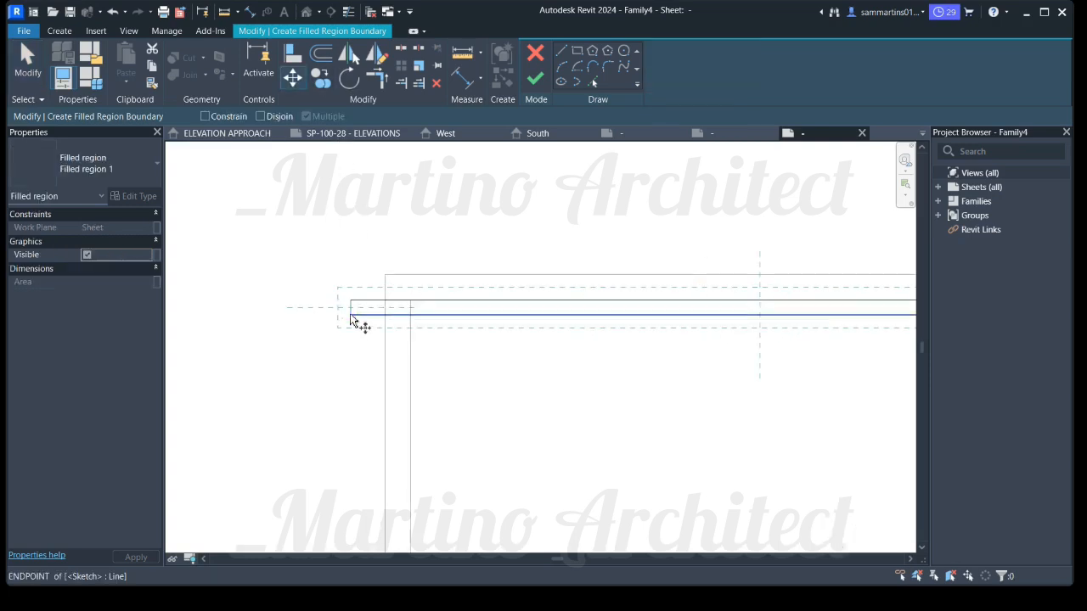
left_click(352, 315)
left_click(411, 315)
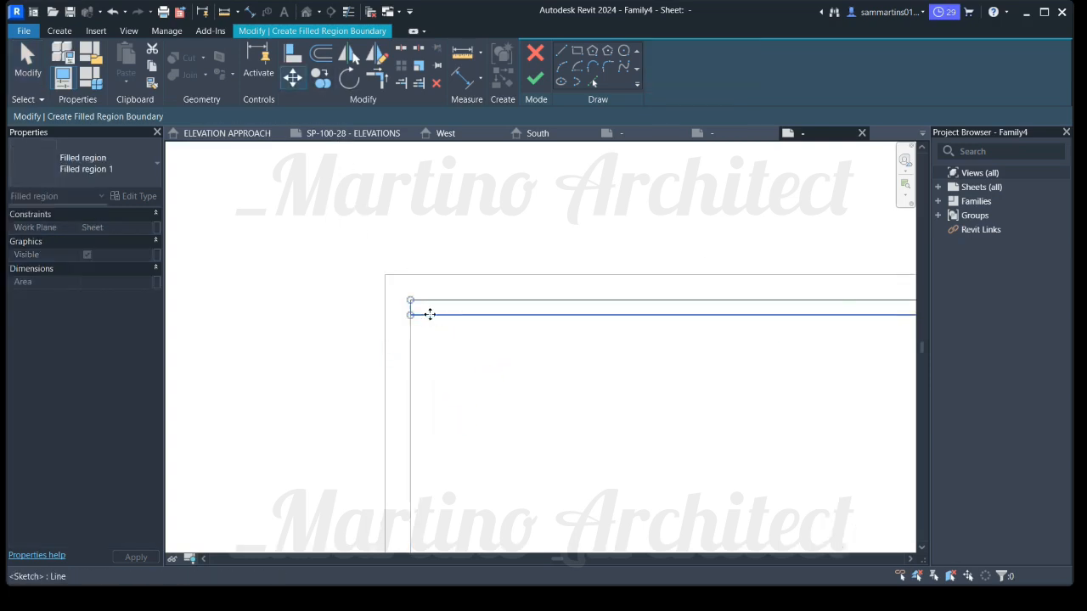
key("Escape")
Undo both moves of the strip's outline
scroll(662, 416, "down", 5)
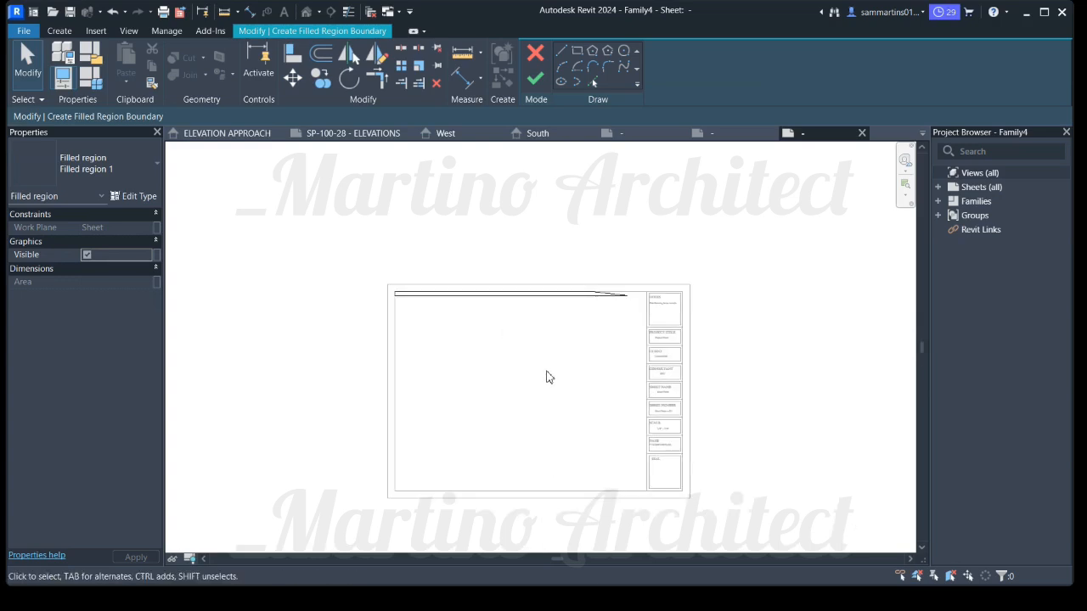
scroll(548, 377, "up", 3)
scroll(643, 391, "down", 1)
scroll(643, 391, "up", 5)
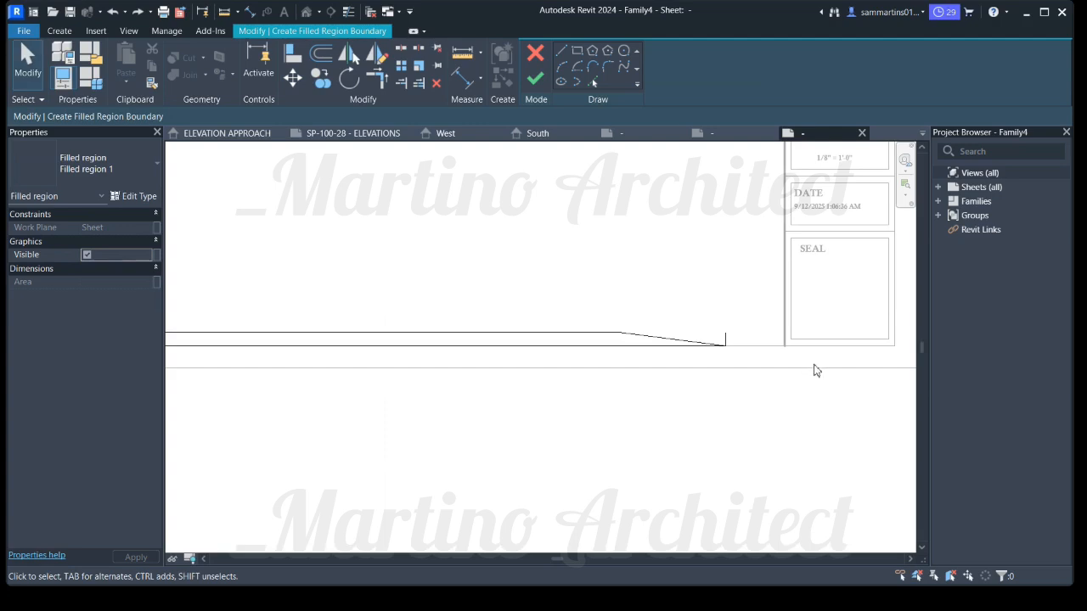
Delete the short vertical line at the strip's right end and finish the filled region sketch
scroll(815, 368, "up", 2)
left_click(616, 311)
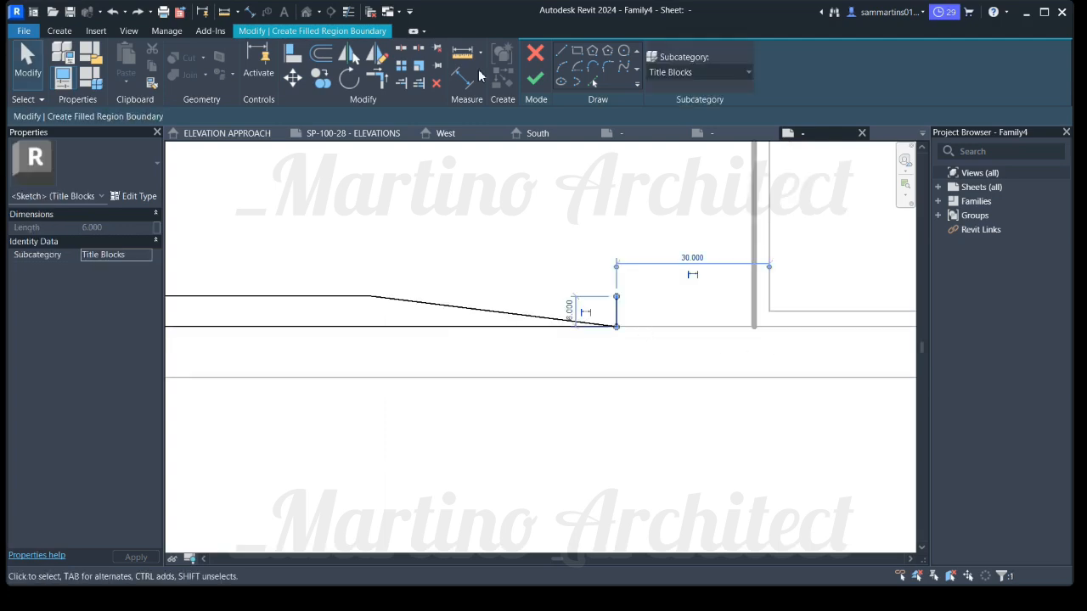
left_click(437, 84)
scroll(529, 235, "down", 2)
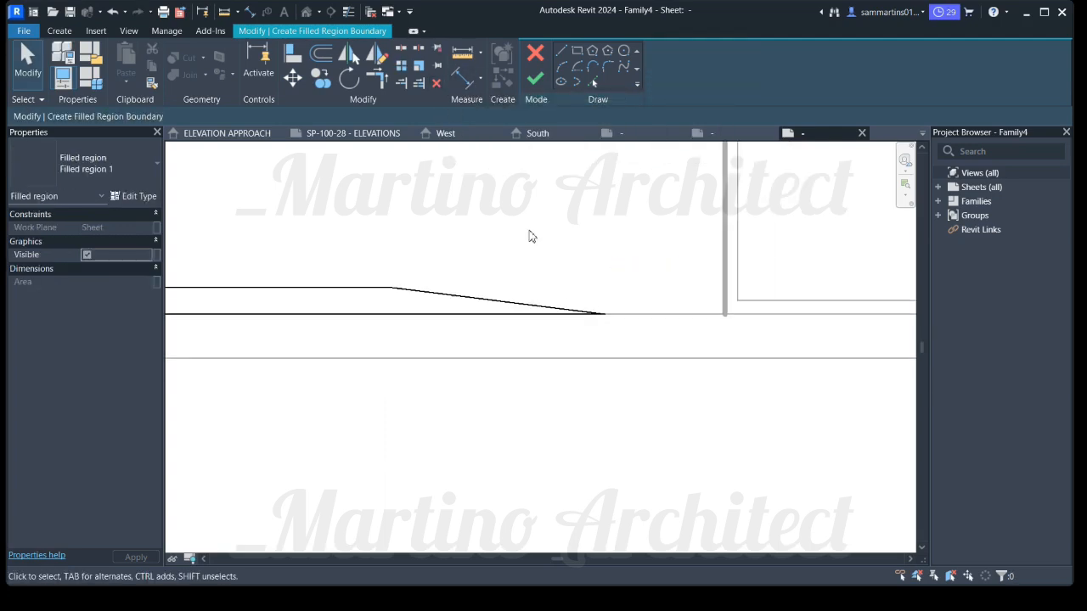
left_click(531, 81)
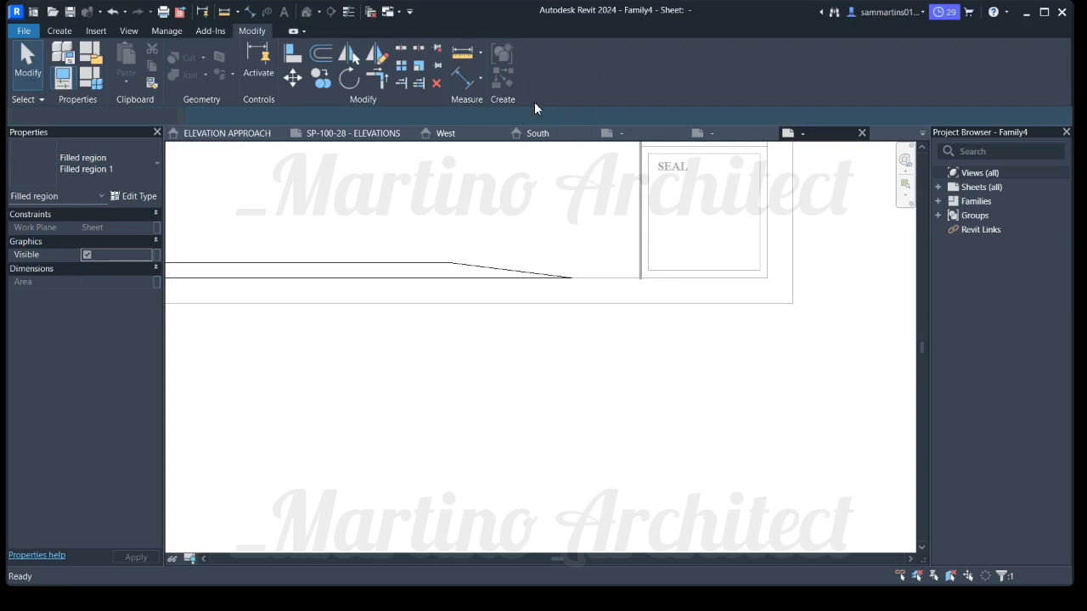
left_click(527, 217)
scroll(527, 218, "down", 2)
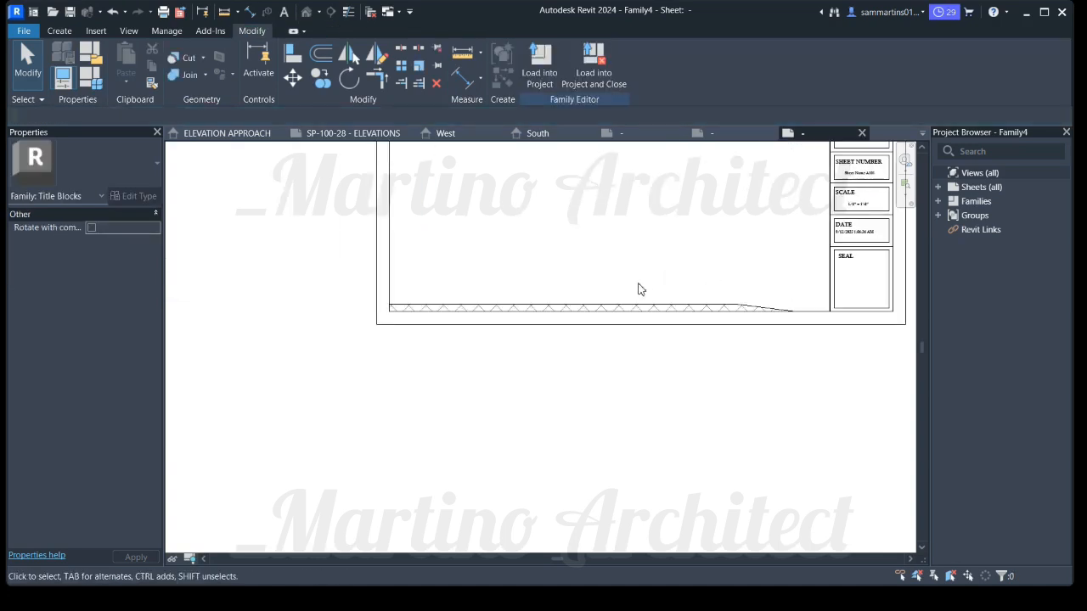
Set the foreground fill pattern of the strip's filled region type to Solid fill
left_click(631, 307)
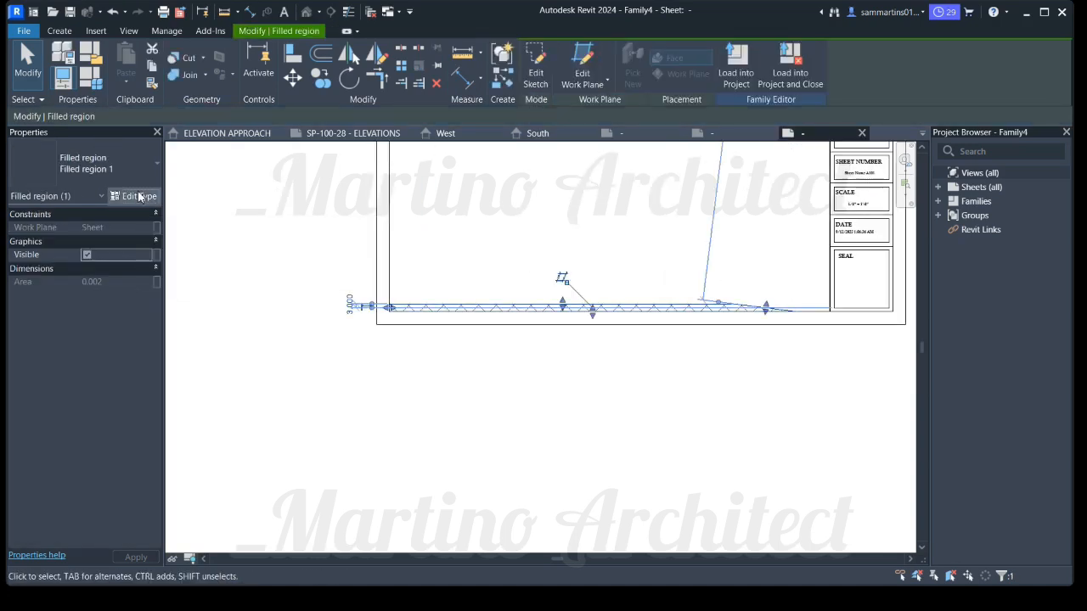
left_click(136, 196)
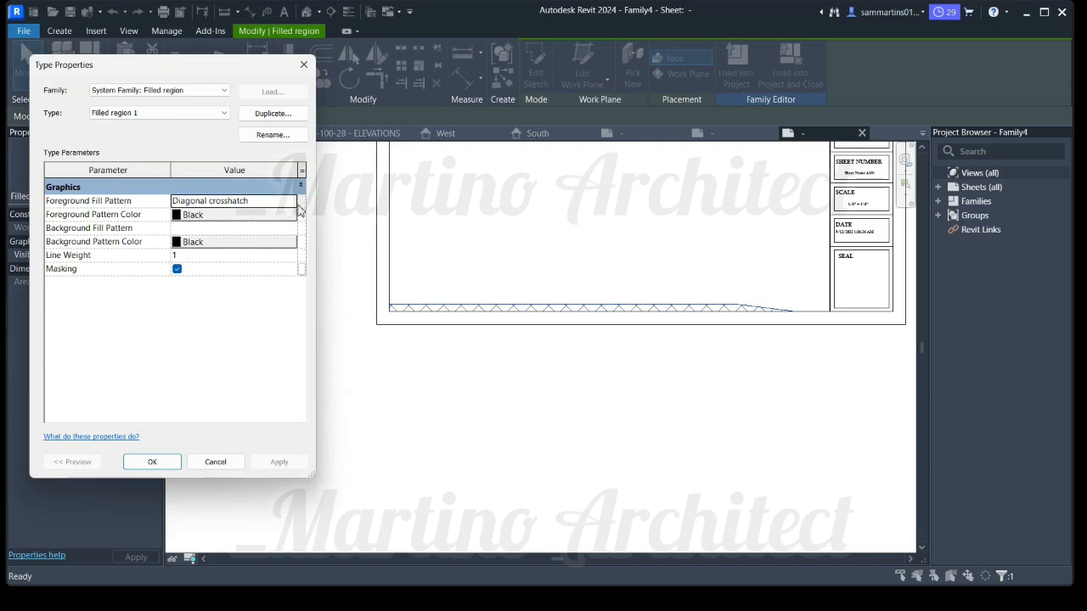
left_click(293, 201)
left_click(195, 245)
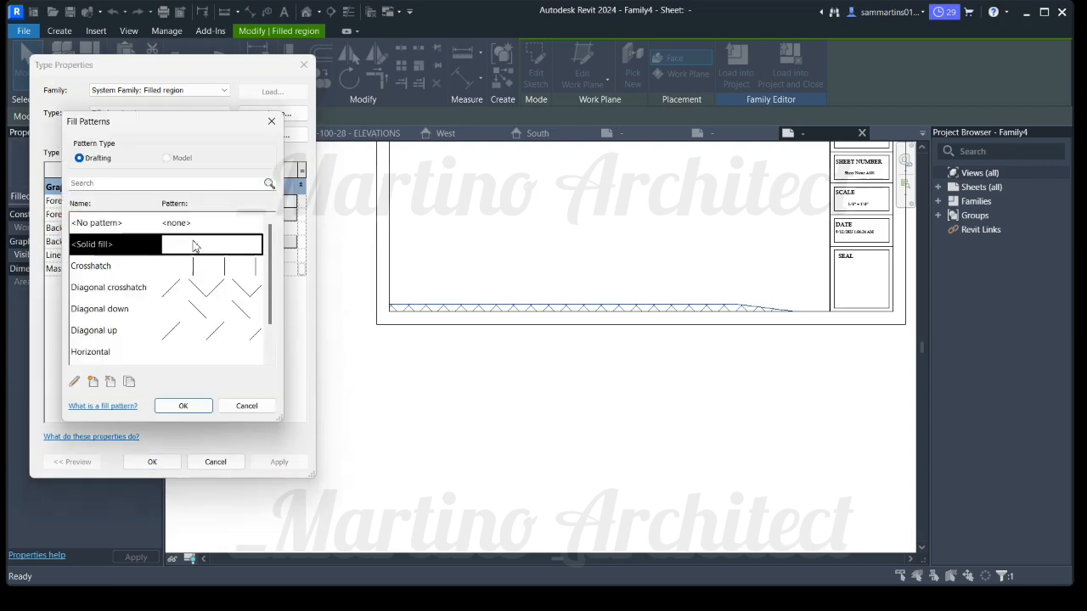
left_click(182, 406)
left_click(279, 462)
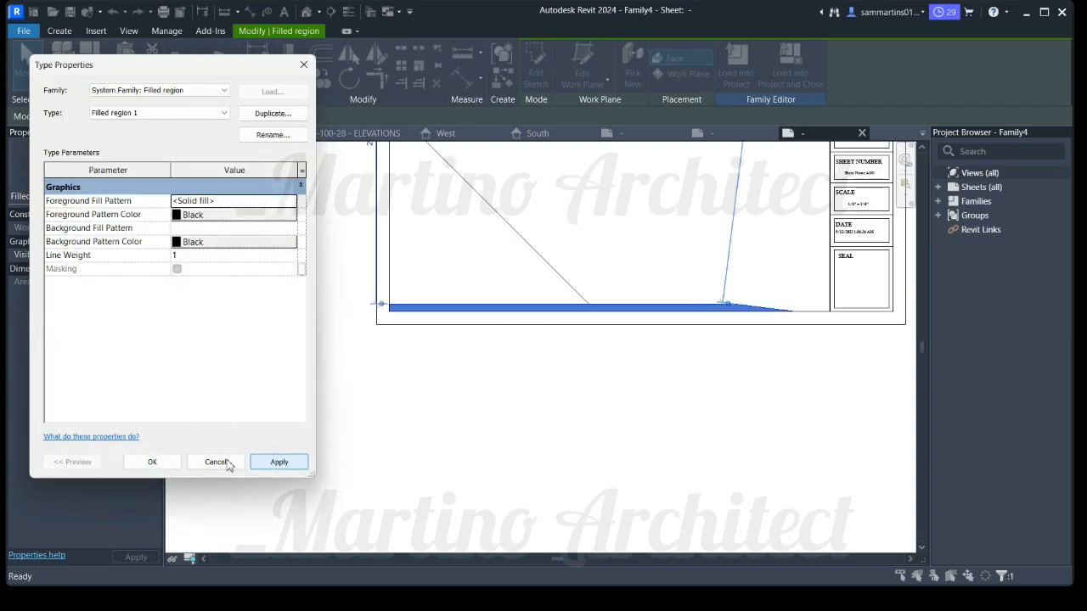
left_click(153, 462)
left_click(739, 369)
Examine the title block sheet, including the tapered strip along the lower border and the title column's cells
scroll(731, 391, "down", 5)
scroll(748, 412, "up", 1)
scroll(775, 405, "up", 4)
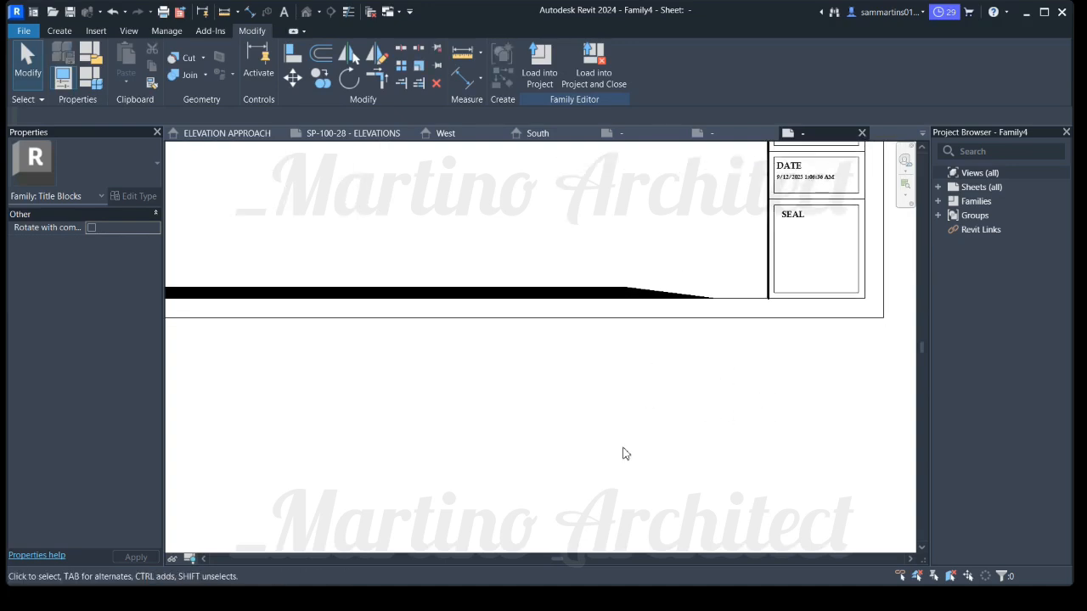
scroll(594, 289, "down", 4)
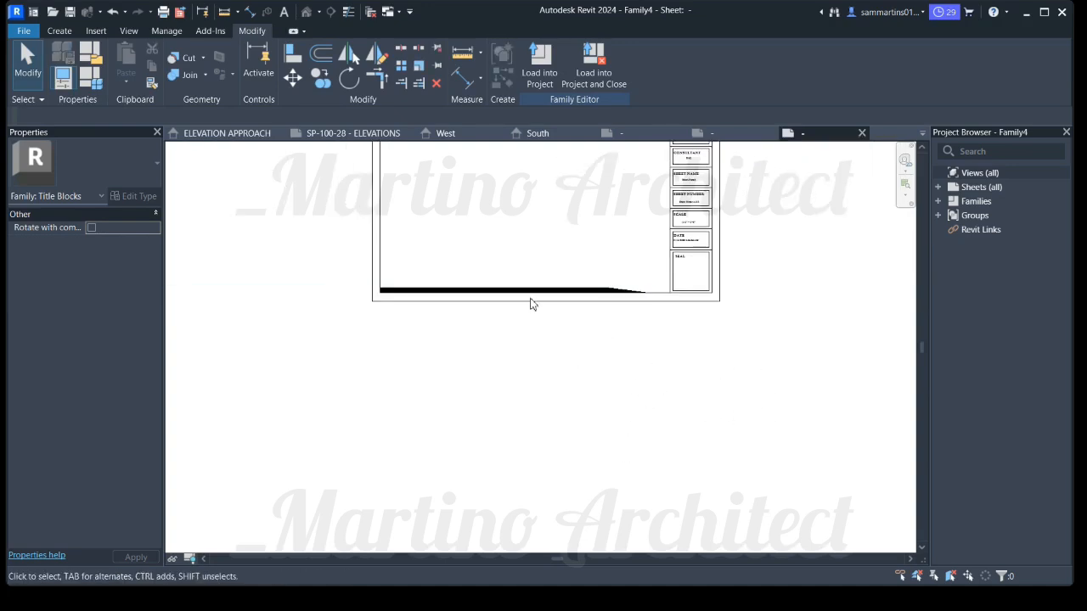
scroll(552, 351, "up", 1)
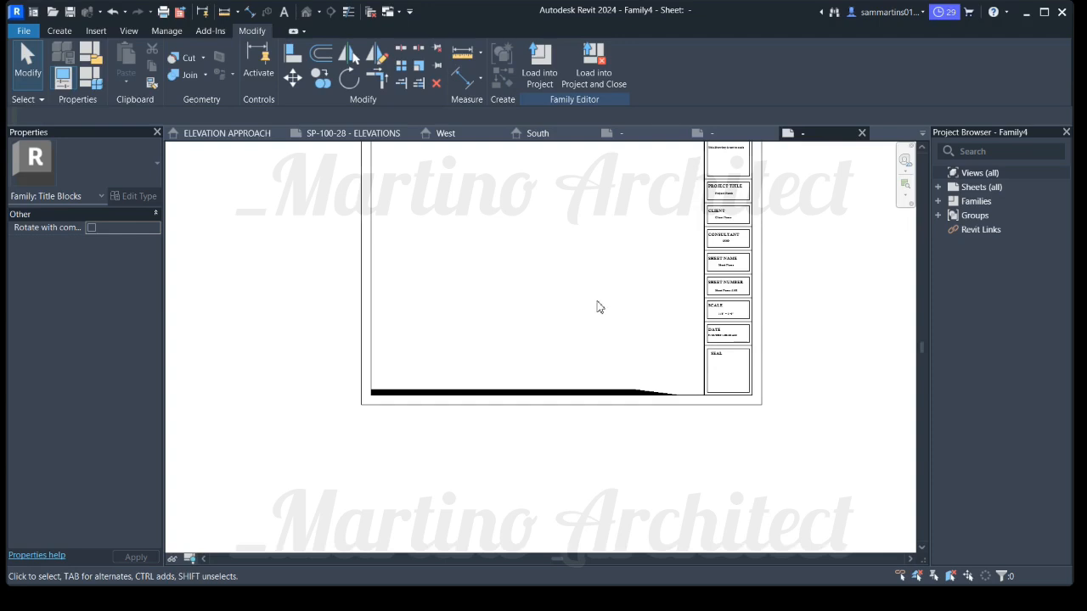
middle_click_drag(598, 306, 558, 382)
scroll(679, 266, "up", 3)
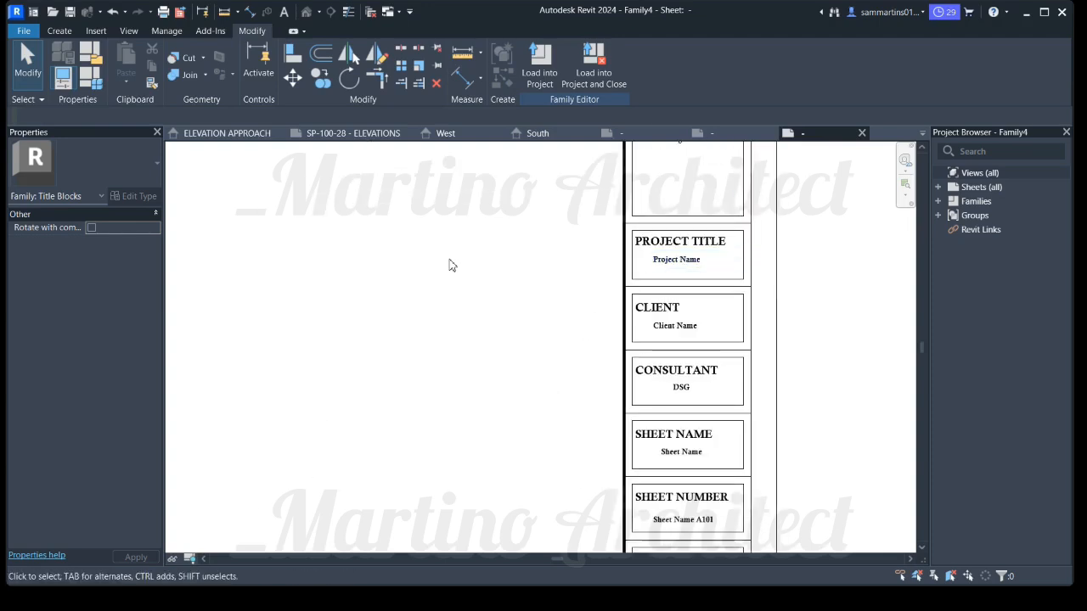
scroll(620, 276, "down", 5)
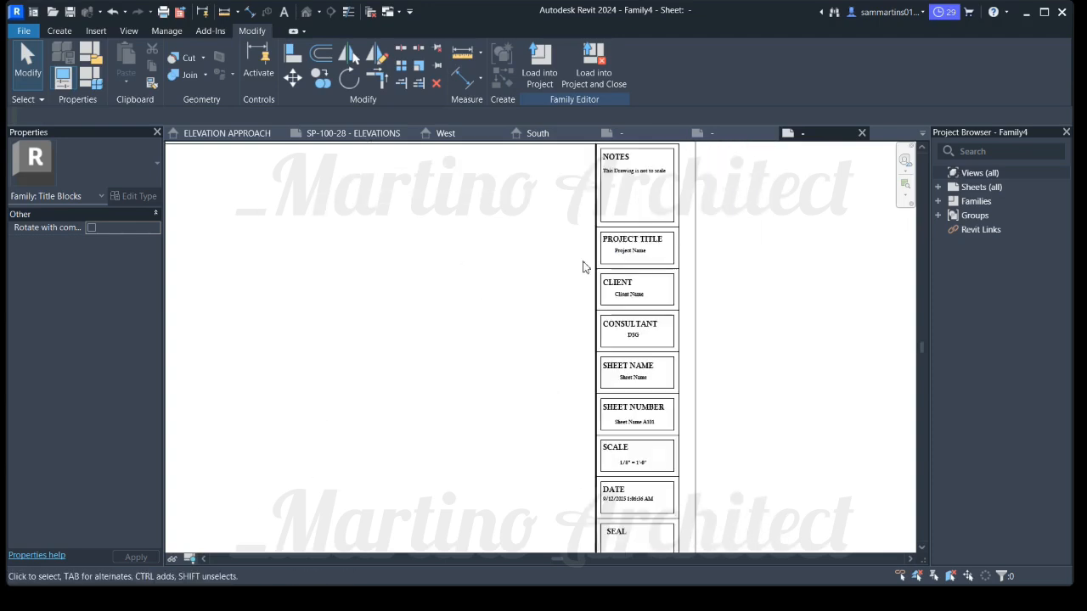
scroll(473, 272, "up", 1)
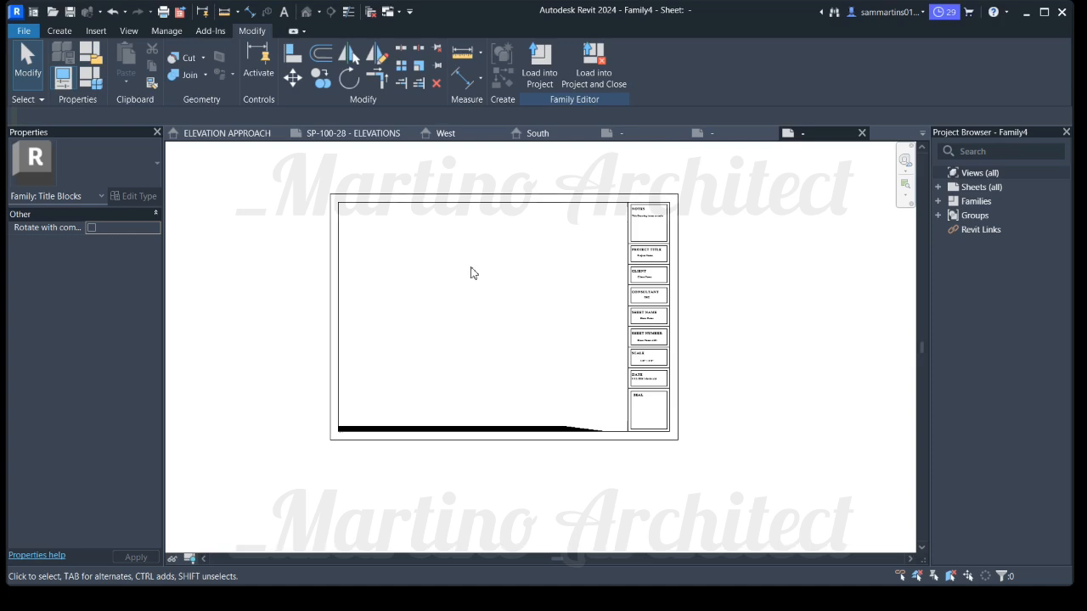
Save the title block family to the Desktop as MARTINO ARCHITECT TITLE BLOCK
left_click(25, 31)
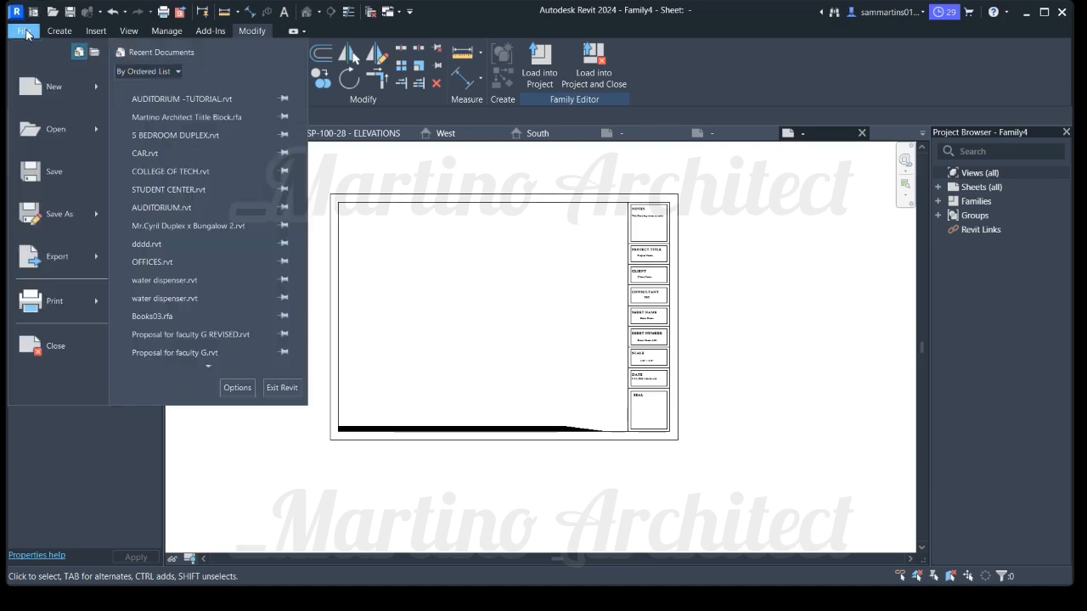
left_click(78, 175)
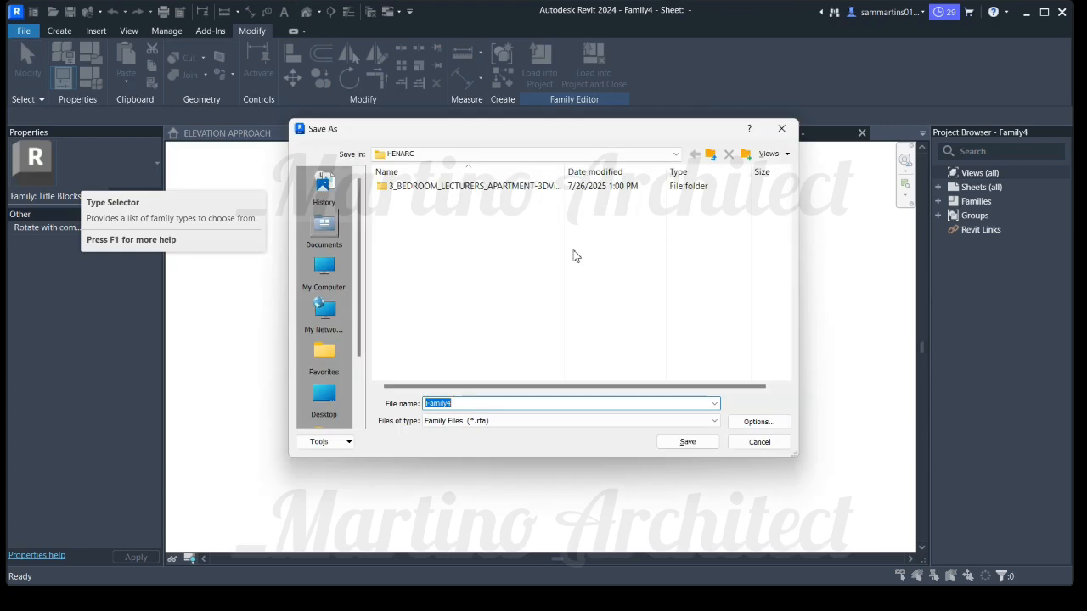
left_click(324, 401)
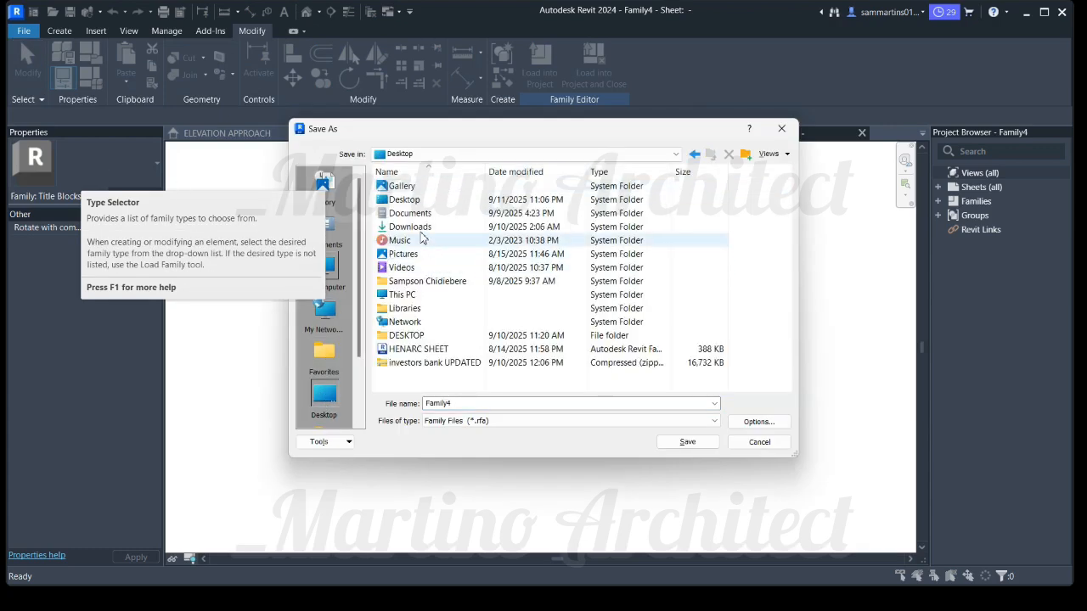
left_click(404, 200)
left_click(508, 406)
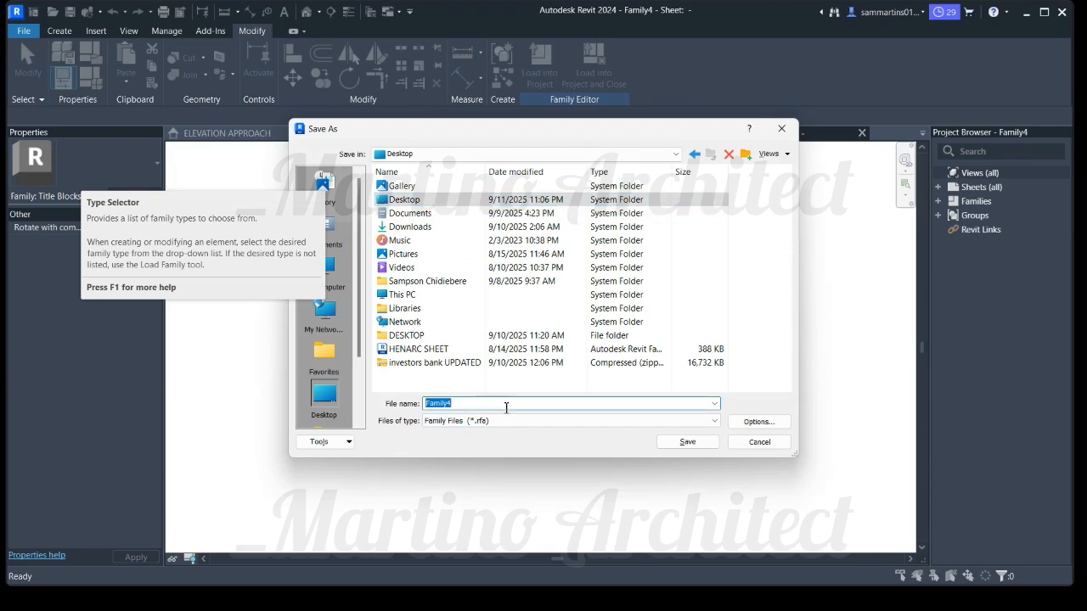
type("m")
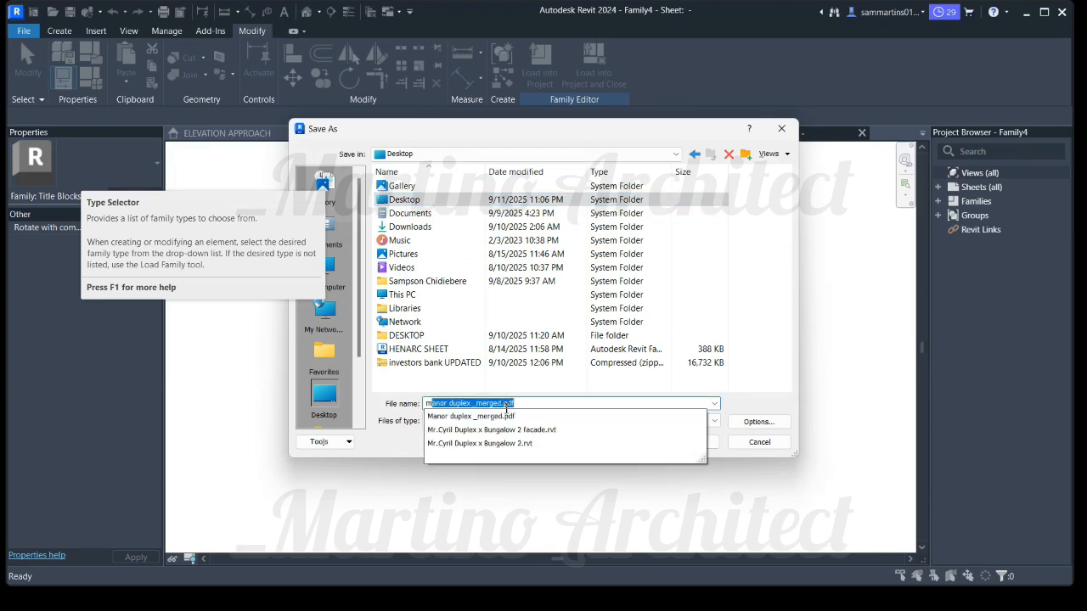
key("BackSpace")
key("BackSpace")
type("MARTINO ARCHITECT TITLE BLOCK")
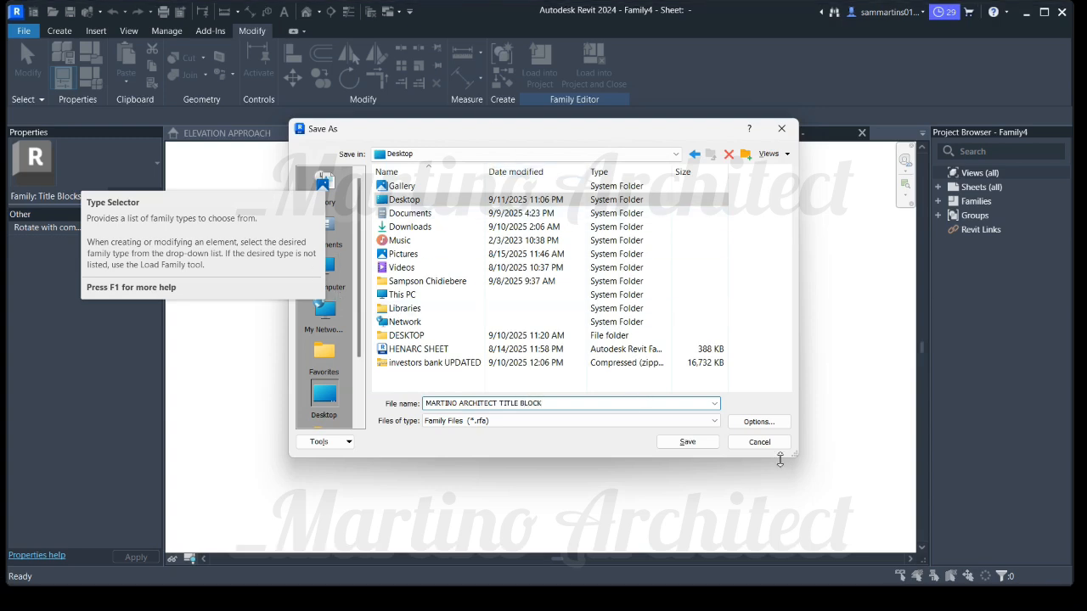
left_click(688, 442)
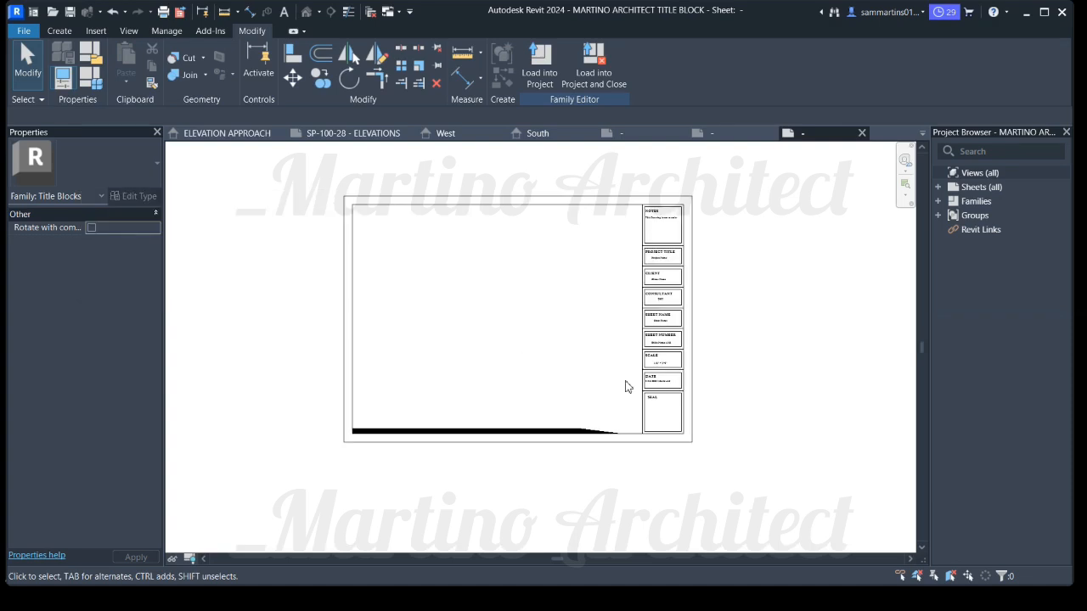
scroll(546, 391, "up", 3)
middle_click_drag(547, 393, 582, 402)
scroll(600, 377, "down", 3)
scroll(608, 399, "up", 1)
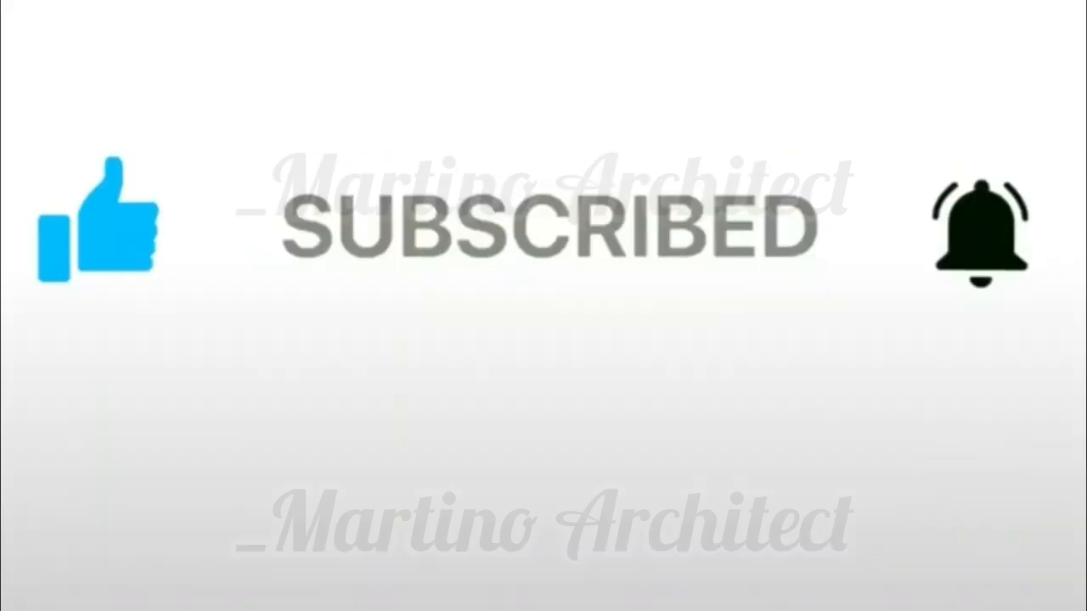